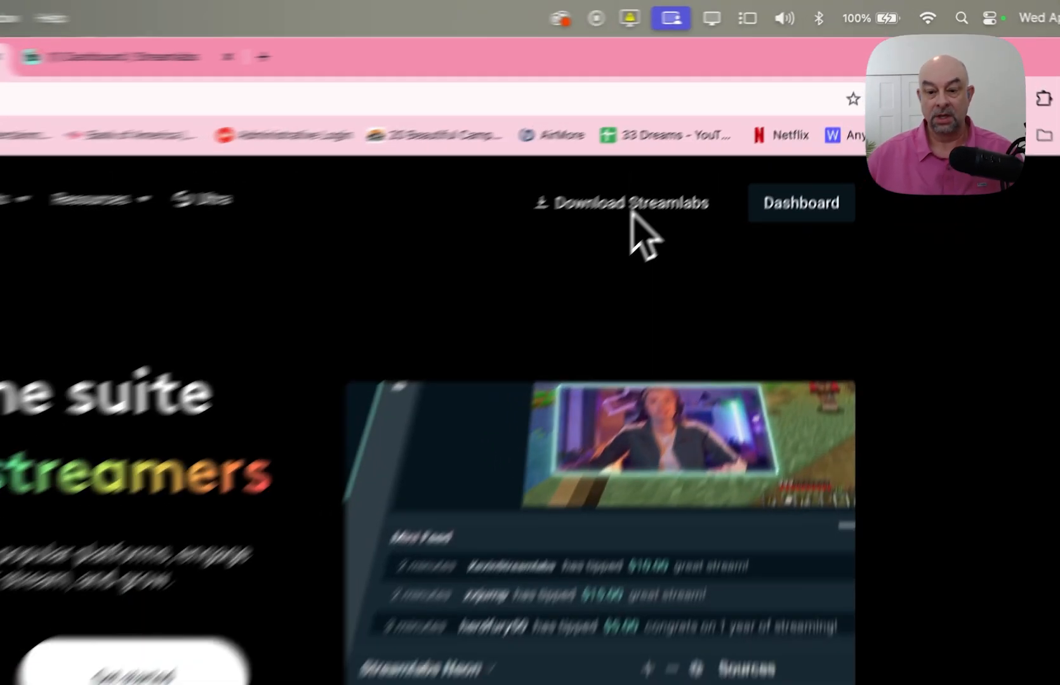
- Review the Intel and Apple Silicon download options for Streamlabs, then dismiss them without downloading
left_click(734, 132)
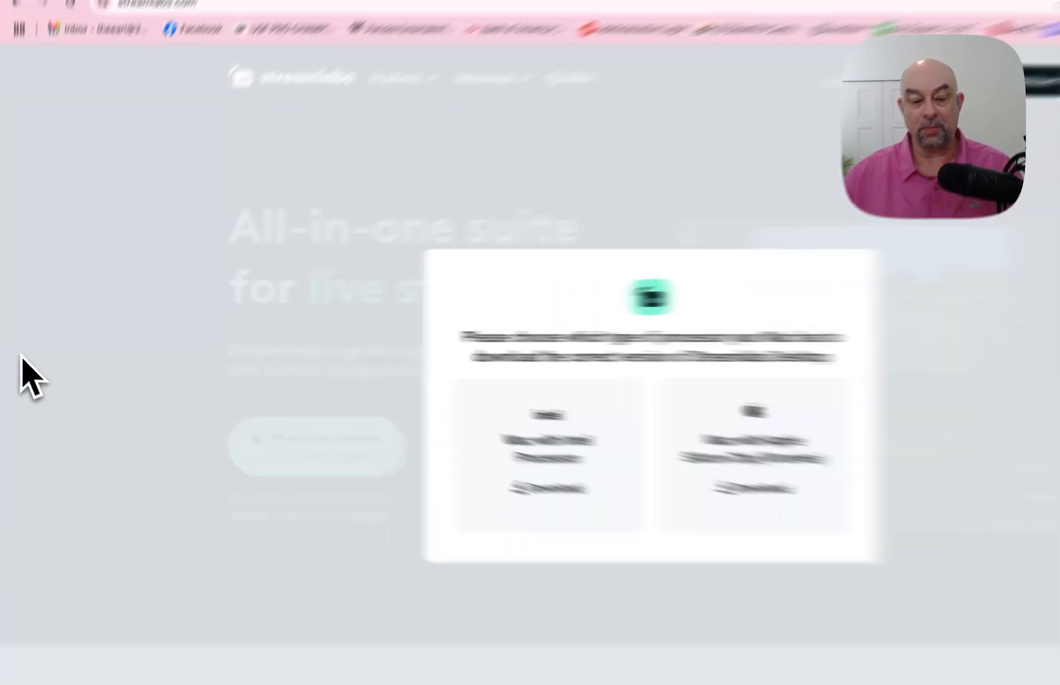
left_click(44, 354)
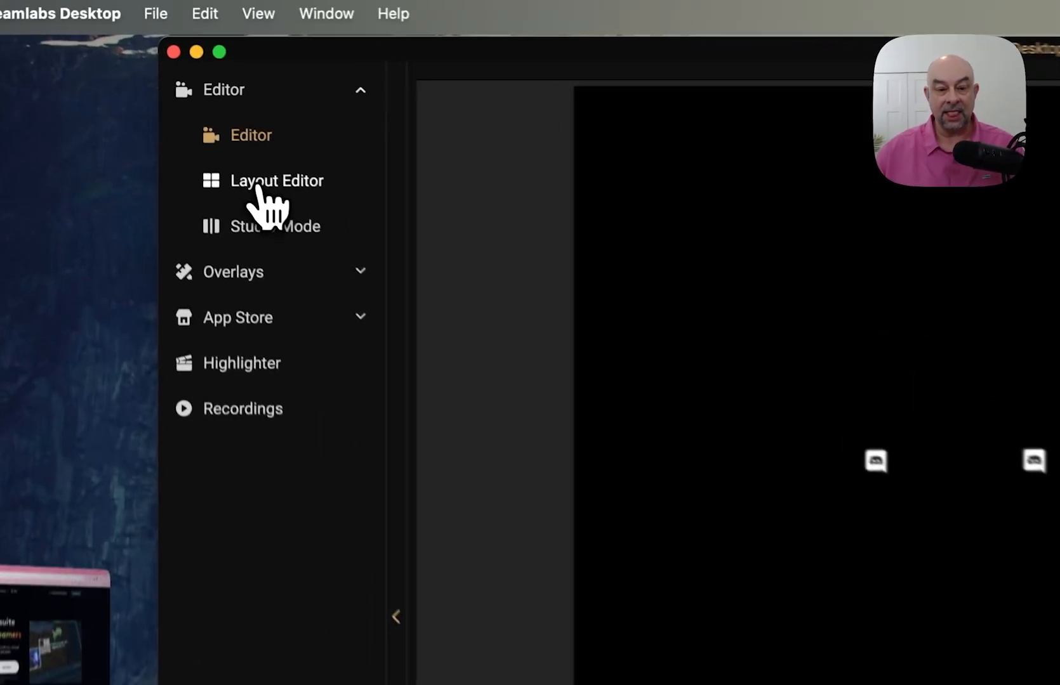
- Open the Layout Editor to view the Editor Display, Mini Feed, Scene Selector and Audio Mixer arrangement
left_click(190, 103)
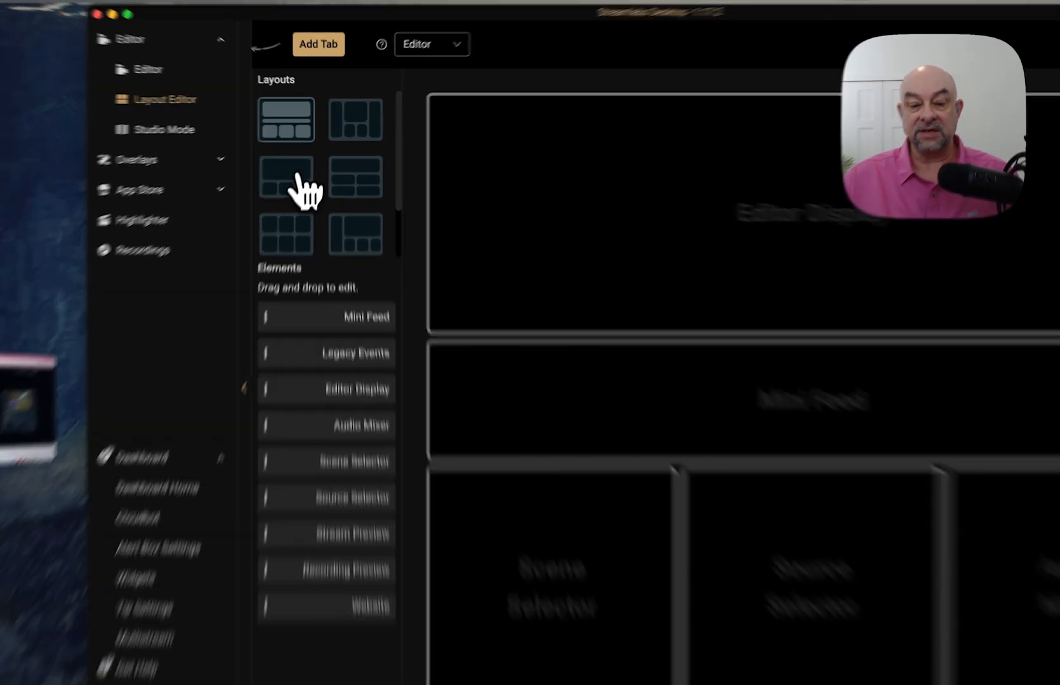
left_click(303, 162)
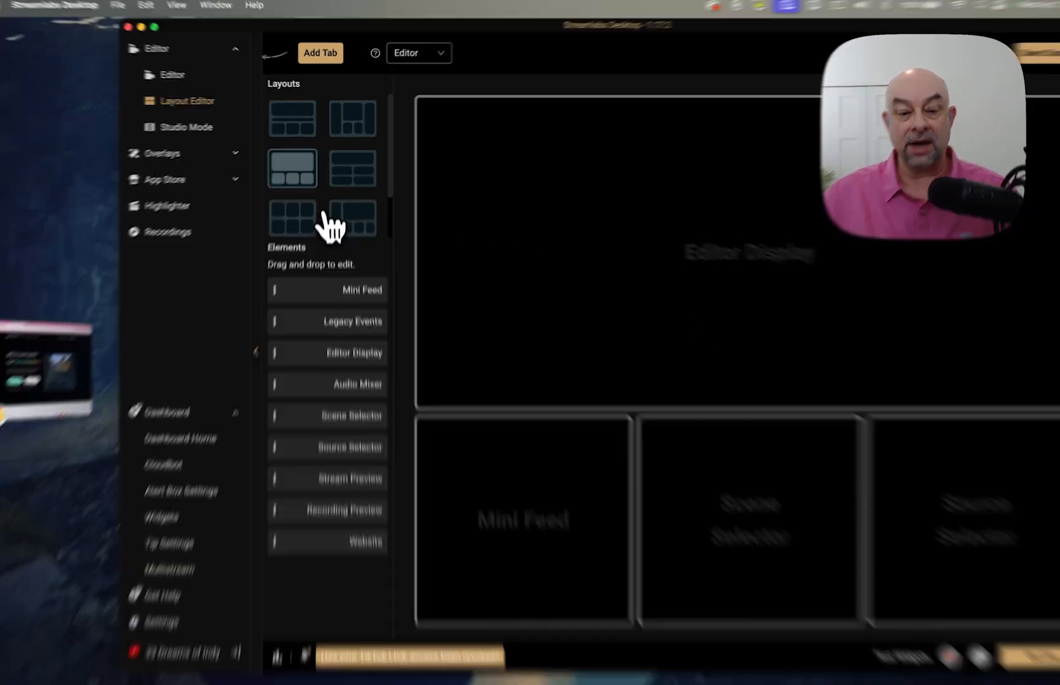
left_click(301, 215)
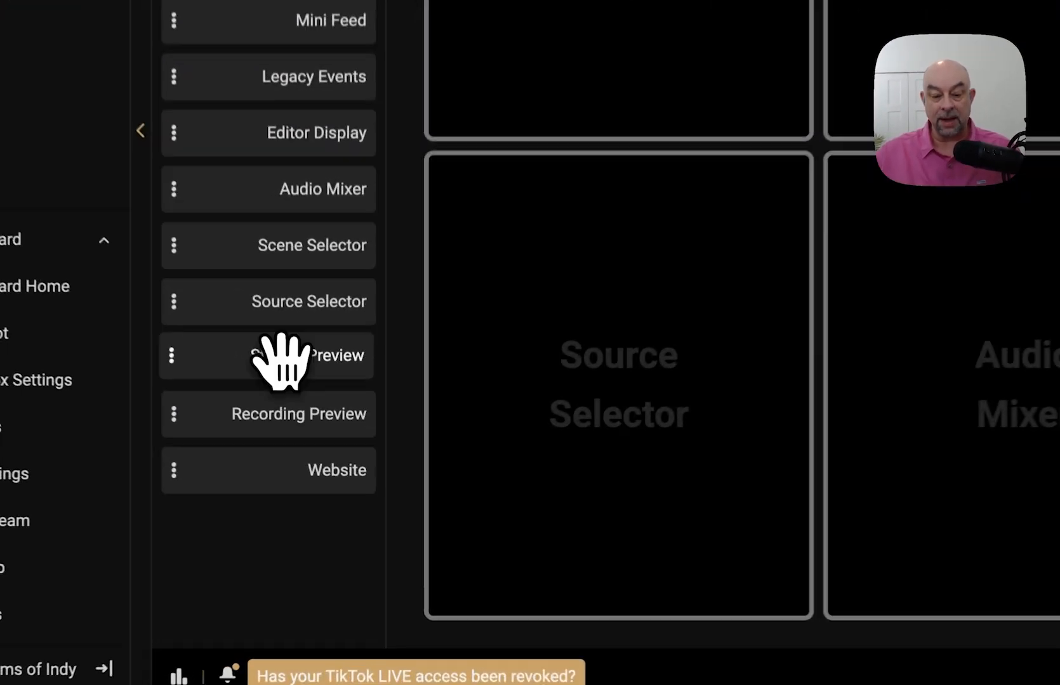
left_click_drag(335, 457, 968, 428)
left_click_drag(952, 322, 941, 320)
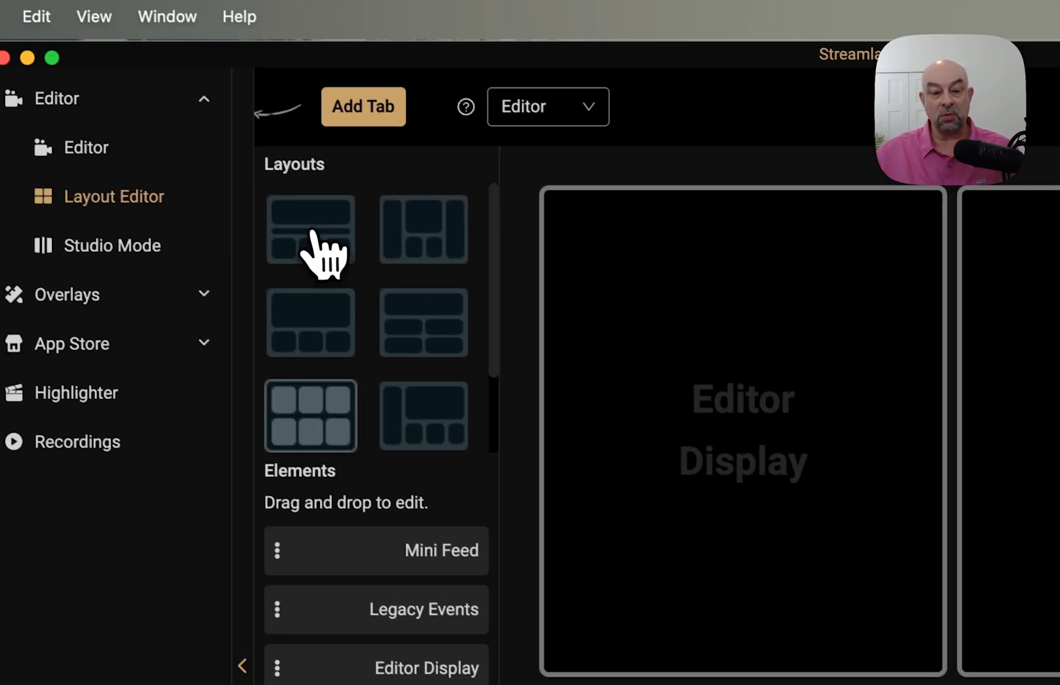
left_click(313, 233)
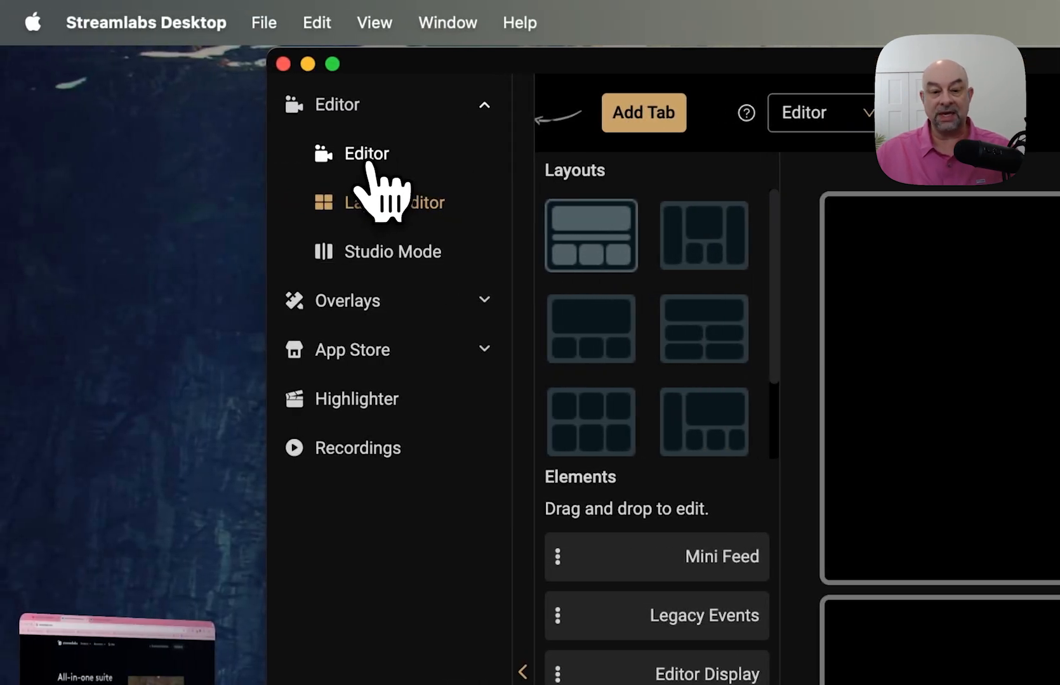
- Go back to the Editor and open Manage Scene Collections from the Basketball collection menu
left_click(367, 158)
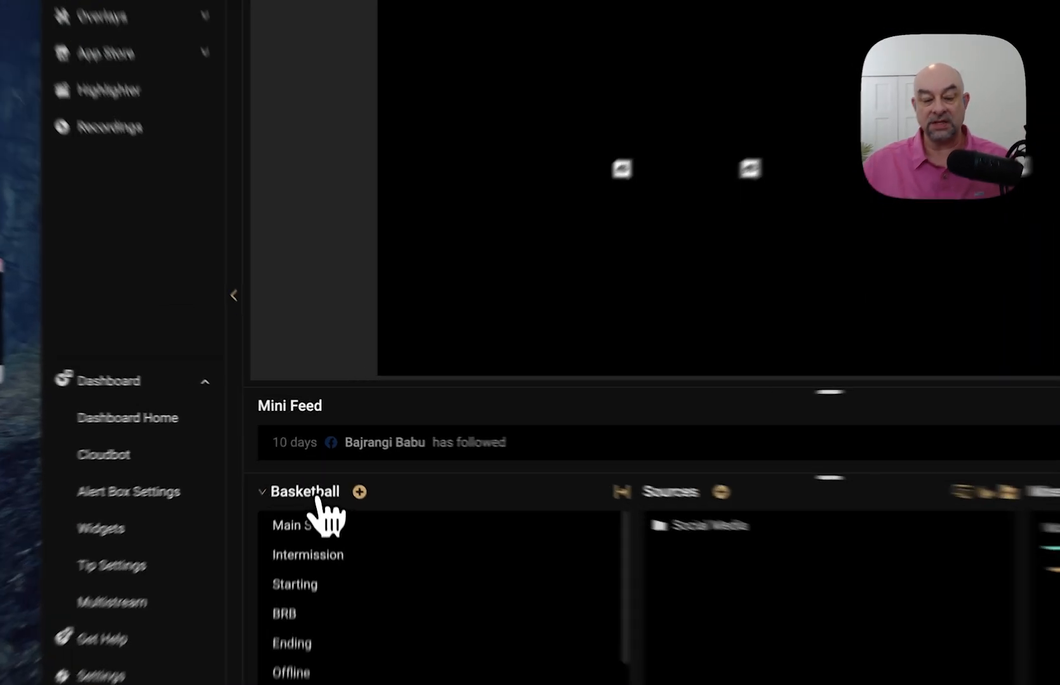
left_click(316, 470)
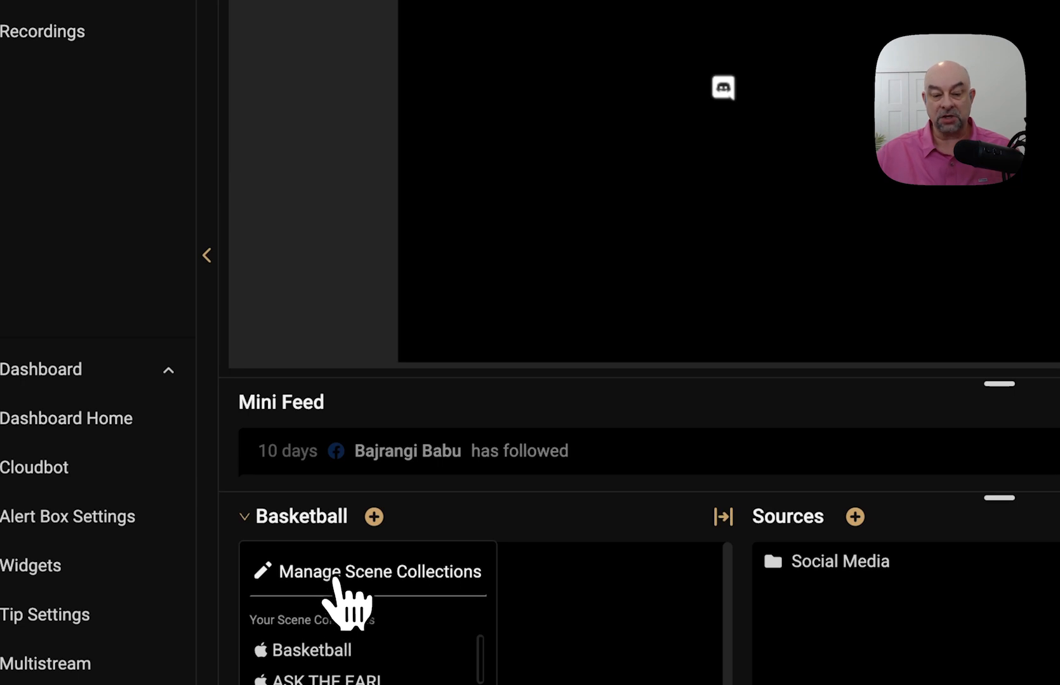
left_click(336, 584)
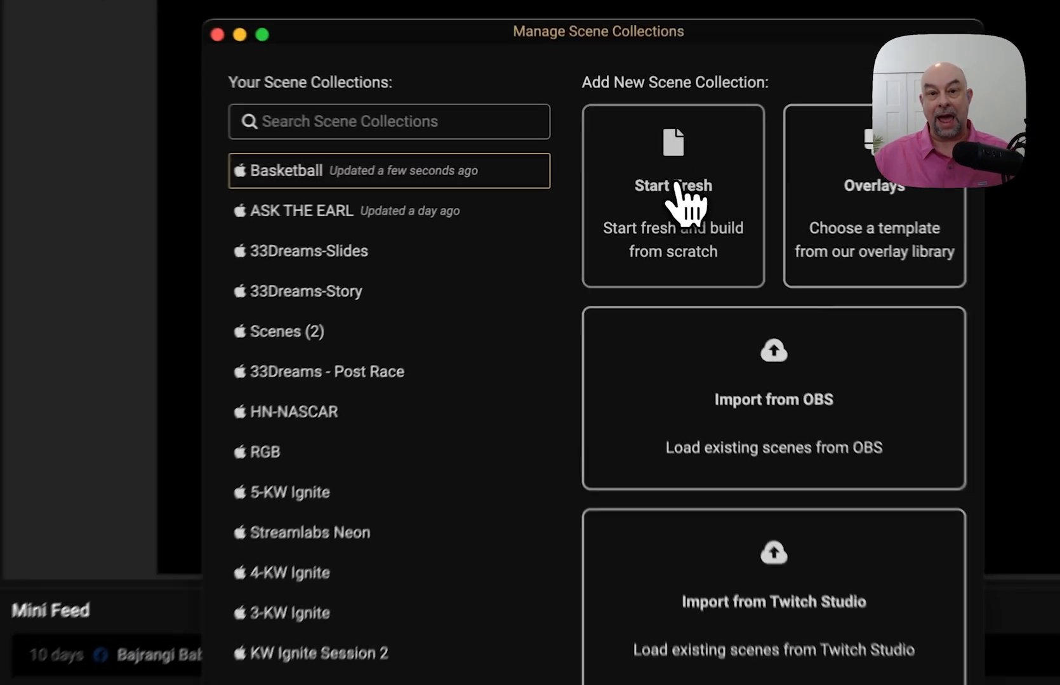
- Start a fresh scene collection named 'Ask The Earl - Training' and close the manager
left_click(643, 179)
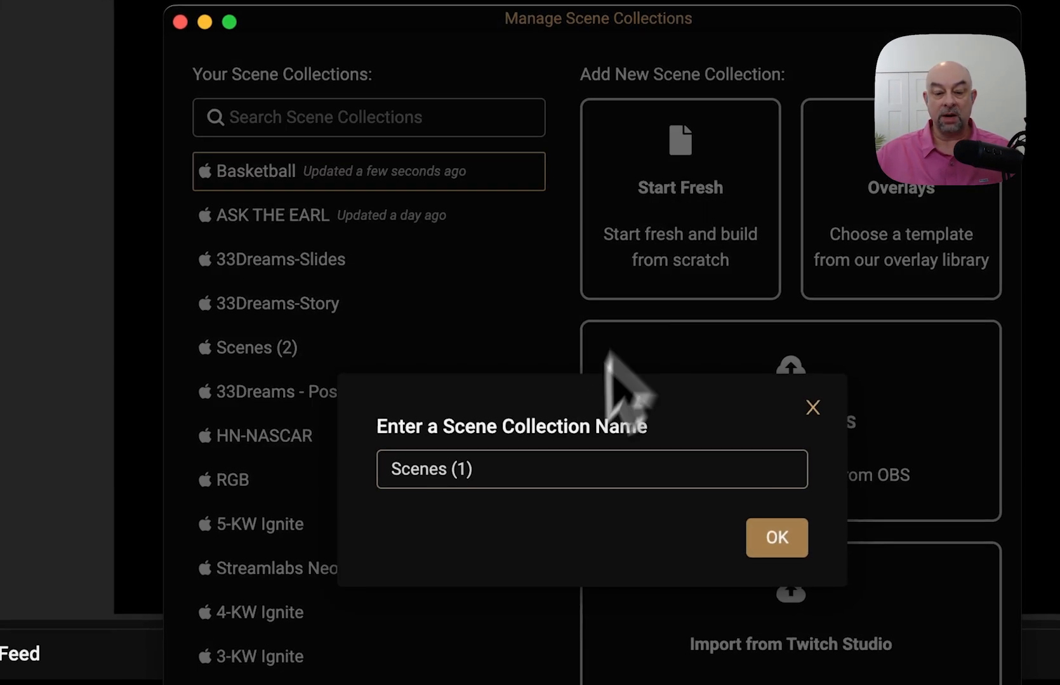
left_click_drag(527, 476, 379, 463)
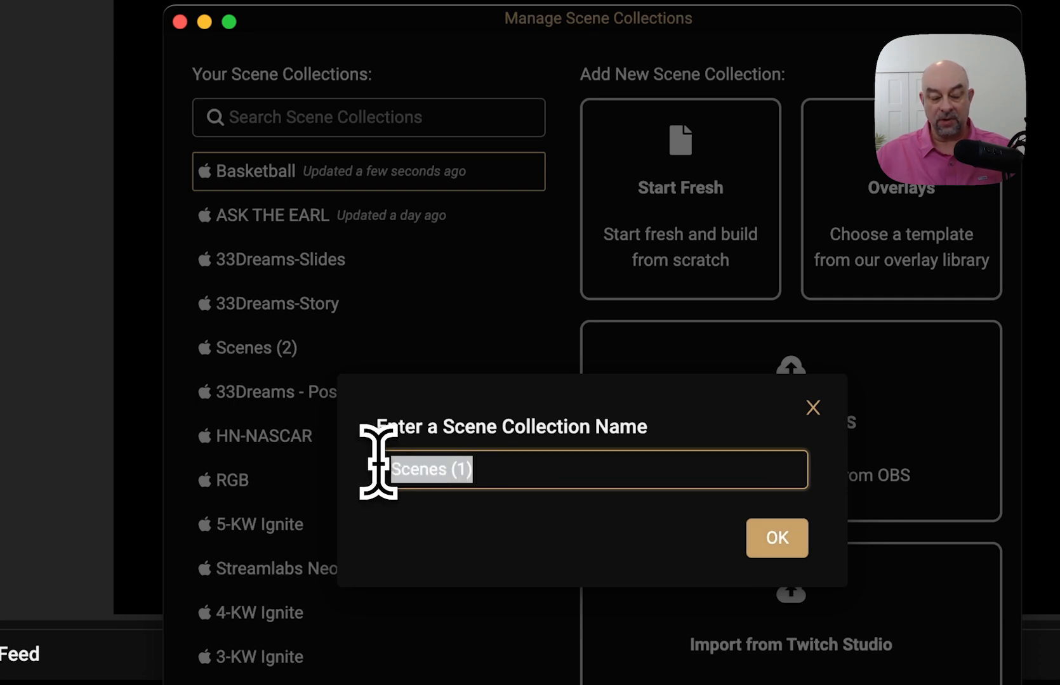
type("Ask The Earl - ")
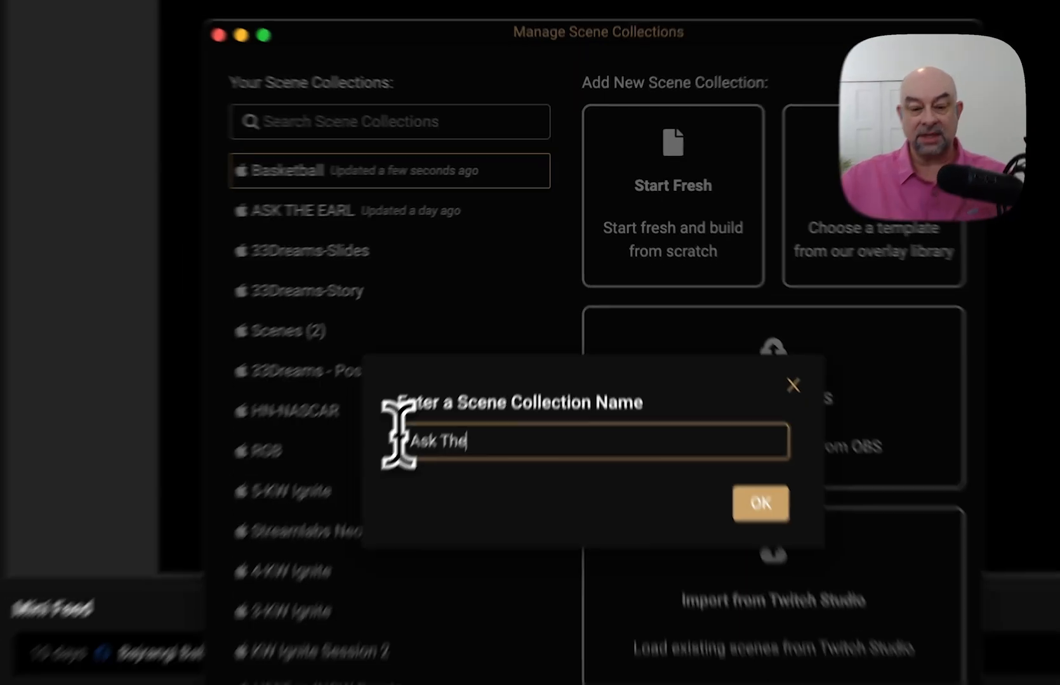
type("Training")
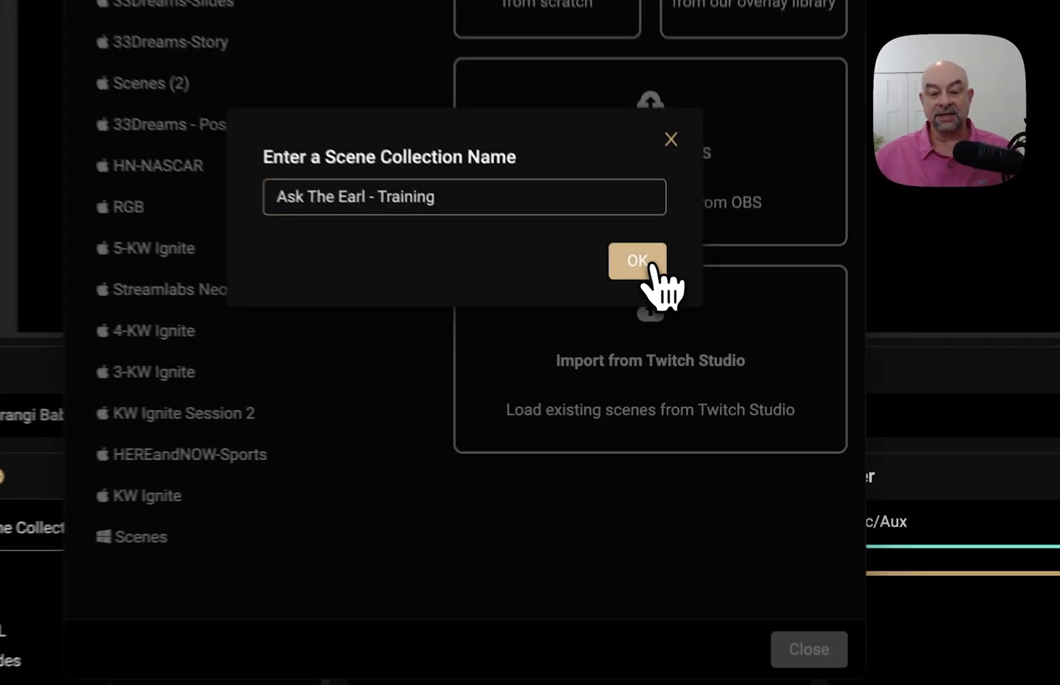
left_click(688, 350)
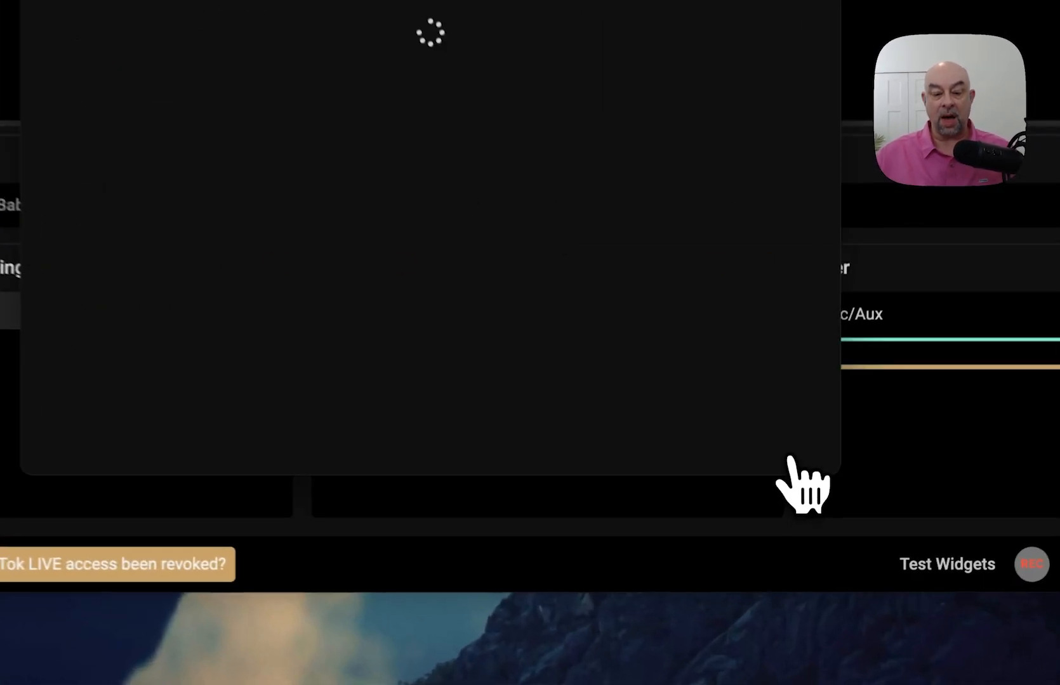
left_click(788, 456)
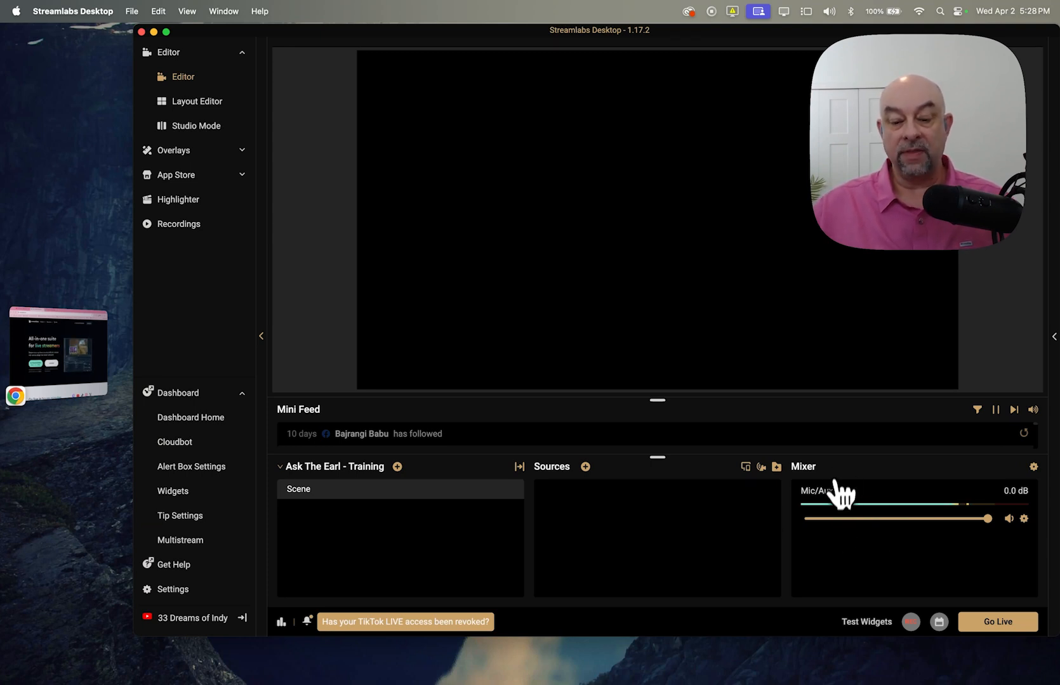
- Show the right-click options for the new collection's default 'Scene'
right_click(313, 498)
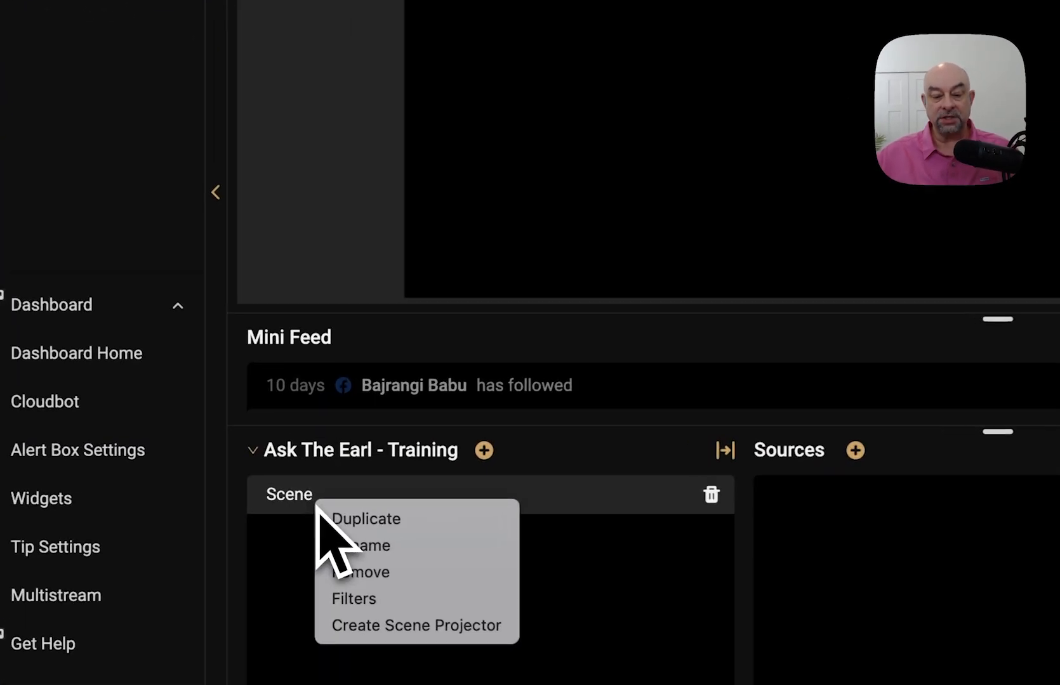
- Rename the default 'Scene' to 'Camera Only'
left_click(369, 548)
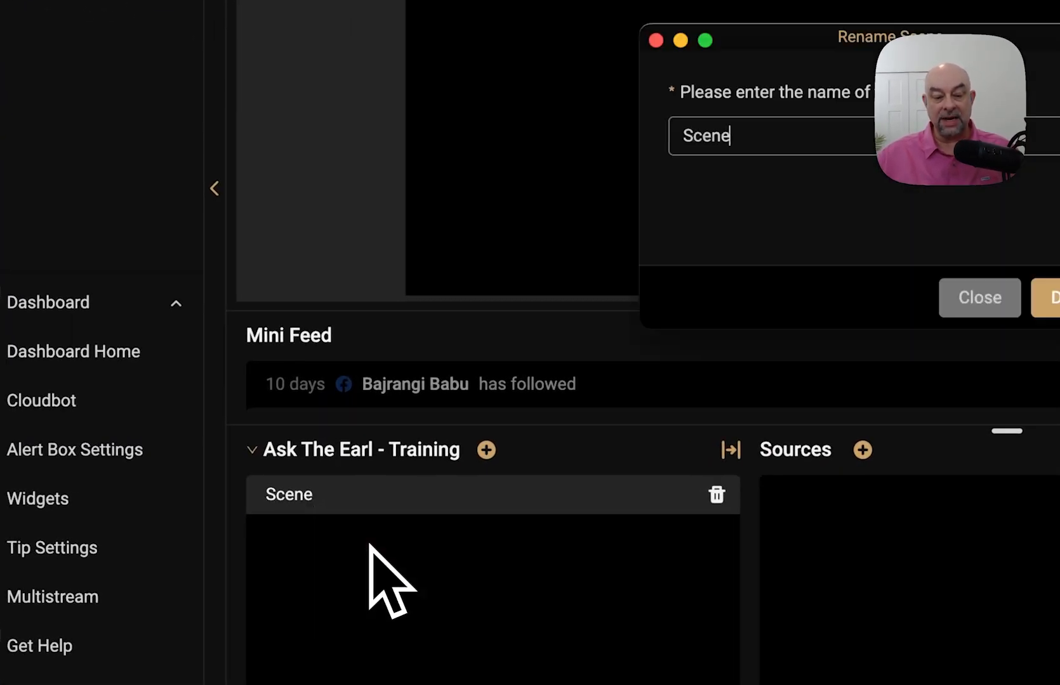
left_click(369, 545)
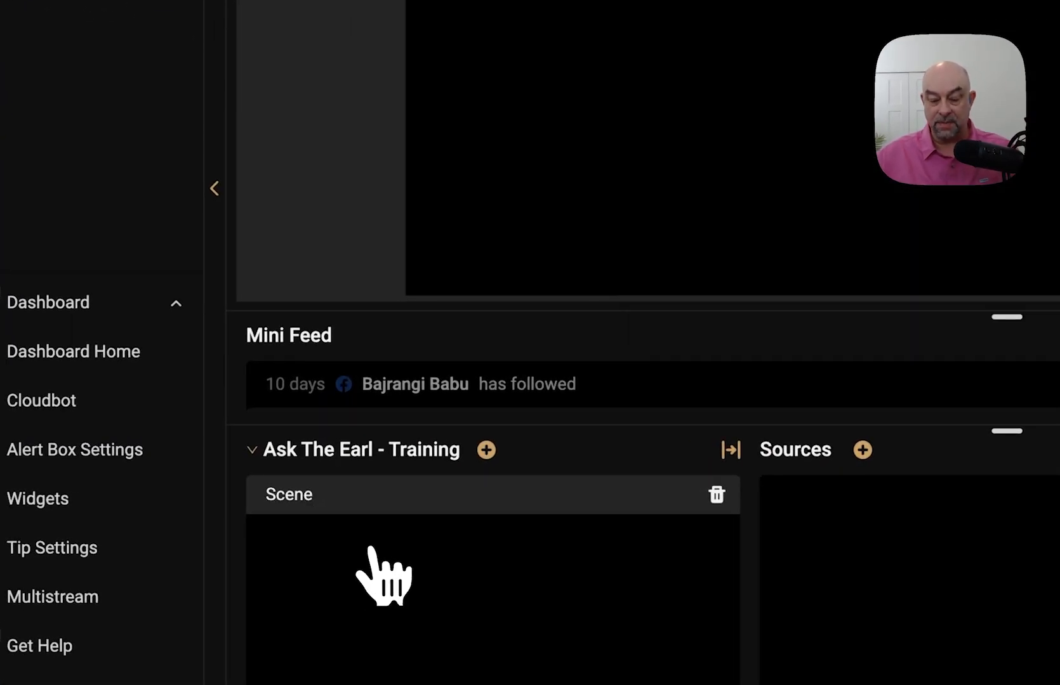
right_click(314, 496)
left_click(385, 543)
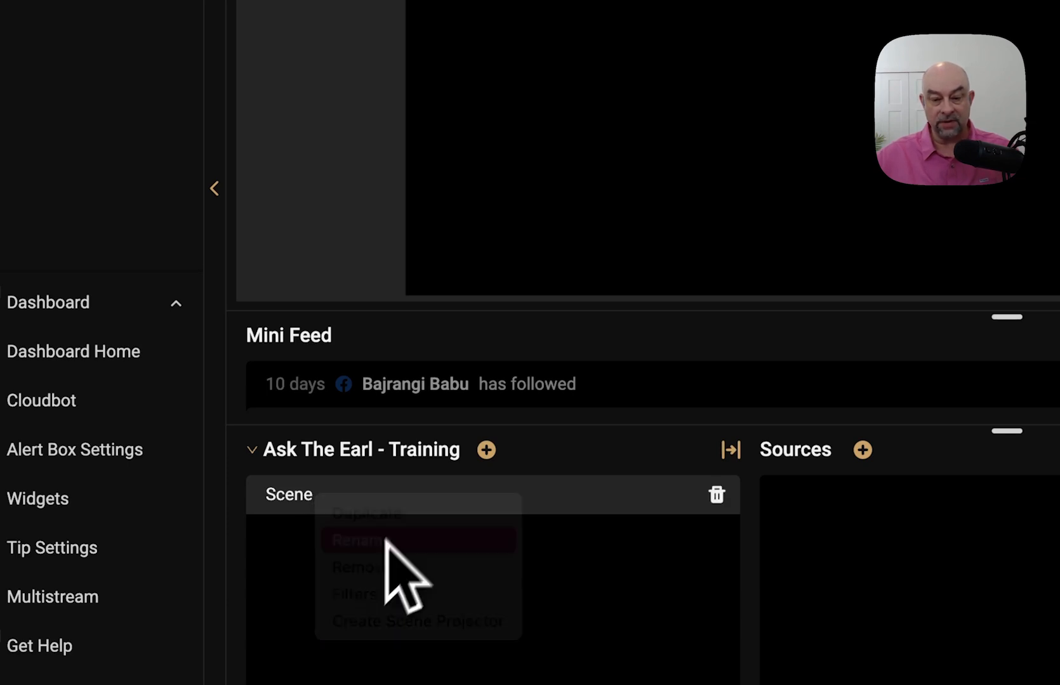
key("BackSpace")
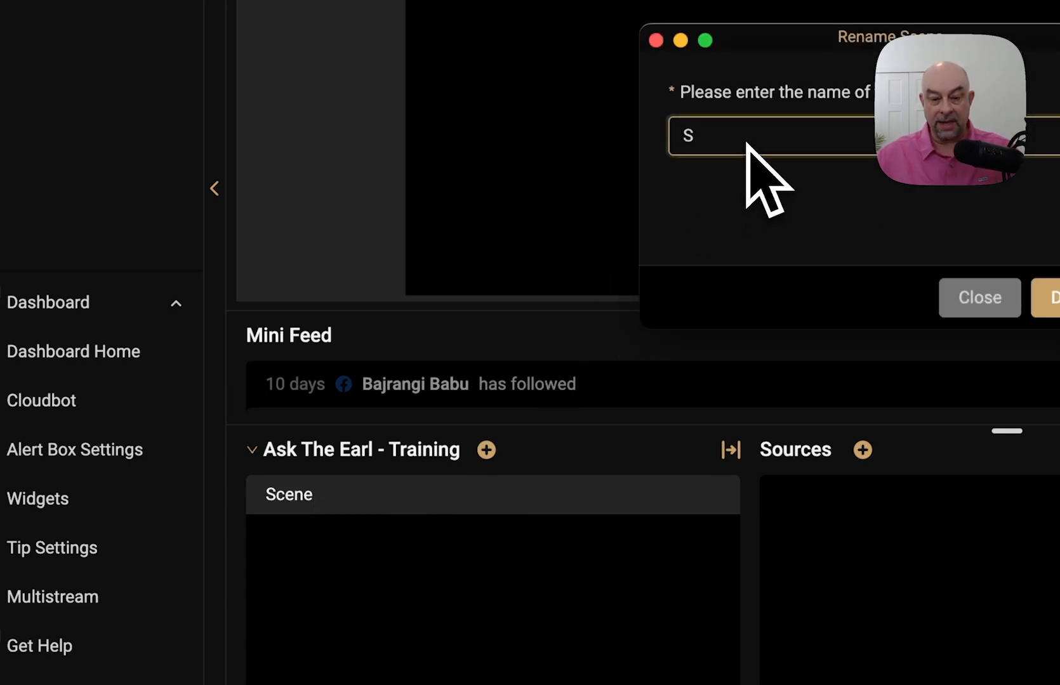
key("BackSpace")
type("Camera")
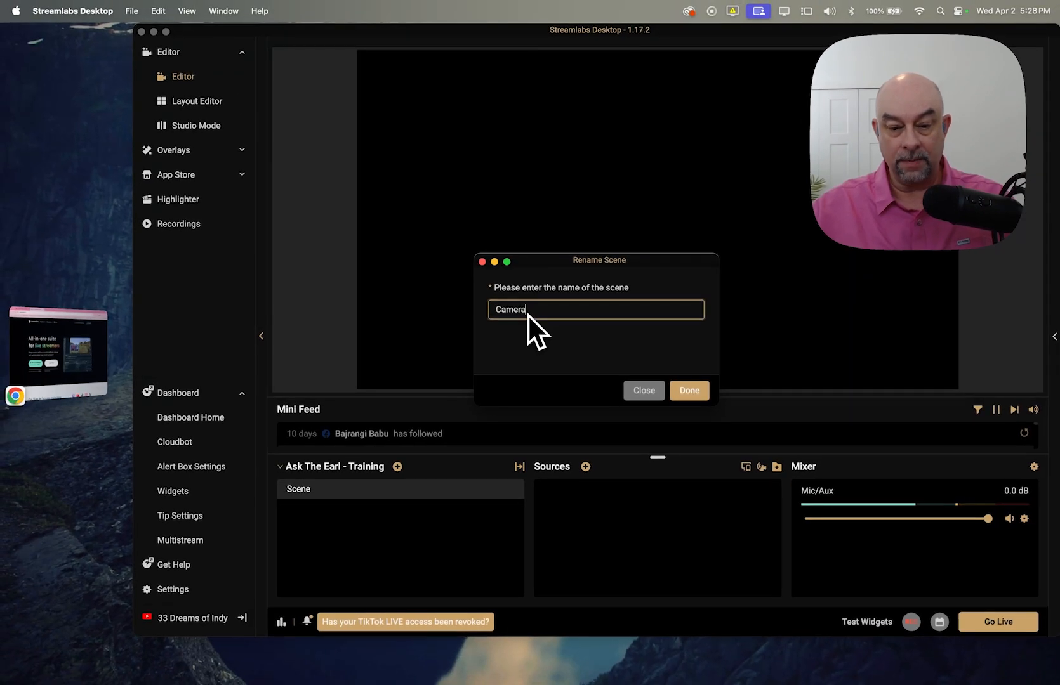
type(" Only")
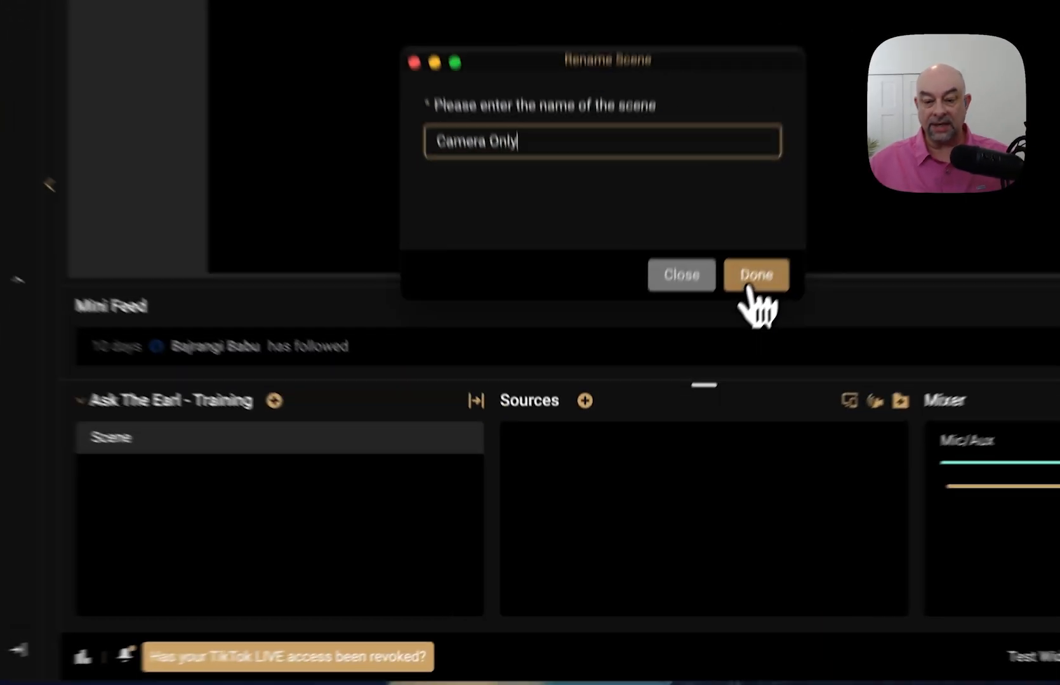
left_click(690, 390)
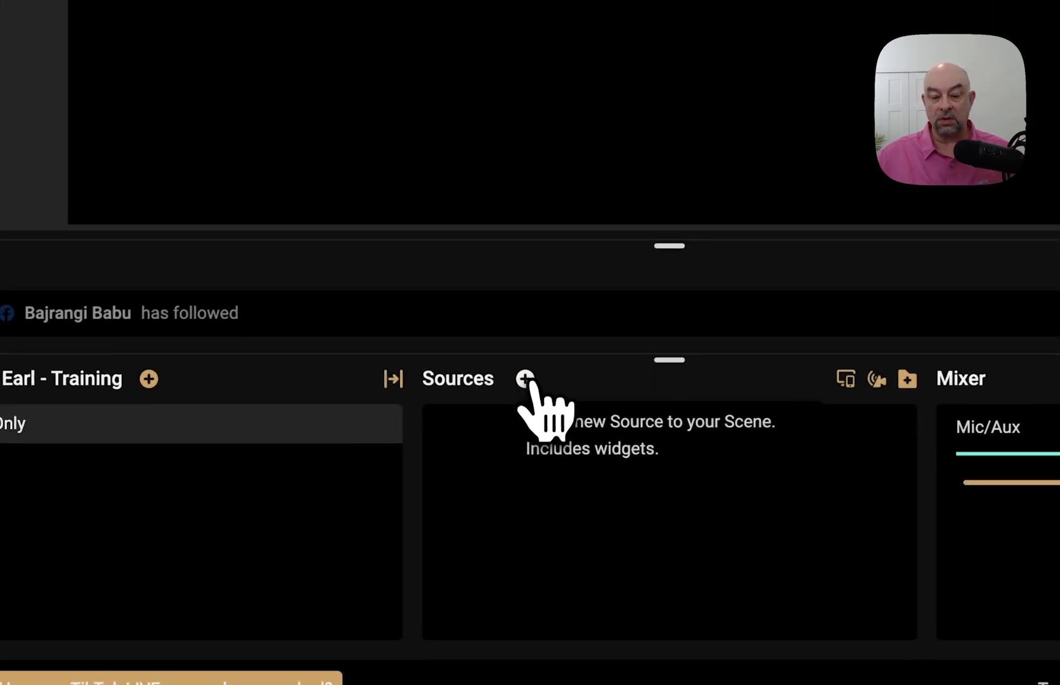
- Pick Video Capture Device as the new source type and proceed to naming it
left_click(525, 379)
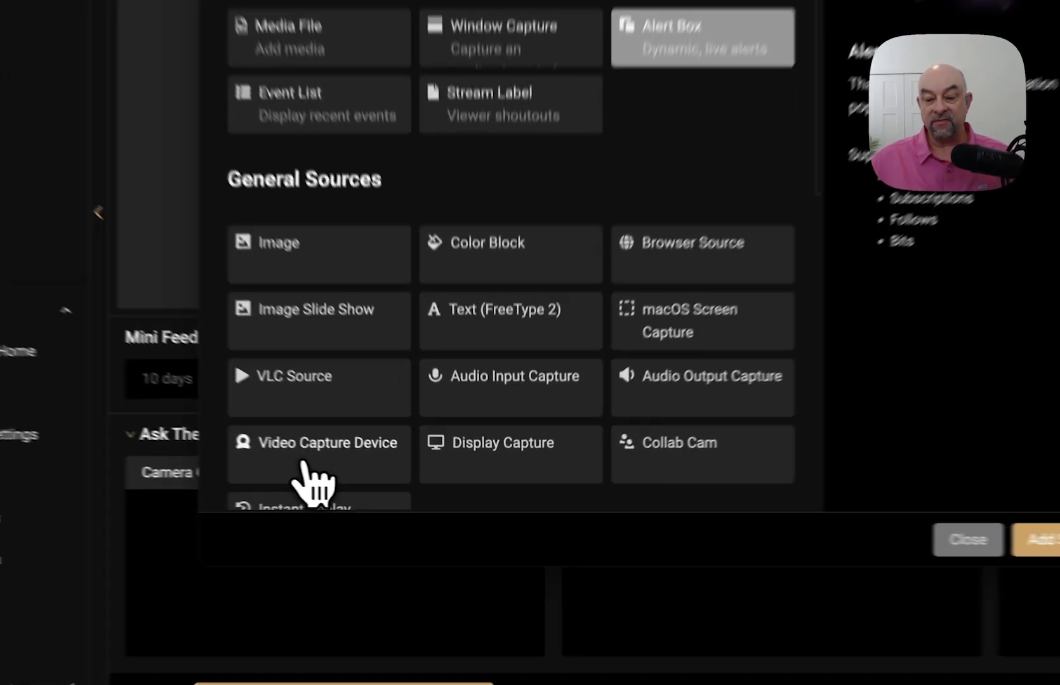
left_click(385, 485)
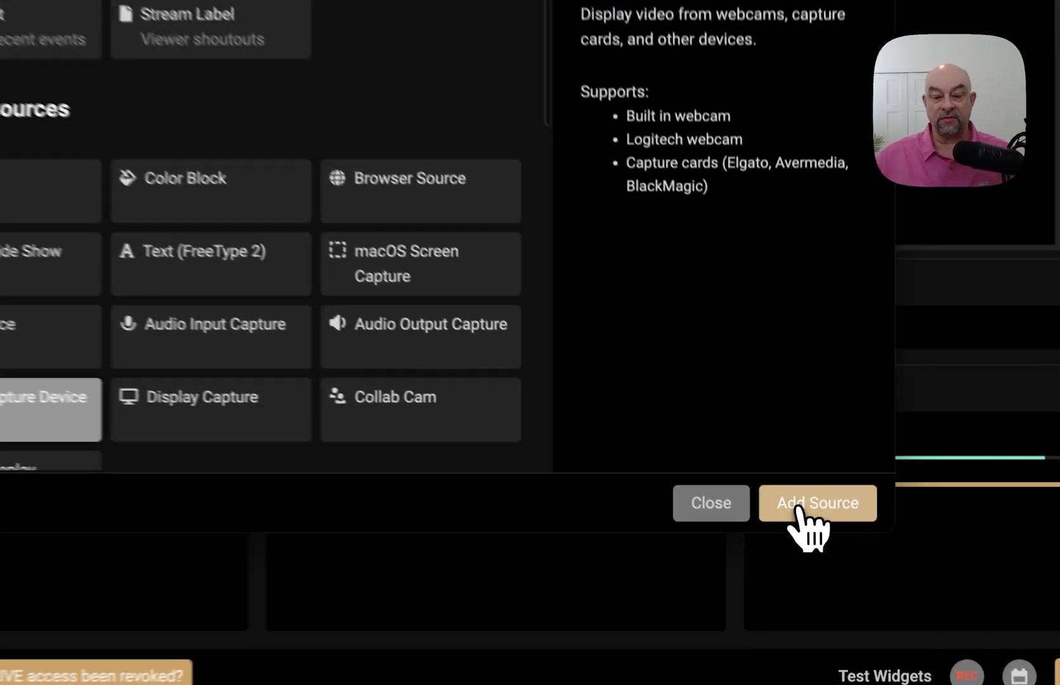
left_click(825, 530)
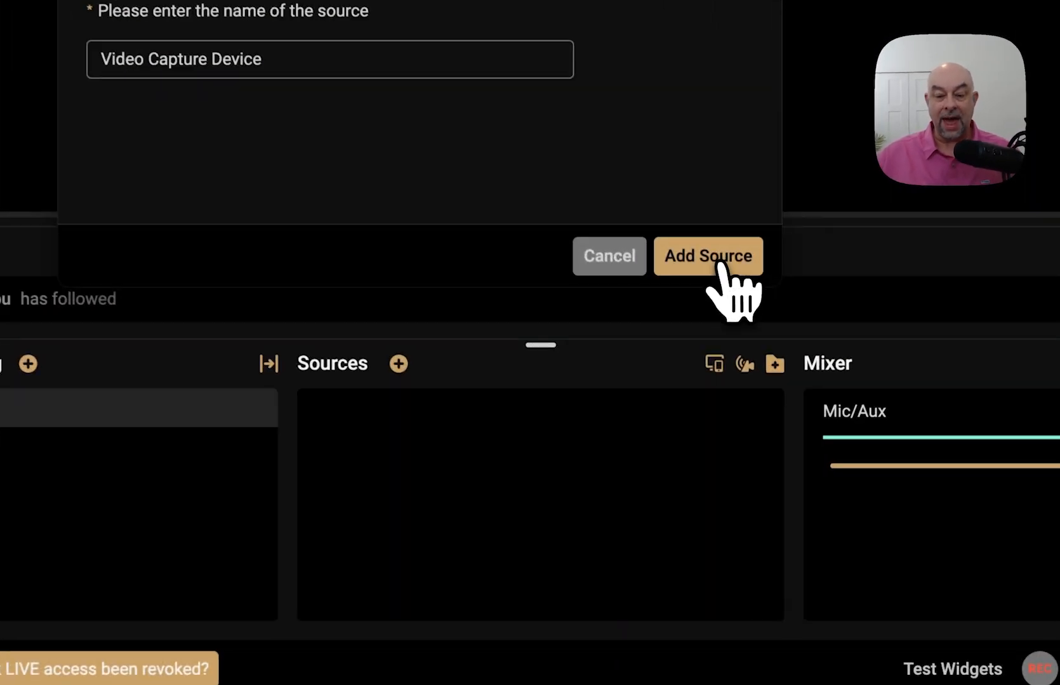
- Add the Video Capture Device source using the FaceTime HD Camera at 1280x720
left_click(713, 307)
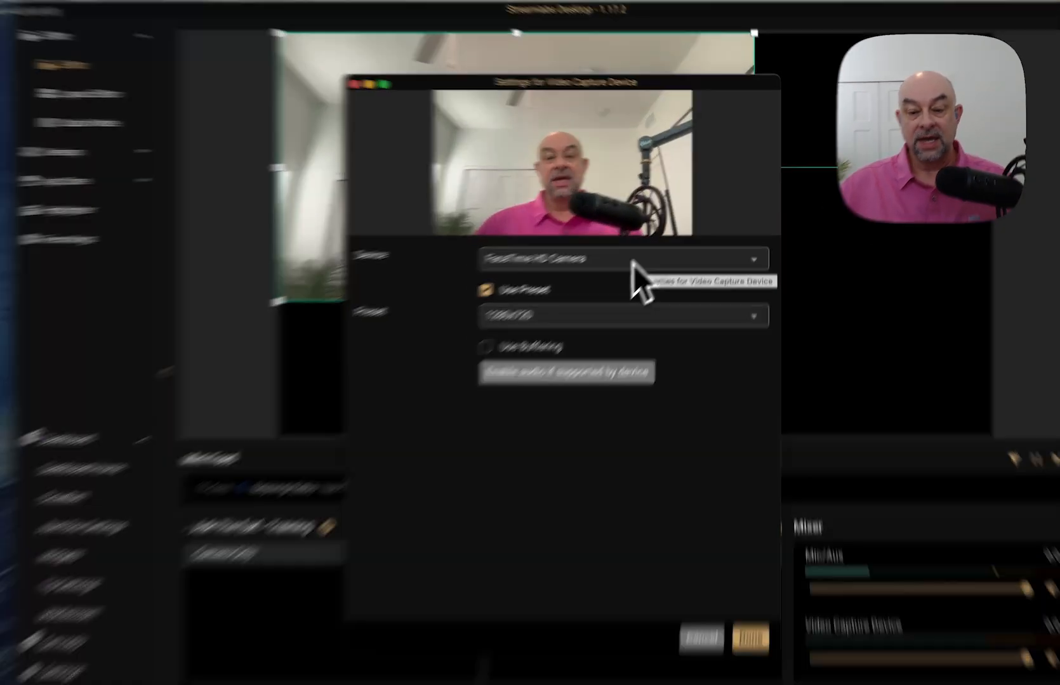
left_click(654, 242)
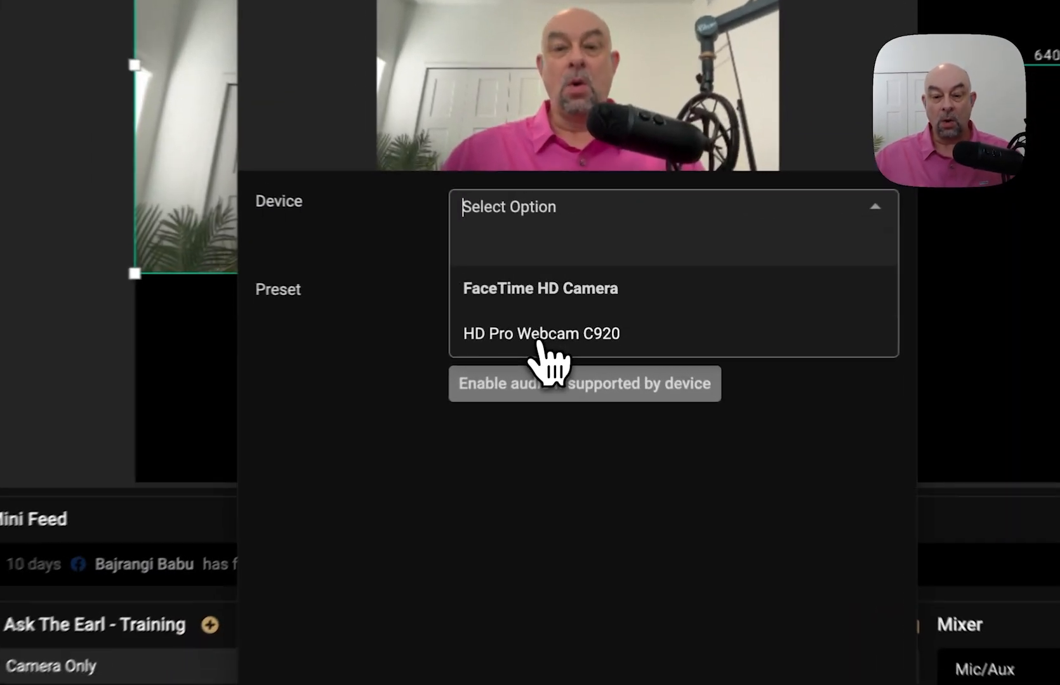
left_click(577, 309)
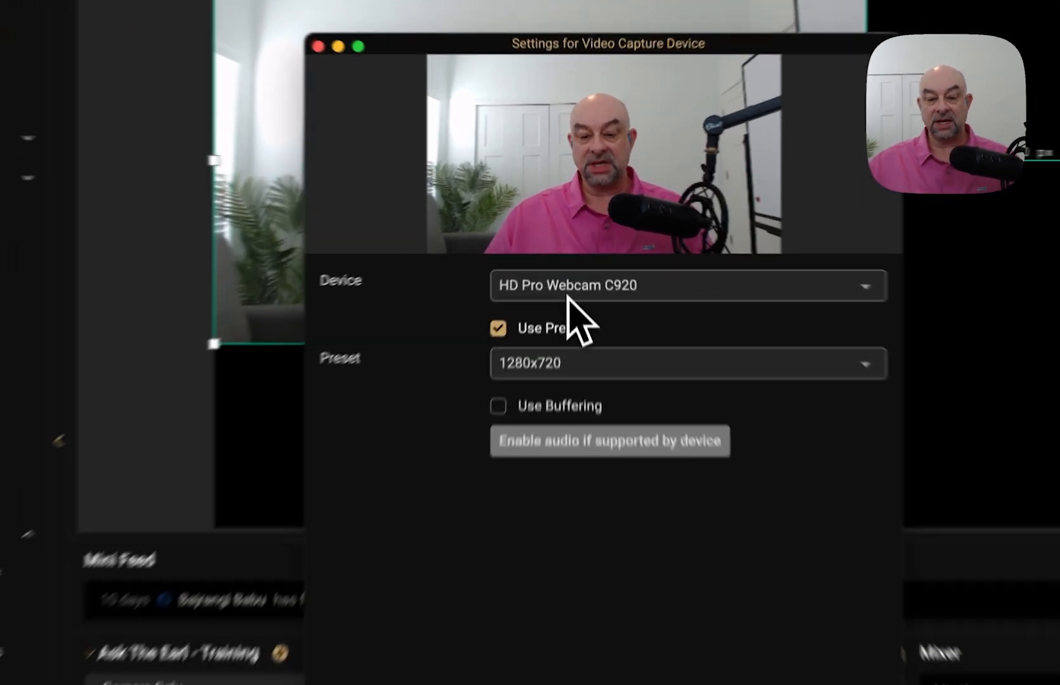
left_click(575, 245)
left_click(575, 284)
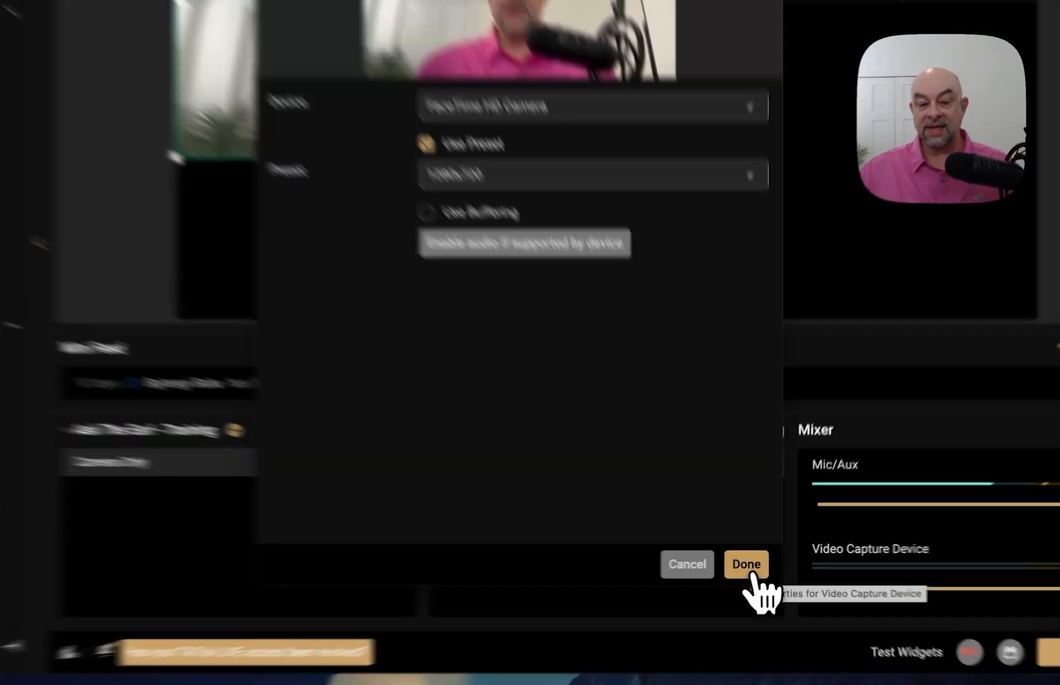
left_click(749, 571)
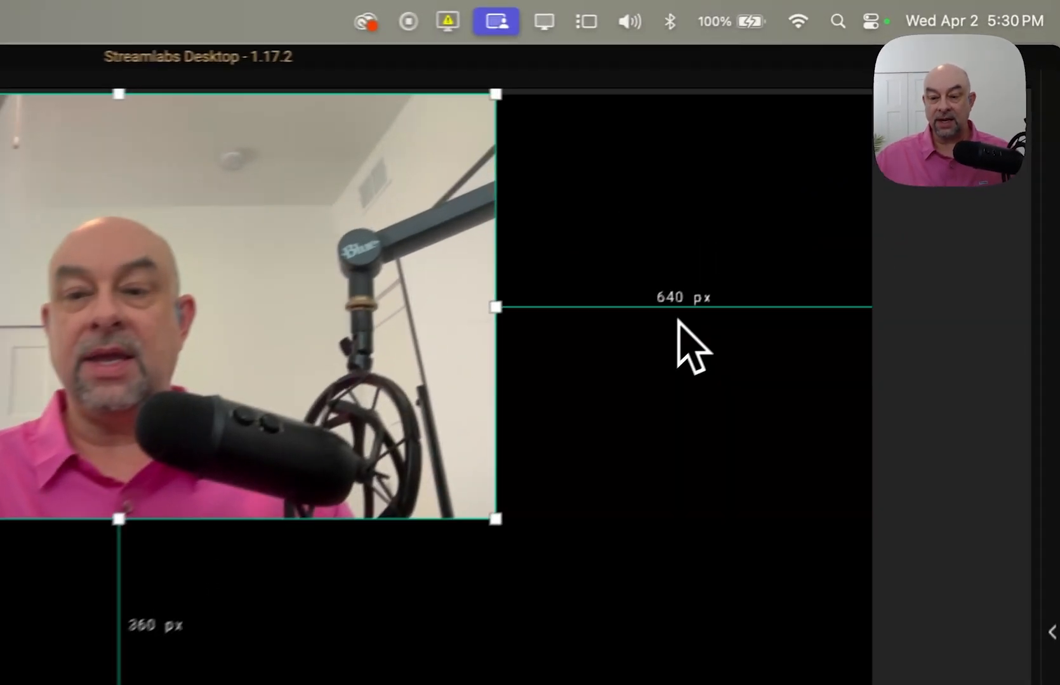
left_click(856, 183)
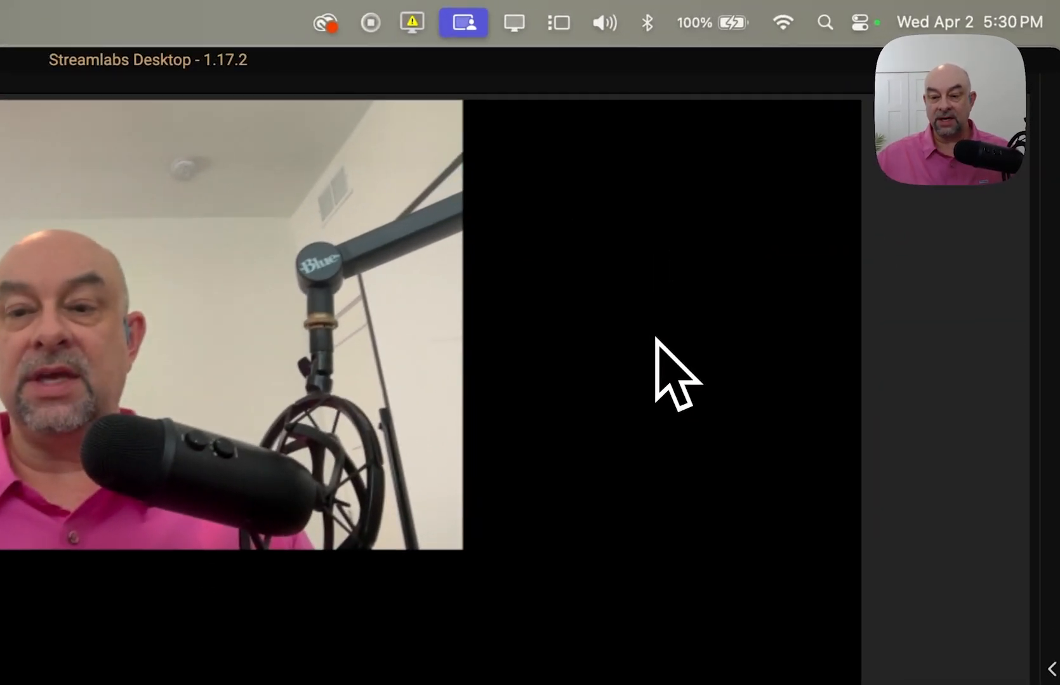
left_click(456, 329)
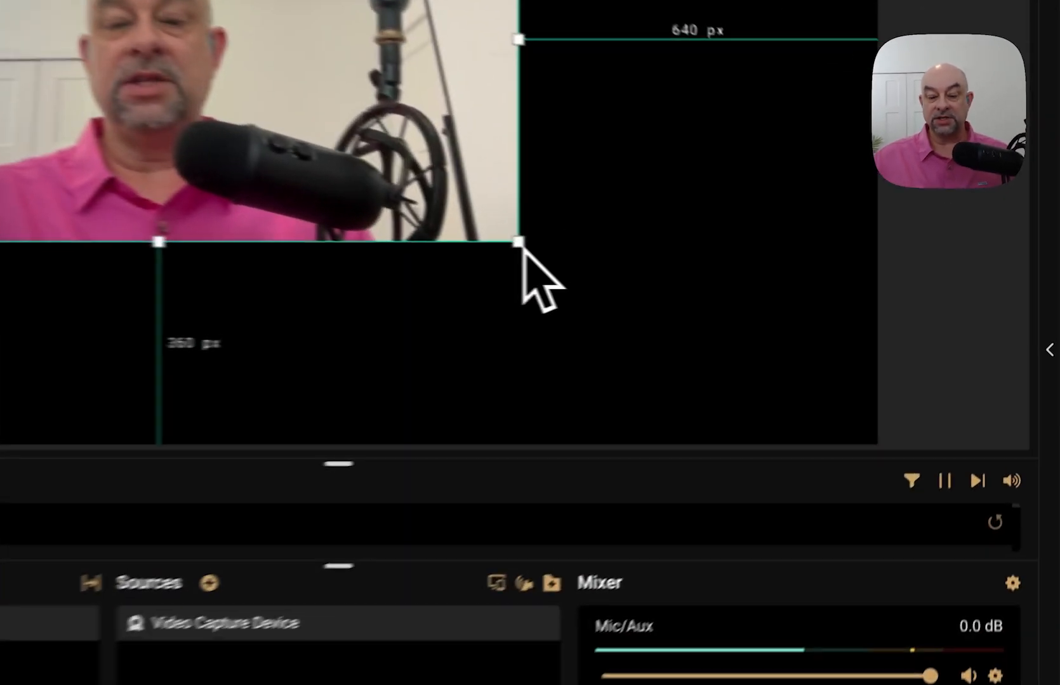
- Stretch the webcam feed from its corner until it covers the whole preview canvas
left_click_drag(758, 277, 782, 289)
left_click_drag(510, 260, 867, 458)
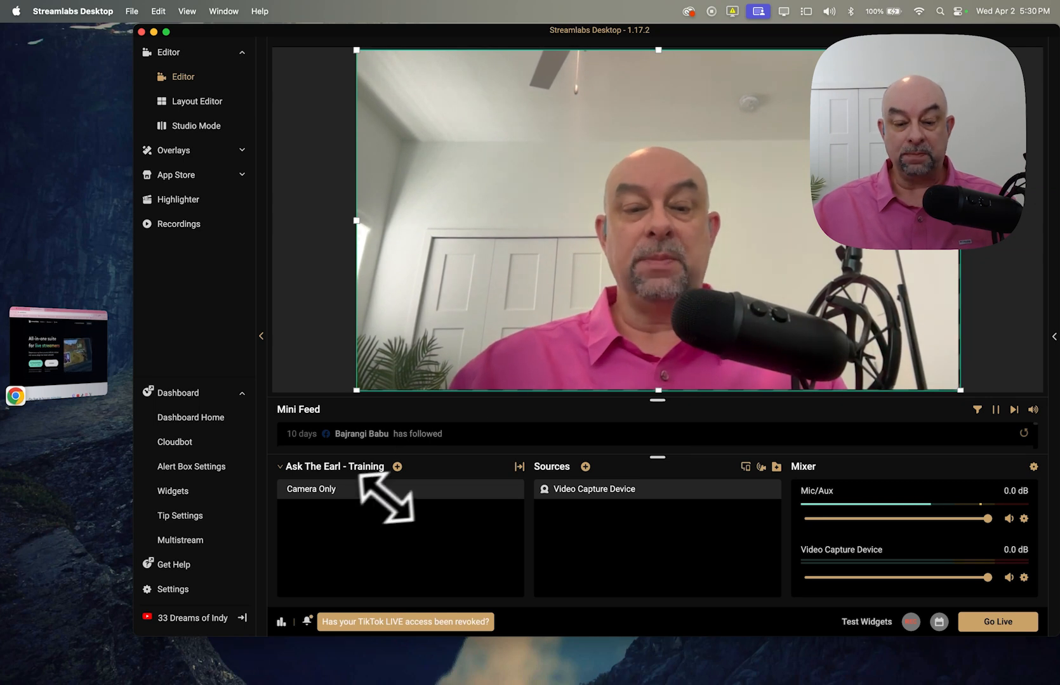
mouse_move(351, 501)
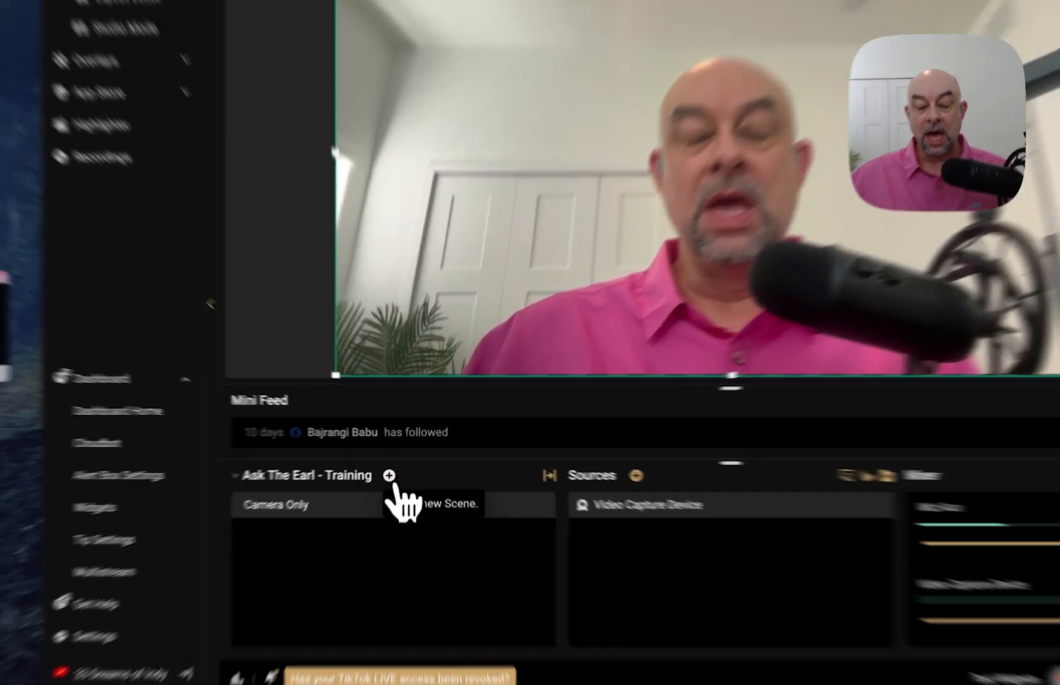
- Add a scene named 'Chrome with camera', then switch between it and Camera Only
left_click(398, 466)
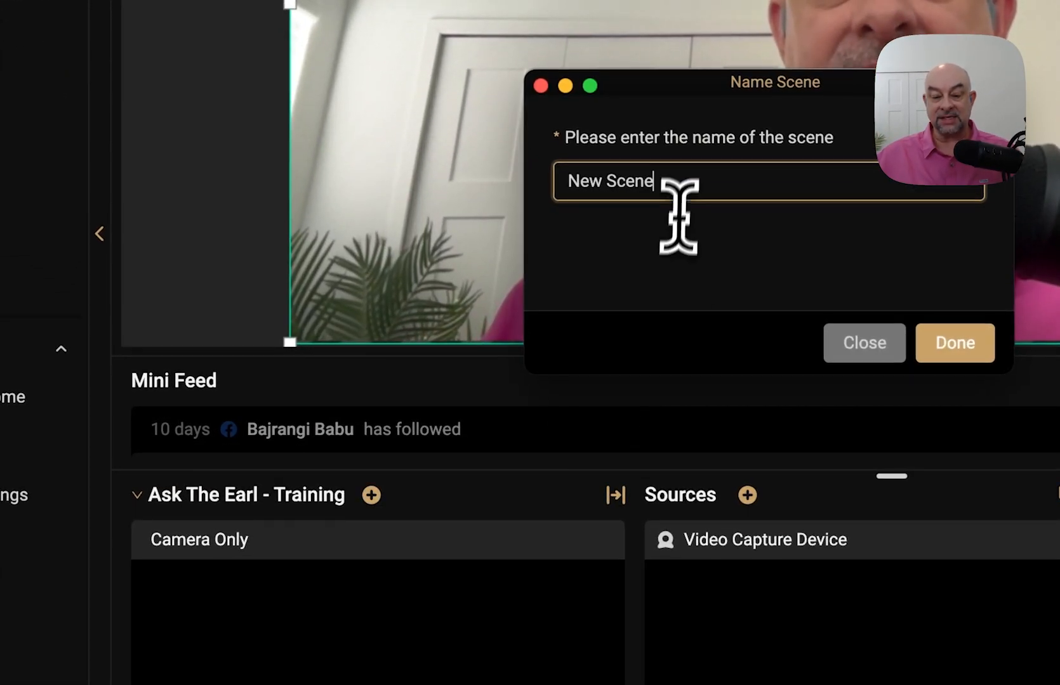
left_click_drag(670, 180, 561, 185)
type("Chrome w")
type("ith camer")
type("a")
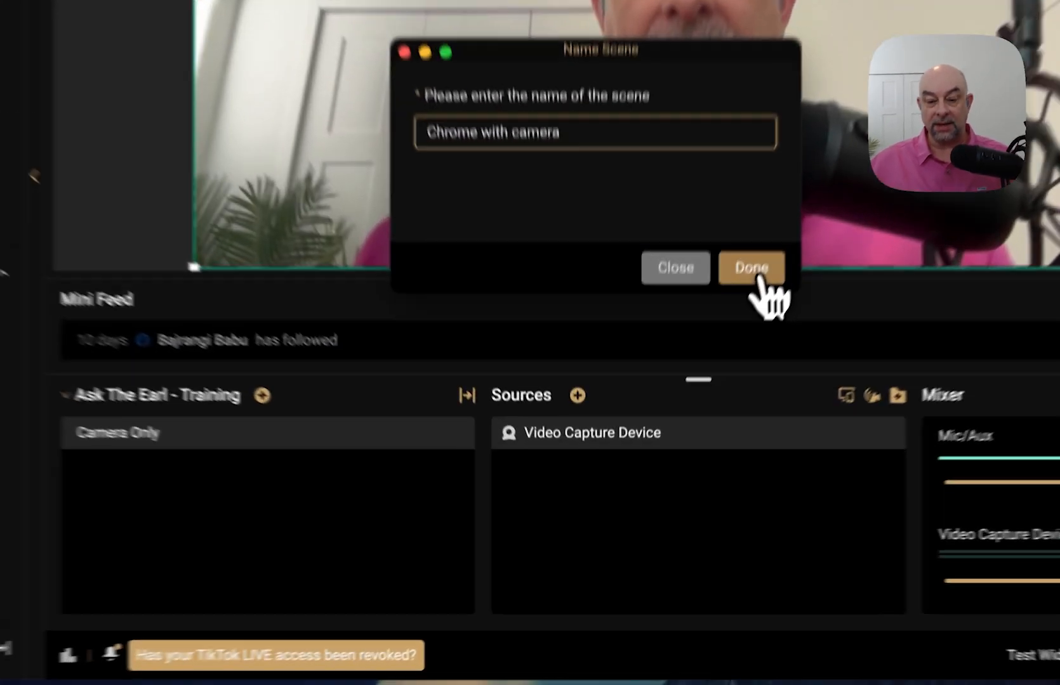
left_click(690, 392)
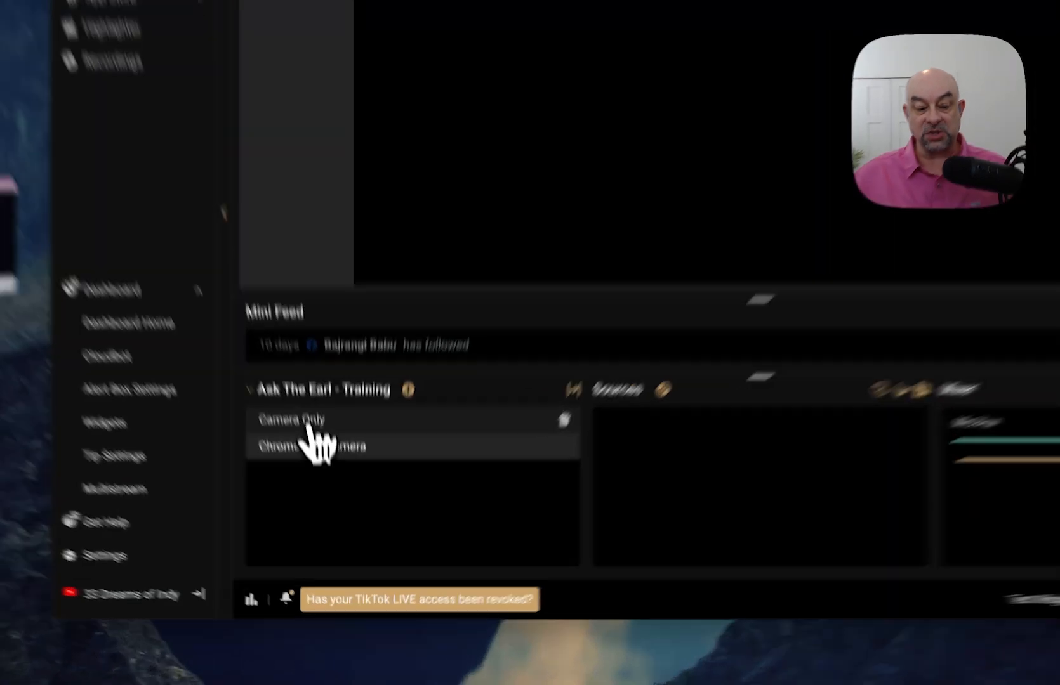
left_click(323, 492)
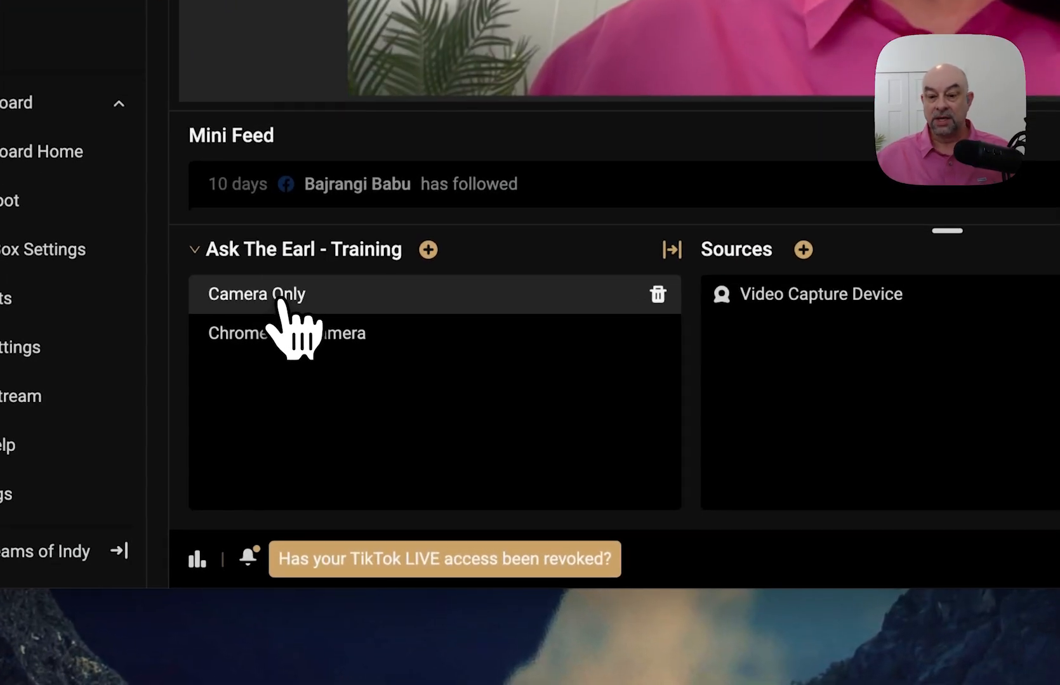
left_click(279, 335)
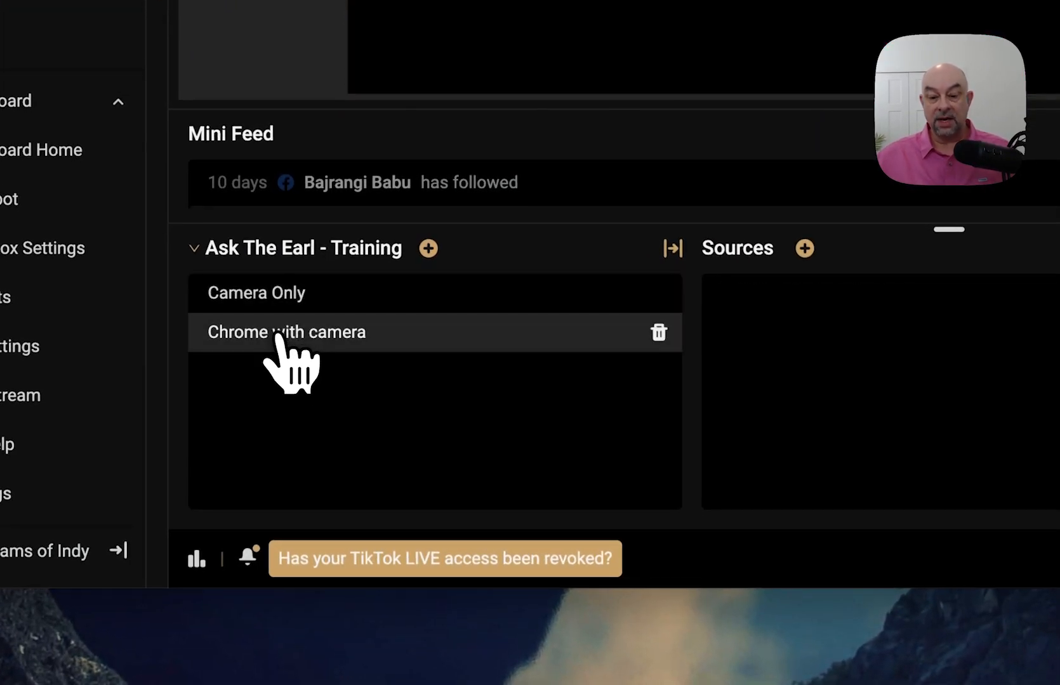
- Return to the Chrome with camera scene and pick Video Capture Device as a new source
left_click(279, 303)
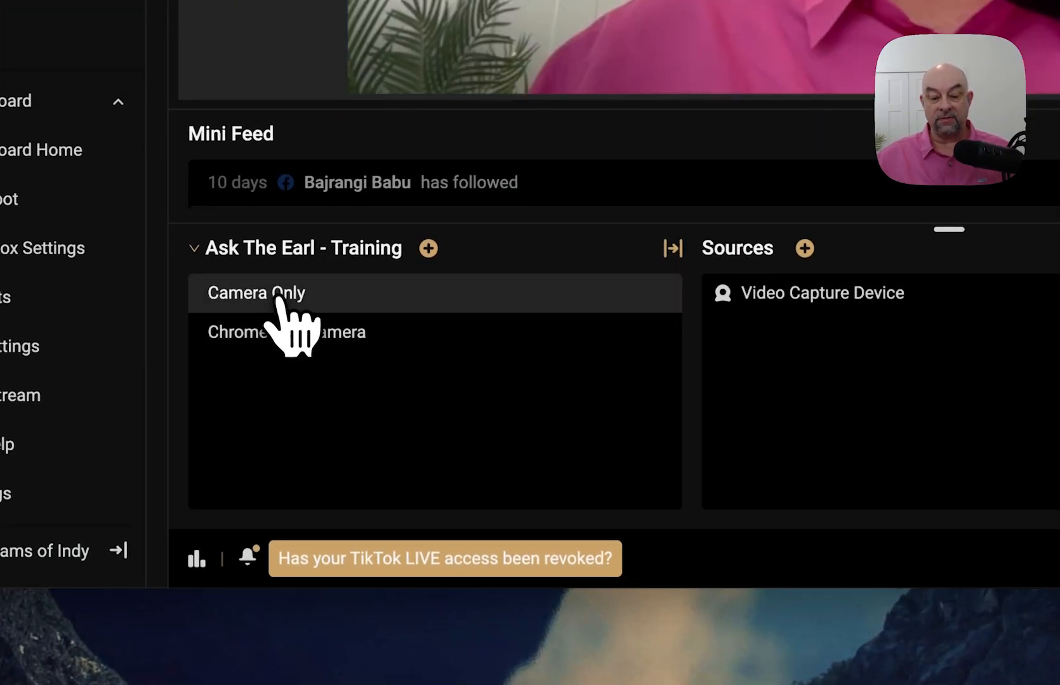
left_click(278, 335)
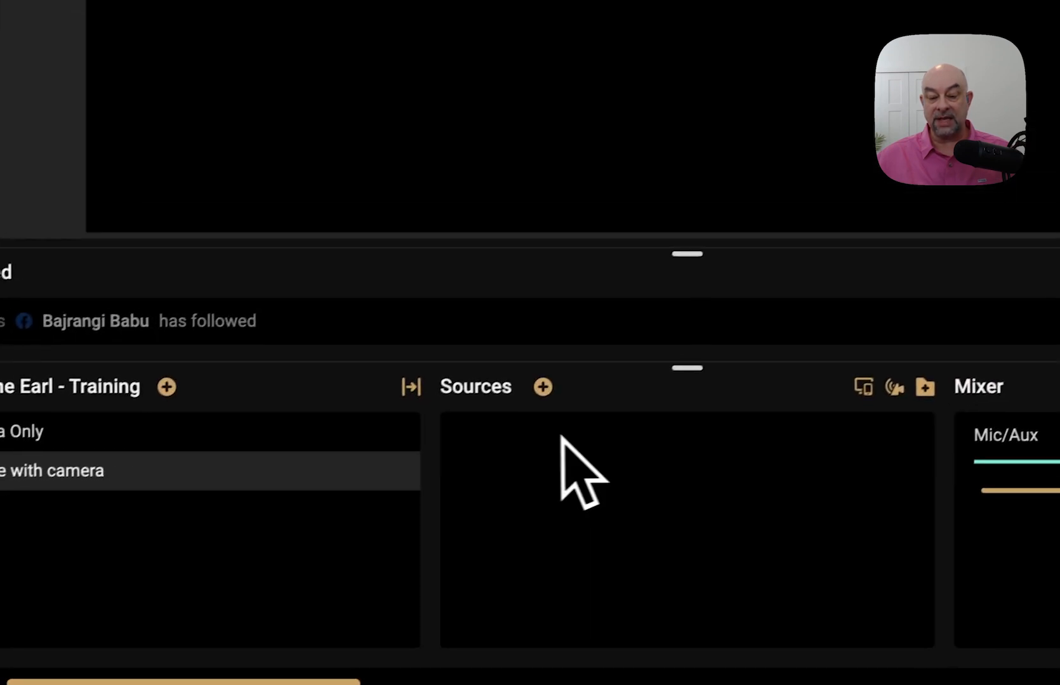
left_click(526, 397)
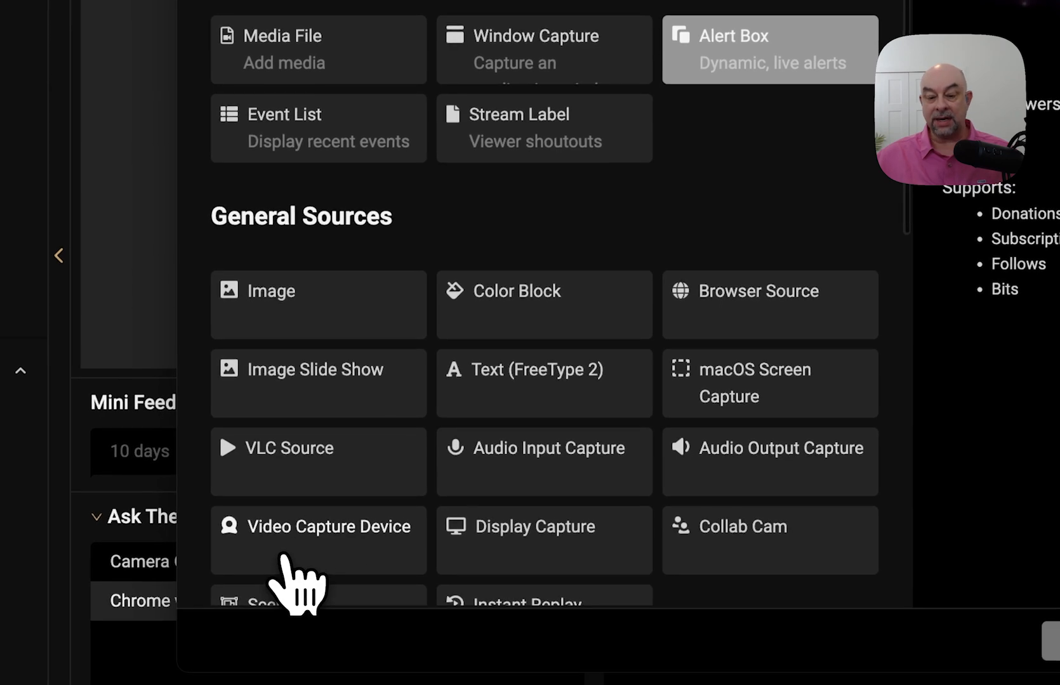
left_click(284, 559)
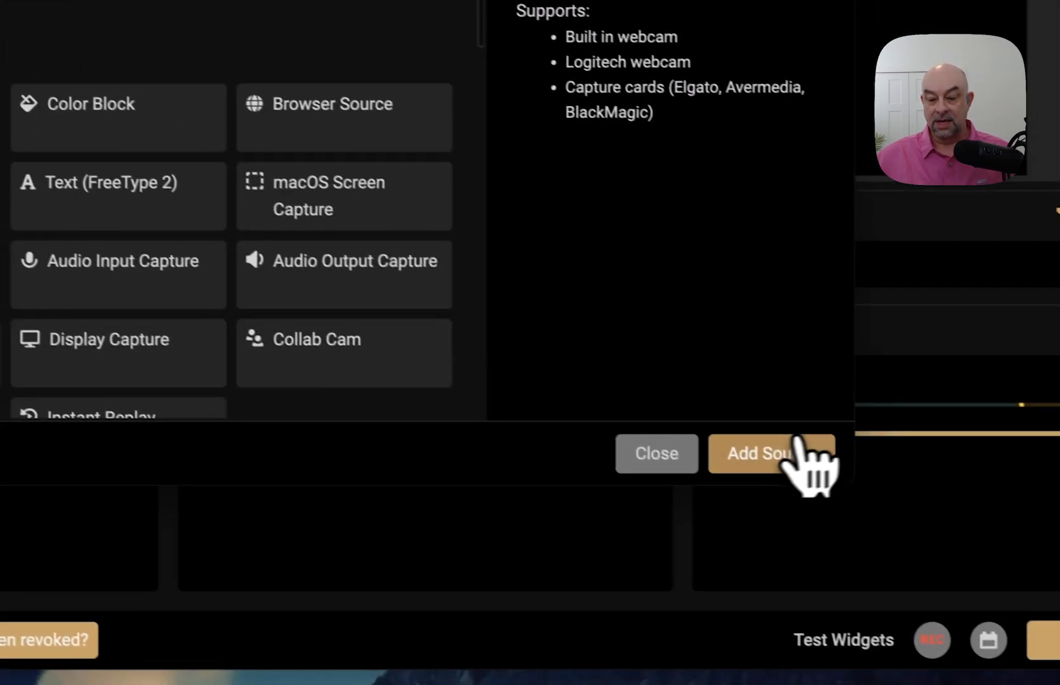
left_click(1059, 642)
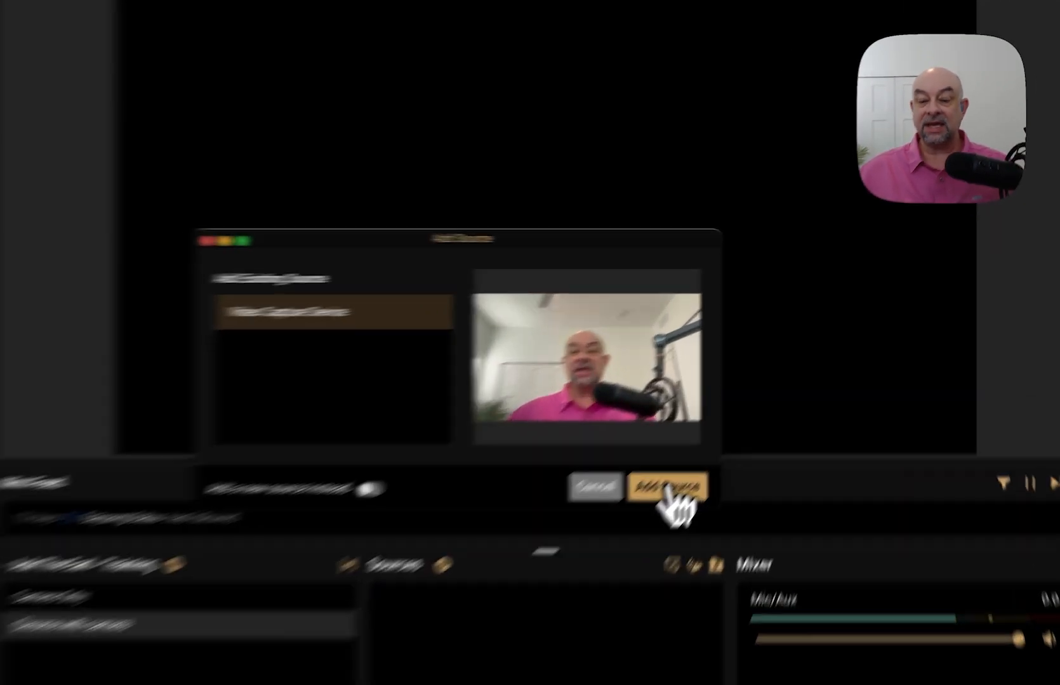
- Add the existing webcam, shrink it to about quarter size, and move it to the bottom-right corner
left_click(743, 413)
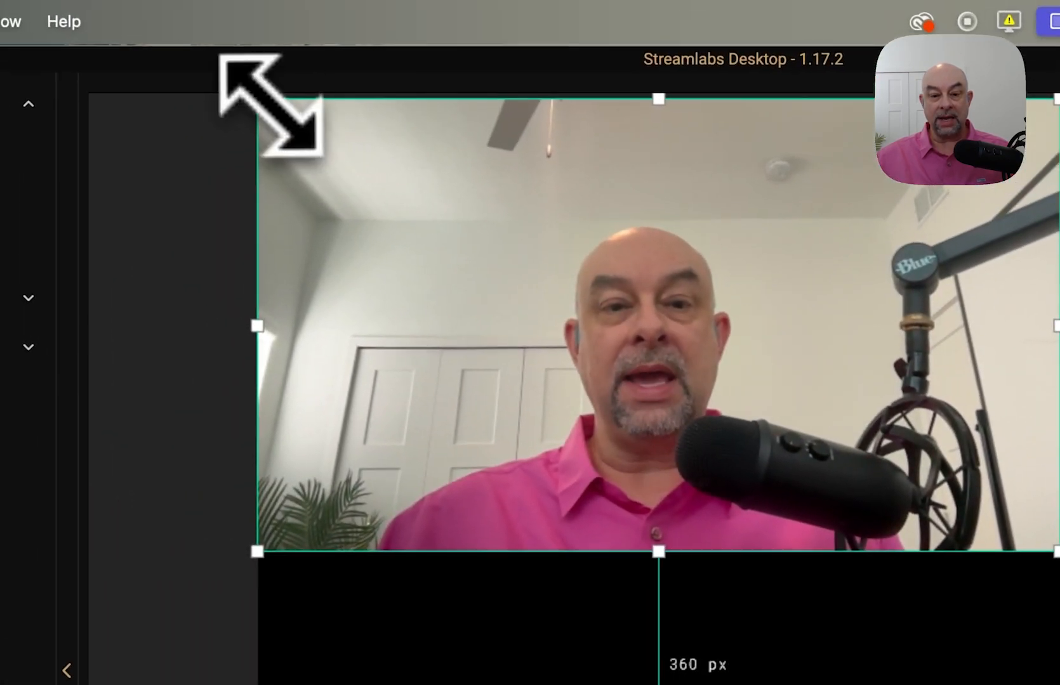
left_click_drag(271, 105, 571, 302)
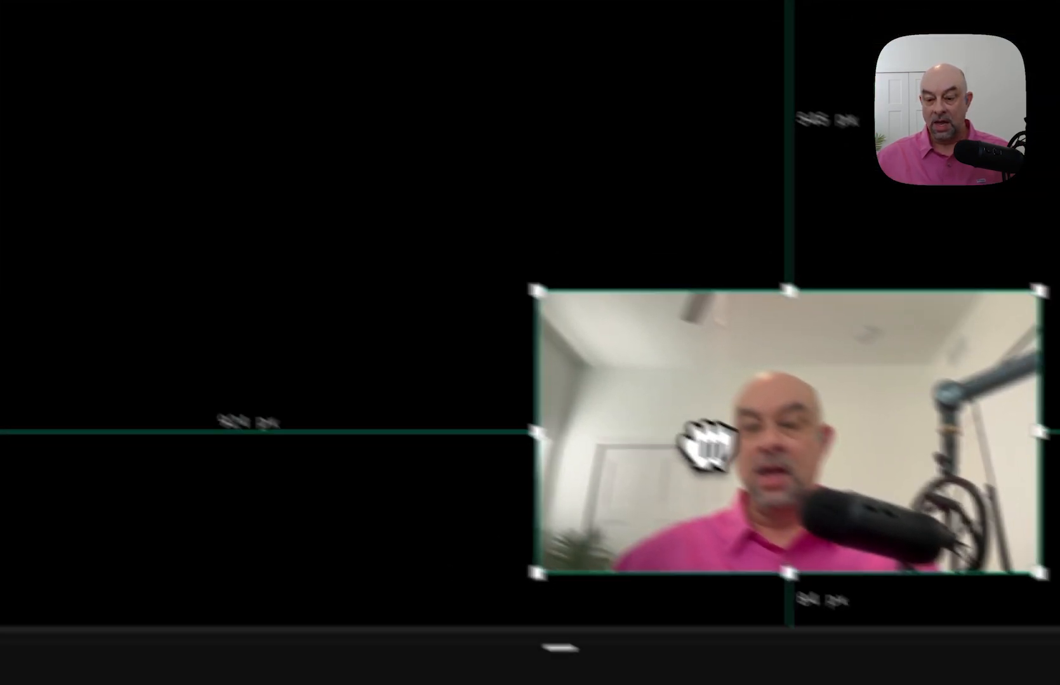
left_click_drag(704, 444, 695, 427)
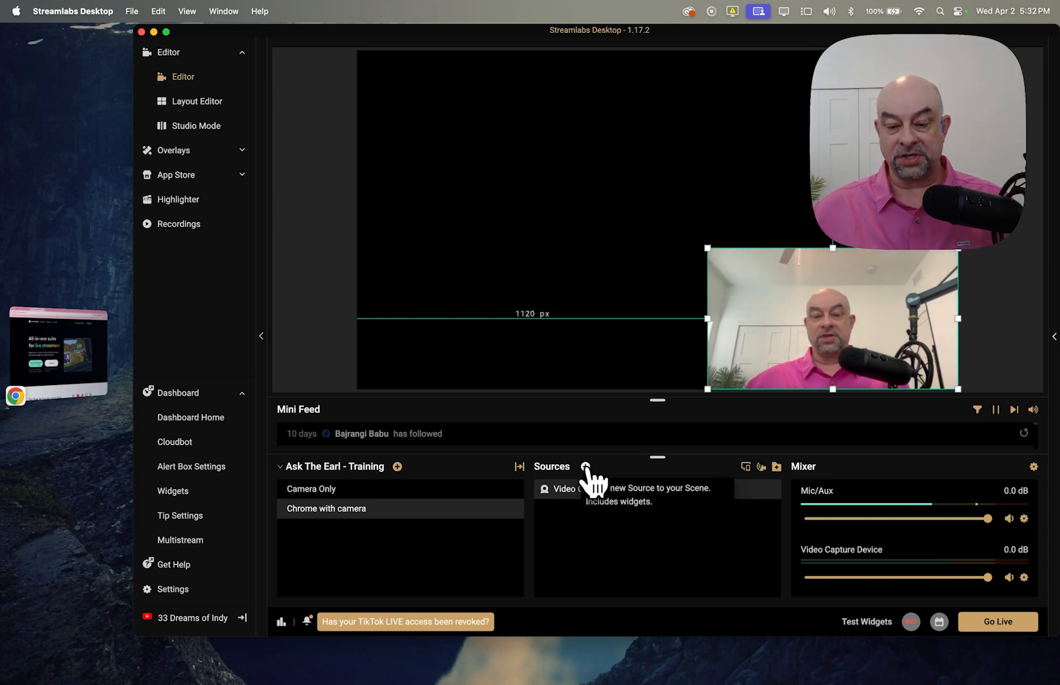
- Create a Display Capture source named 'Display Capture - Monitor 1'
left_click(585, 468)
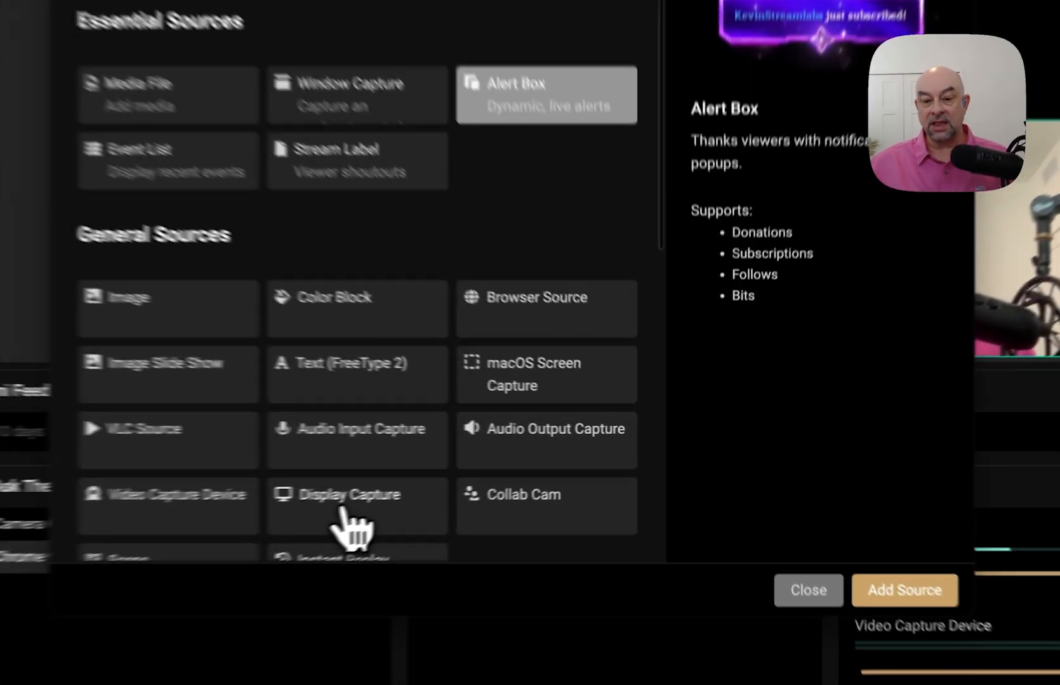
left_click(499, 484)
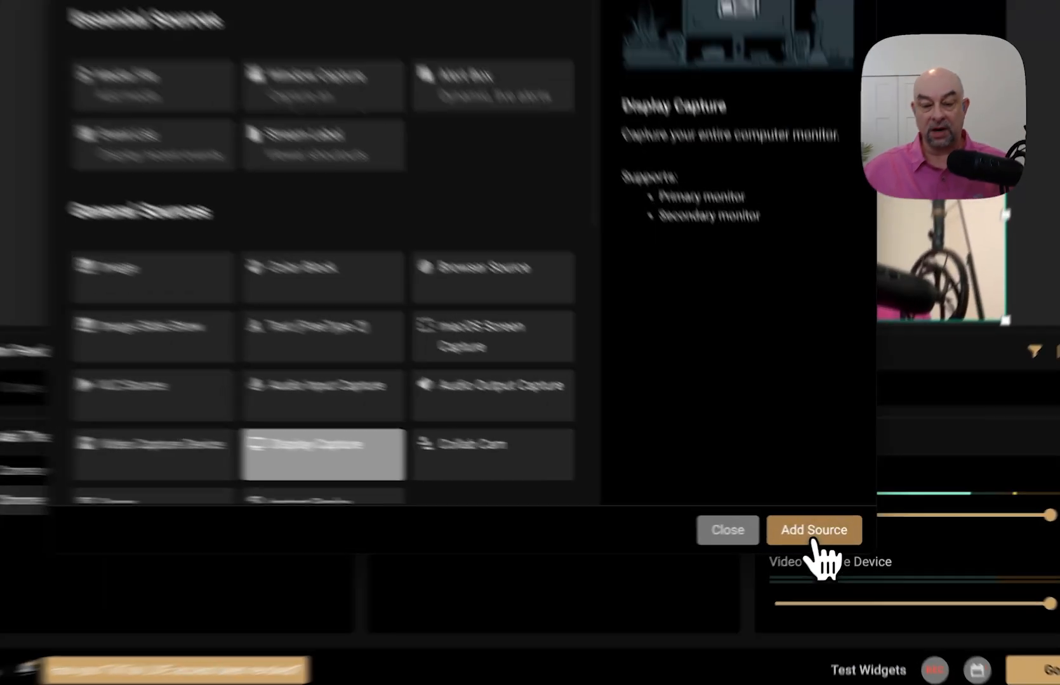
left_click(832, 535)
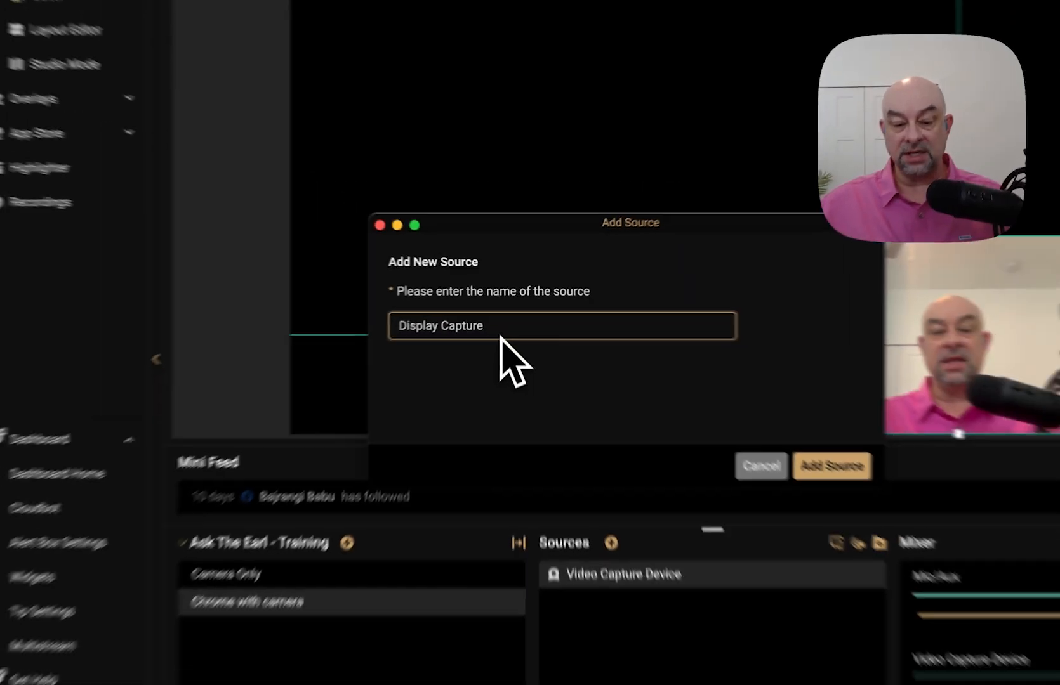
type("-")
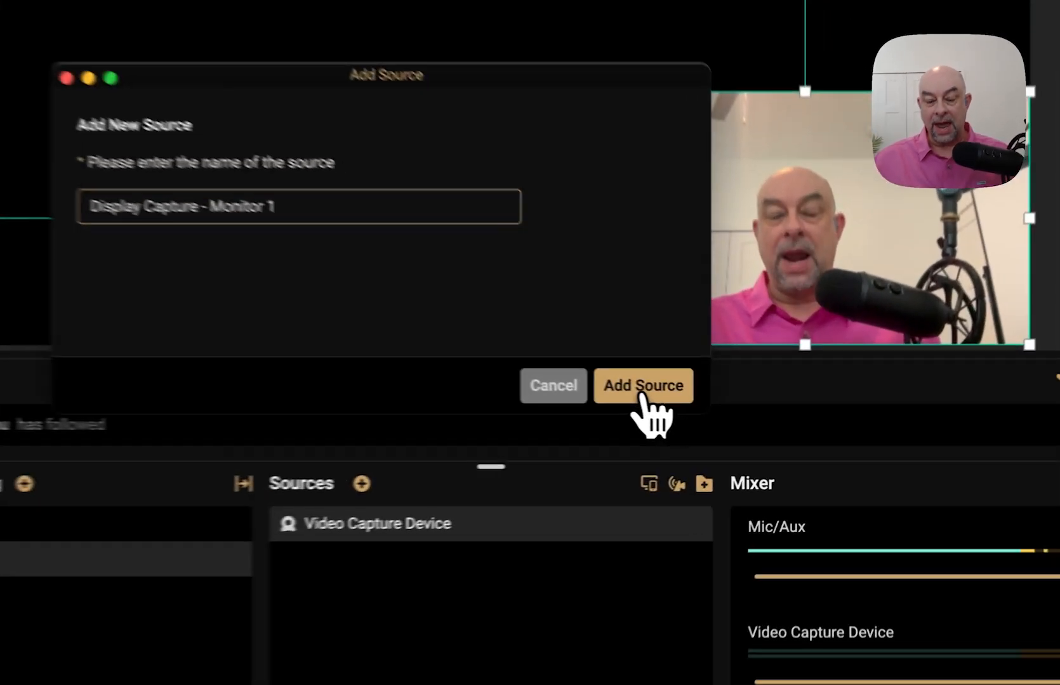
left_click(742, 412)
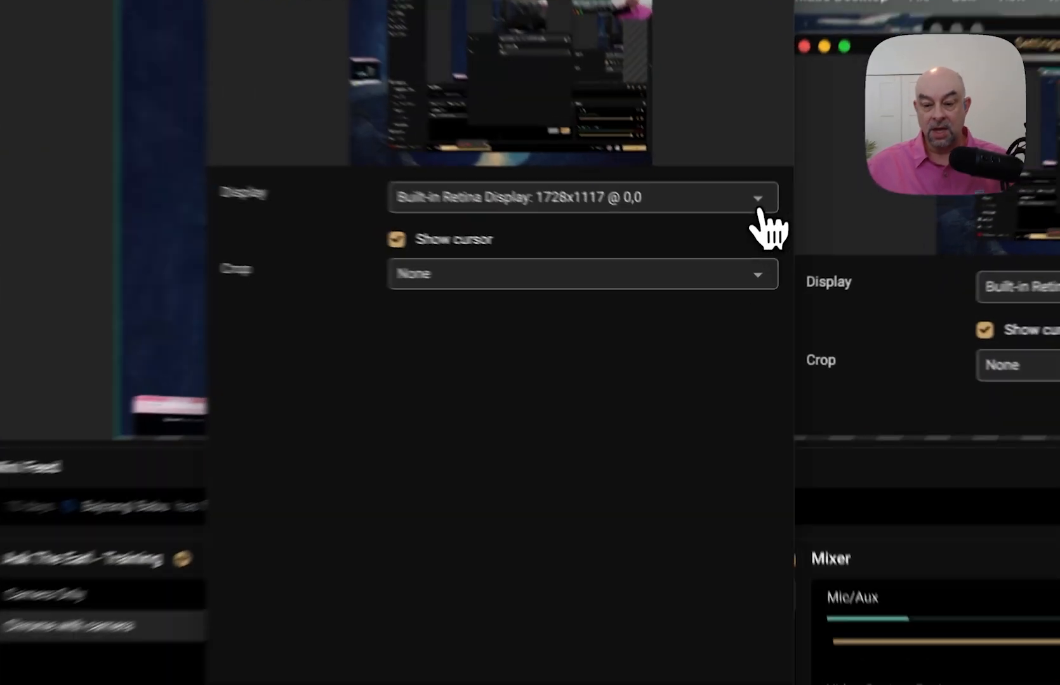
- Set the display capture to the MSI G271CP (2) monitor
left_click(756, 241)
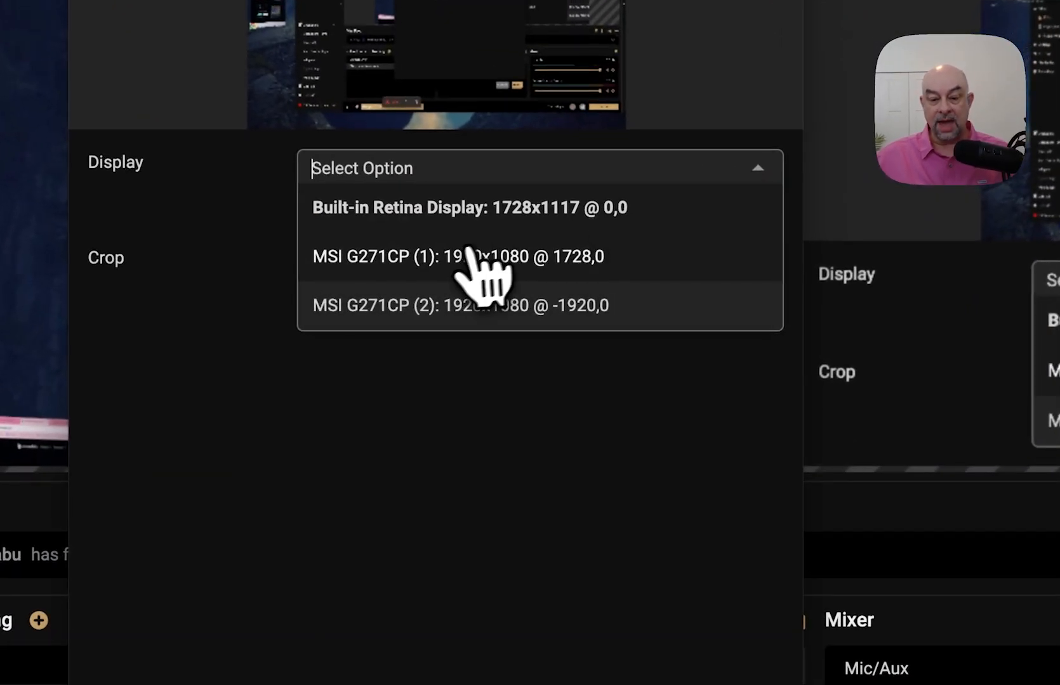
left_click(450, 259)
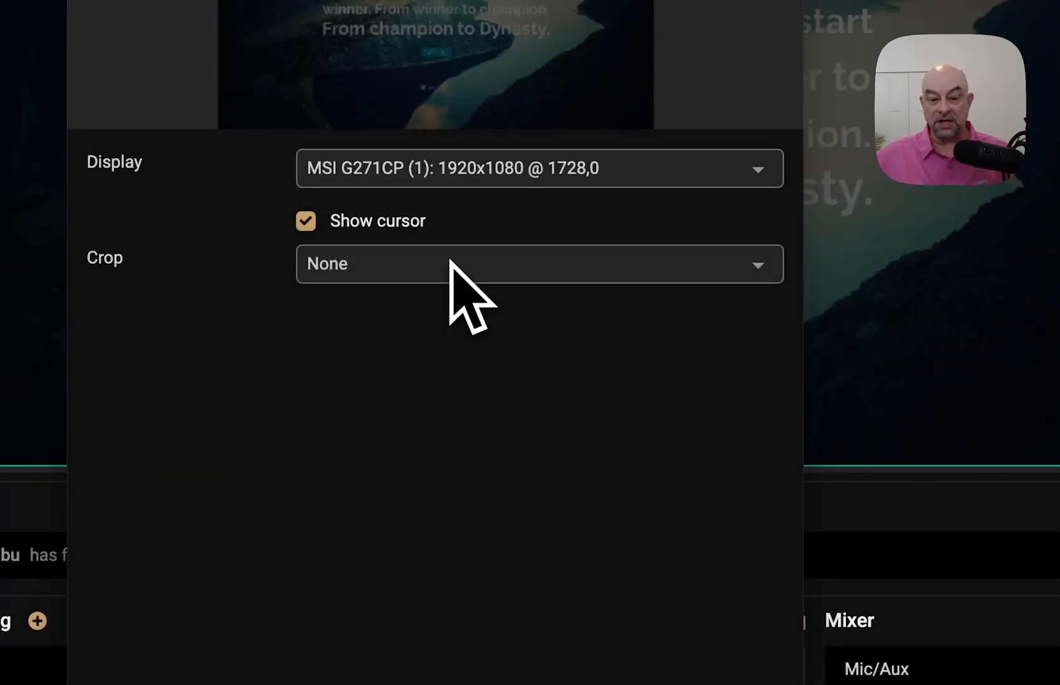
left_click(492, 181)
left_click(475, 307)
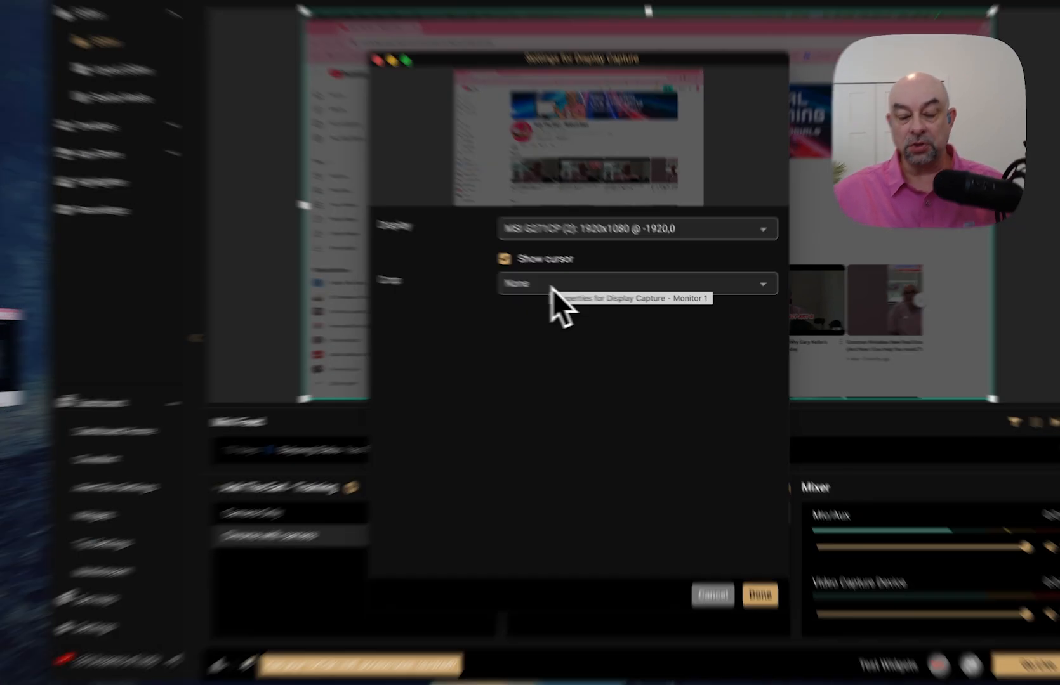
- Set the capture's crop to None so the whole page shows, and confirm the settings
left_click(573, 289)
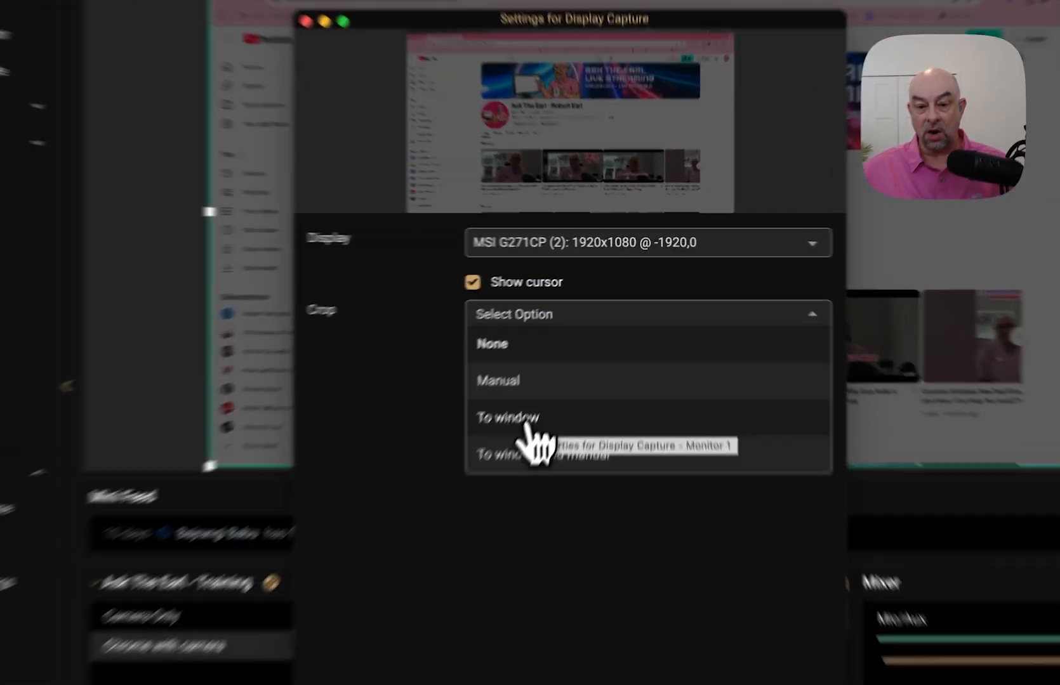
left_click(573, 362)
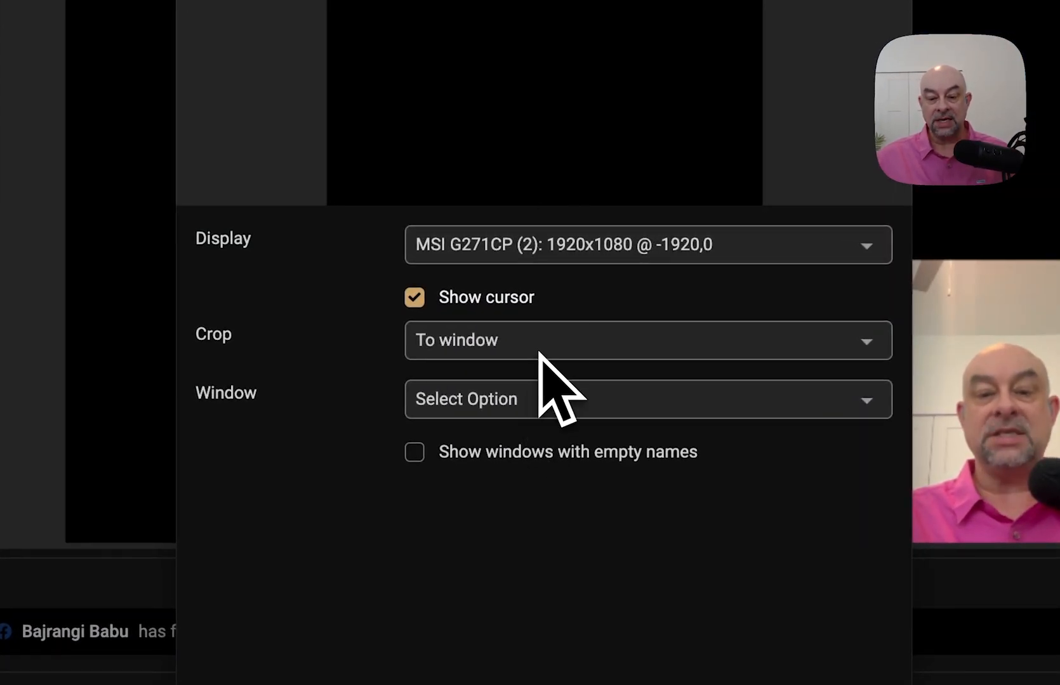
left_click(526, 411)
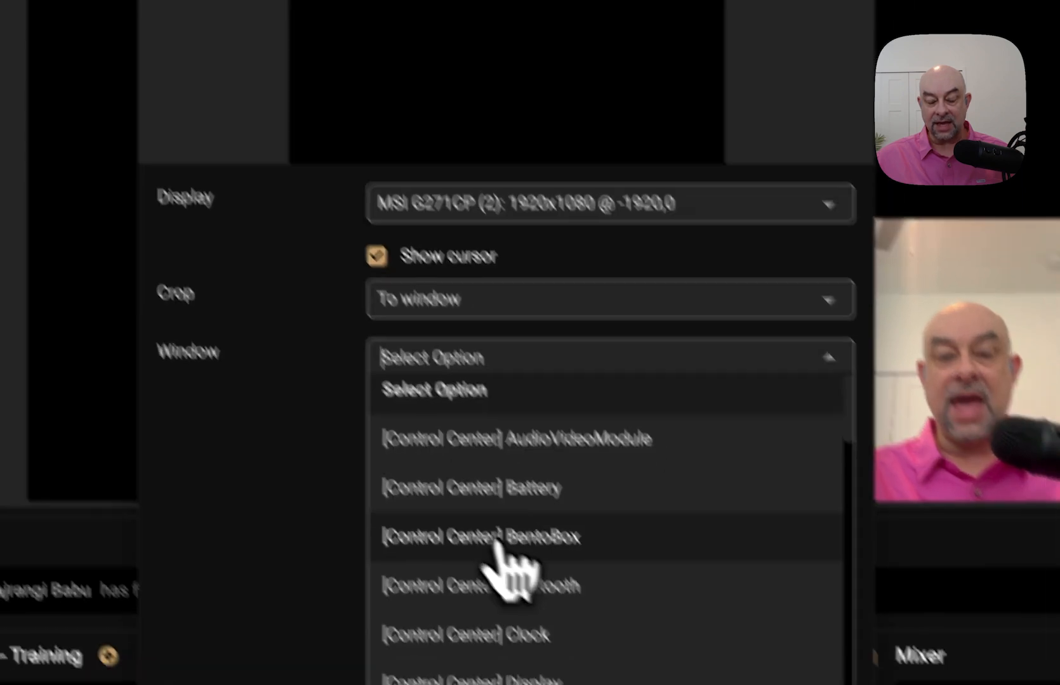
scroll(536, 593, "down", 10)
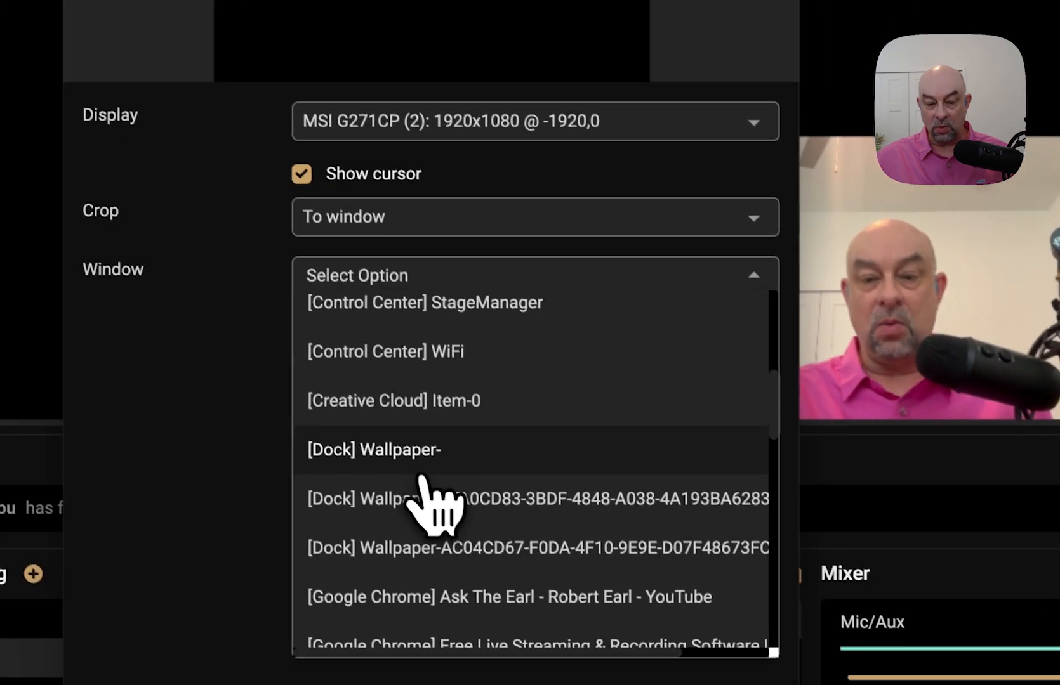
scroll(412, 469, "up", 1)
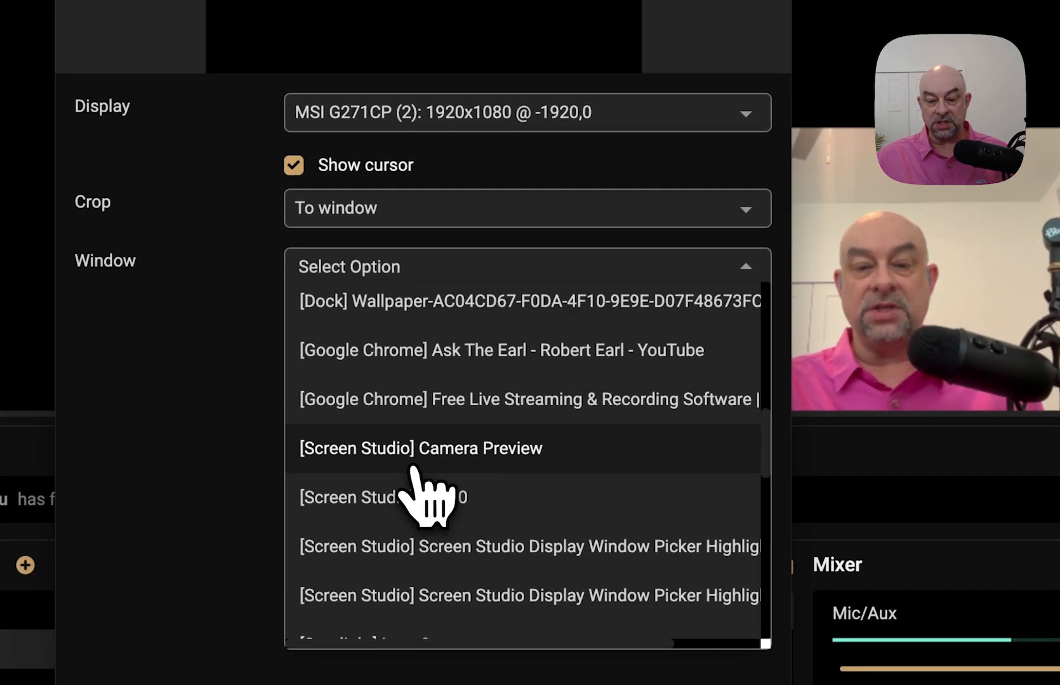
left_click(441, 364)
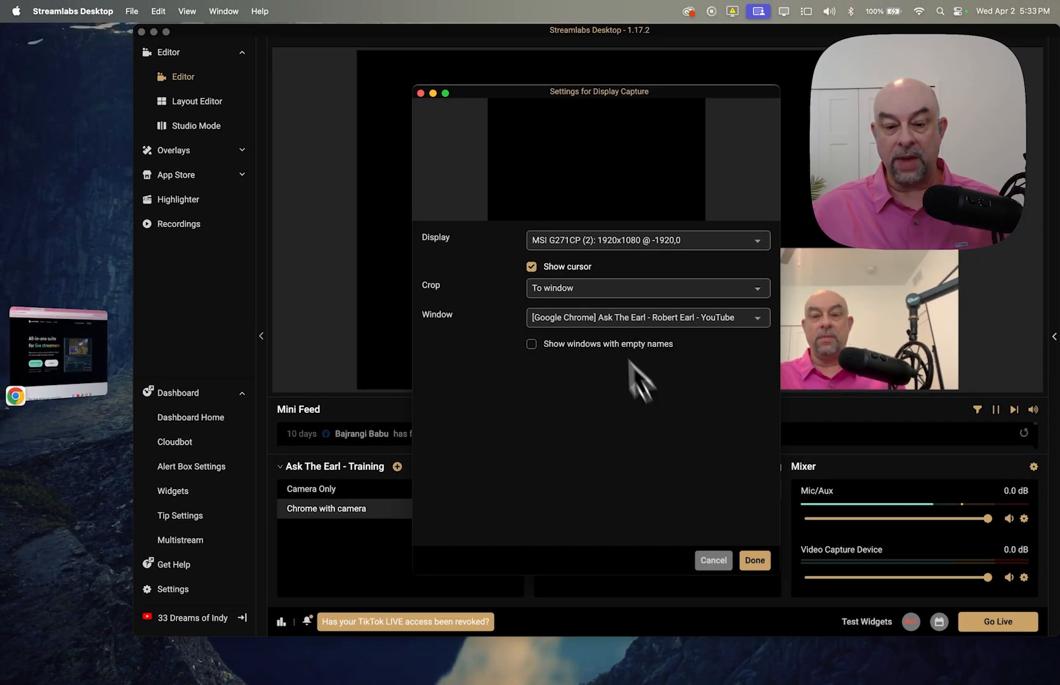
left_click(595, 288)
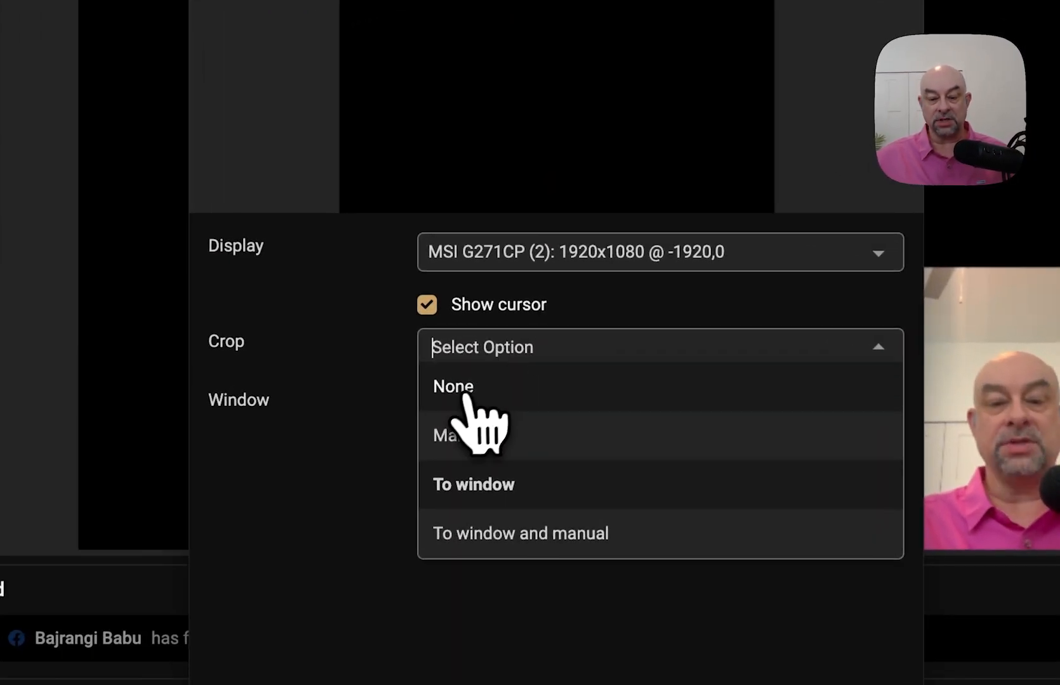
left_click(546, 311)
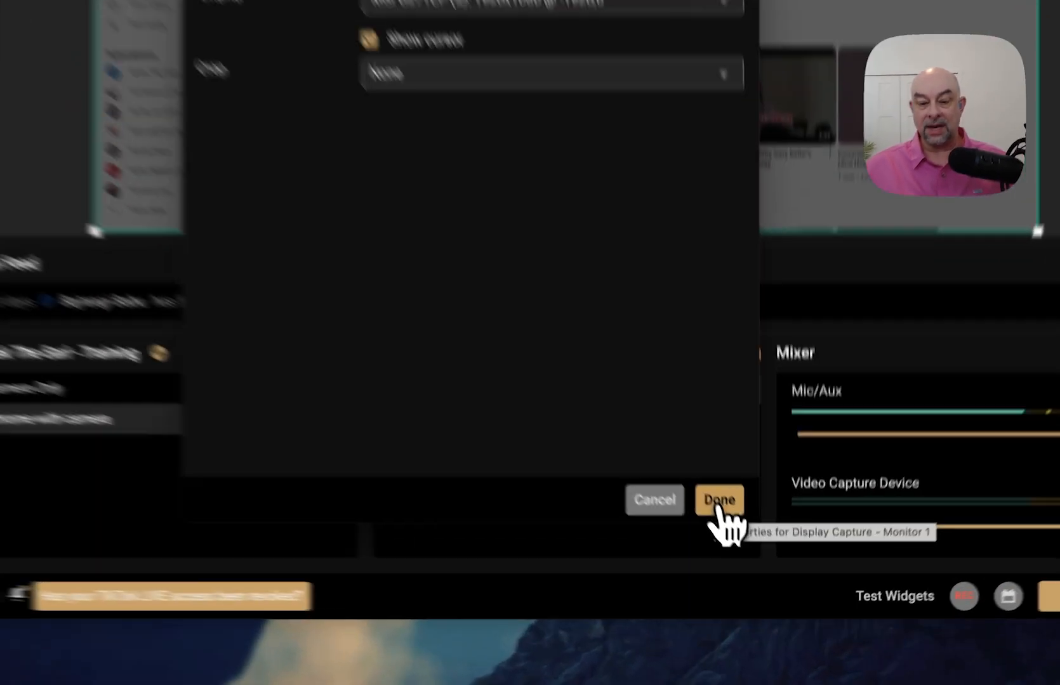
left_click(755, 561)
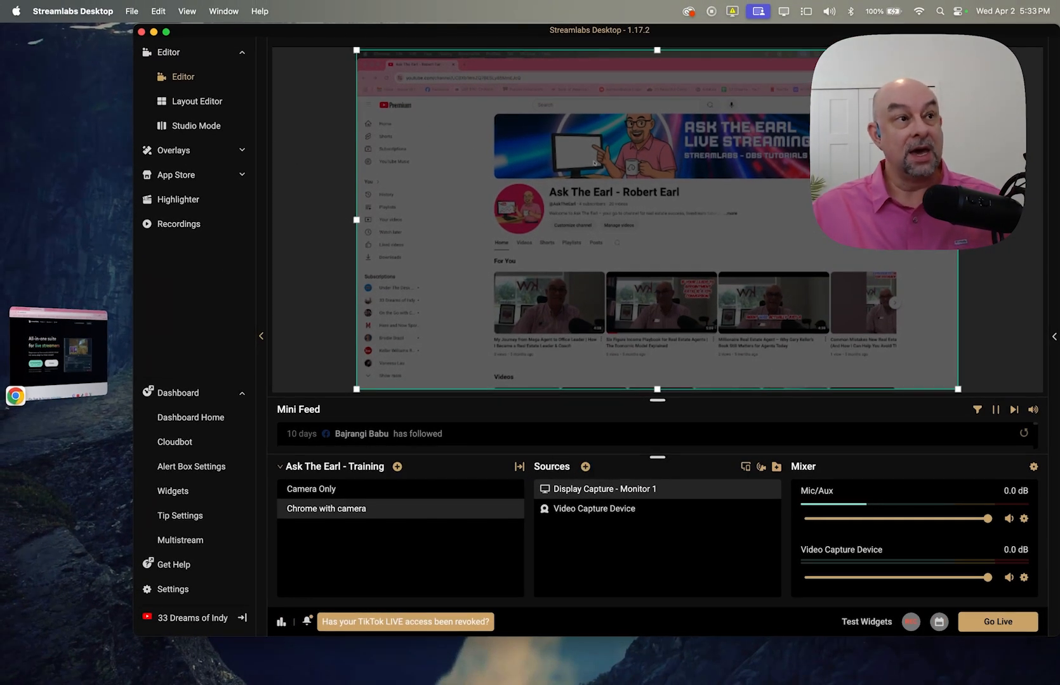
- Drag Display Capture below Video Capture Device so the webcam layers above the page
left_click(465, 65)
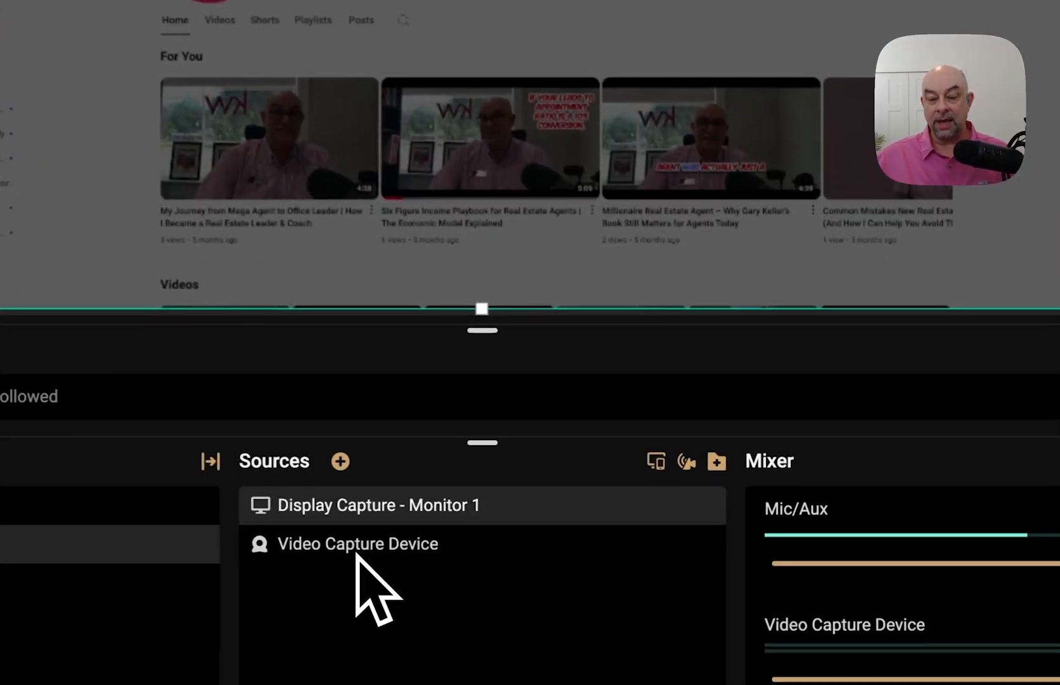
left_click(594, 514)
left_click(351, 557)
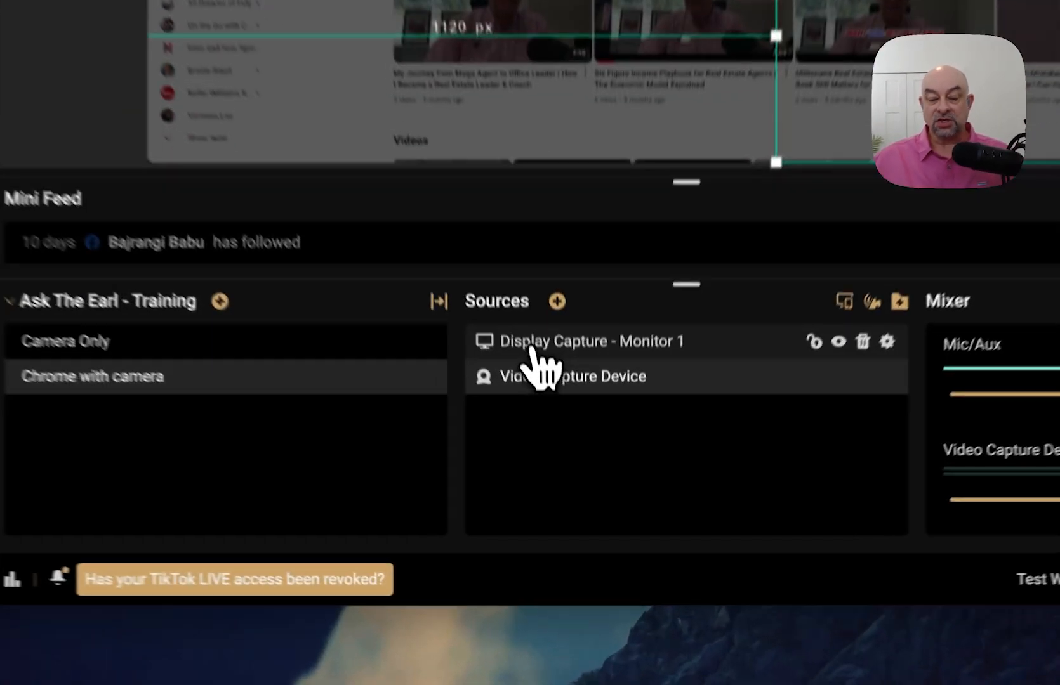
left_click(572, 493)
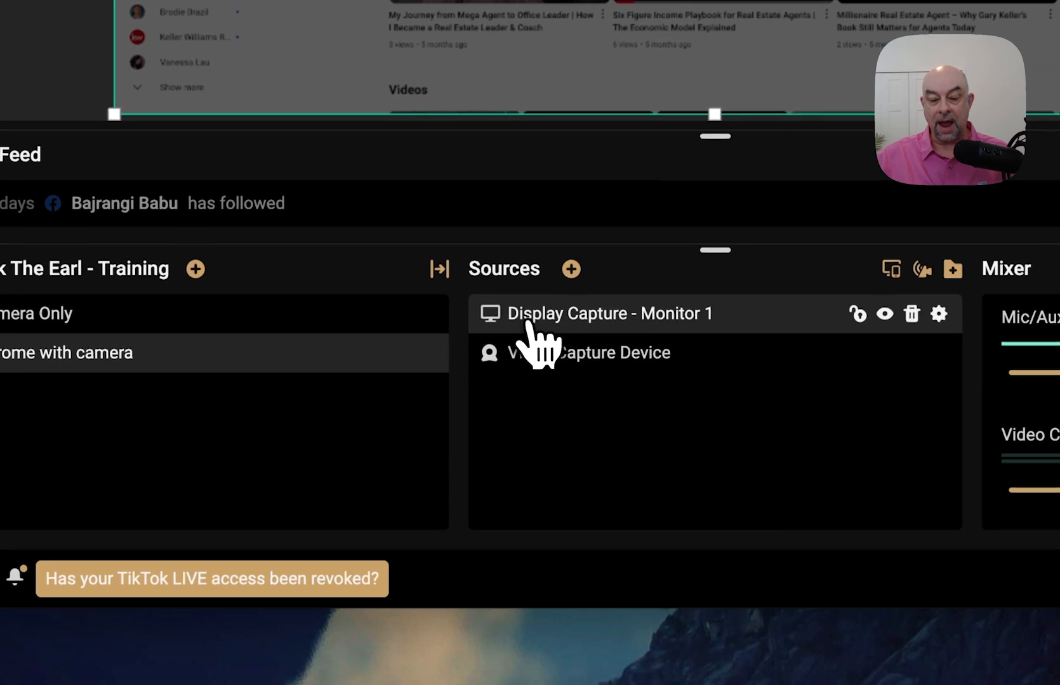
left_click_drag(564, 495, 563, 500)
left_click_drag(529, 333, 534, 374)
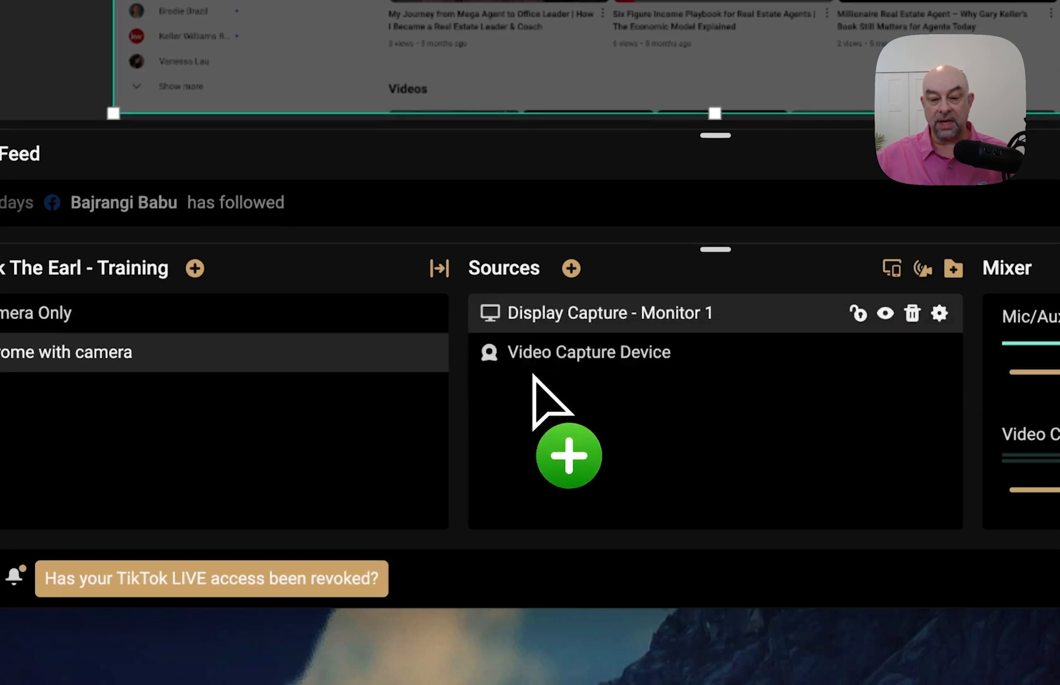
left_click_drag(542, 307, 543, 374)
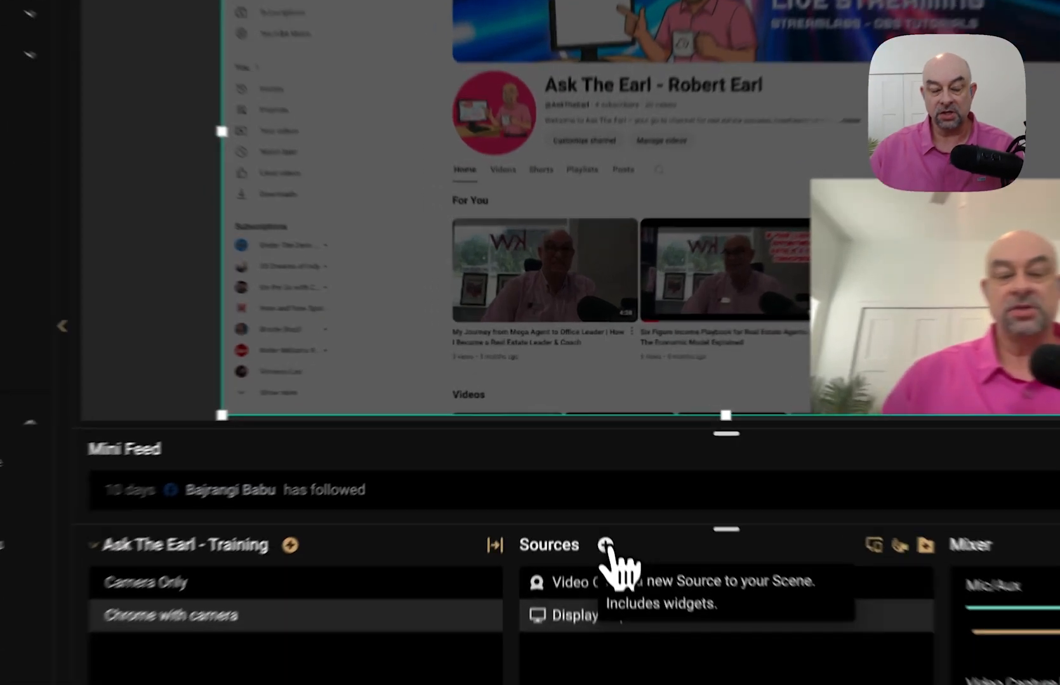
left_click(586, 466)
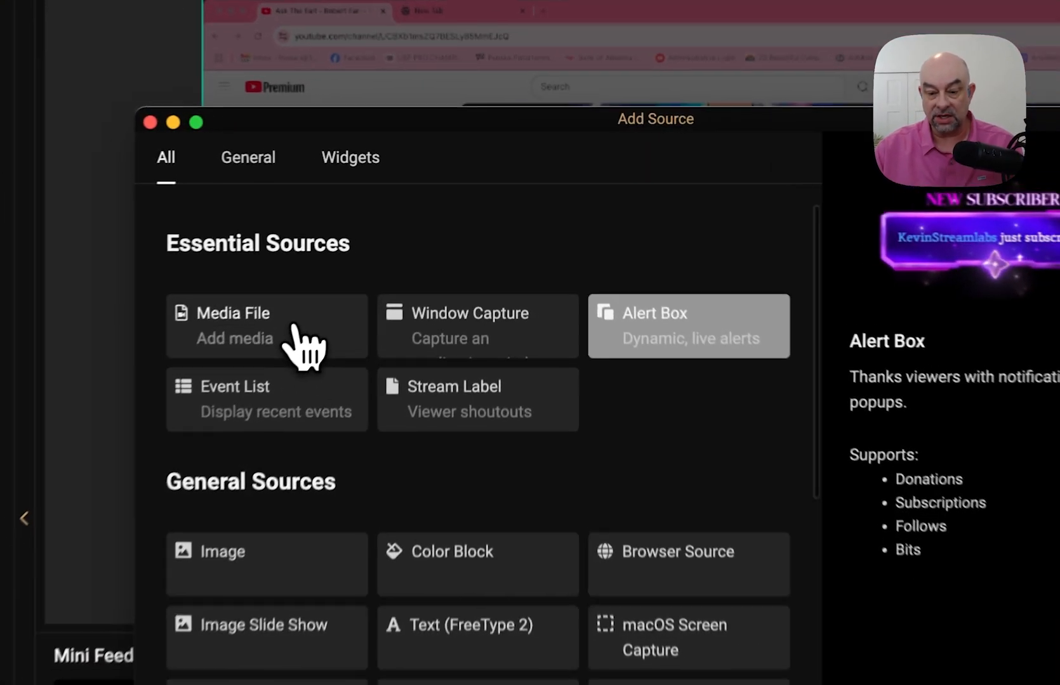
- Add a Window Capture source, default name kept, capturing the 'Ask The Earl - Robert Earl - YouTube' Chrome window
left_click(409, 241)
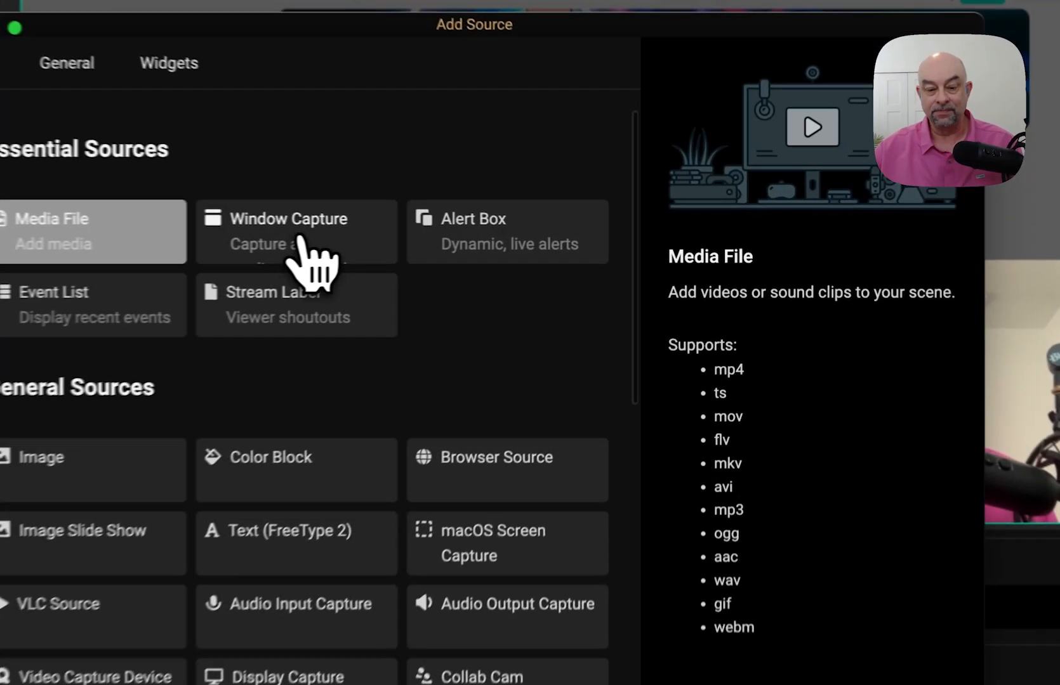
left_click(506, 238)
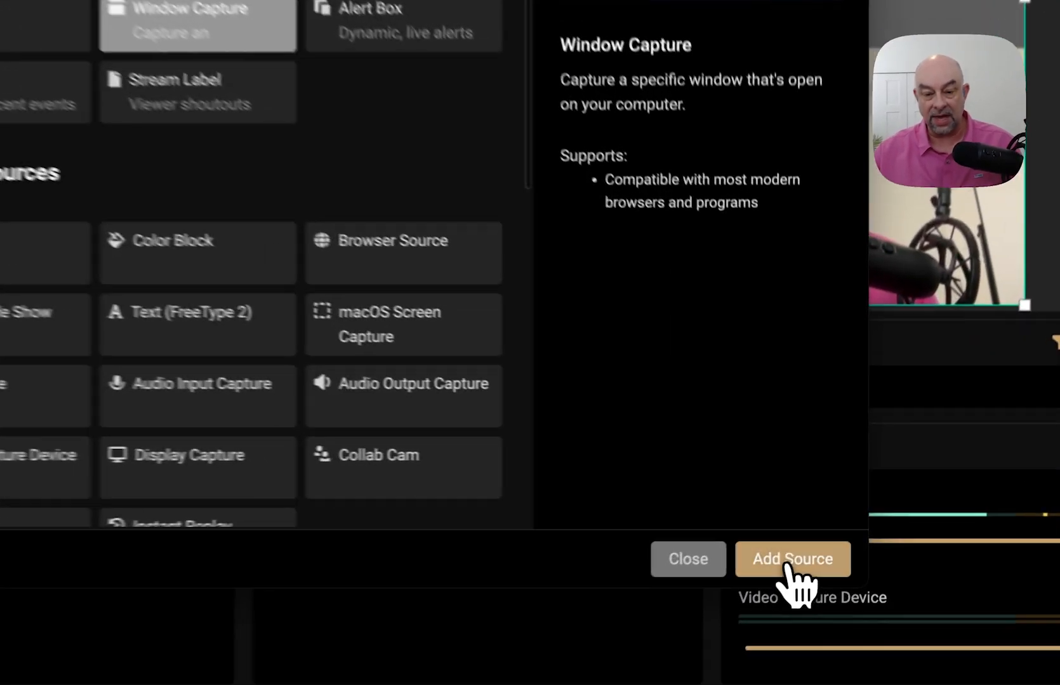
left_click(833, 532)
left_click(625, 331)
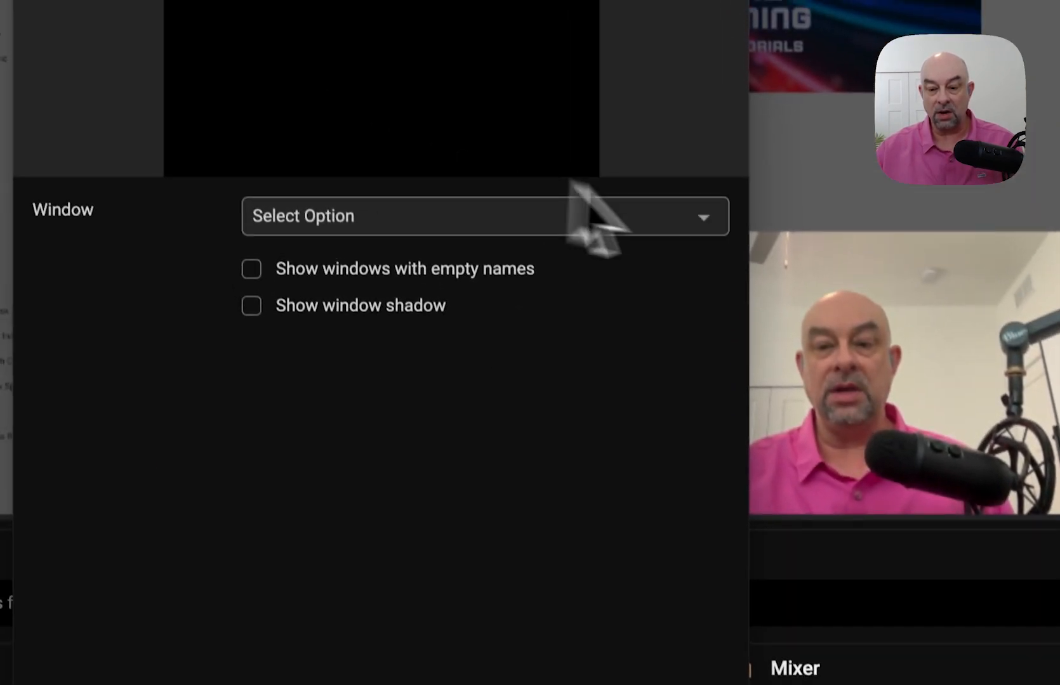
left_click(660, 67)
scroll(420, 473, "down", 10)
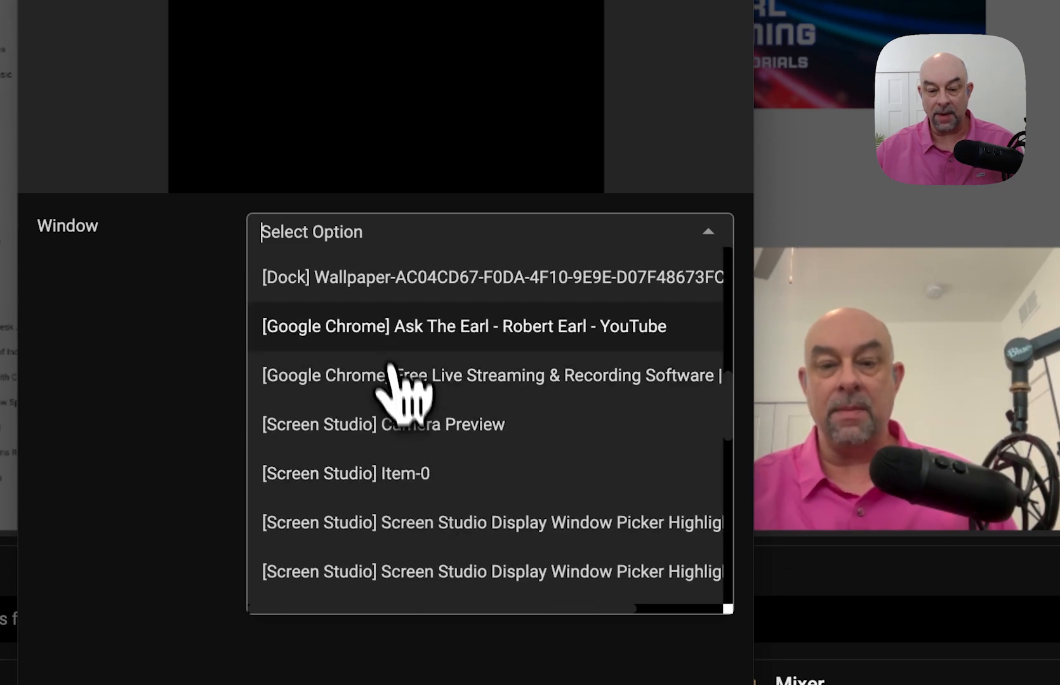
left_click(424, 326)
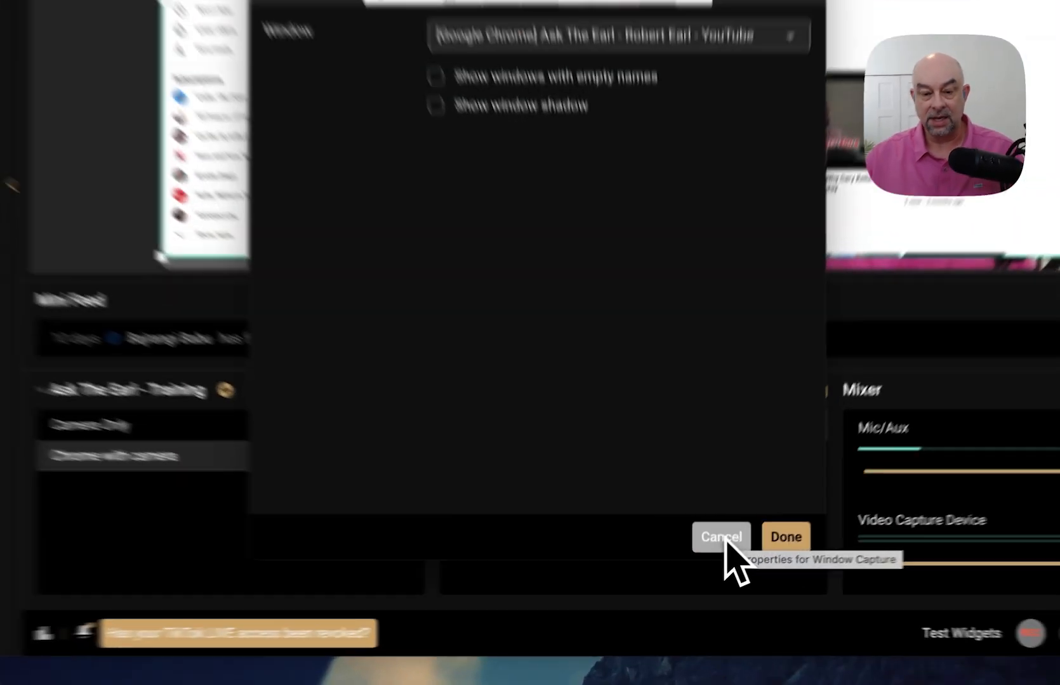
- Place Window Capture between the webcam and Display Capture, nudging the YouTube capture slightly right
left_click(713, 561)
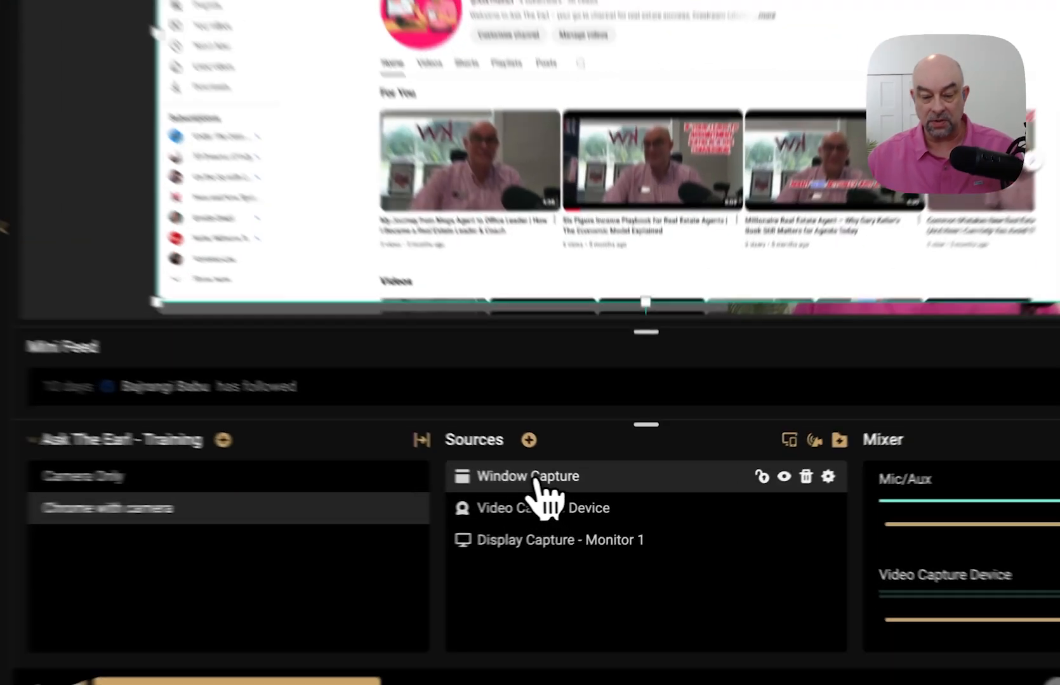
left_click_drag(590, 492, 587, 489)
left_click_drag(504, 473, 506, 570)
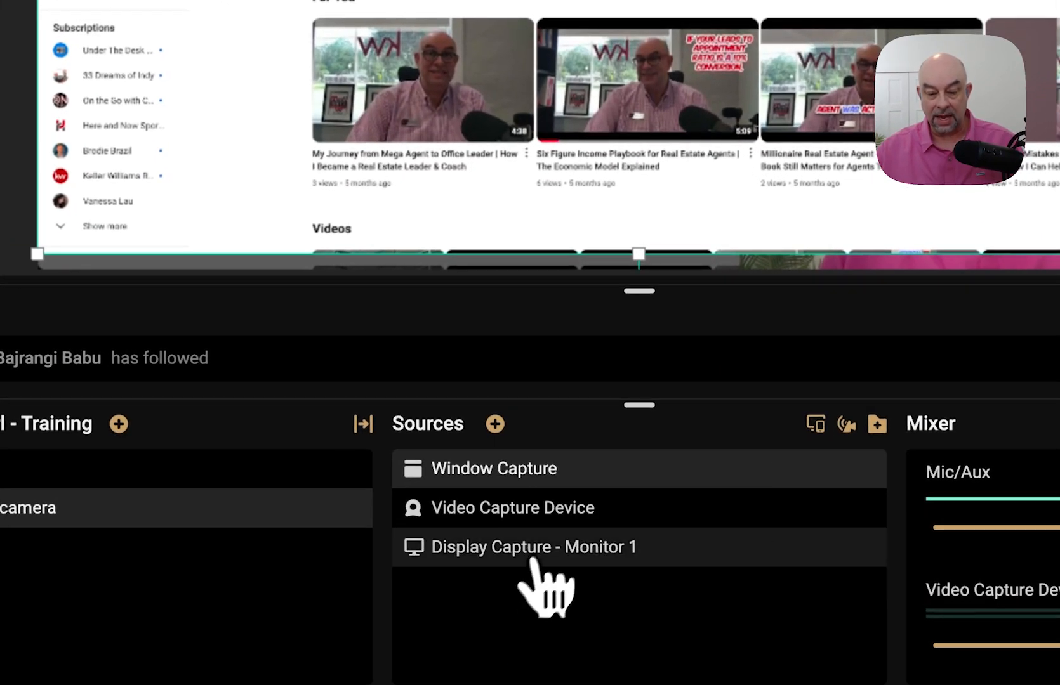
left_click_drag(516, 494, 519, 545)
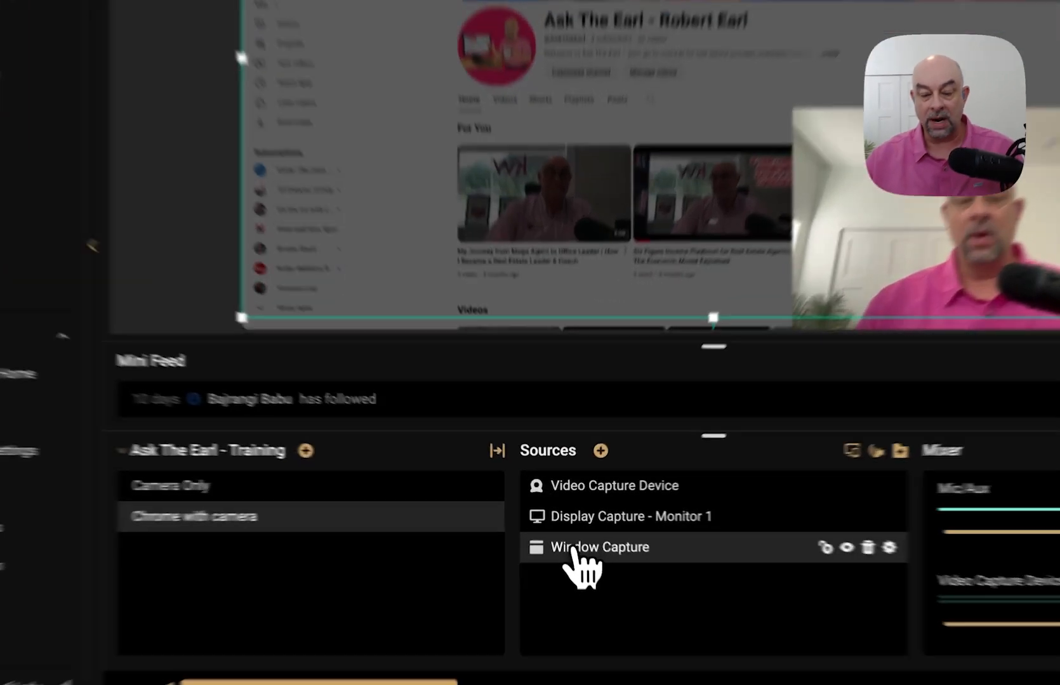
left_click_drag(570, 532, 582, 503)
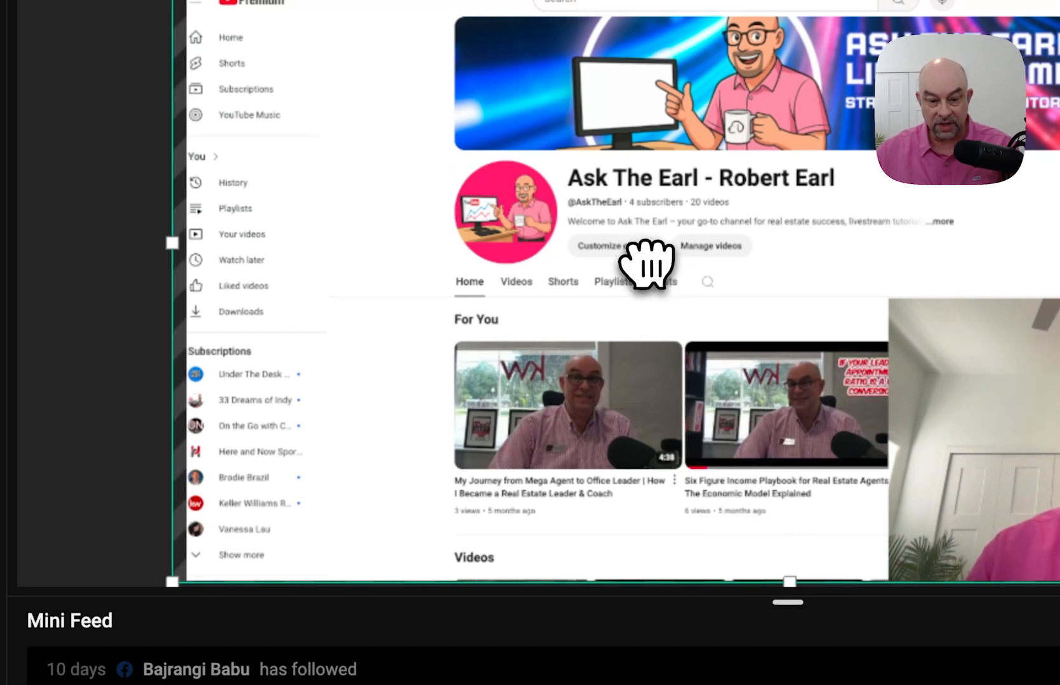
left_click_drag(643, 265, 656, 263)
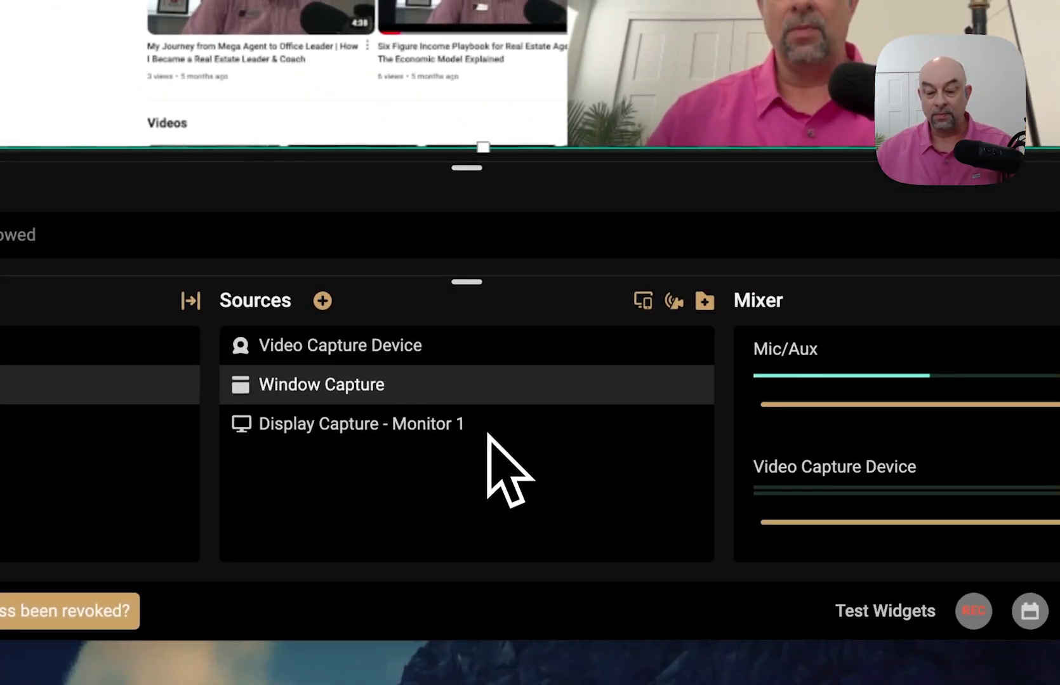
- Delete Display Capture - Monitor 1, leaving the Video Capture Device and Window Capture
left_click(457, 434)
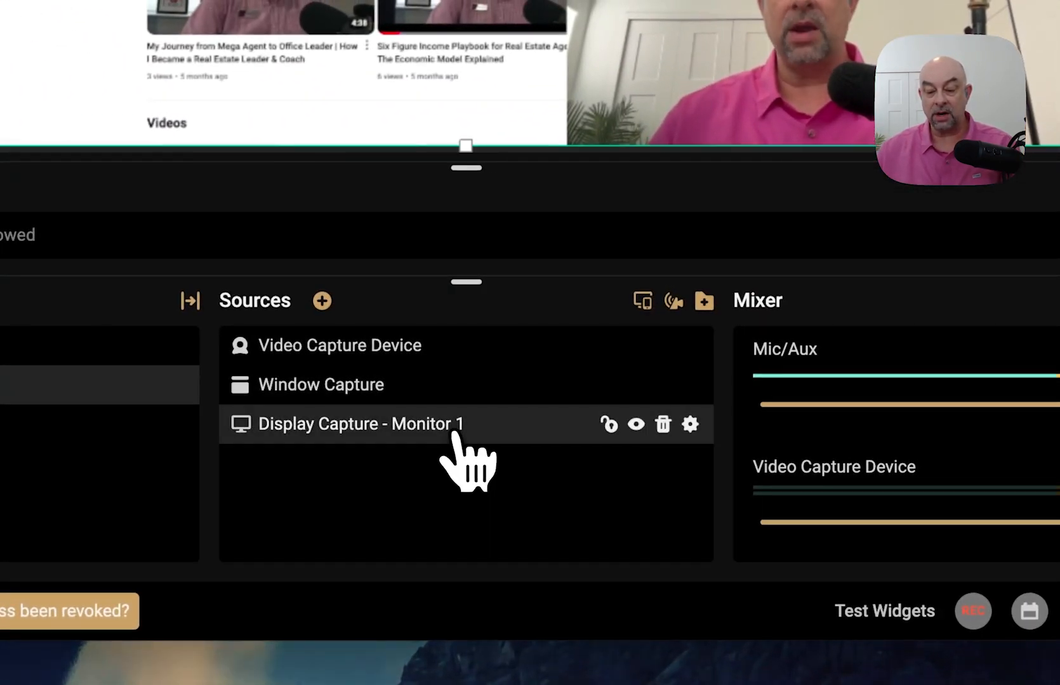
mouse_move(575, 438)
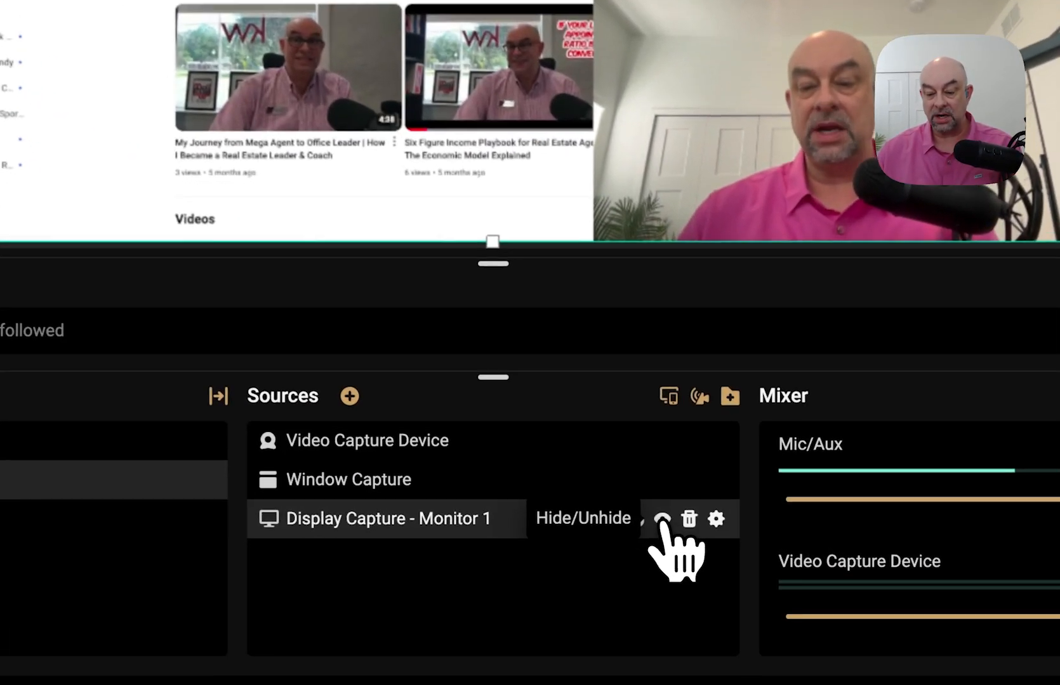
left_click(688, 526)
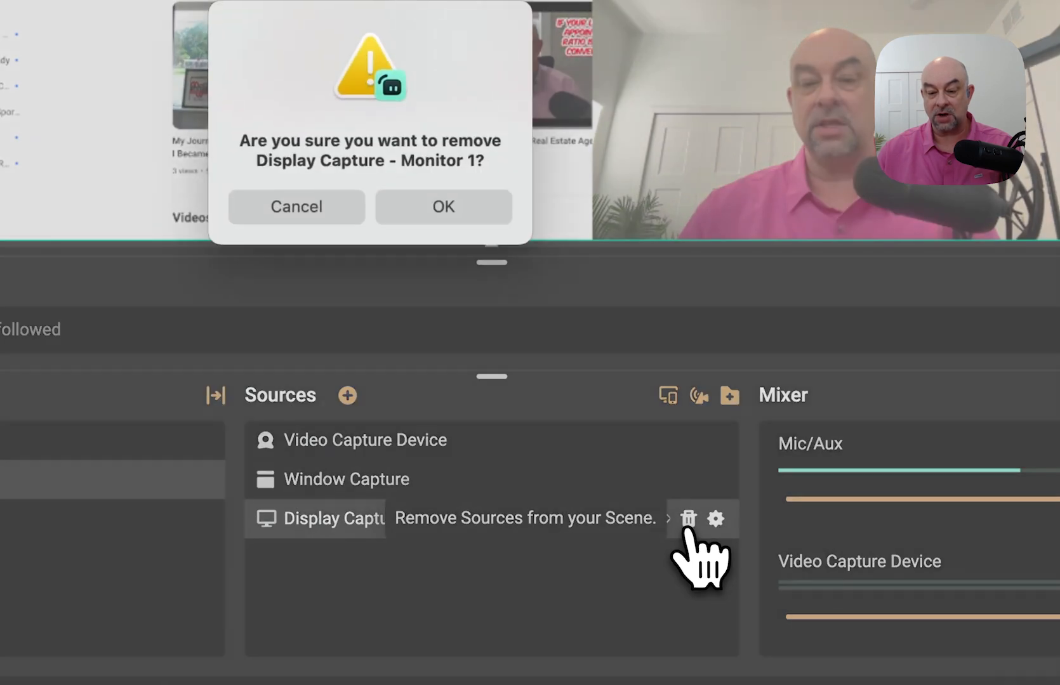
left_click(444, 209)
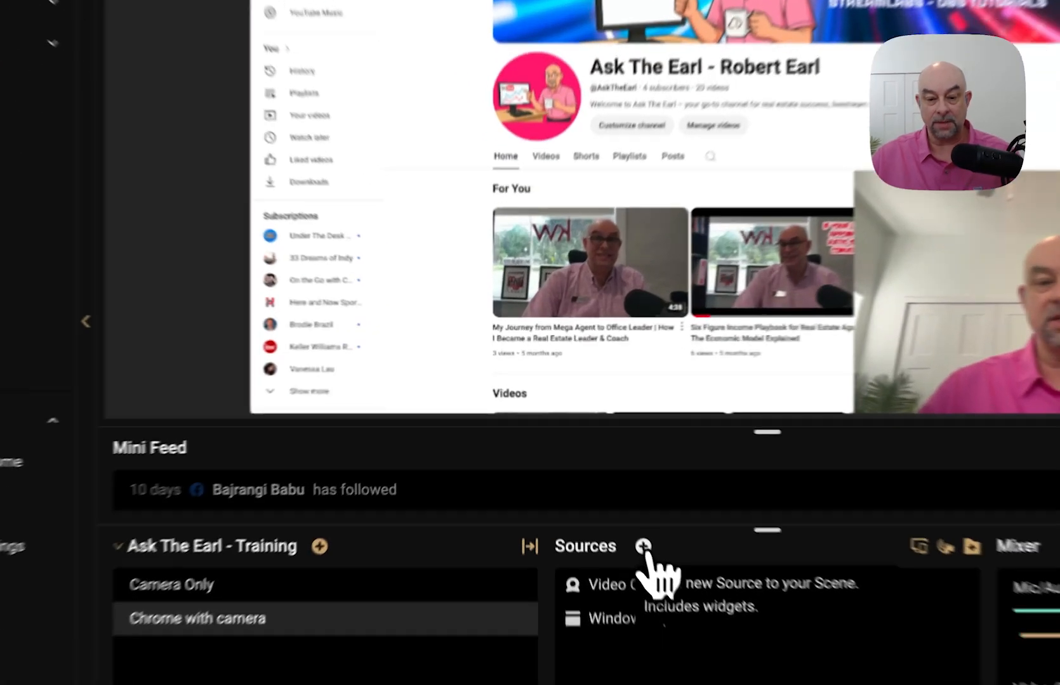
- Pick the Event List widget from the Essential Sources in Add Source
left_click(585, 467)
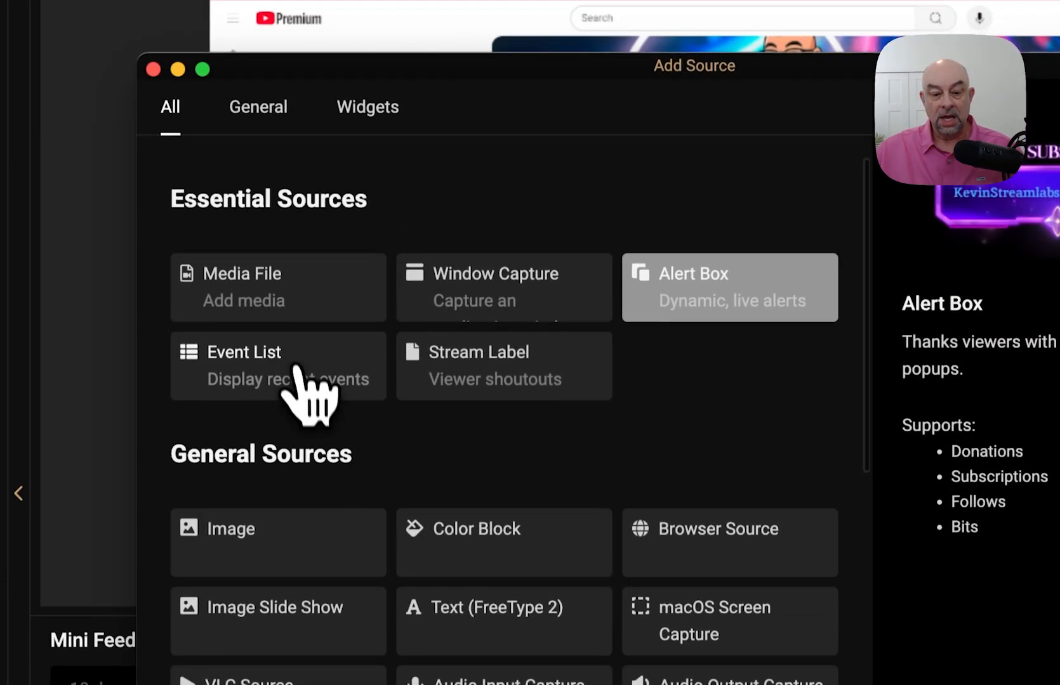
left_click(296, 269)
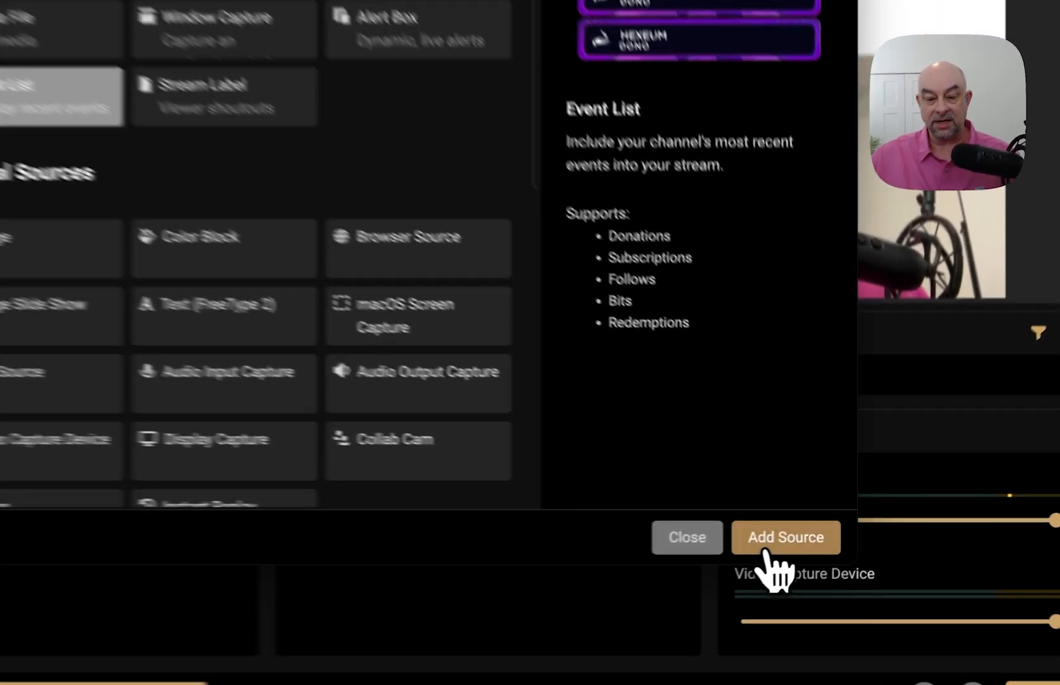
- Add the Event List widget under its default name and try enabling subscription events
left_click(820, 537)
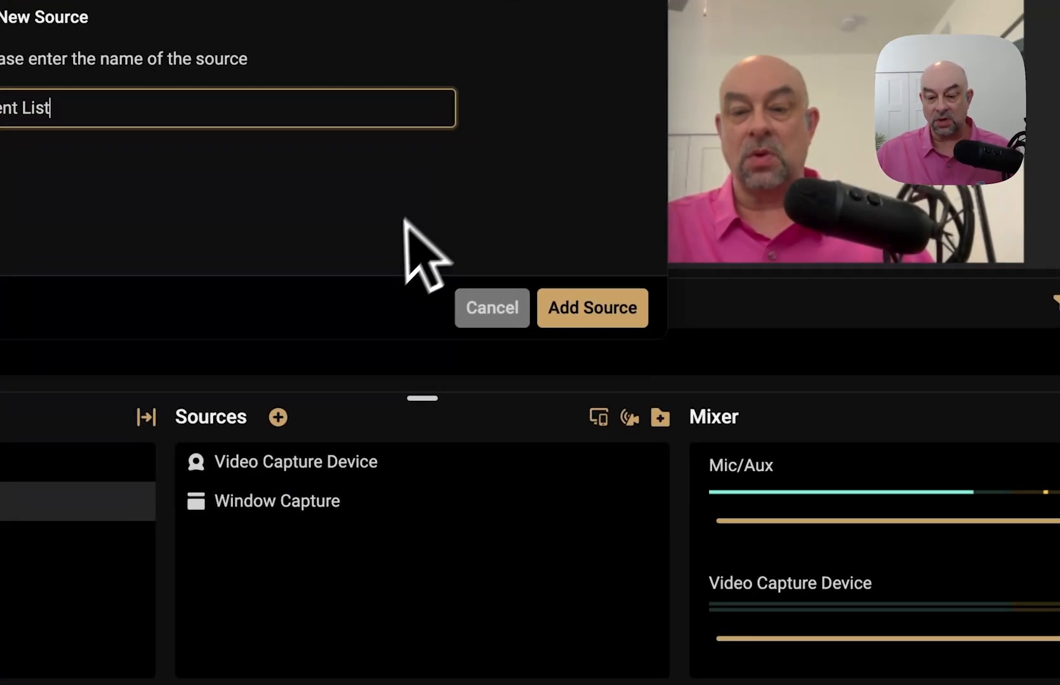
left_click(585, 315)
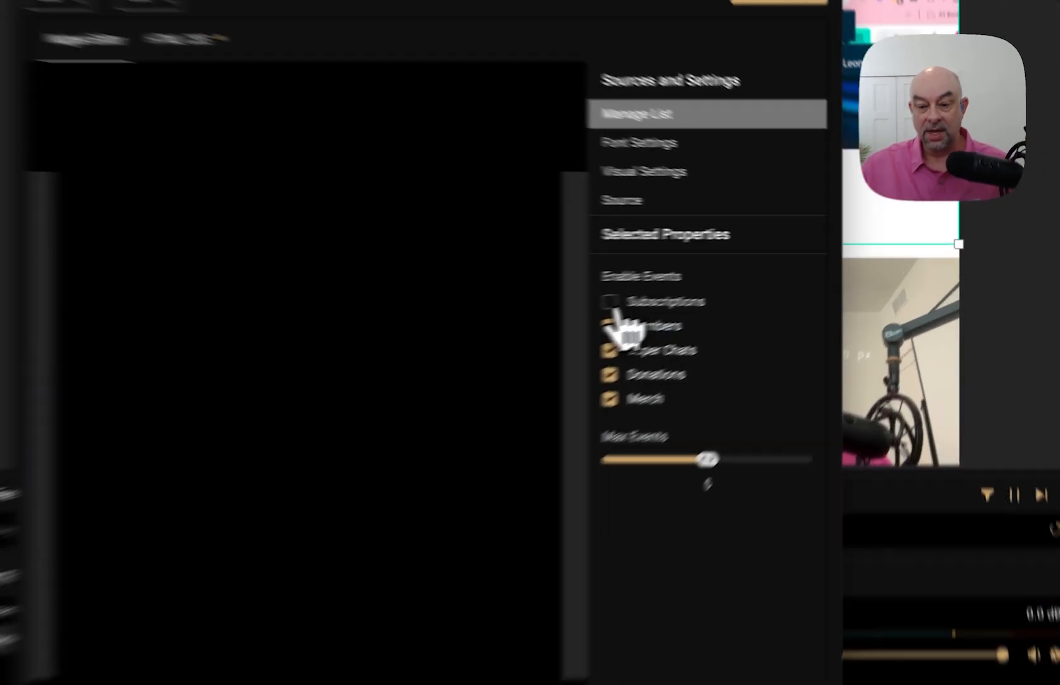
left_click(721, 279)
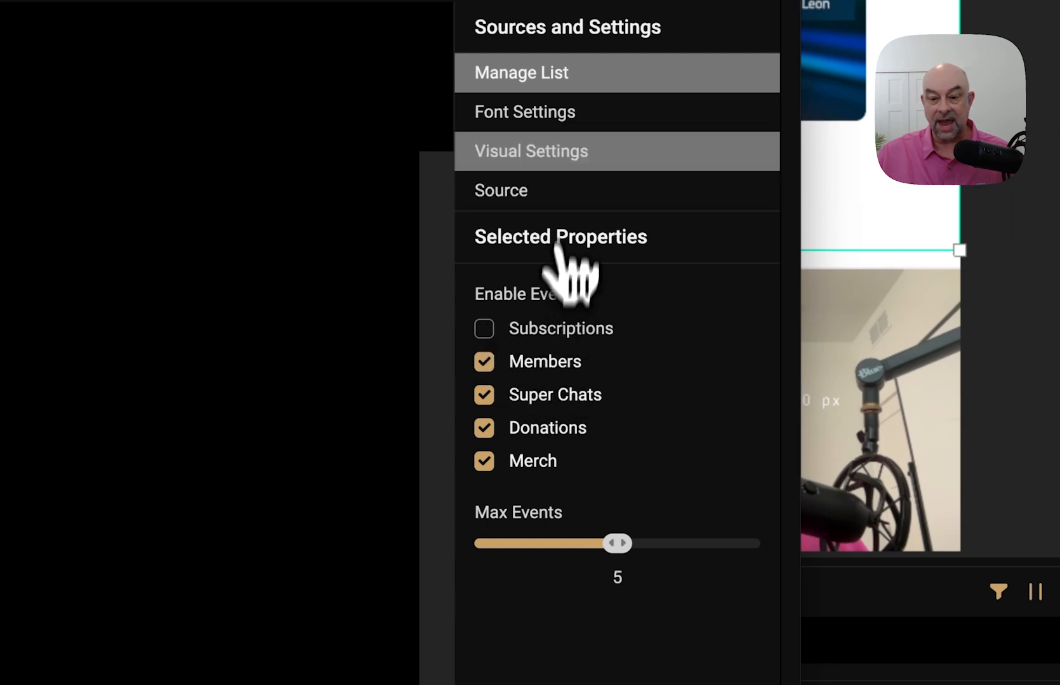
- Look through the Event List's font, visual and source settings, then close them
left_click(524, 113)
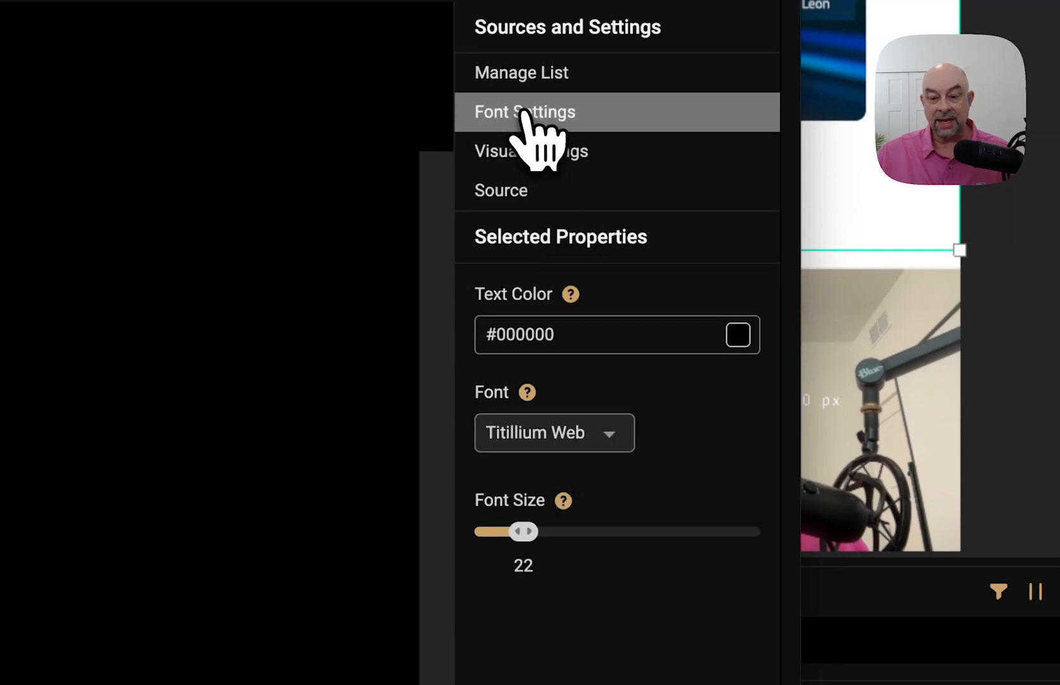
left_click(557, 160)
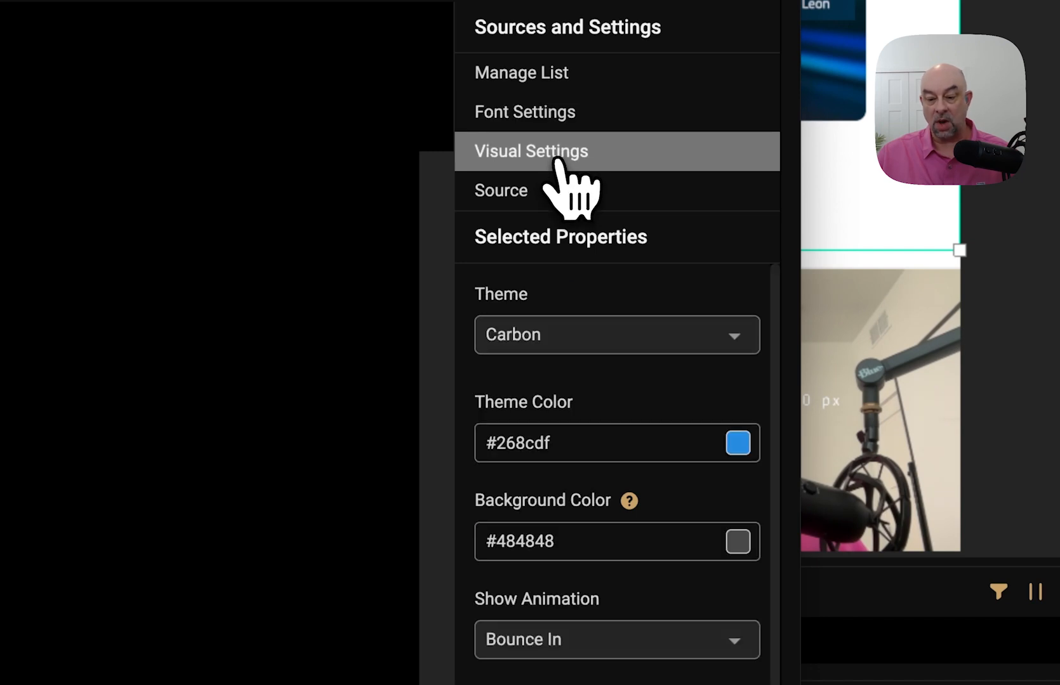
left_click(520, 197)
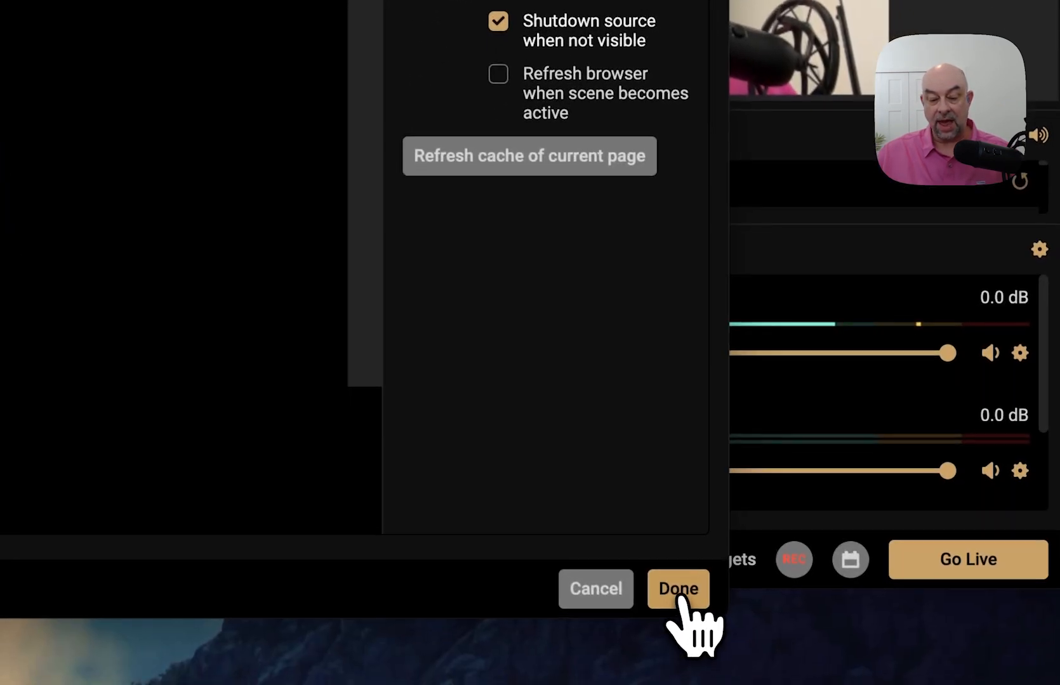
left_click(679, 594)
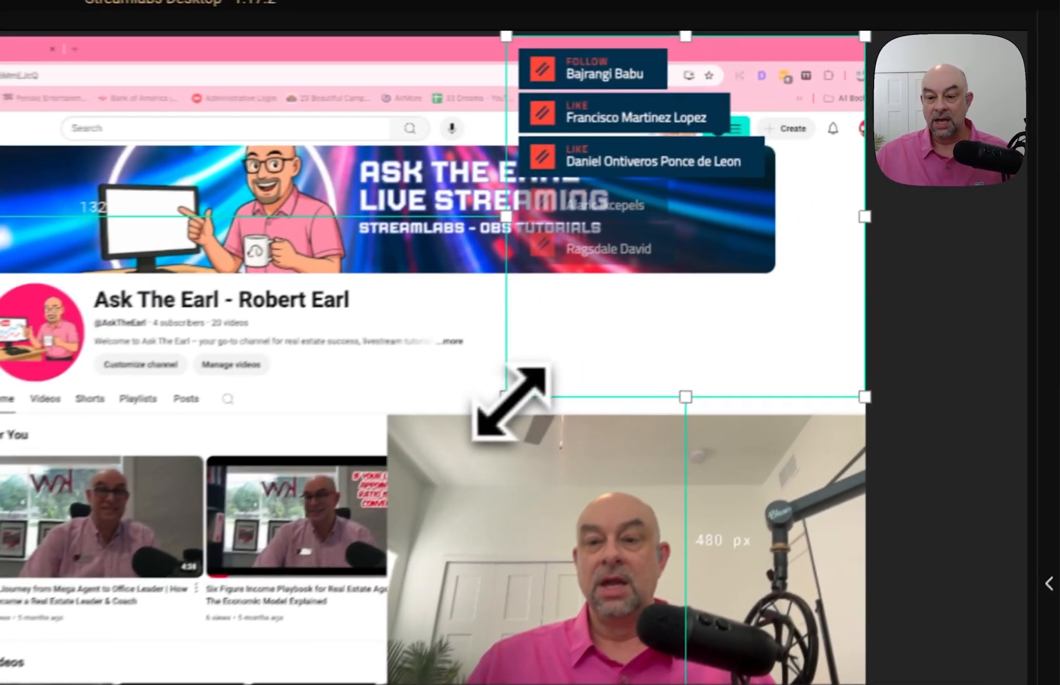
- Shrink the Event List overlay and drag it down to the right side, above the webcam
left_click_drag(772, 241, 801, 211)
left_click_drag(536, 354, 592, 299)
left_click_drag(667, 208, 691, 497)
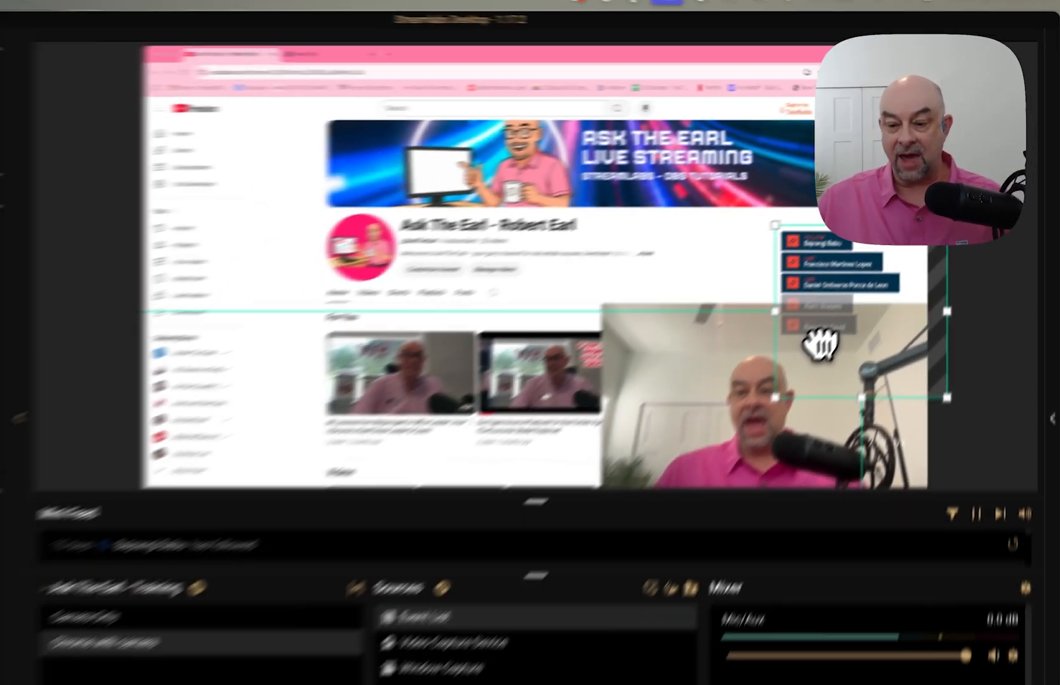
left_click_drag(819, 344, 832, 362)
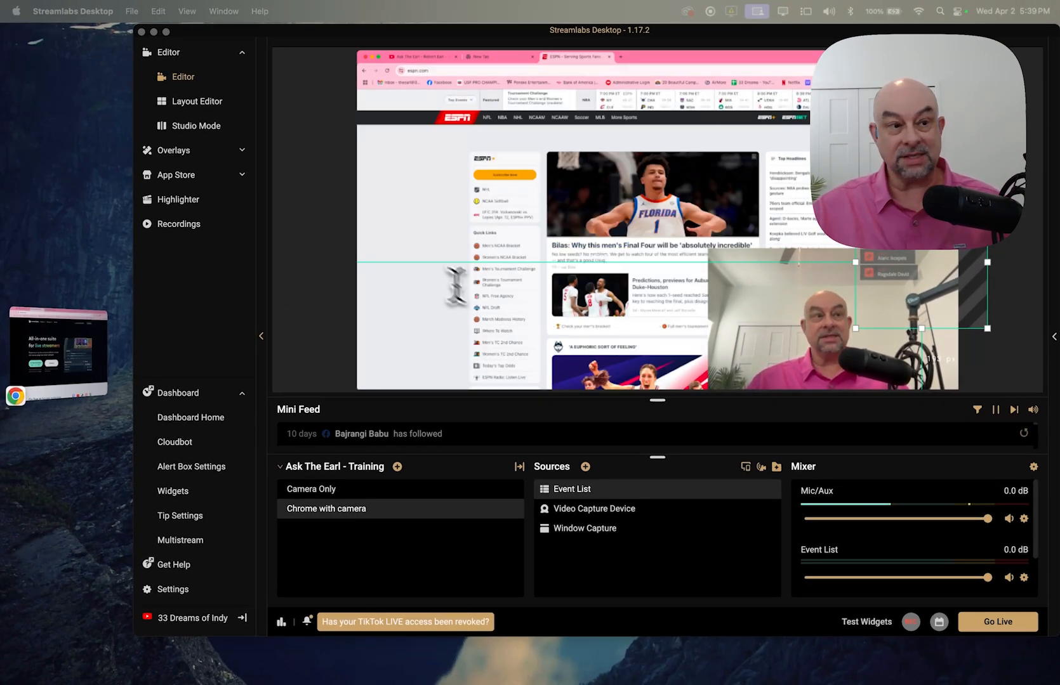
- Shrink the Video Capture Device webcam into the lower right corner of the scene
scroll(652, 240, "down", 10)
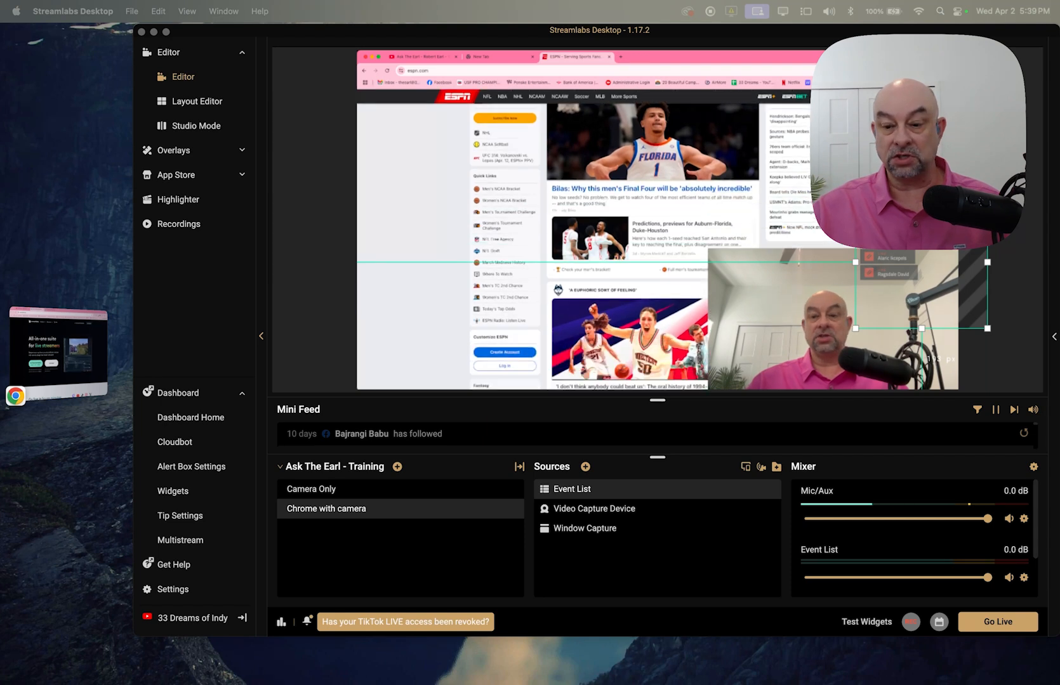
scroll(653, 240, "down", 5)
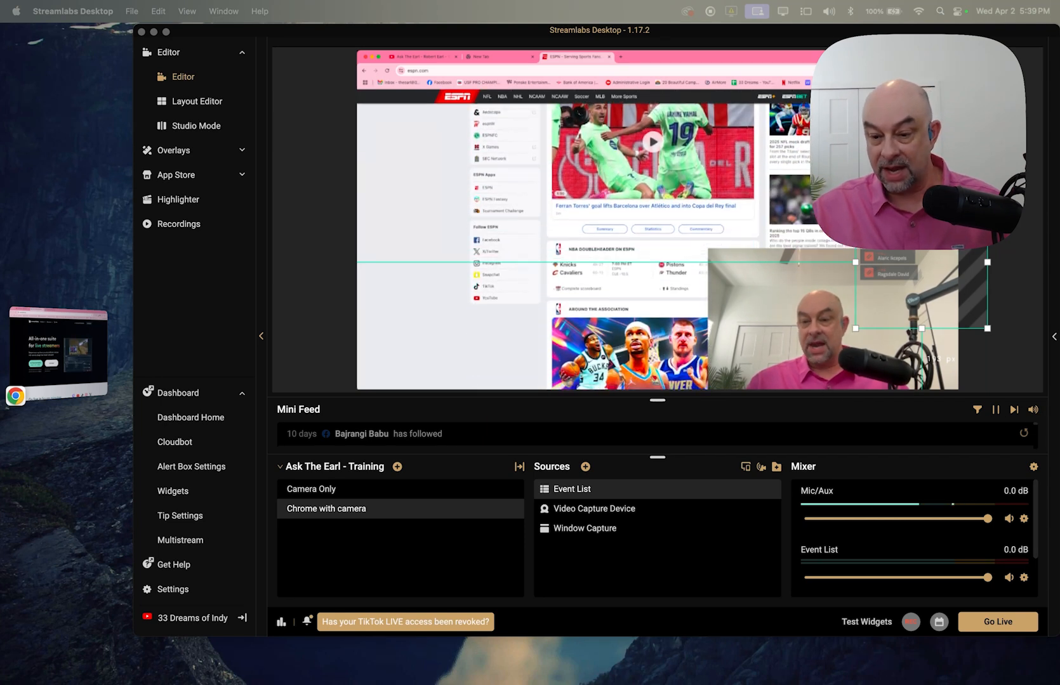
scroll(652, 246, "up", 10)
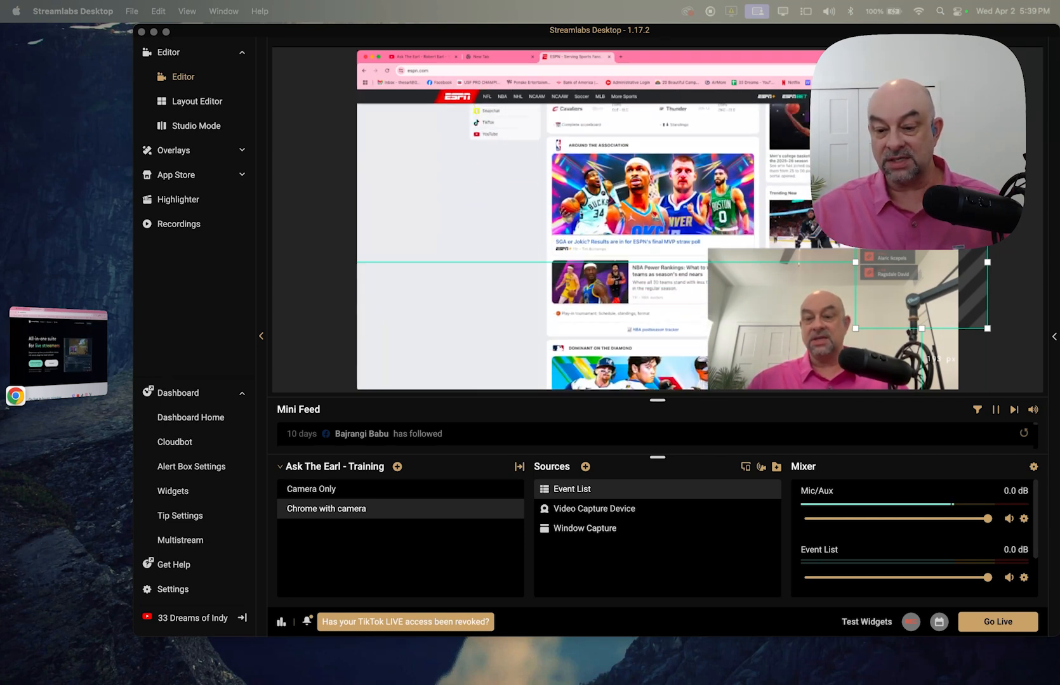
scroll(652, 246, "up", 4)
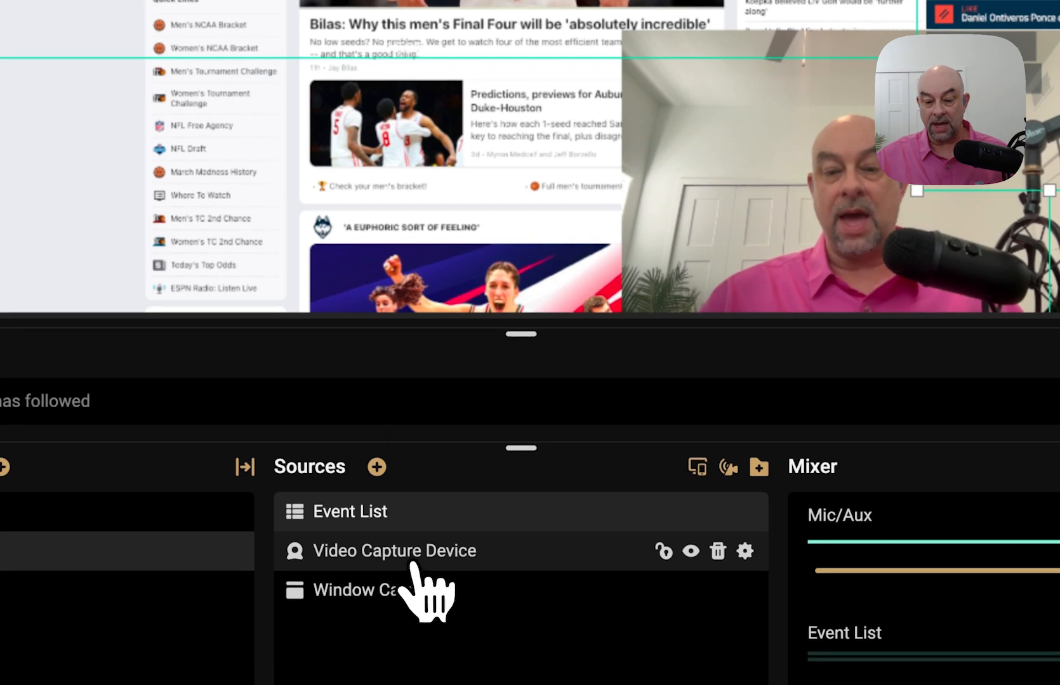
left_click(422, 560)
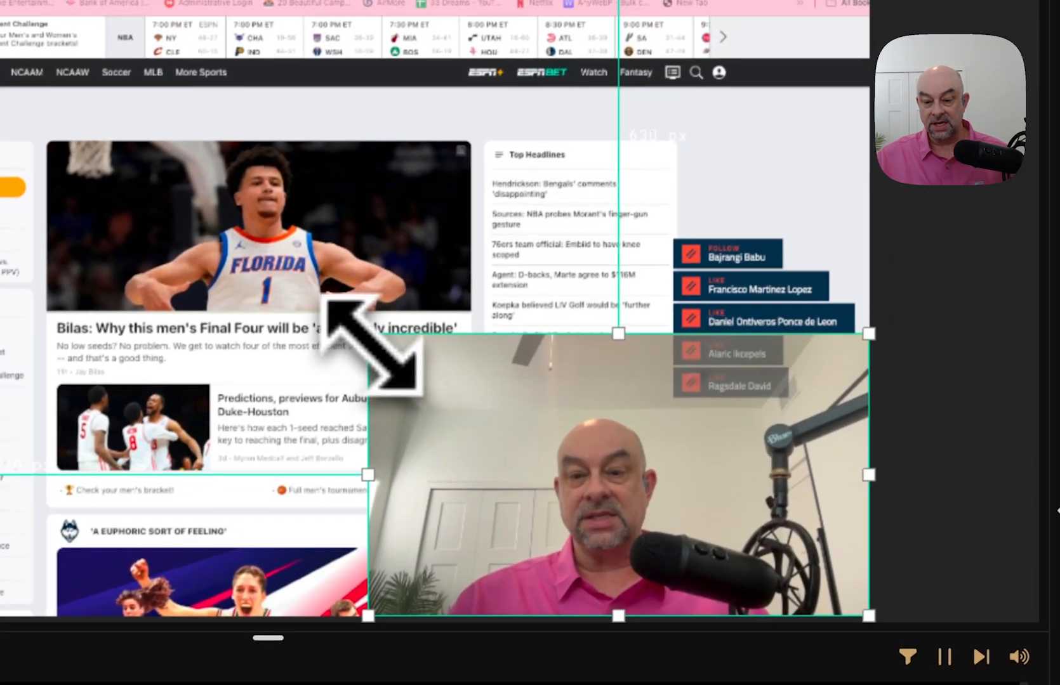
left_click_drag(371, 339, 490, 406)
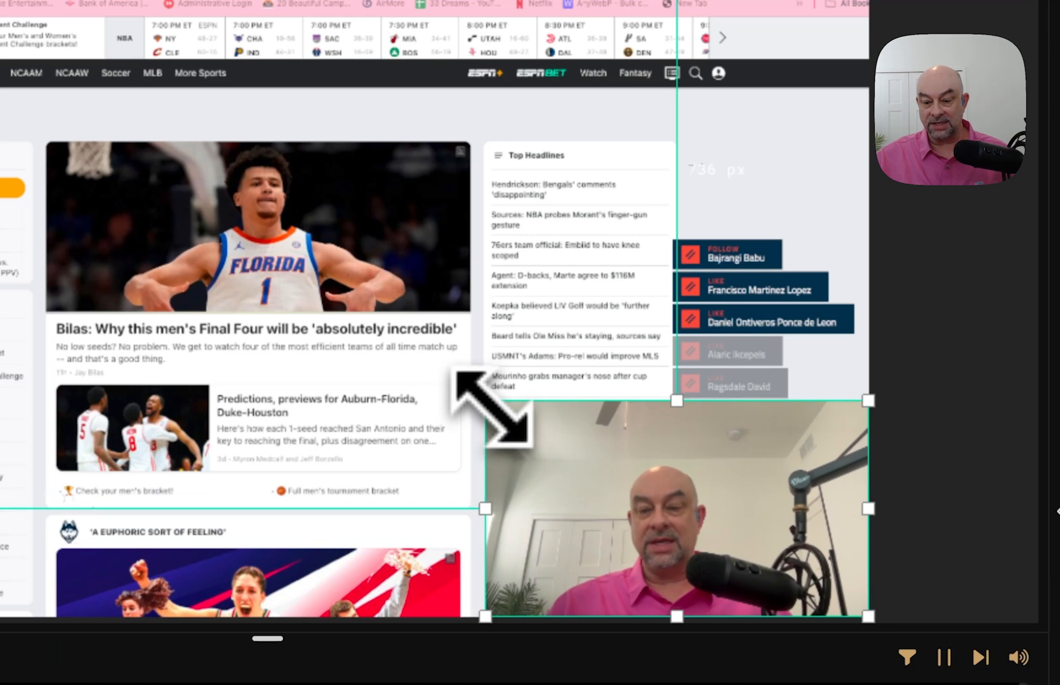
- Lower the event list overlay and switch the captured Chrome window to the YouTube channel
left_click(764, 284)
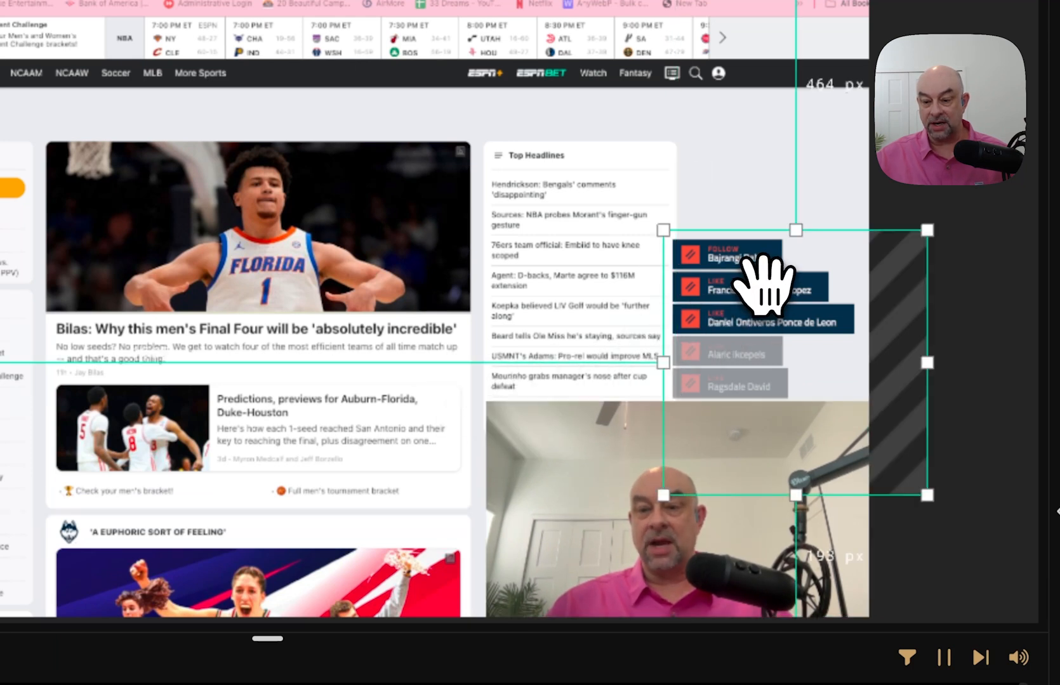
left_click_drag(763, 284, 768, 346)
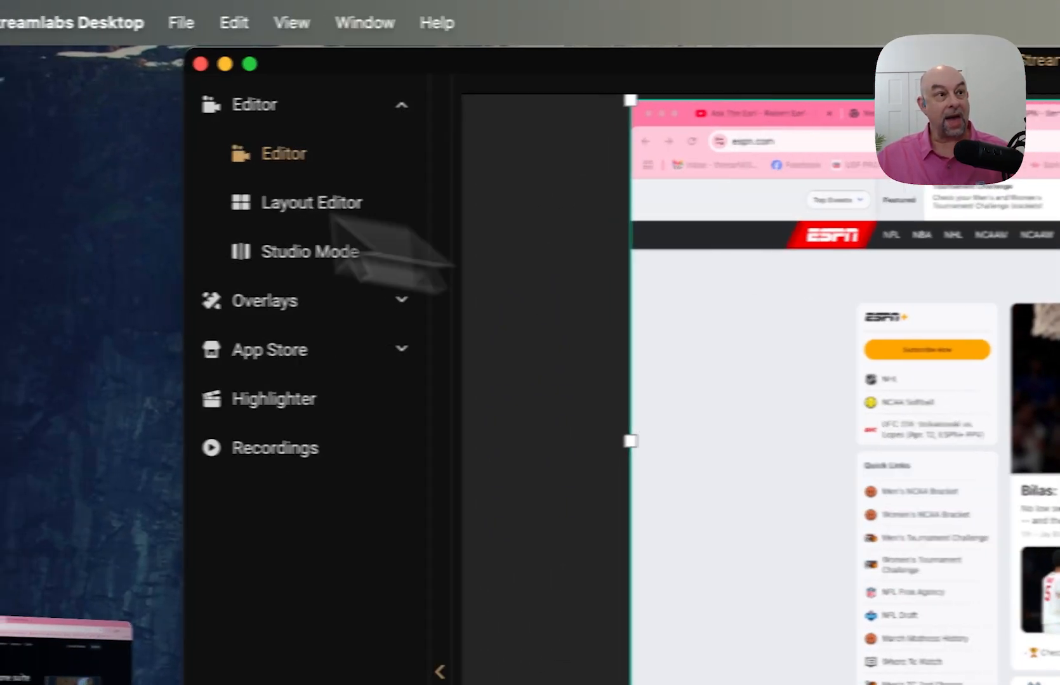
left_click(827, 114)
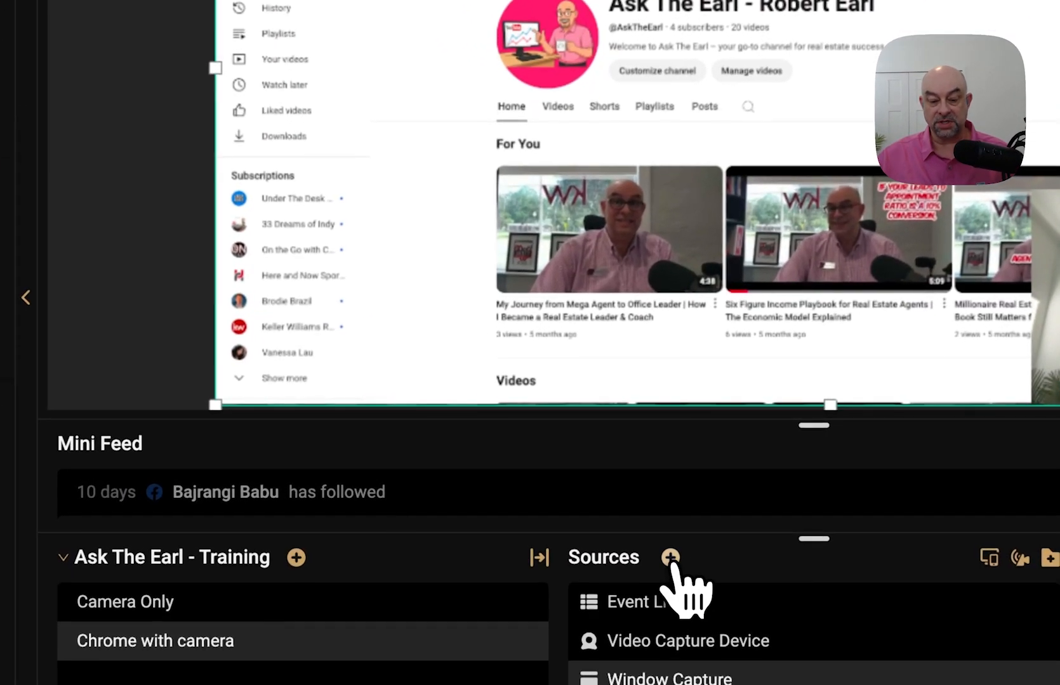
- Choose the Image type under General Sources and continue to the naming prompt
left_click(585, 467)
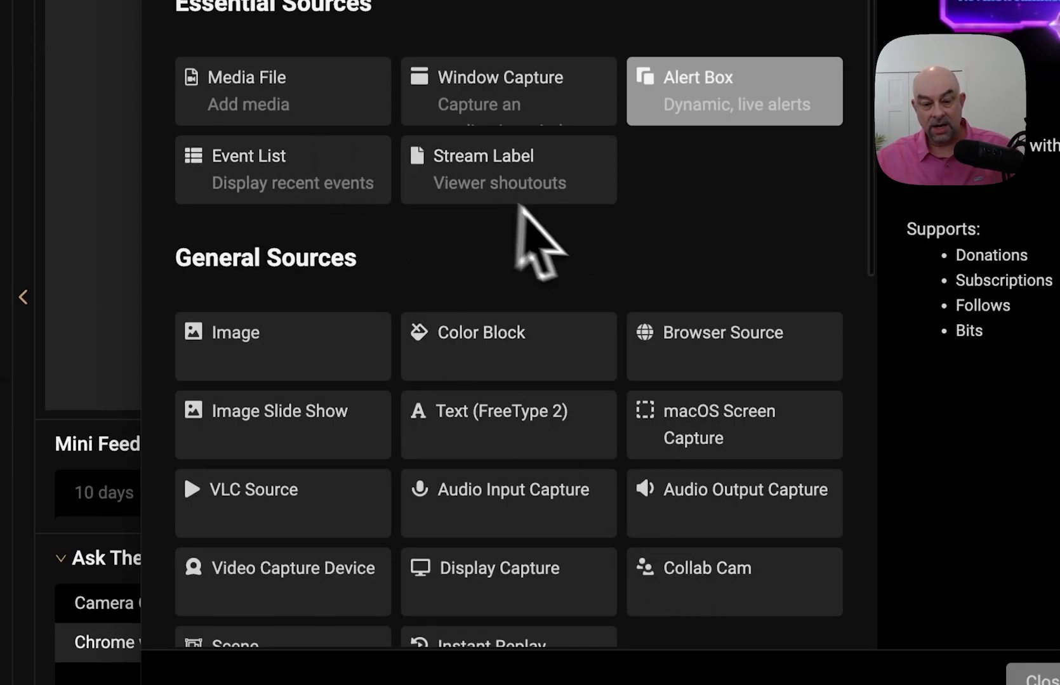
left_click(495, 180)
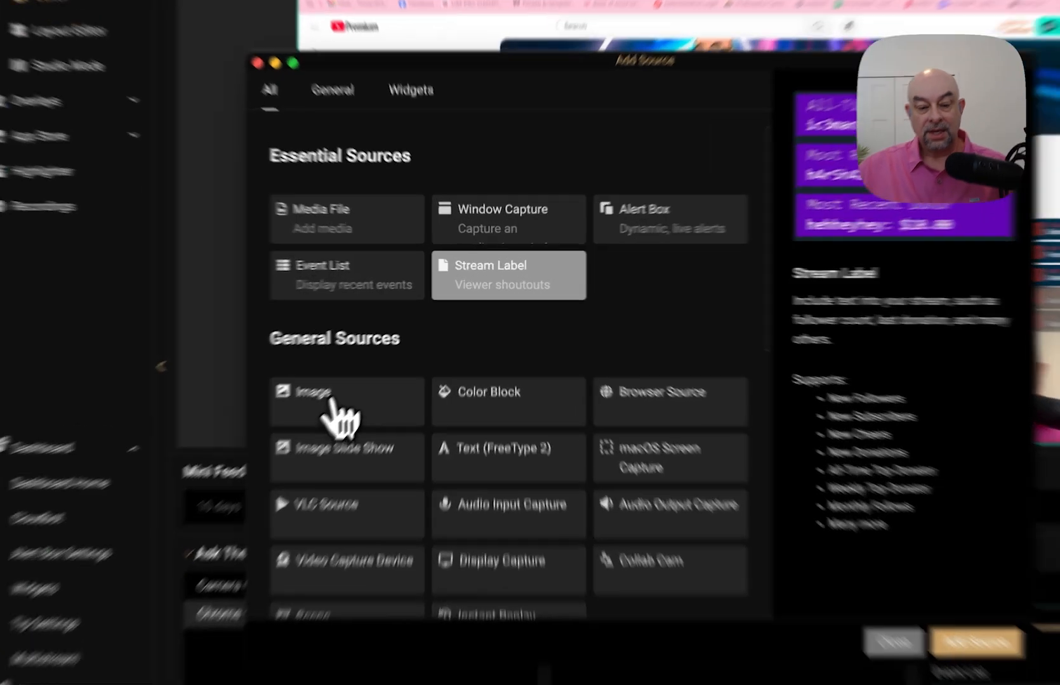
left_click(371, 368)
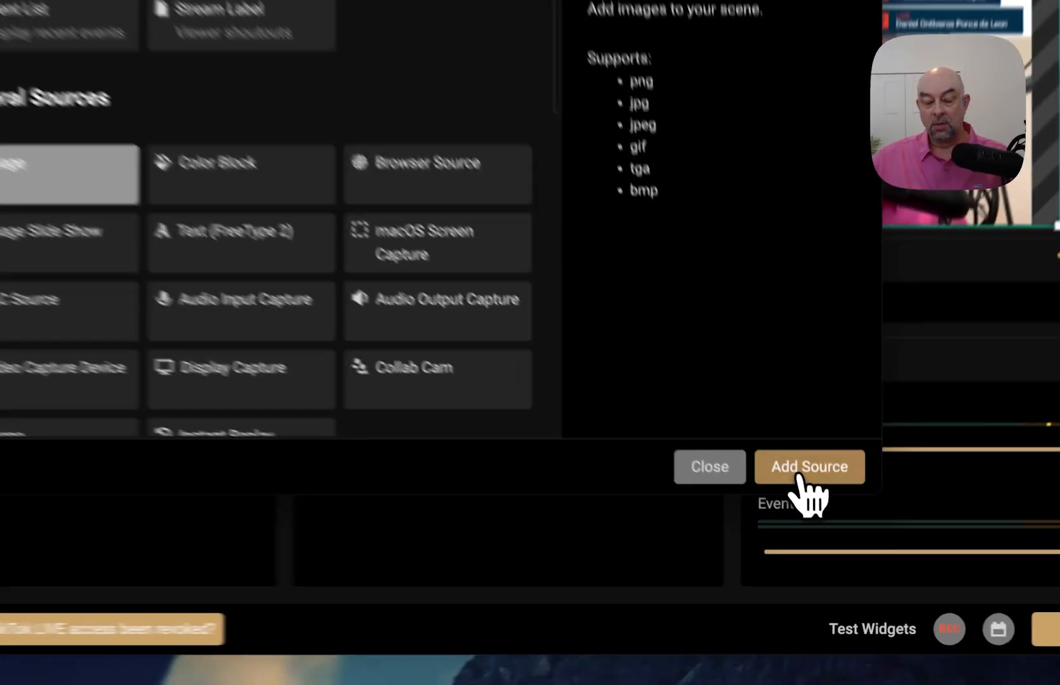
left_click(830, 528)
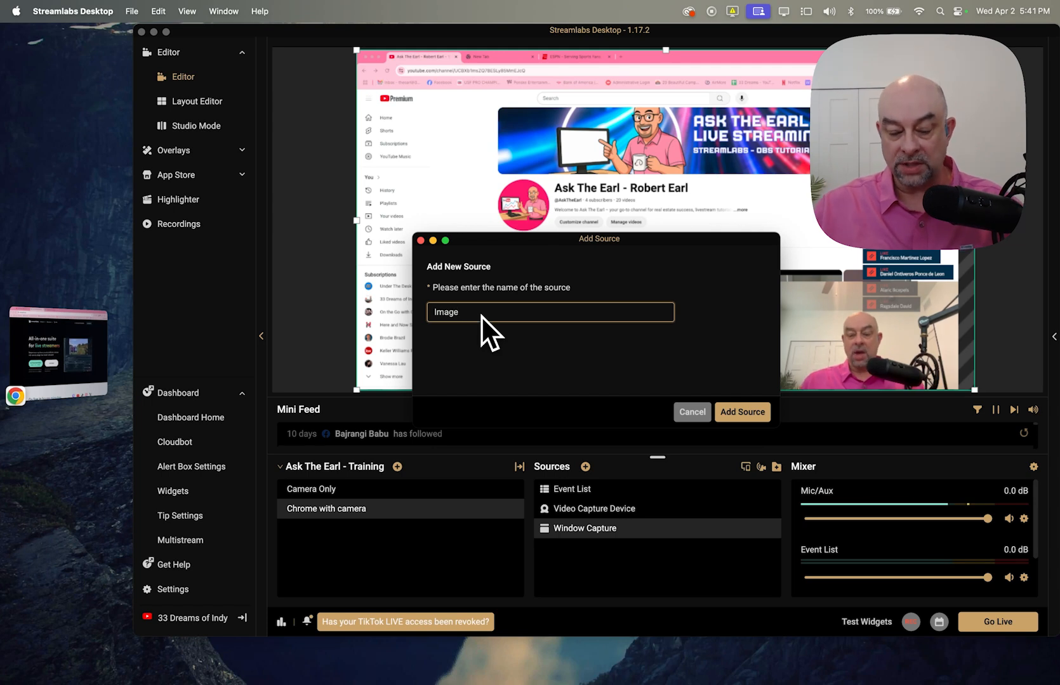
- Replace the default name 'Image' with the host's Coffee source name and create it
key("BackSpace")
key("BackSpace")
key("BackSpace")
key("BackSpace")
key("BackSpace")
type("Robert - Cof")
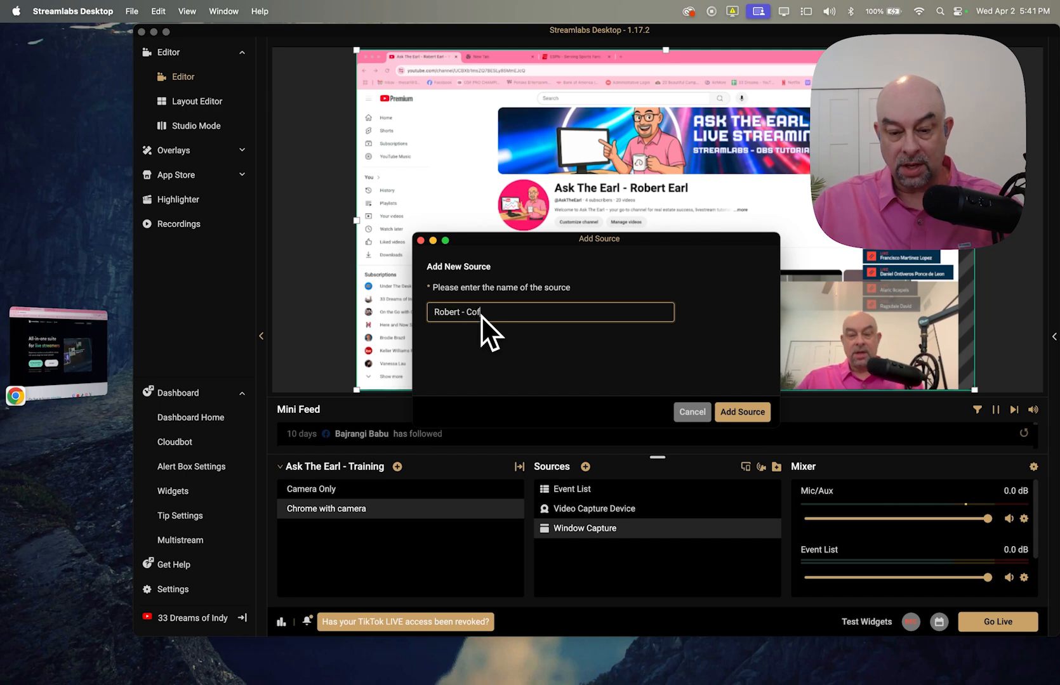
type("fee")
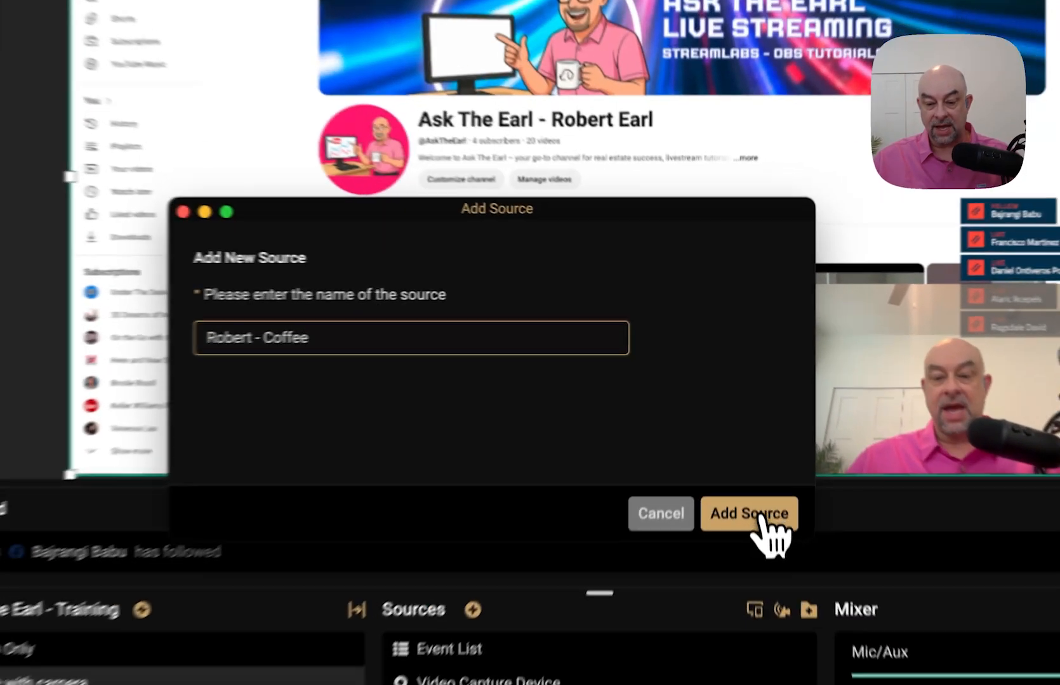
left_click(749, 414)
- Load the cartoon-with-coffee-mug PNG from Downloads into the image source
left_click(770, 209)
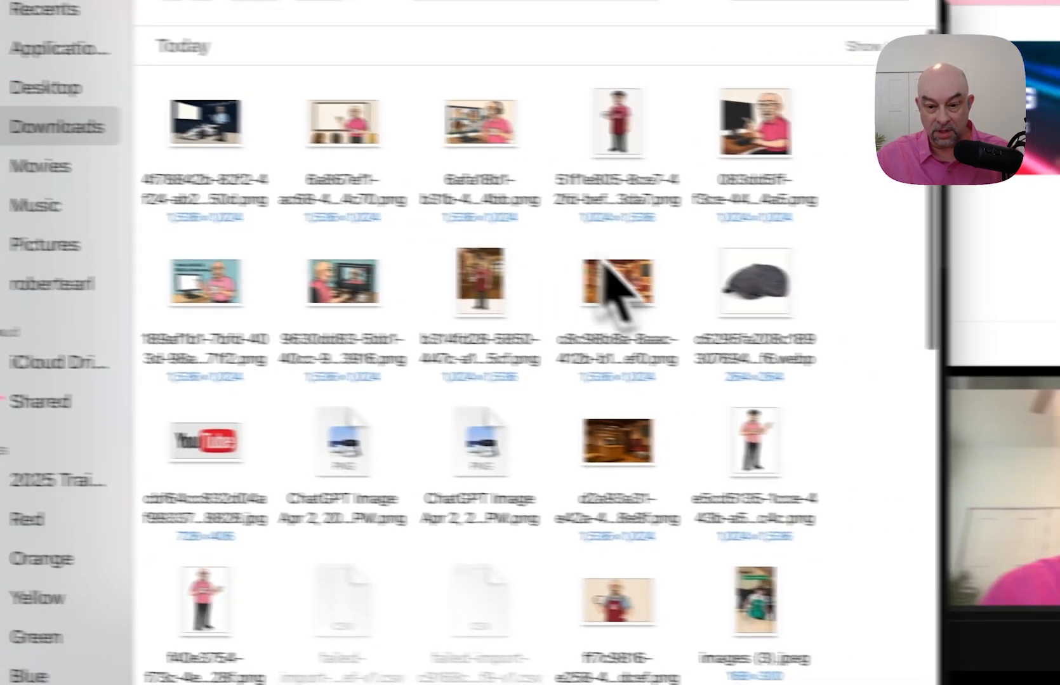
left_click(768, 105)
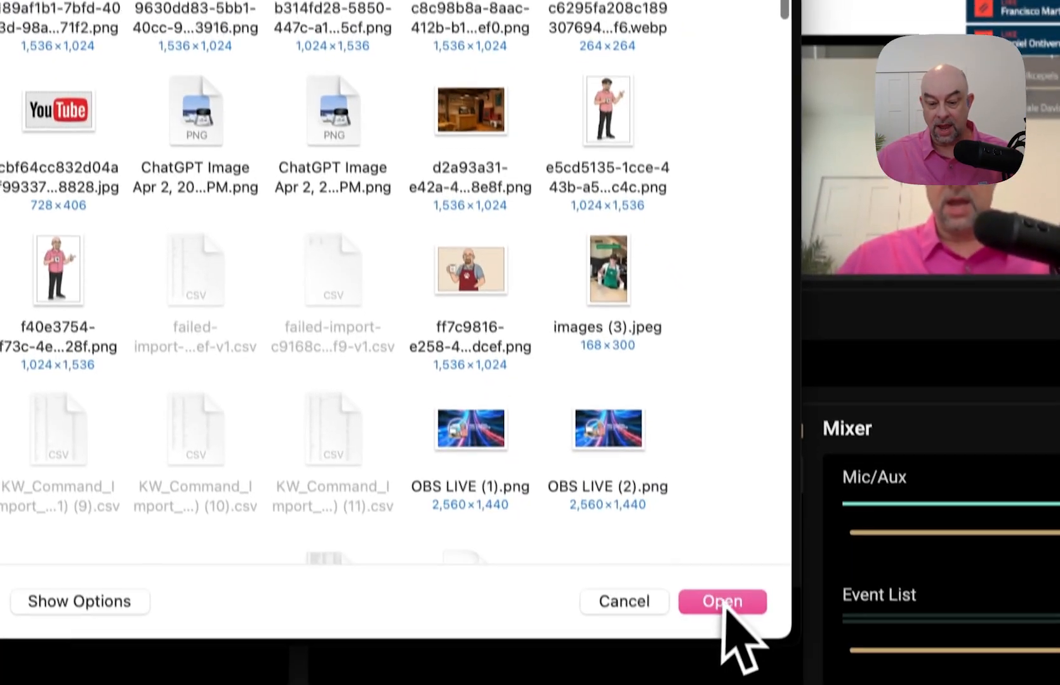
left_click(720, 603)
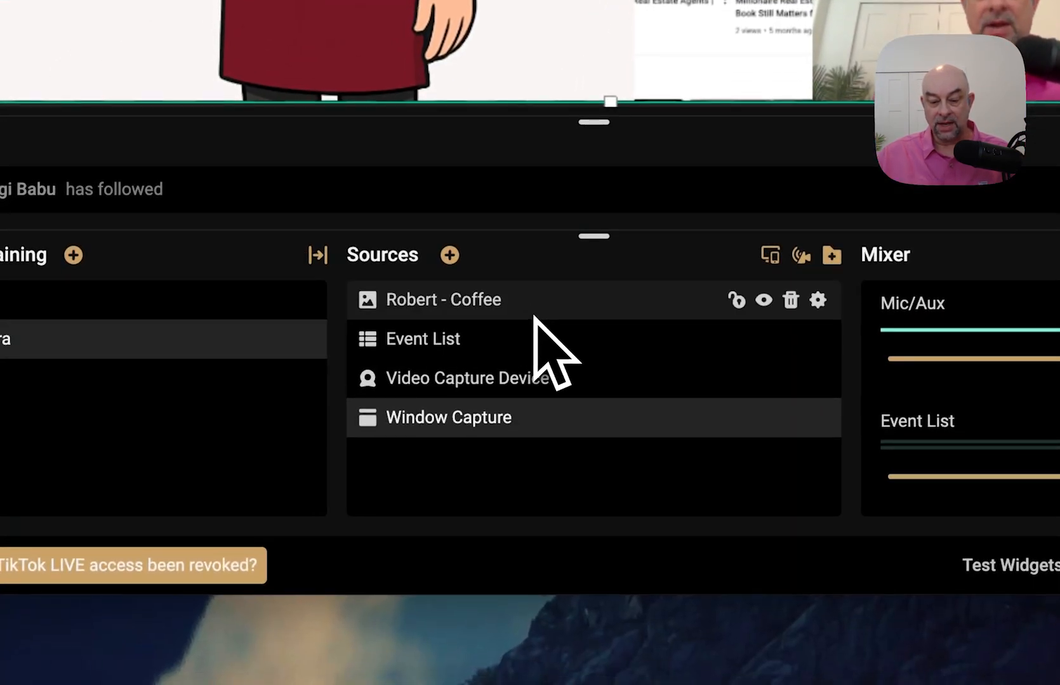
- Resize the coffee cartoon and stand it full-length along the scene's left edge
left_click(515, 296)
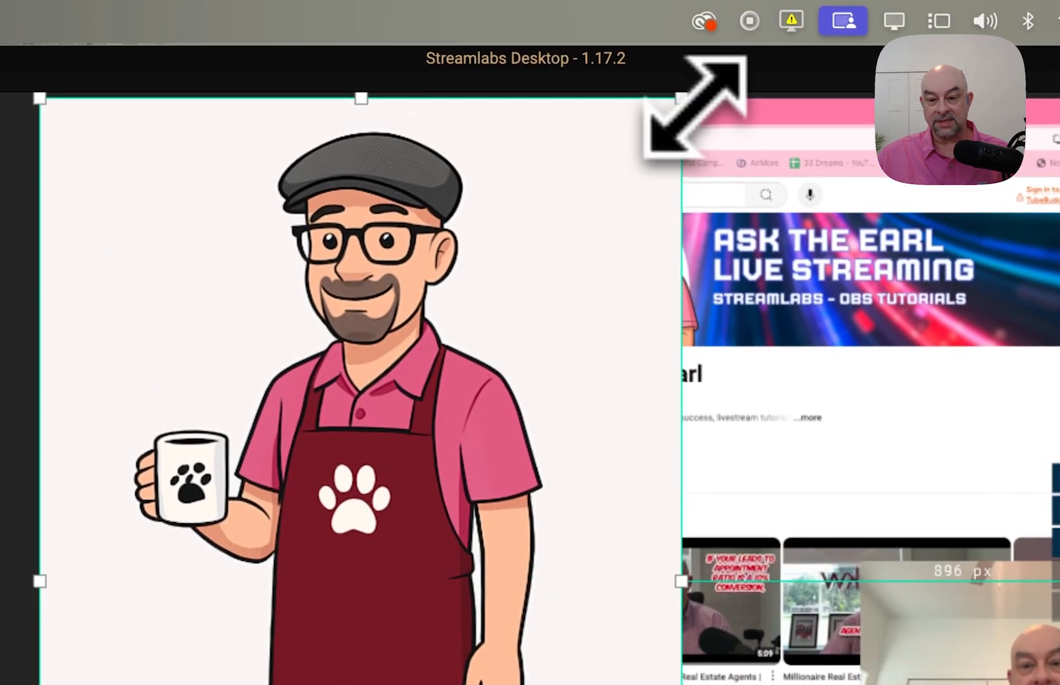
left_click_drag(695, 104, 416, 444)
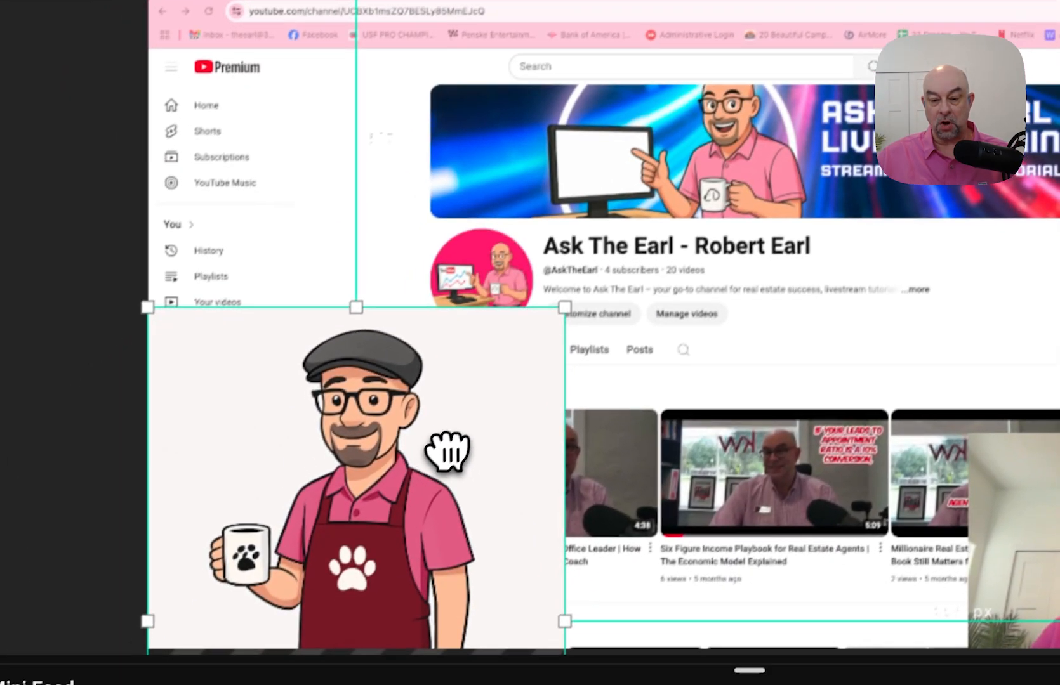
left_click_drag(338, 580, 656, 569)
left_click_drag(774, 426, 463, 379)
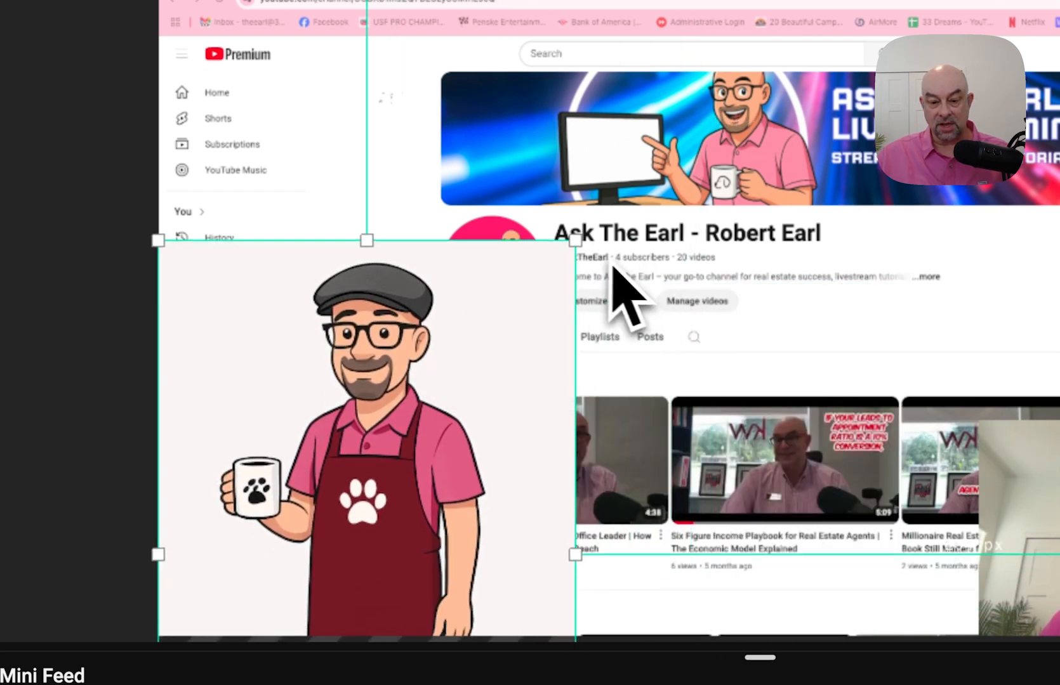
left_click_drag(575, 241, 192, 438)
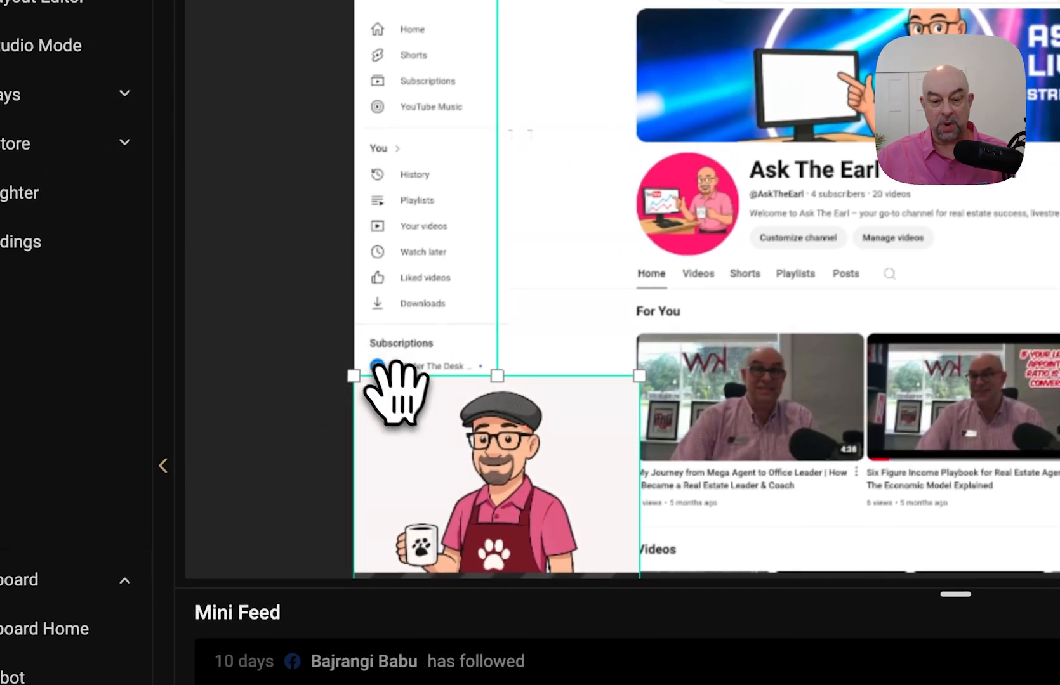
left_click_drag(397, 391, 395, 122)
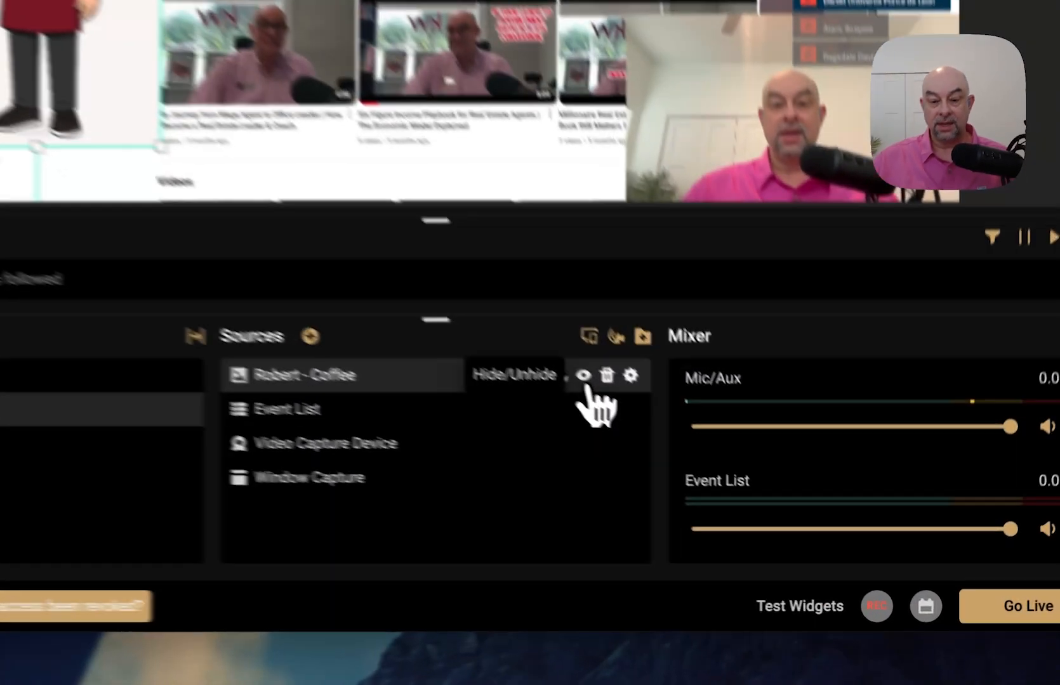
- Cancel the coffee image settings, leave that image hidden, and reopen the source types list
left_click(743, 490)
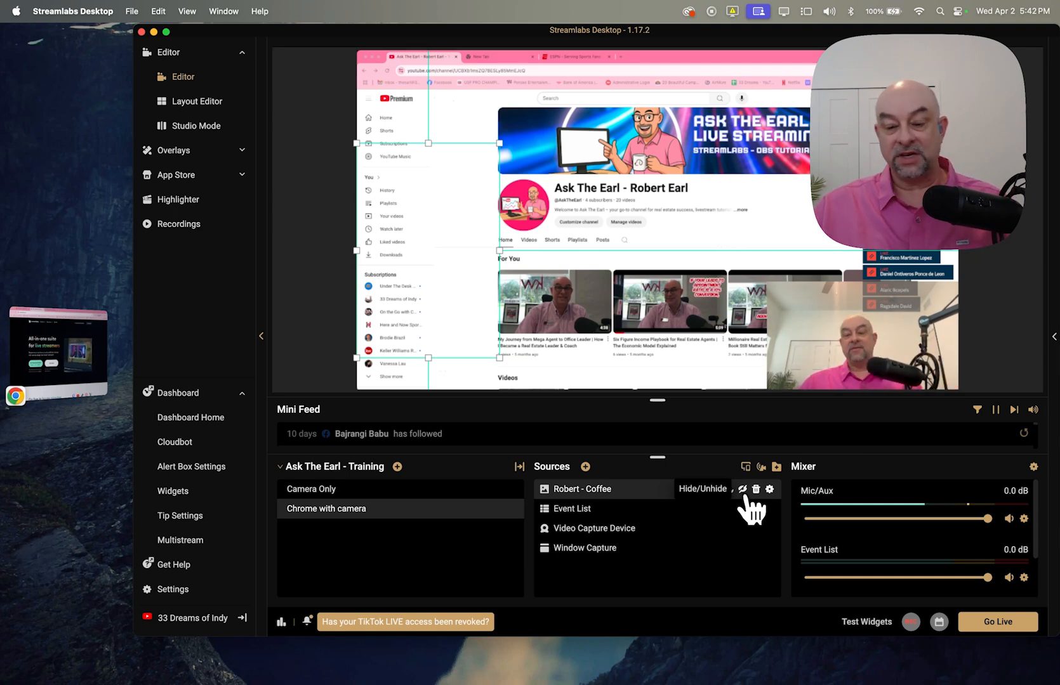
double_click(744, 492)
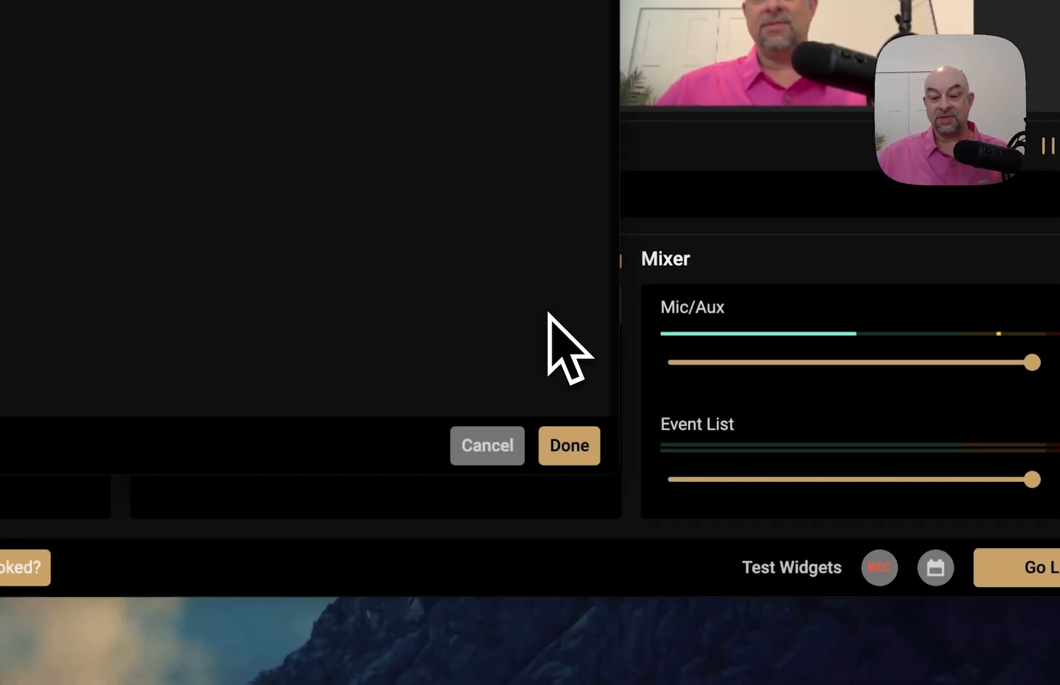
left_click(508, 452)
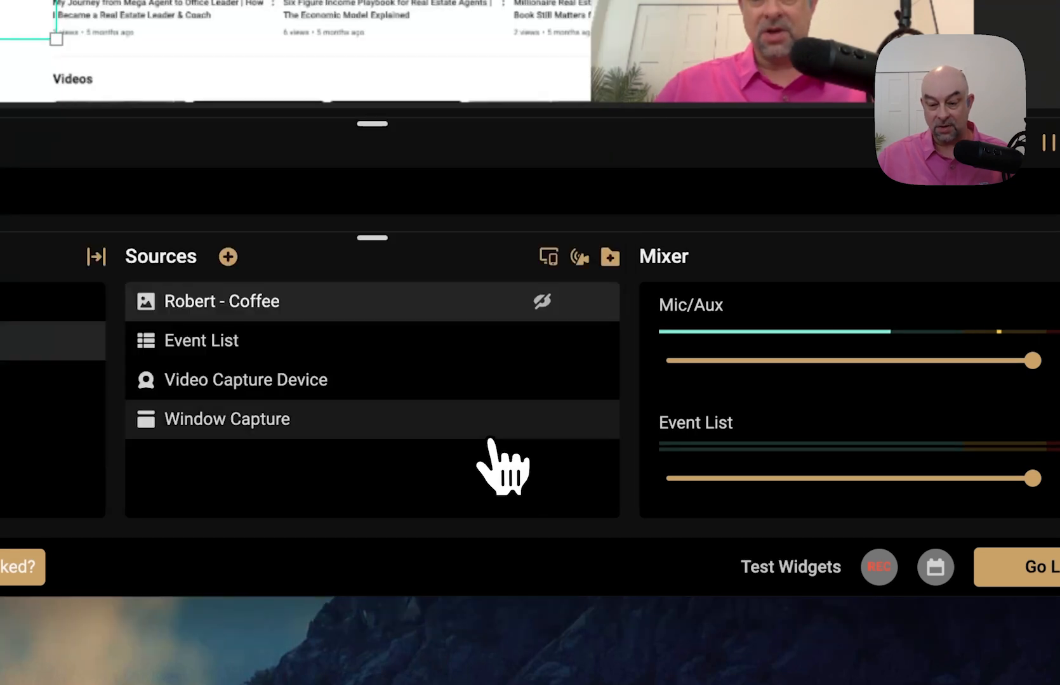
left_click(547, 310)
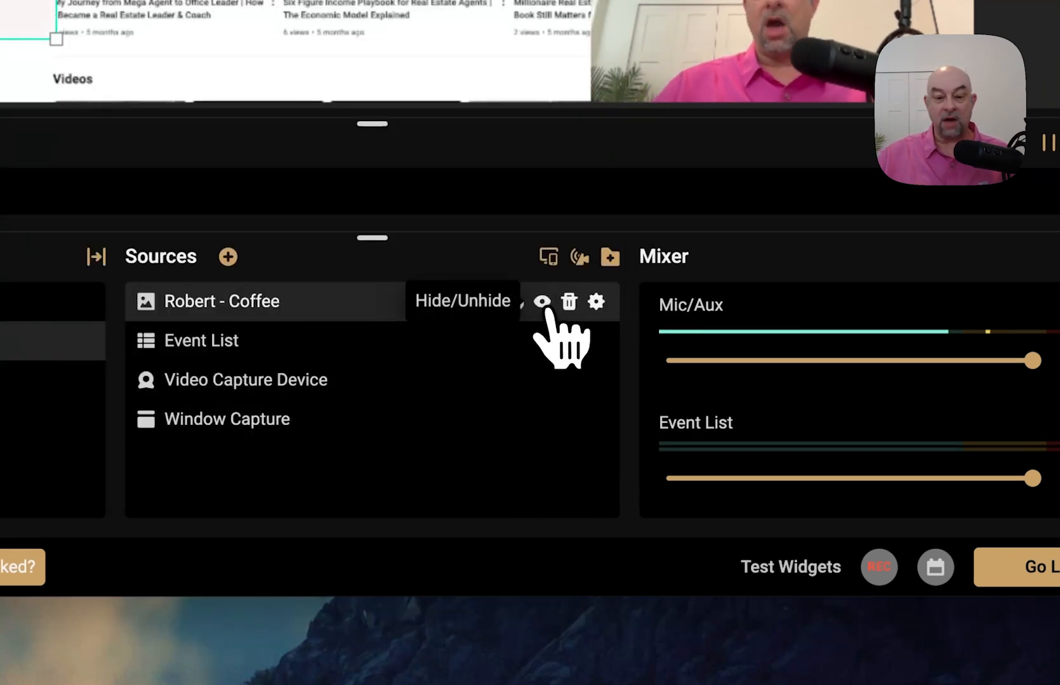
left_click(546, 311)
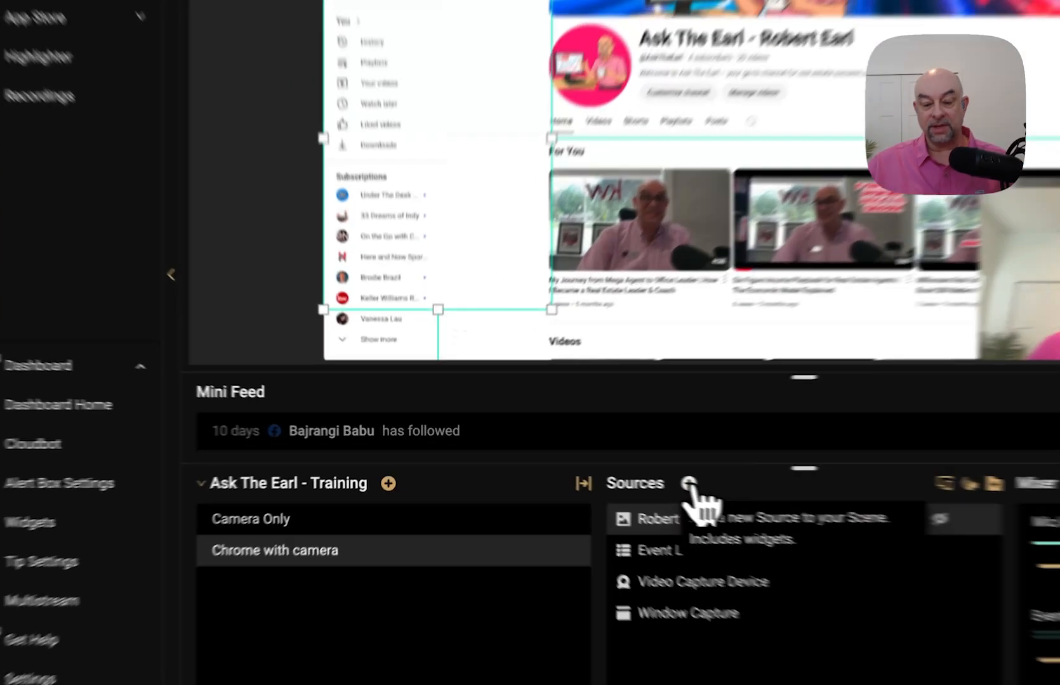
left_click(585, 467)
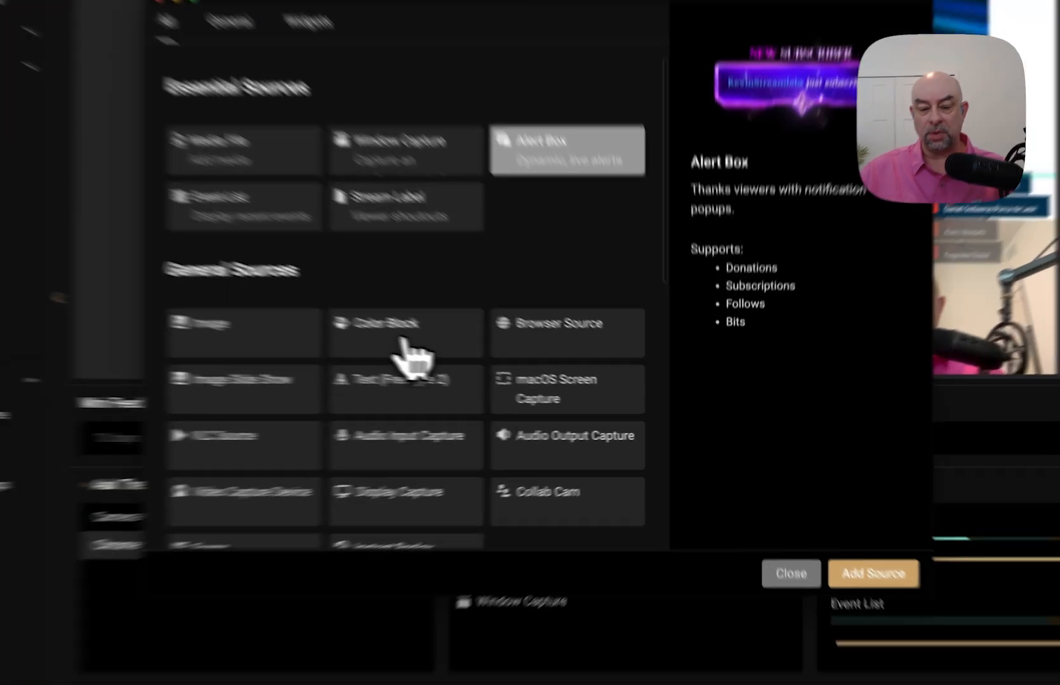
- Add a Color Block with the default name and change its color from white to red (#f40b3cff)
left_click(508, 369)
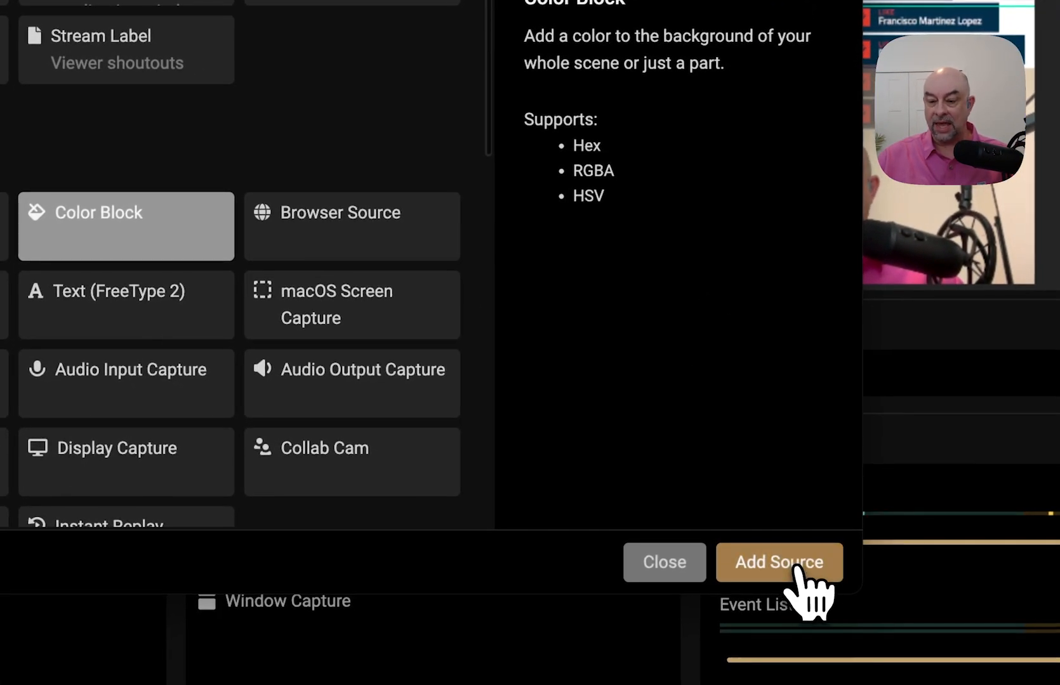
left_click(799, 571)
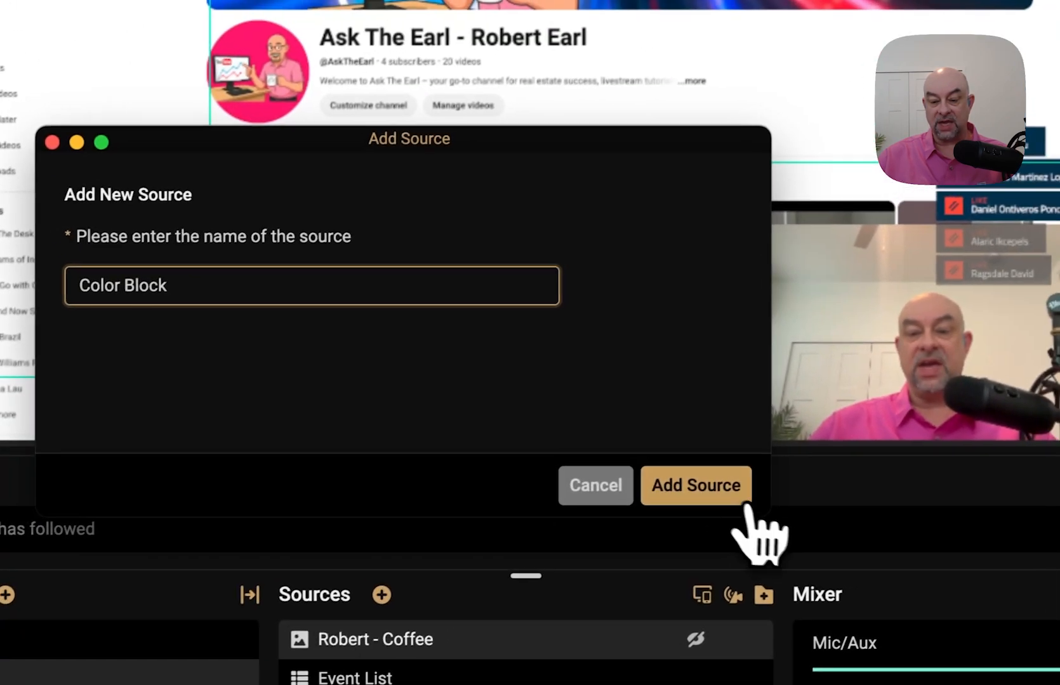
left_click(749, 502)
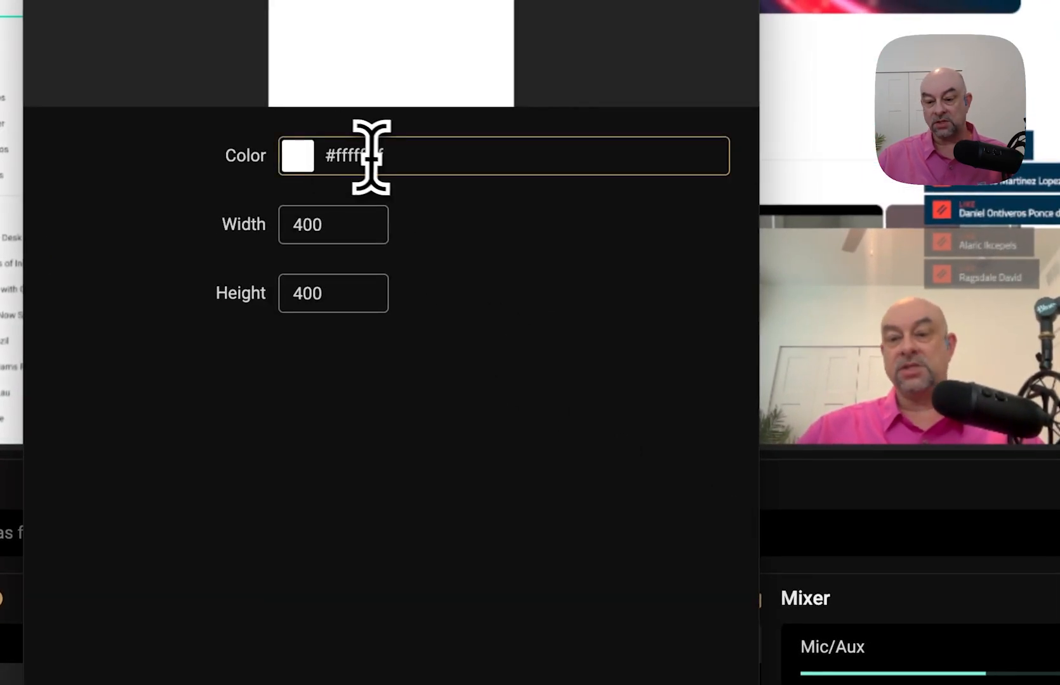
left_click(378, 156)
double_click(378, 155)
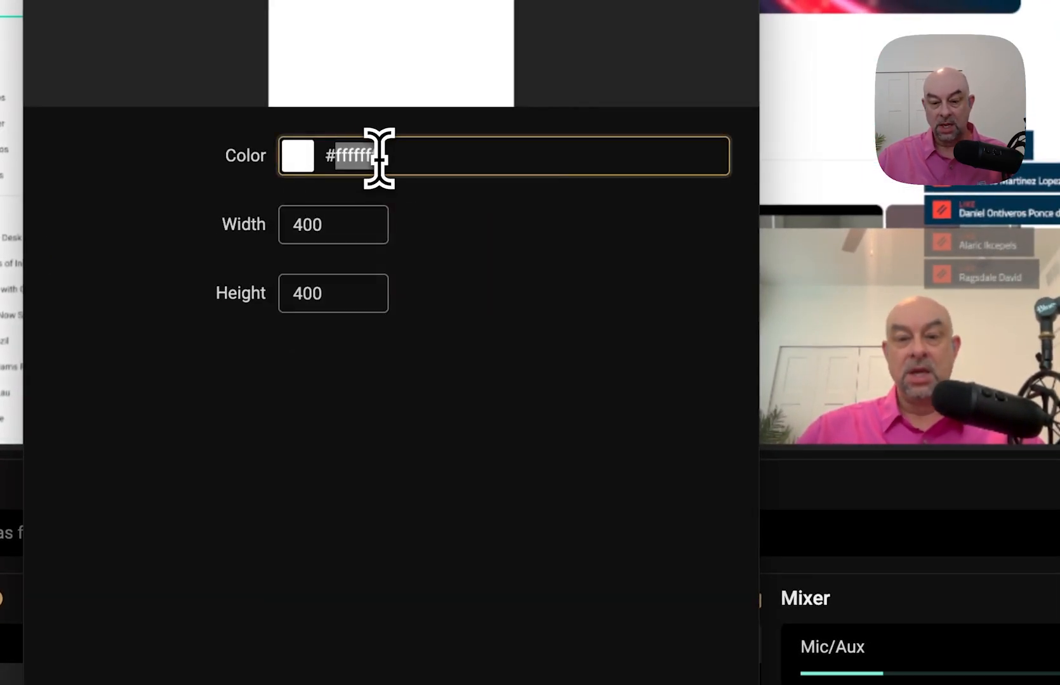
left_click(379, 156)
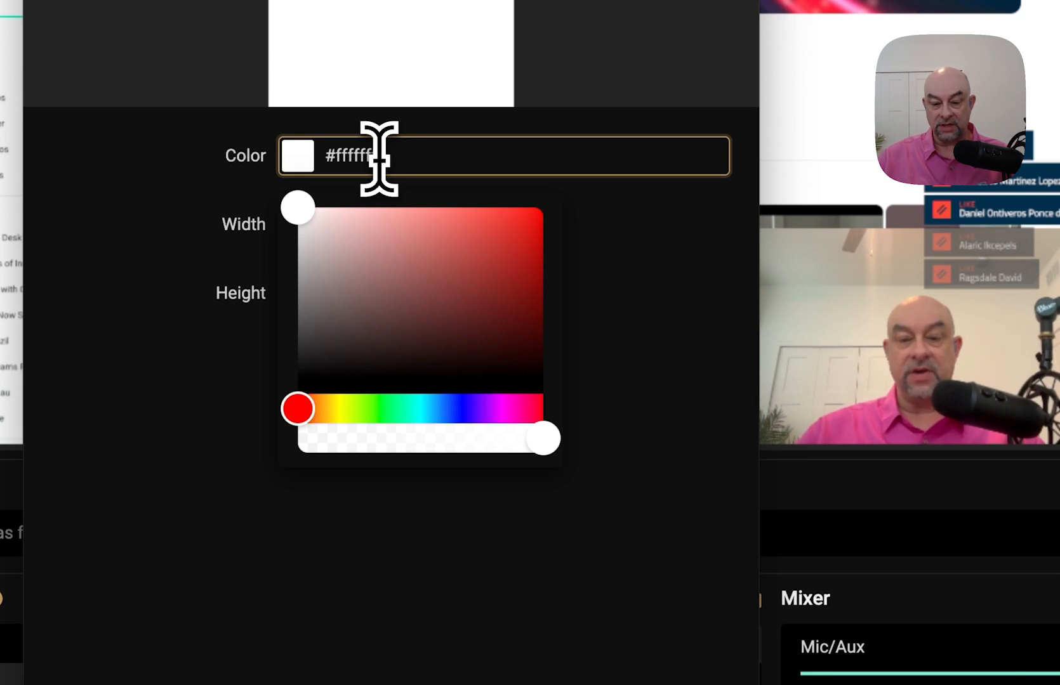
left_click(535, 410)
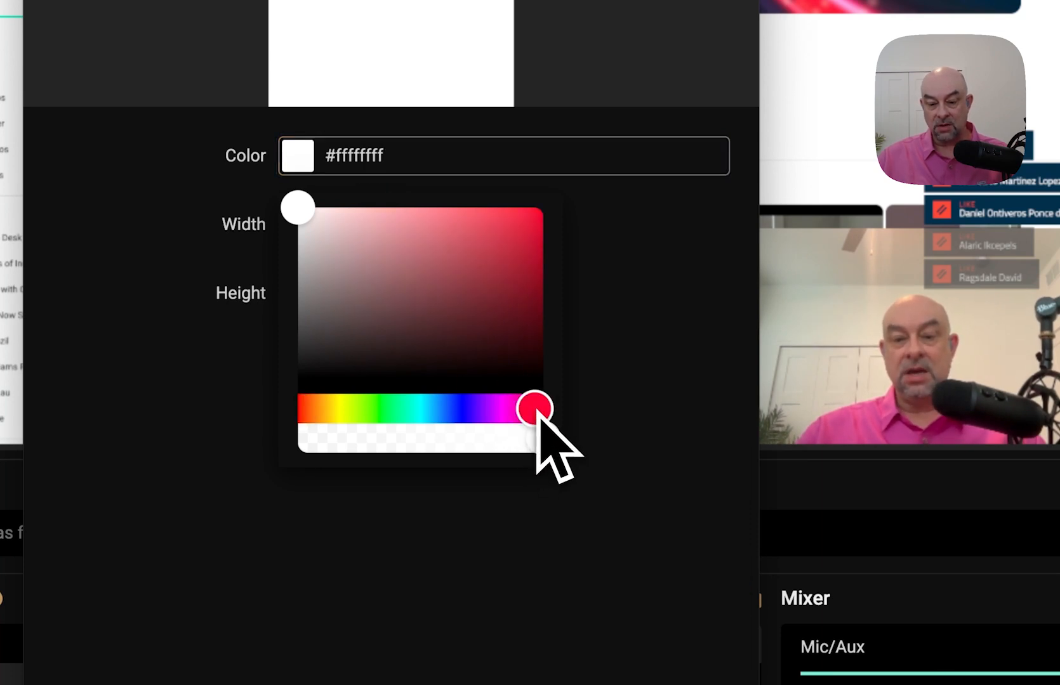
left_click_drag(519, 214, 532, 214)
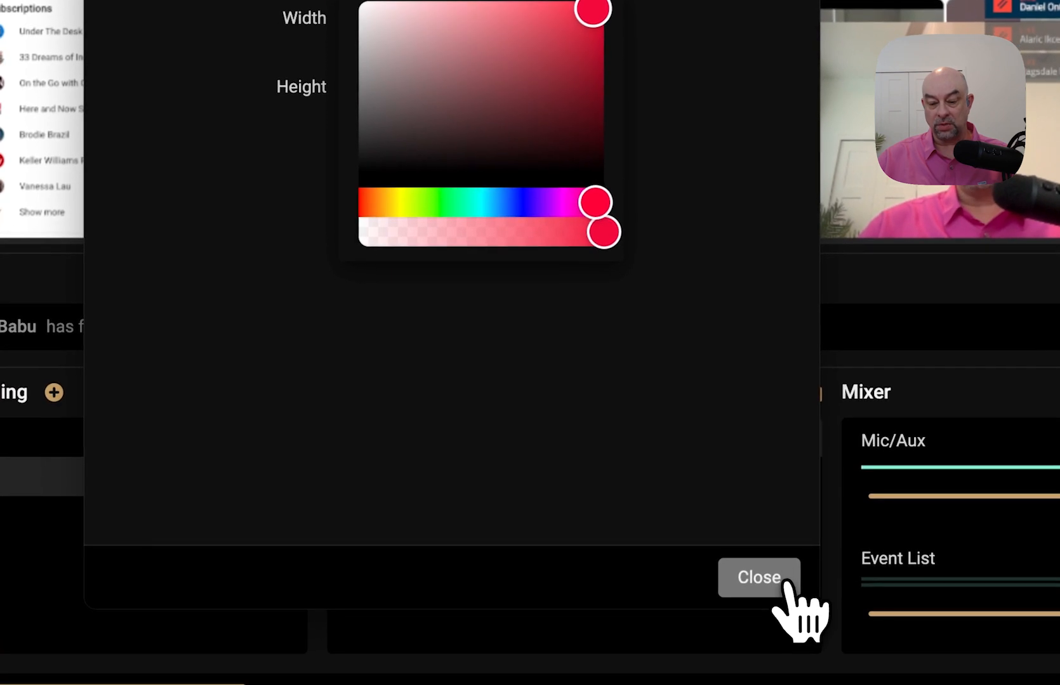
left_click(787, 583)
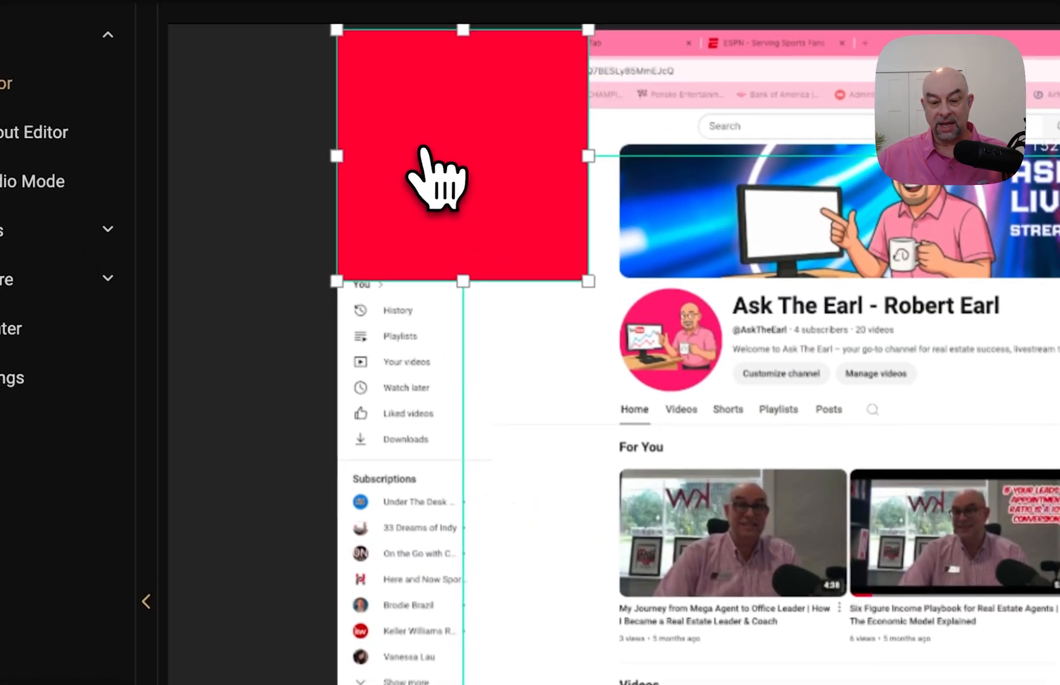
- Move the red block into the top-right corner and shrink it from its left side
left_click_drag(438, 178, 1059, 436)
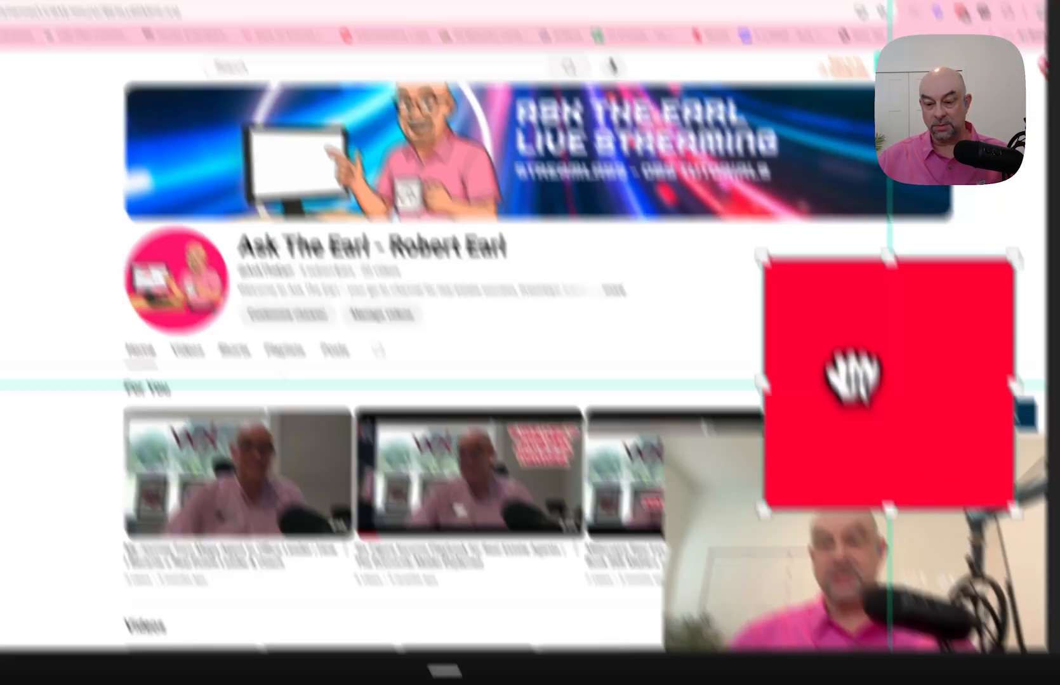
left_click_drag(852, 374, 880, 382)
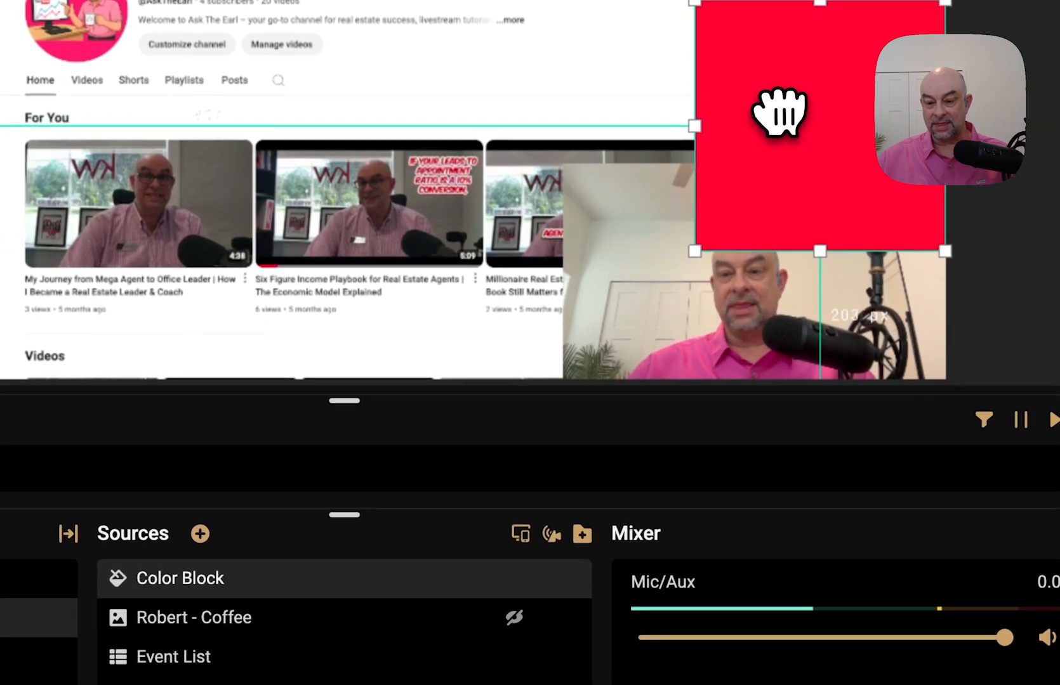
left_click_drag(779, 112, 783, 118)
left_click_drag(704, 134, 759, 131)
- Reorder Color Block in Sources to sit below Video Capture Device, just above Window Capture
mouse_move(288, 571)
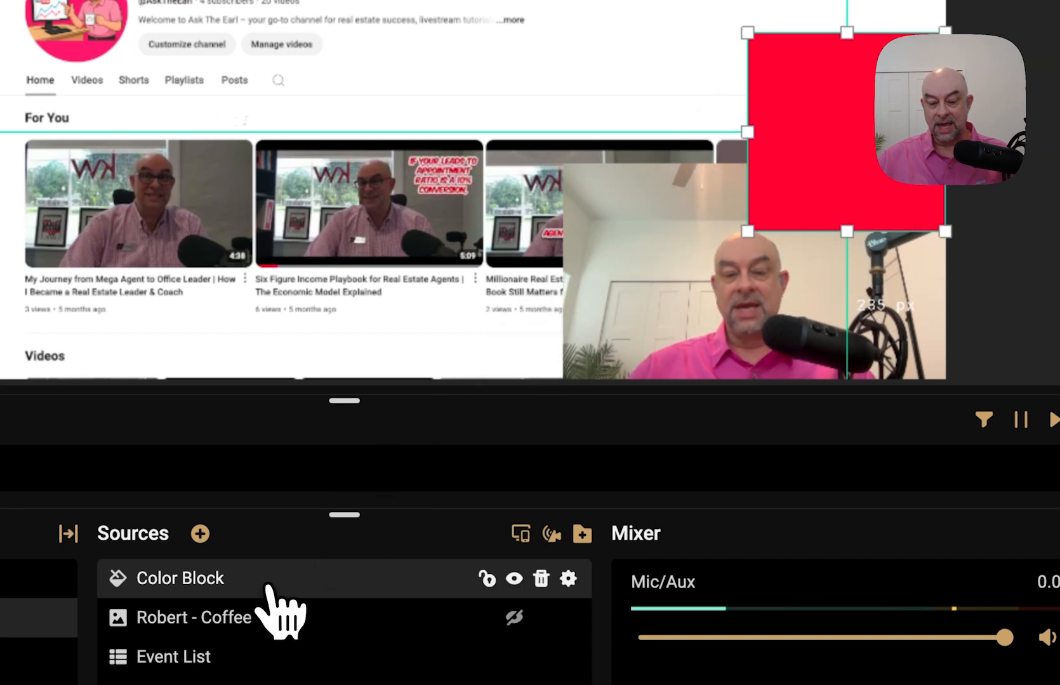
left_click_drag(270, 585, 271, 643)
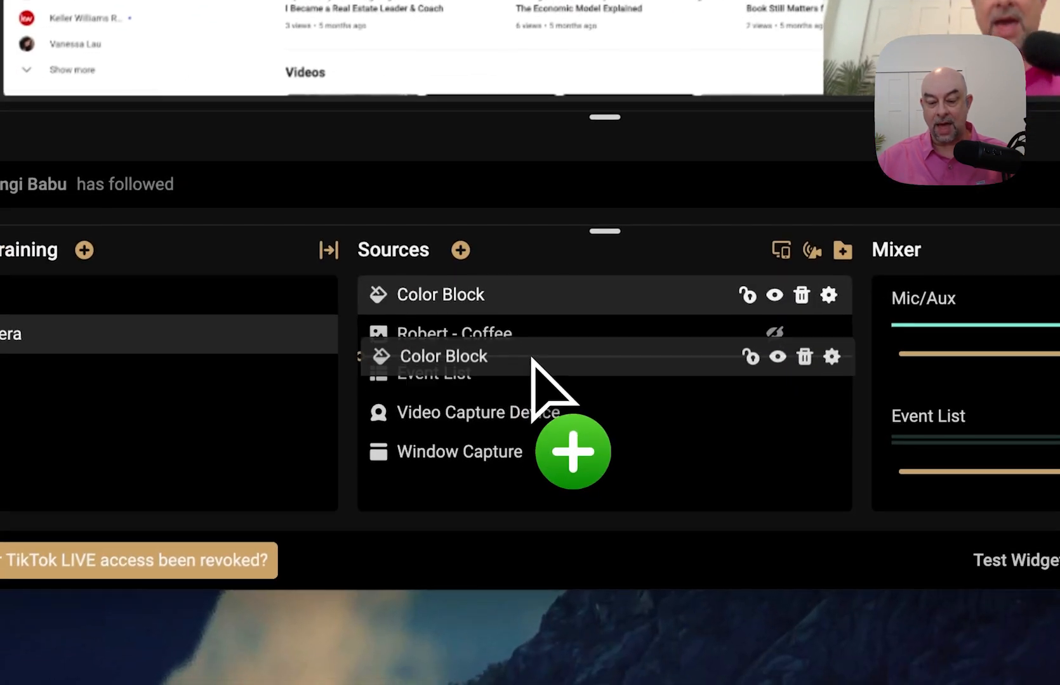
left_click_drag(532, 358, 533, 391)
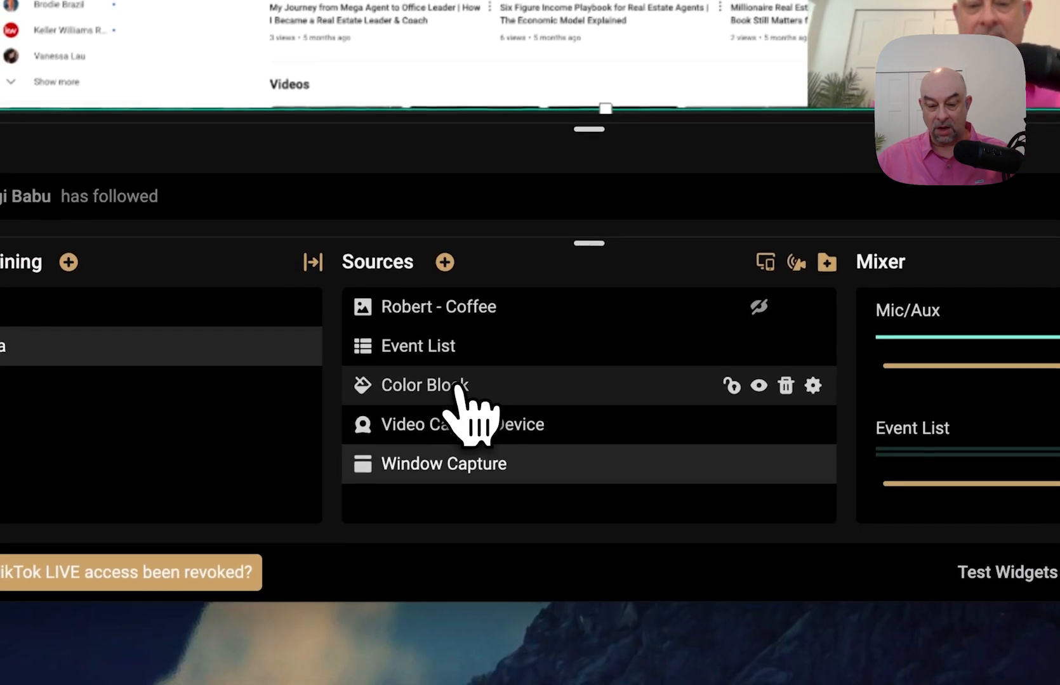
left_click_drag(457, 388, 462, 434)
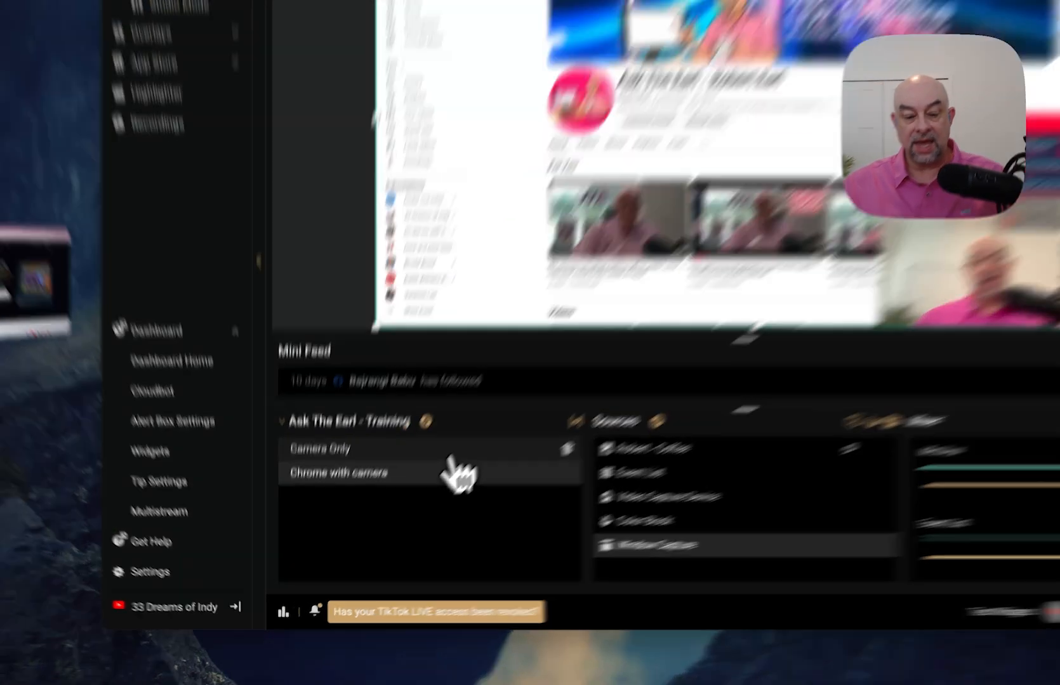
- Toggle between Camera Only and Chrome with camera twice, ending on Chrome with camera, then open Add Source
left_click(402, 492)
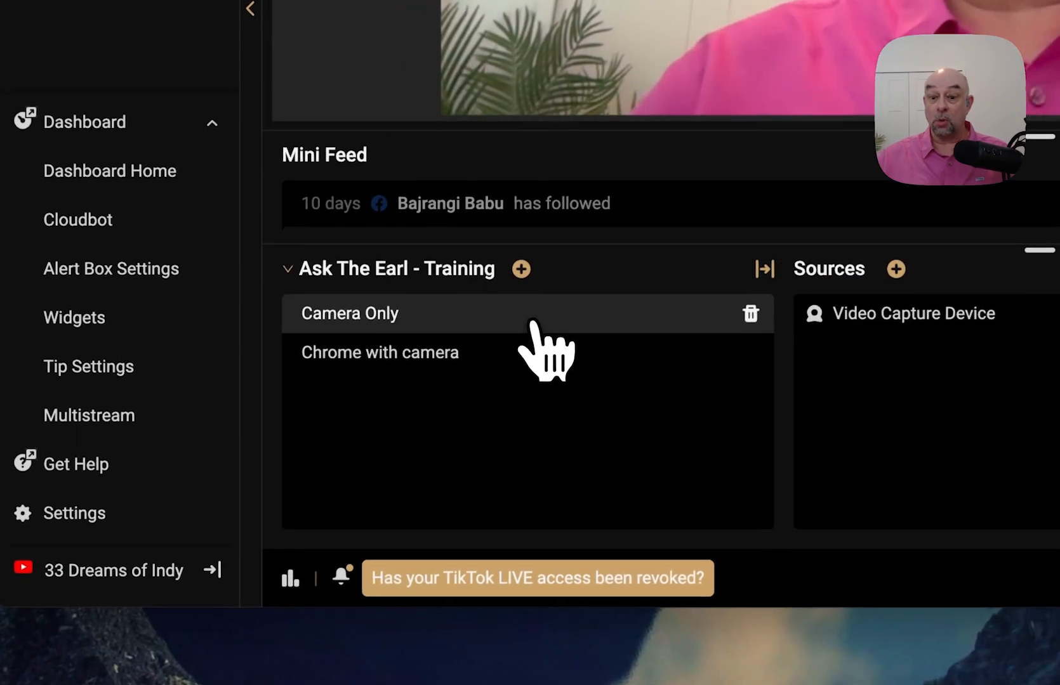
left_click(521, 361)
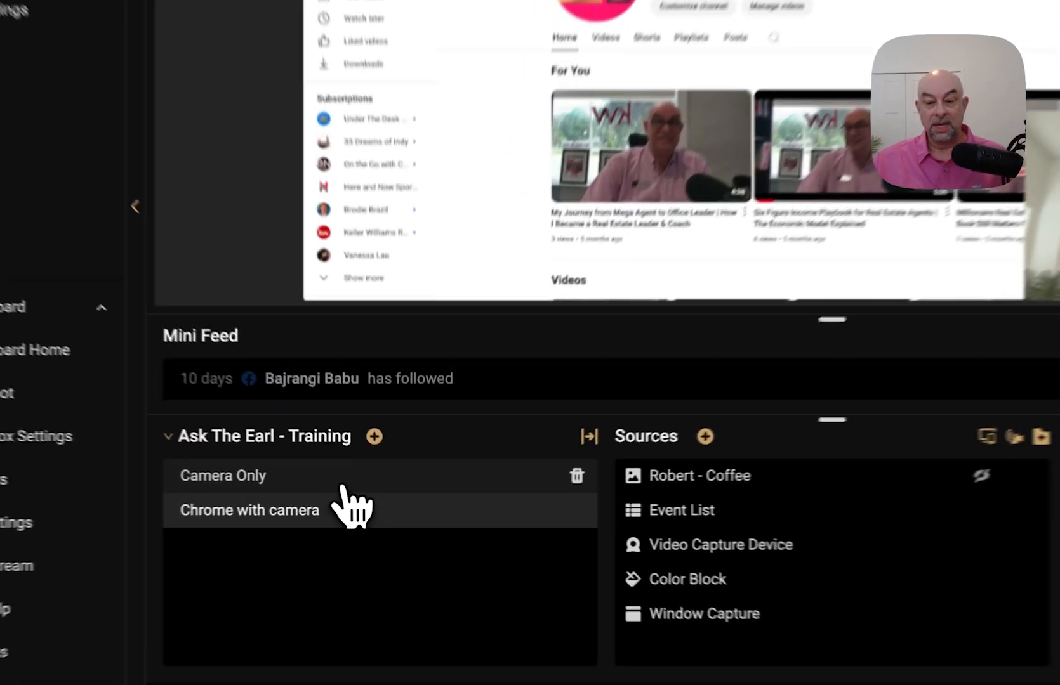
left_click(379, 494)
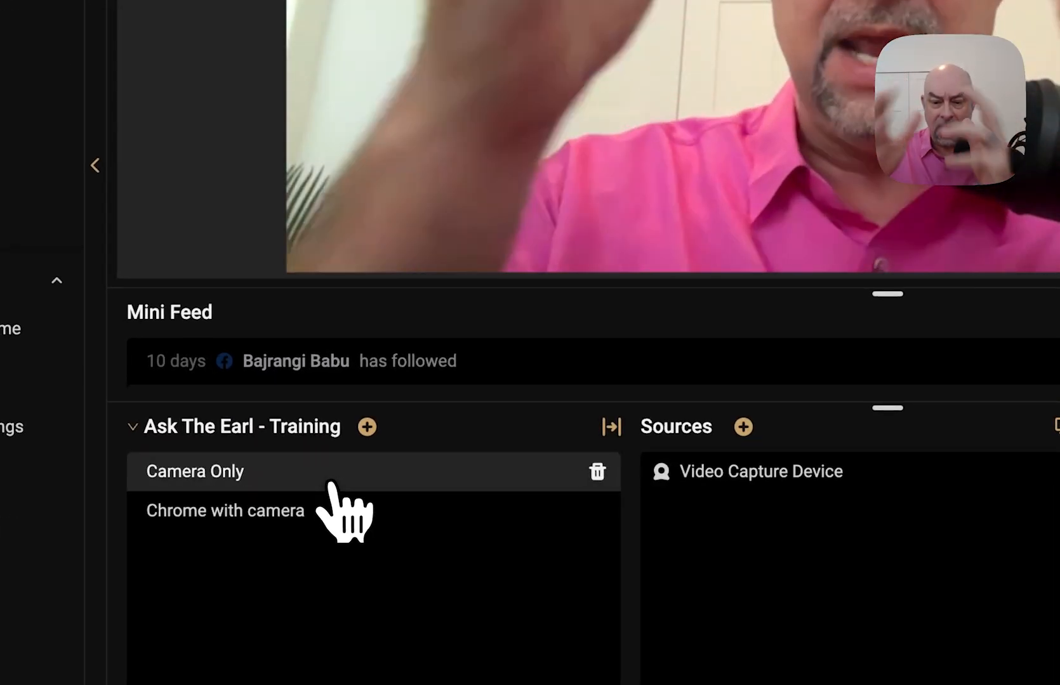
left_click(271, 515)
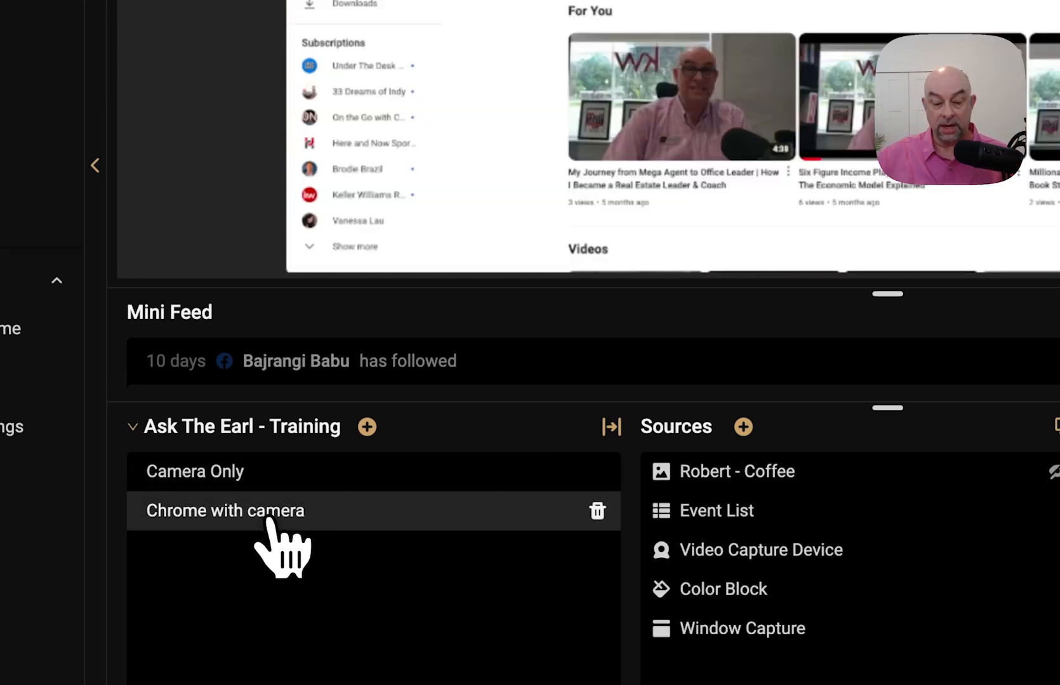
left_click(743, 426)
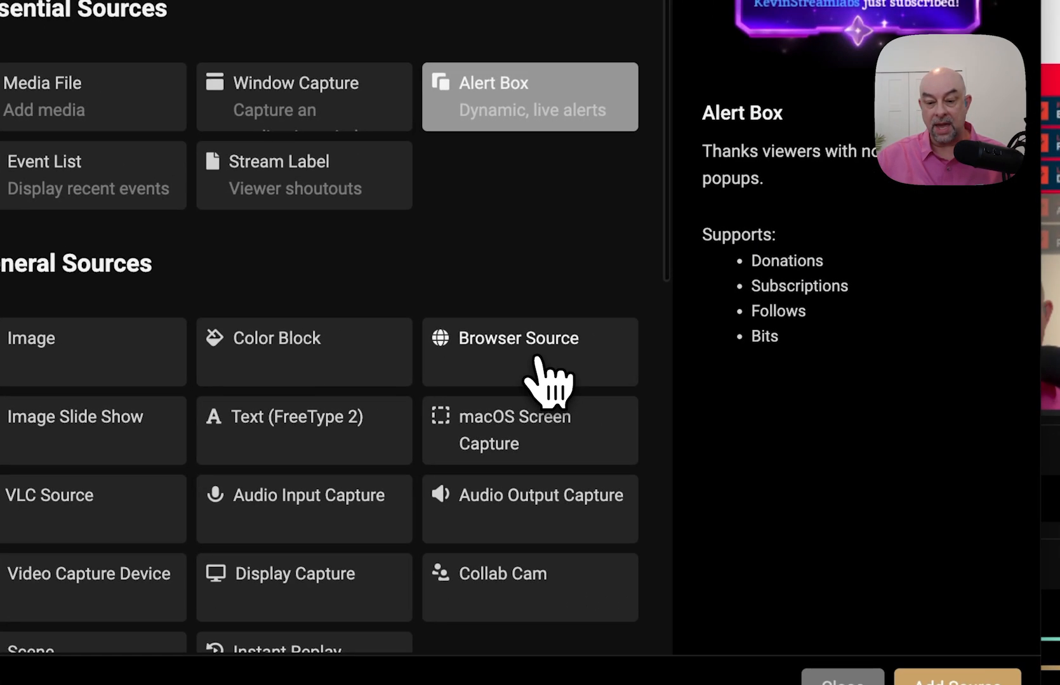
- Select Image Slide Show and keep its default name 'Image Slide Show'
left_click(535, 358)
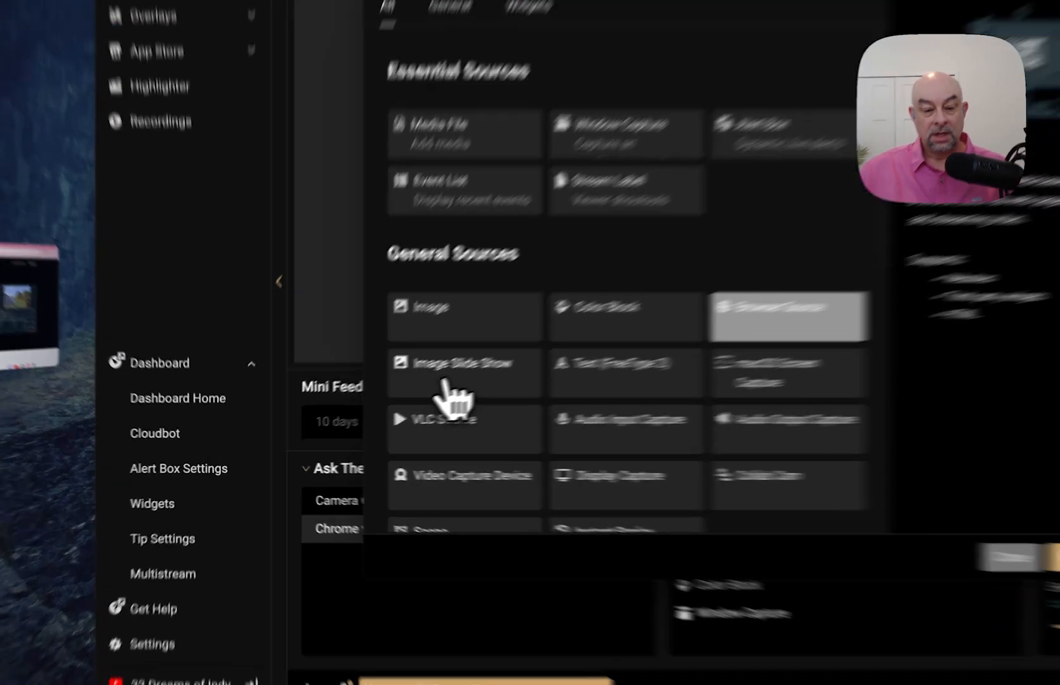
left_click(376, 404)
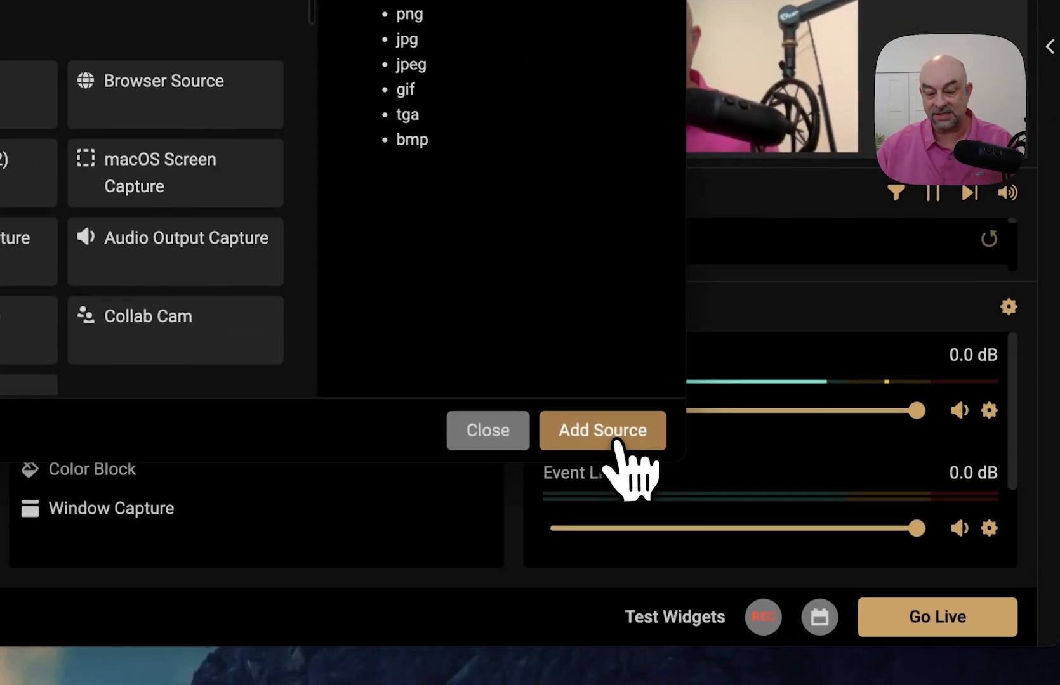
left_click(790, 502)
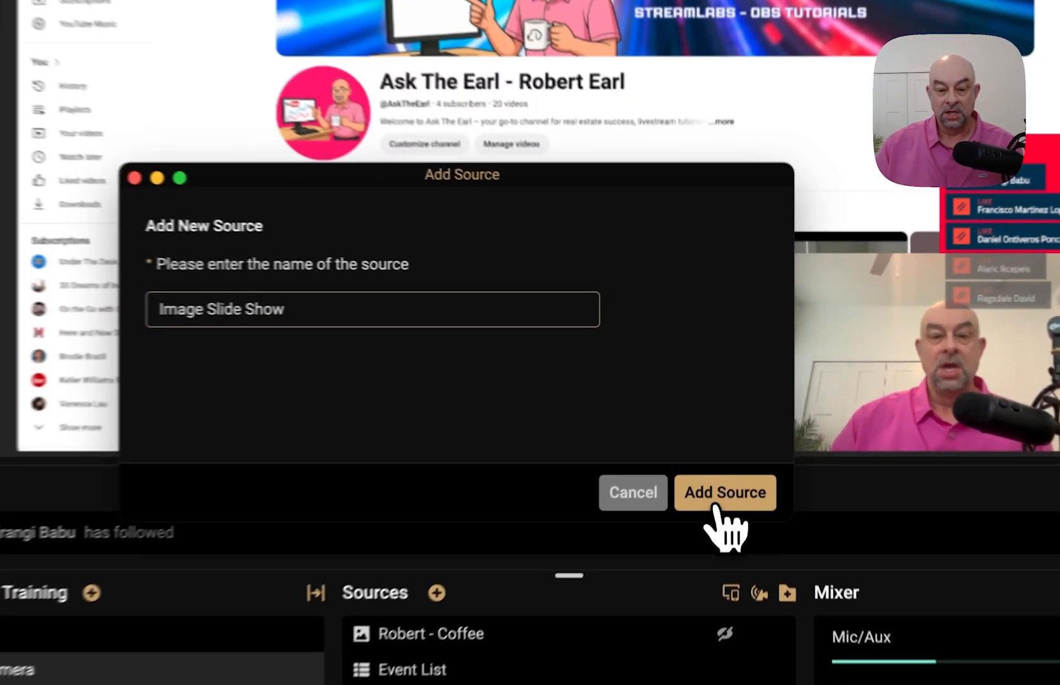
left_click(741, 412)
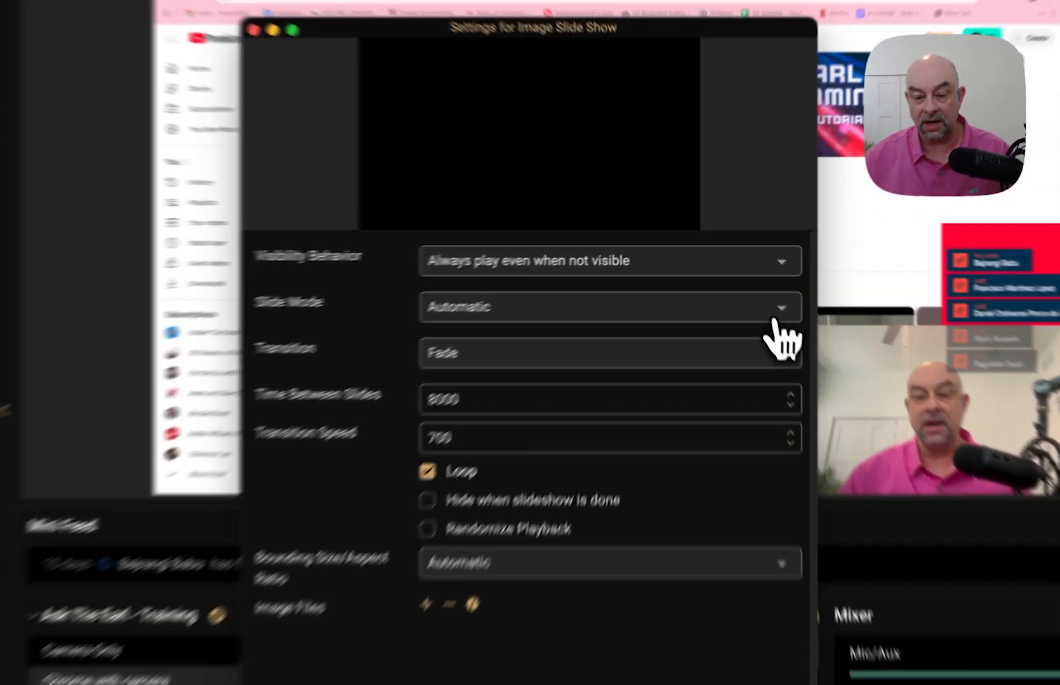
- Keep the slideshow's Slide Mode on Automatic and bring up the Image Files add options
left_click(776, 317)
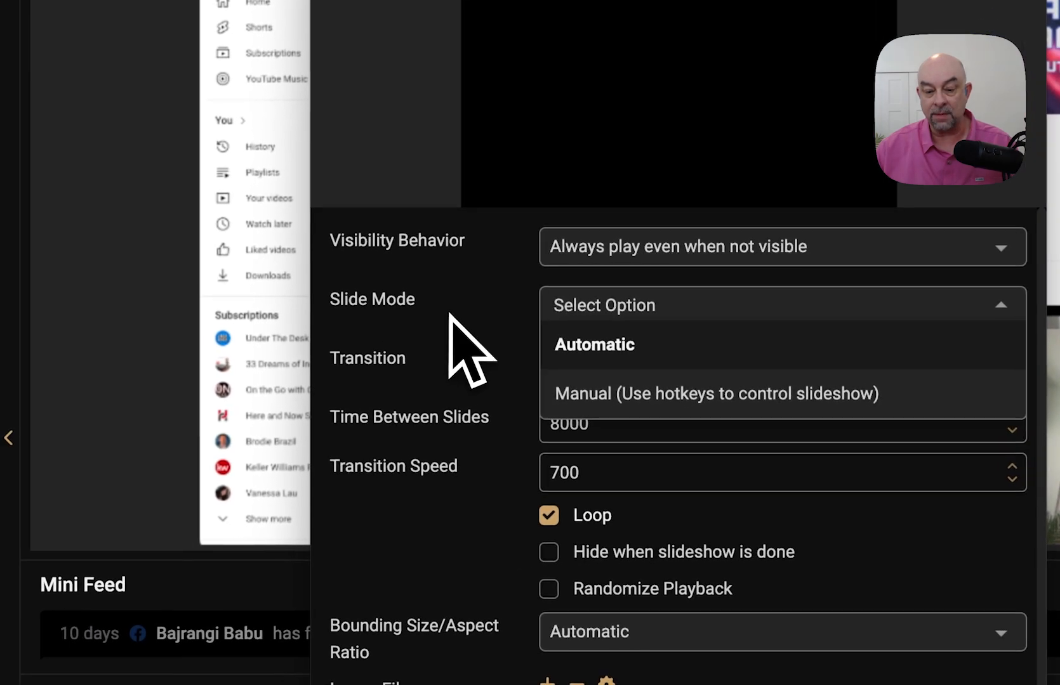
left_click(449, 314)
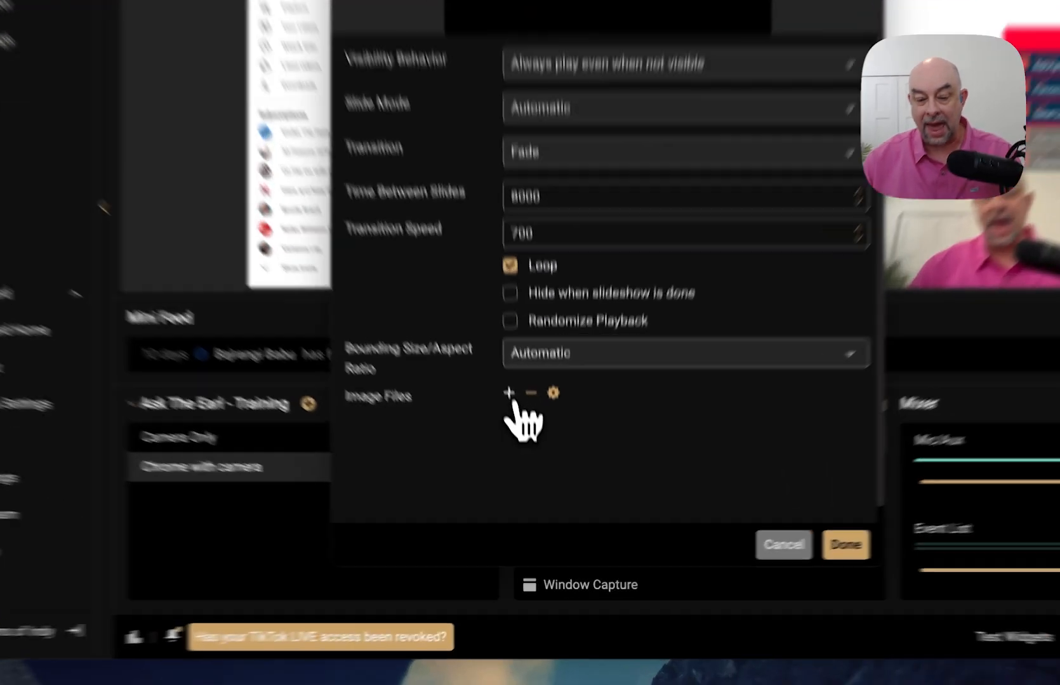
left_click(530, 459)
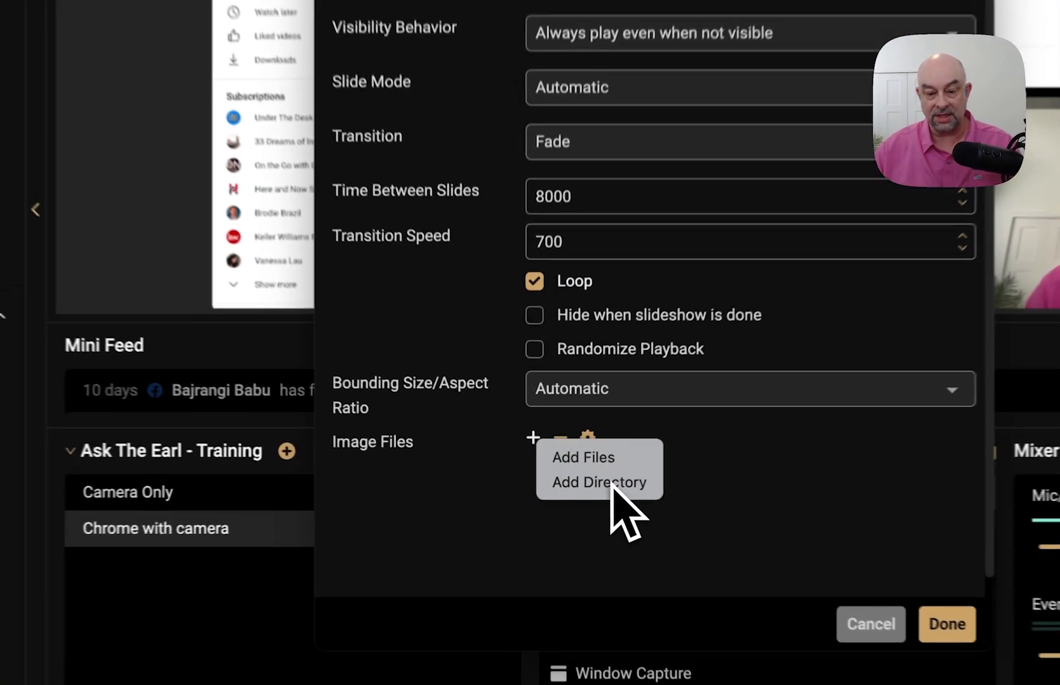
- Browse the Downloads folder for a whole image folder, then cancel without choosing one
left_click(612, 486)
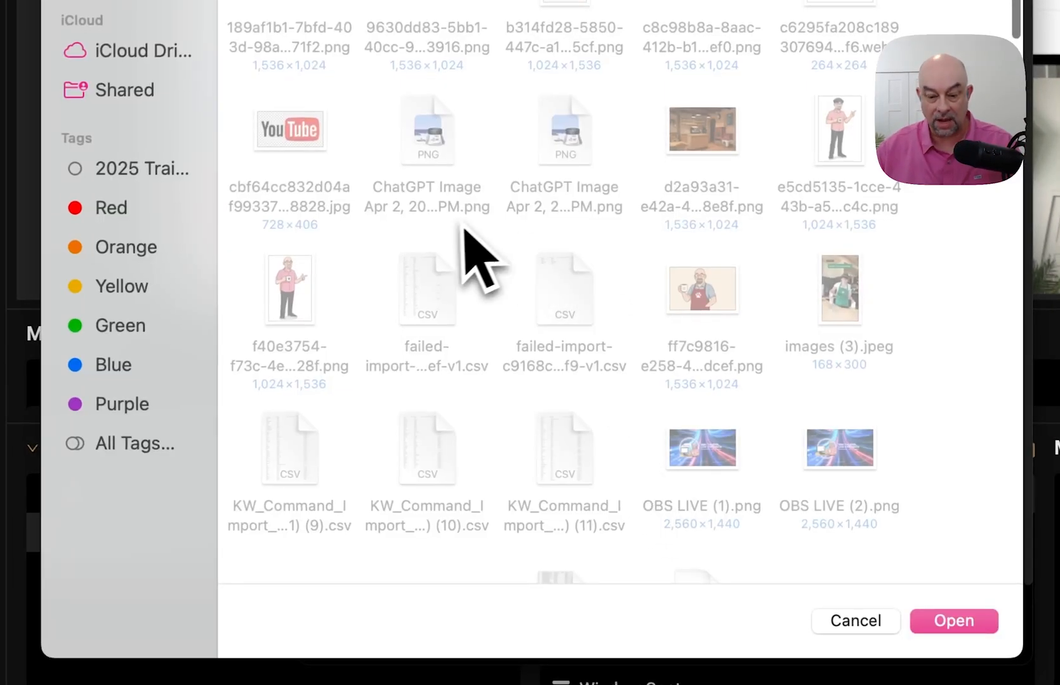
scroll(657, 318, "down", 3)
scroll(657, 315, "down", 10)
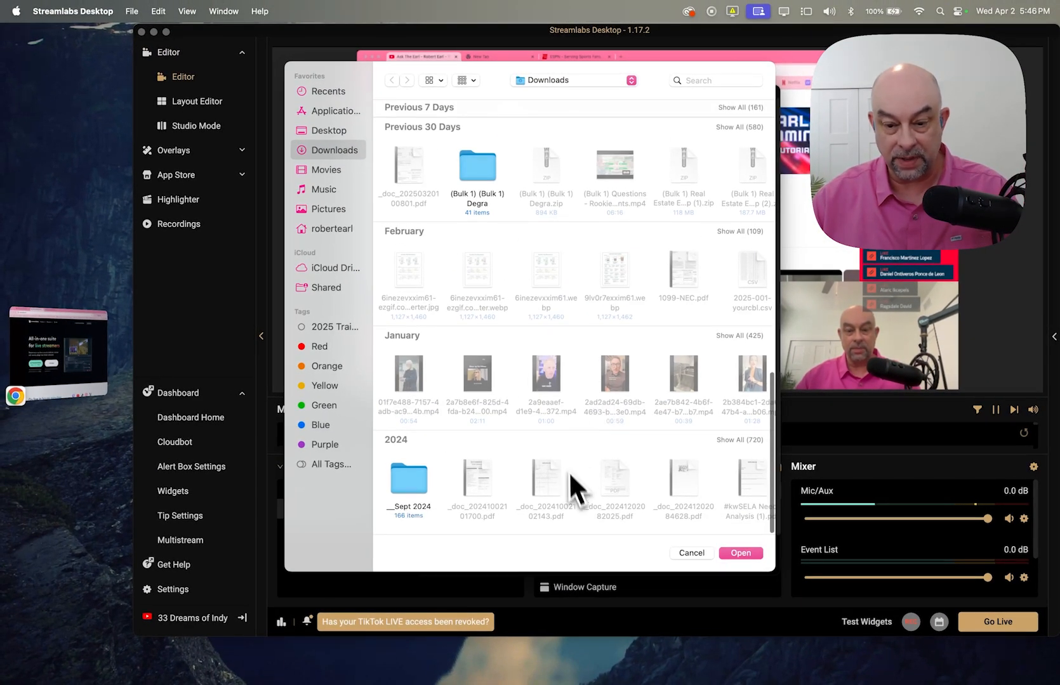
scroll(680, 238, "up", 3)
scroll(687, 229, "up", 12)
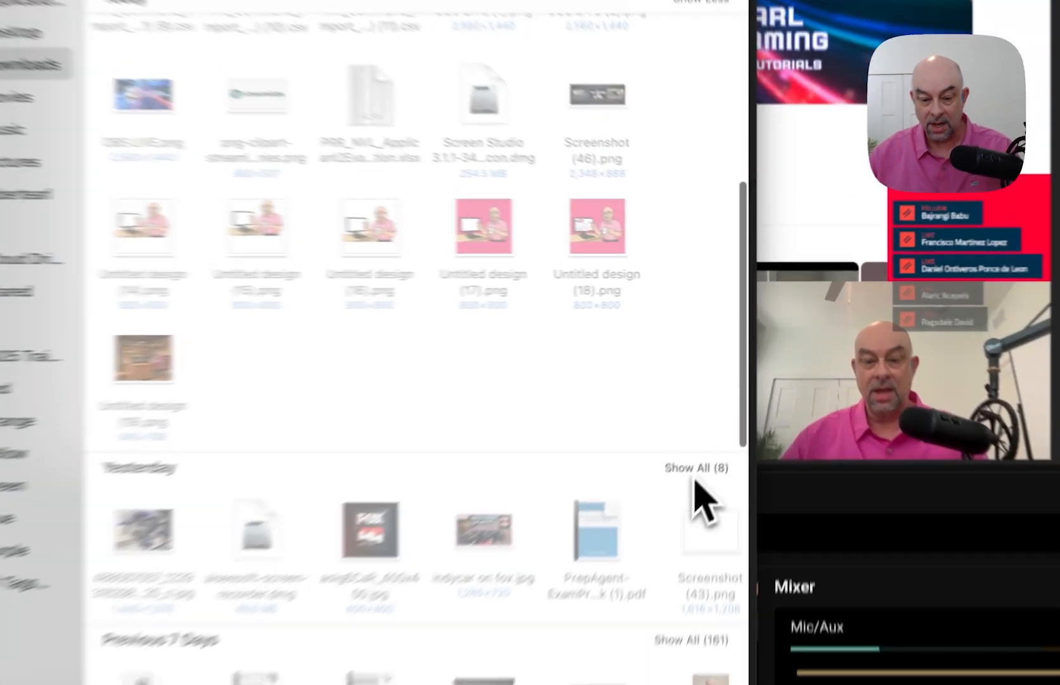
left_click(742, 394)
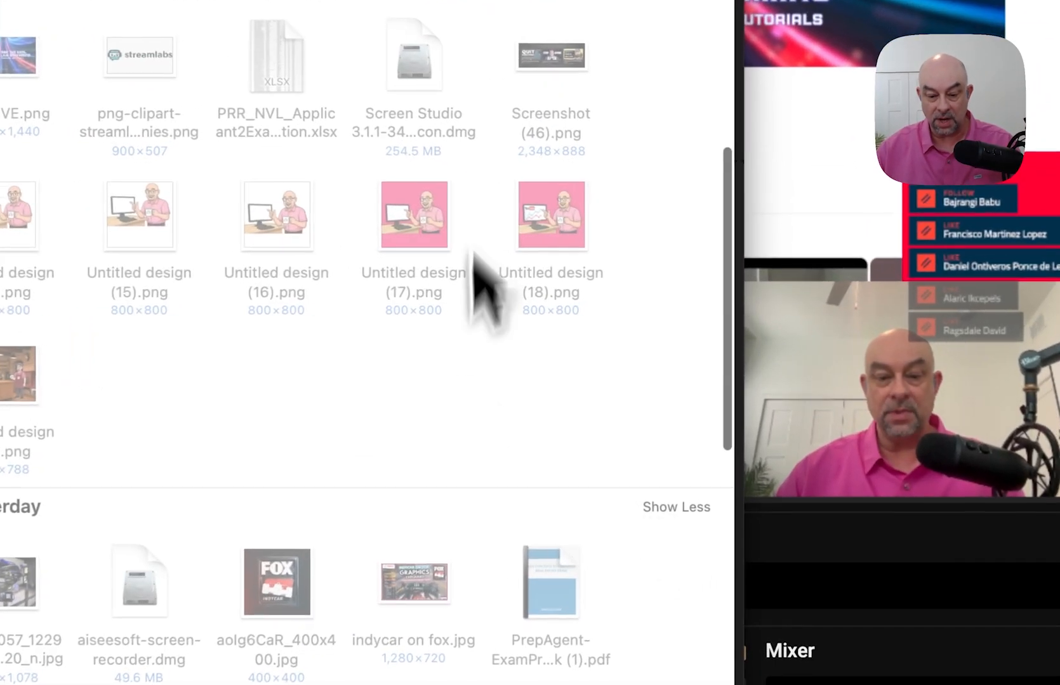
scroll(484, 223, "down", 10)
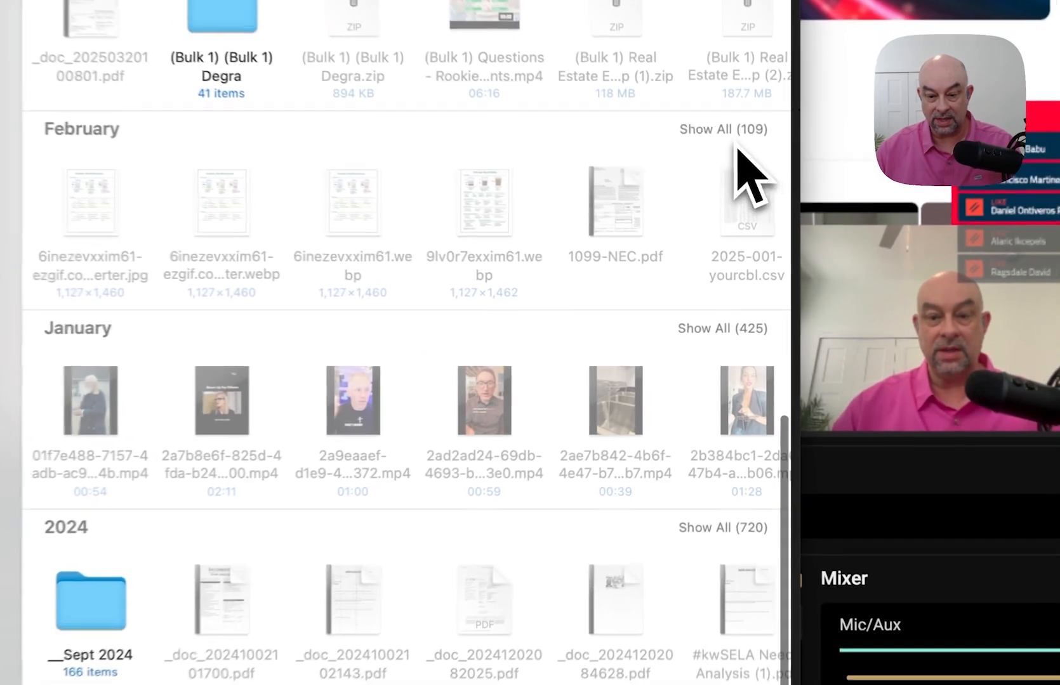
left_click(722, 129)
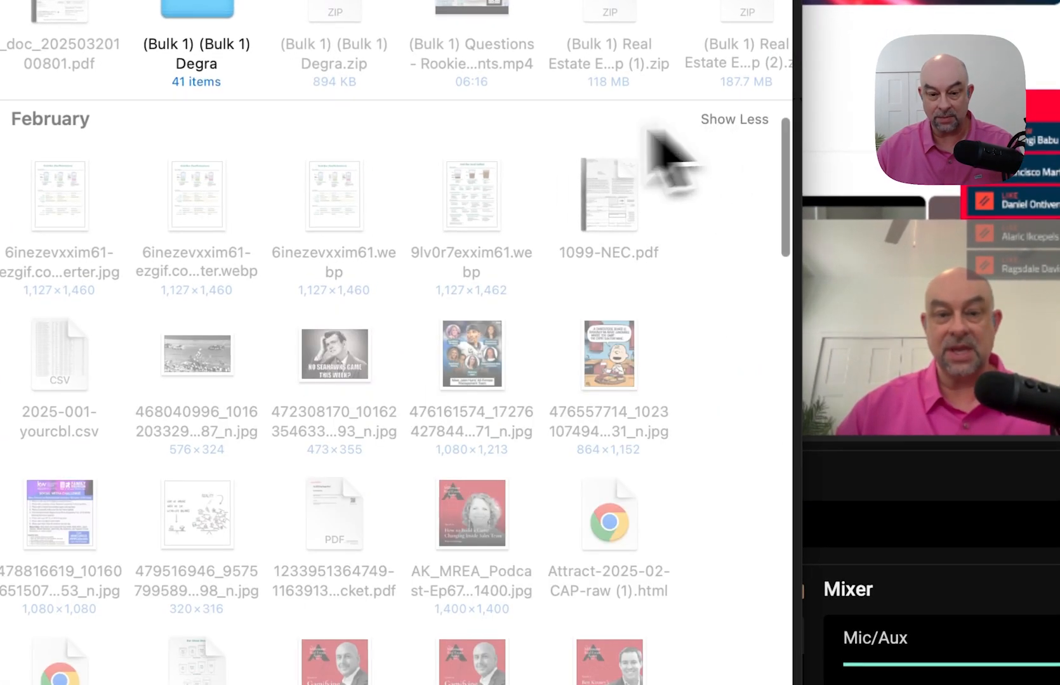
scroll(421, 153, "up", 15)
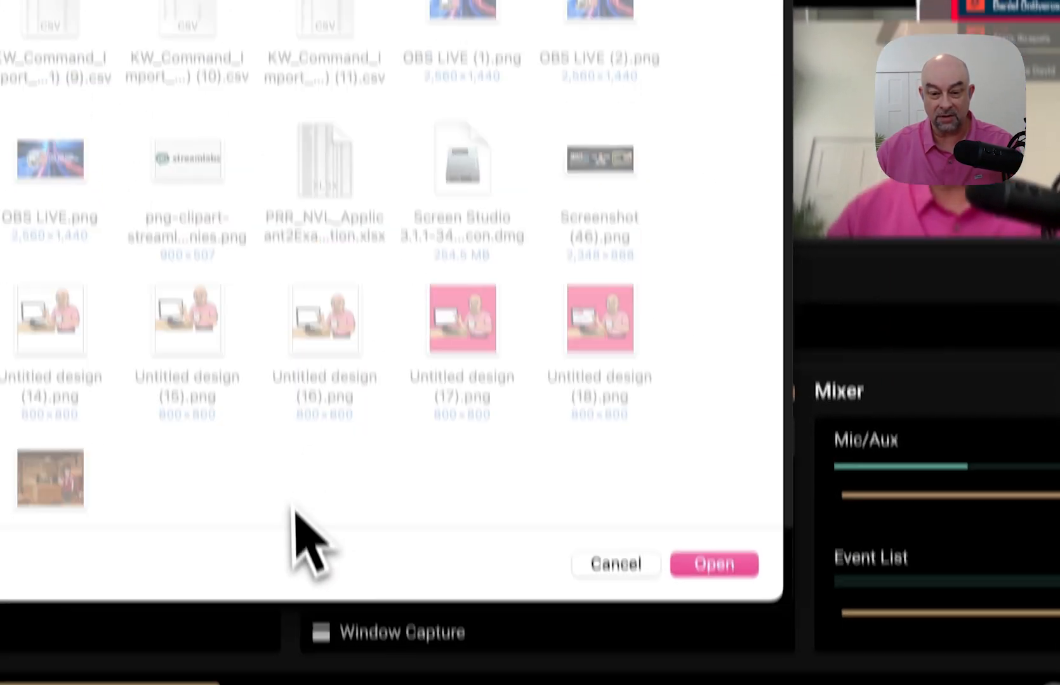
scroll(327, 444, "up", 4)
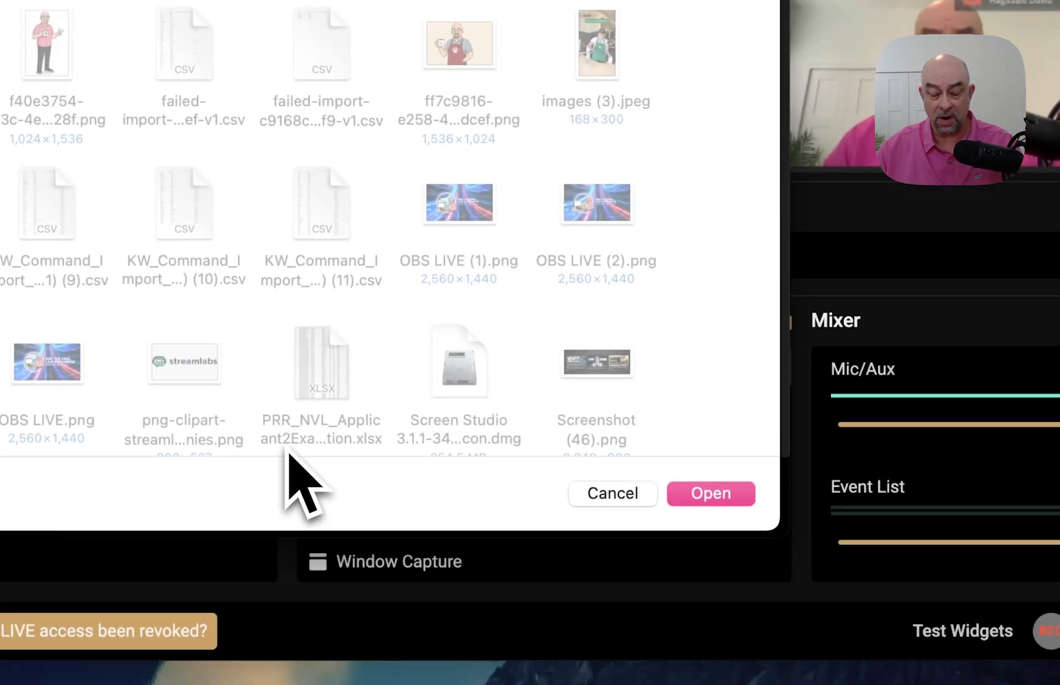
left_click(613, 489)
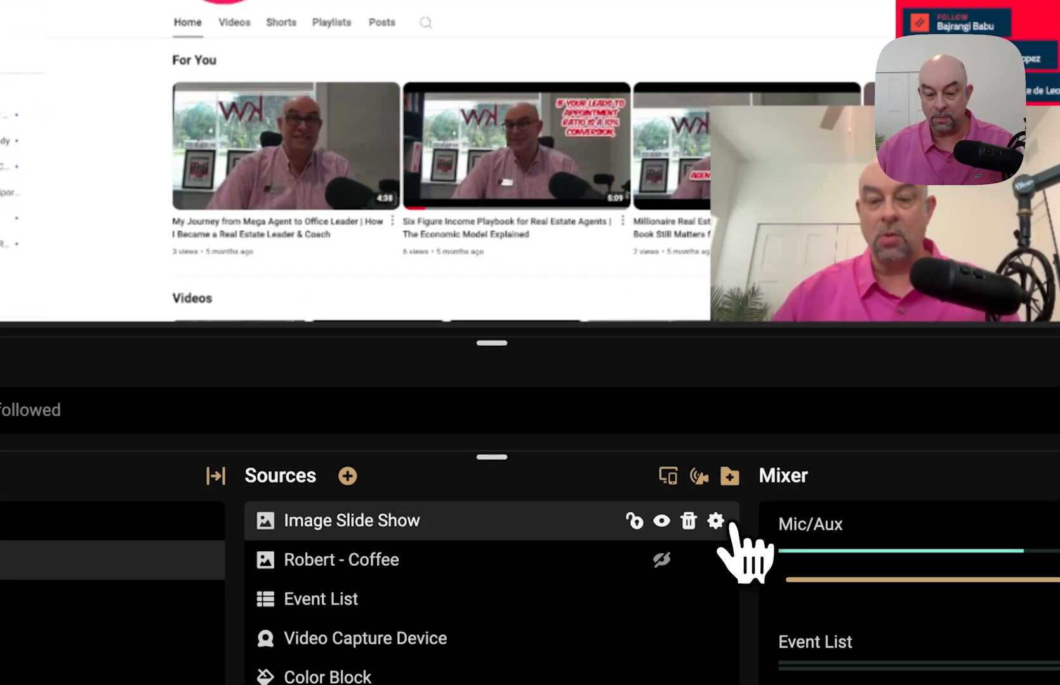
- Add two cartoon image files from Downloads to the Image Slide Show
left_click(716, 521)
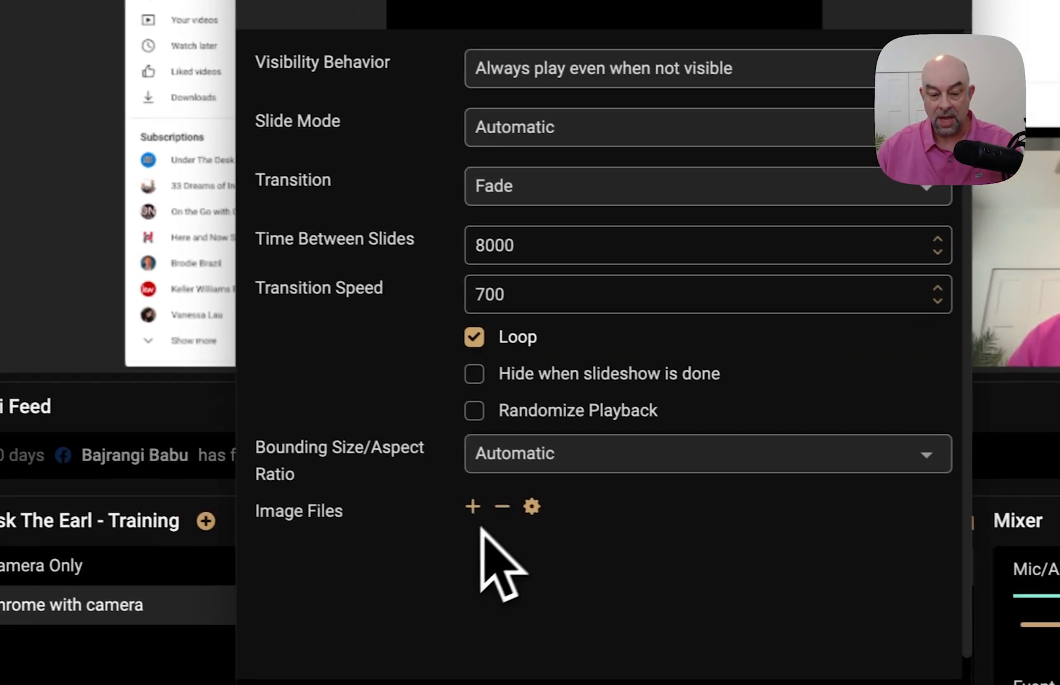
left_click(472, 507)
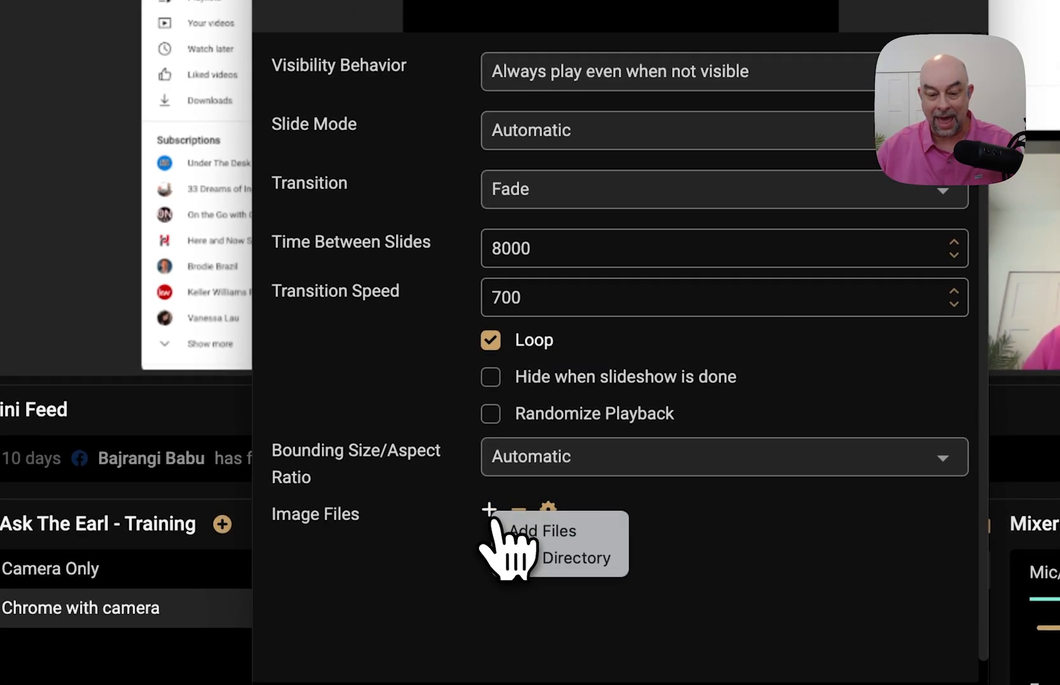
left_click(543, 538)
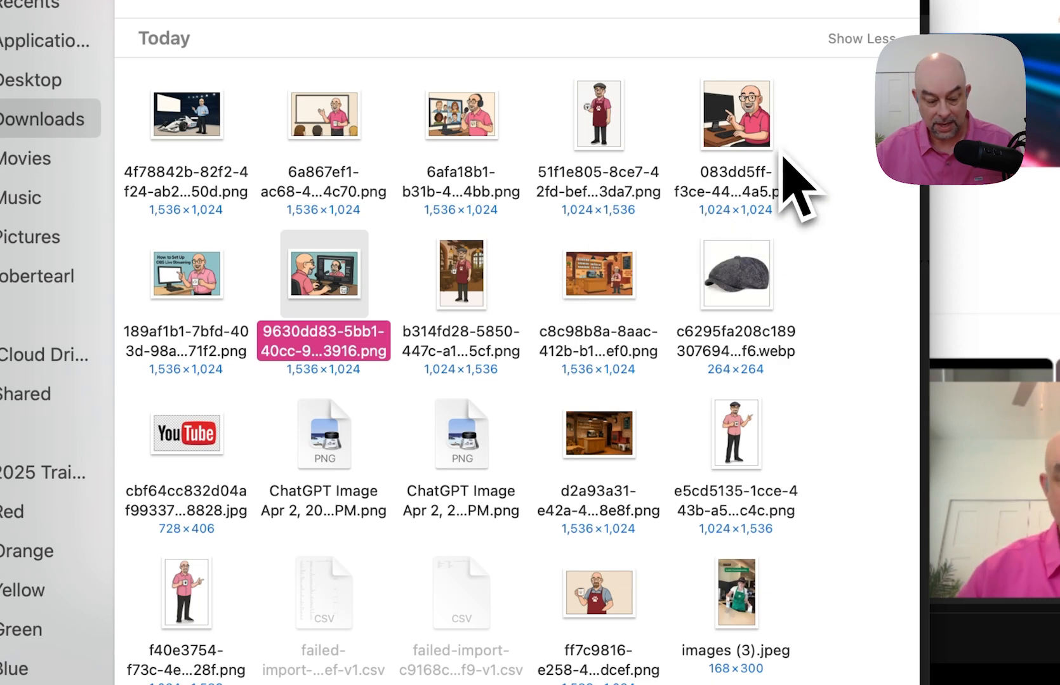
left_click(759, 86, "super")
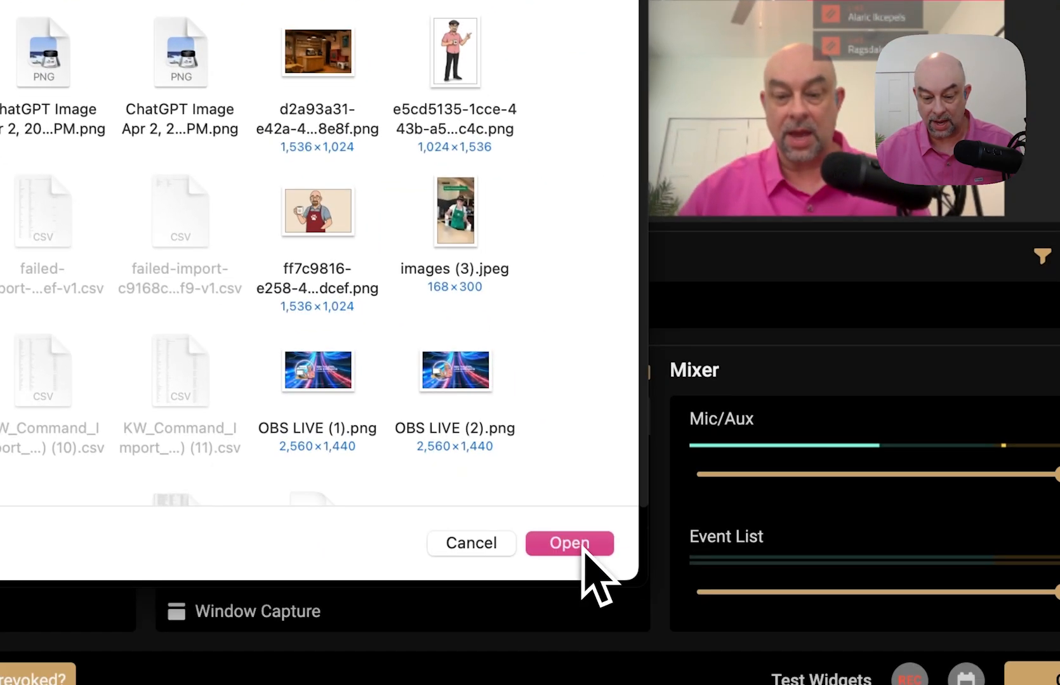
left_click(582, 546)
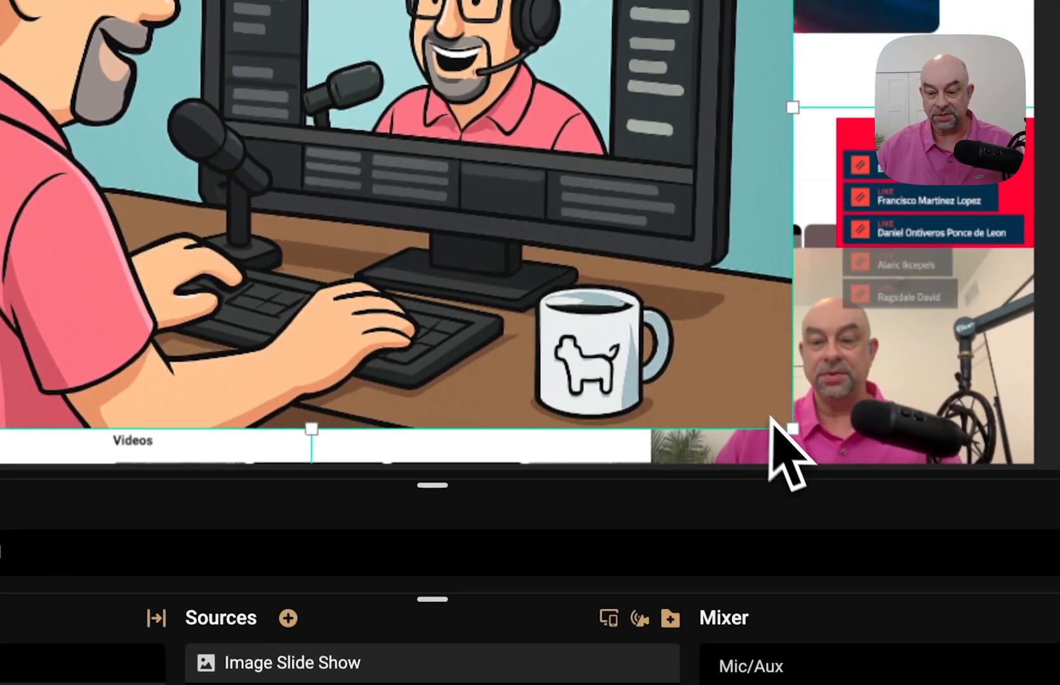
- Resize the slide-show image into a small tile on the preview's left side, below the header
left_click_drag(793, 429, 317, 204)
left_click_drag(486, 110, 490, 495)
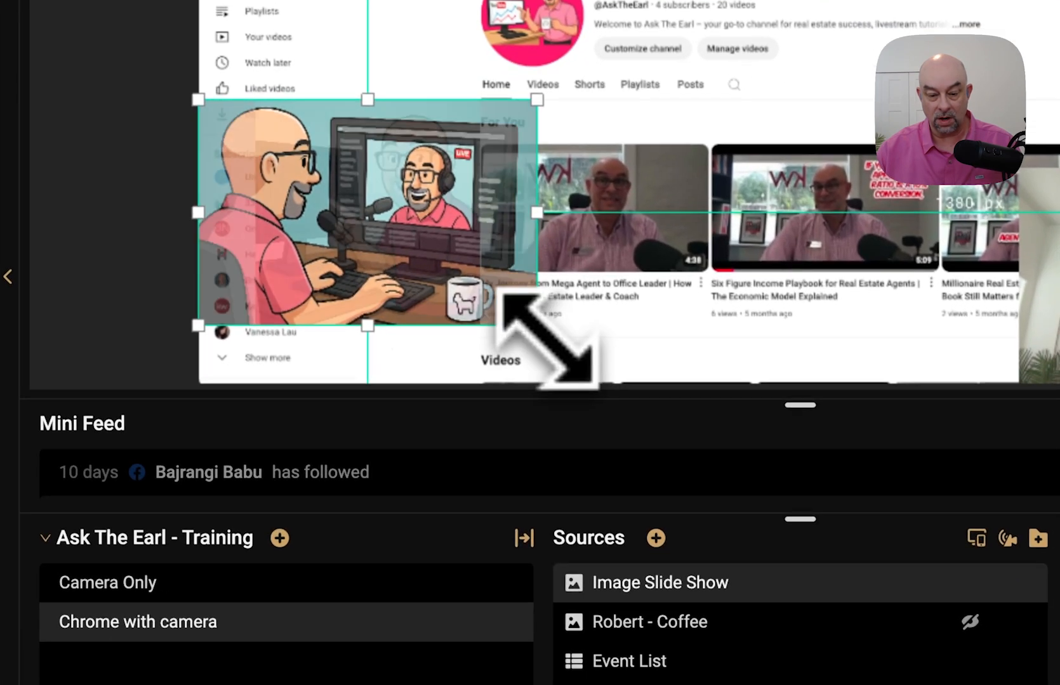
left_click_drag(647, 571, 592, 537)
left_click_drag(450, 292, 444, 288)
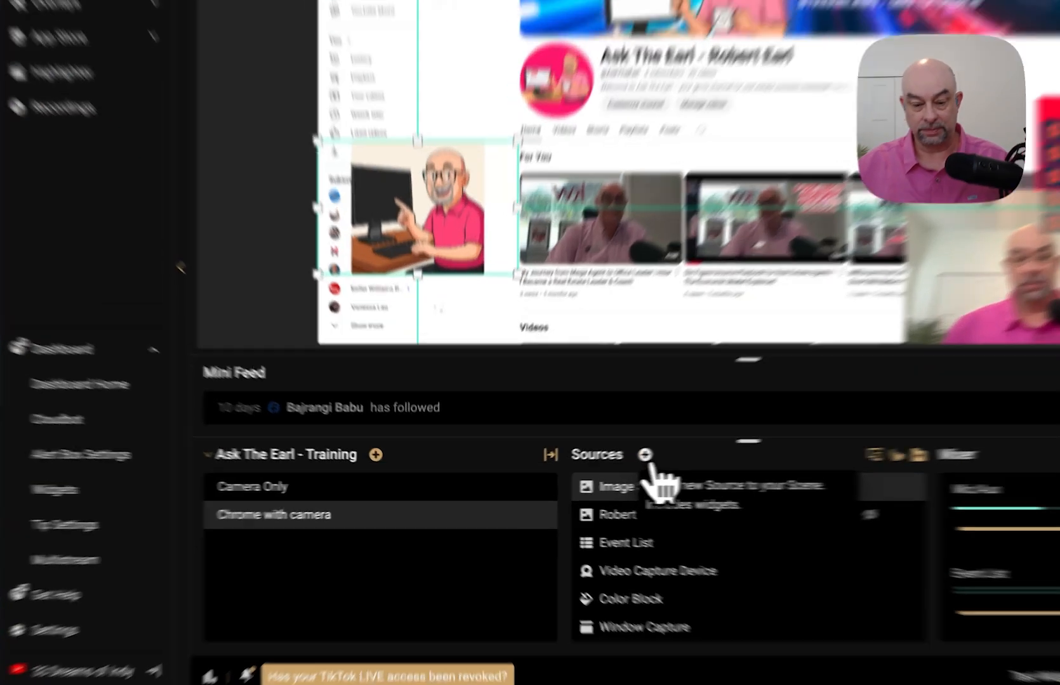
- Add a Text (FreeType 2) source with the default name, reading 'Thank You'
left_click(585, 467)
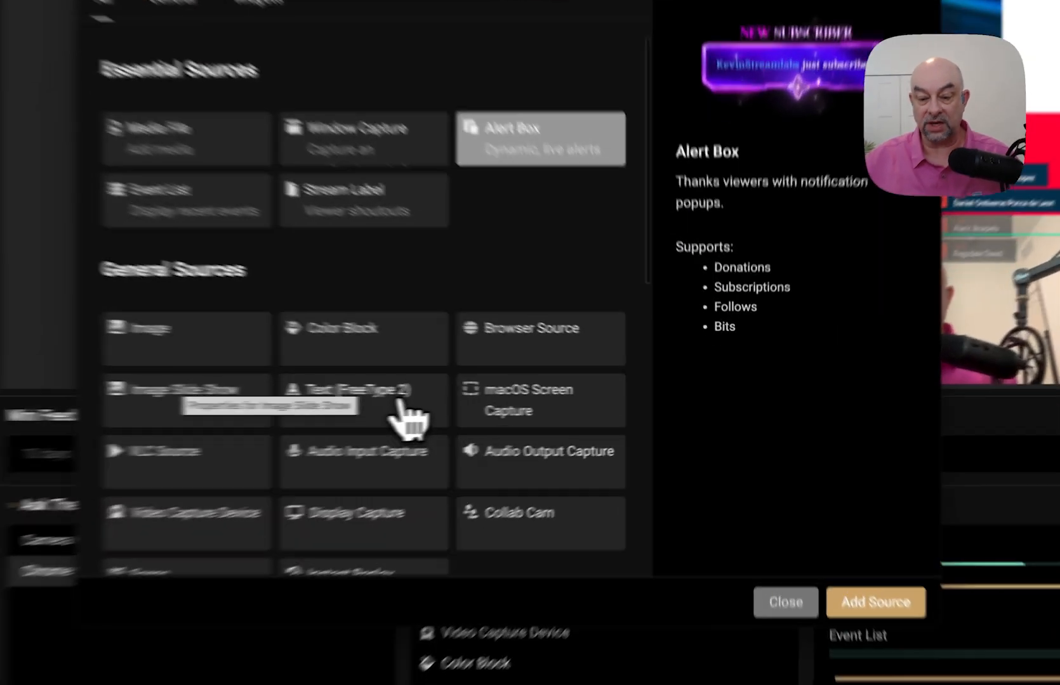
left_click(532, 409)
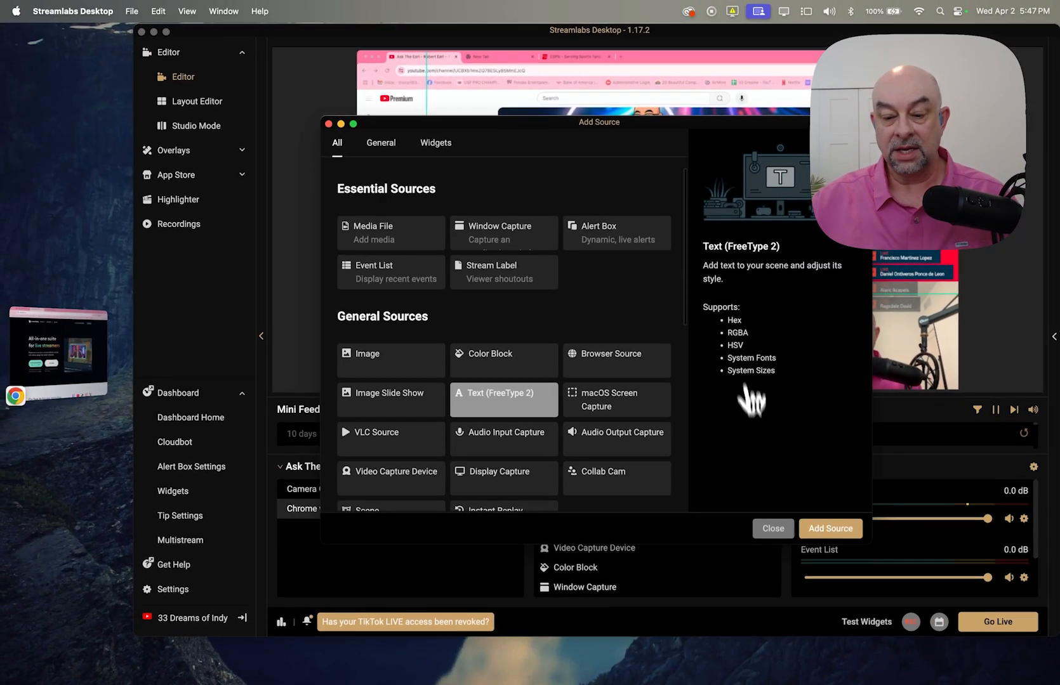
left_click(830, 528)
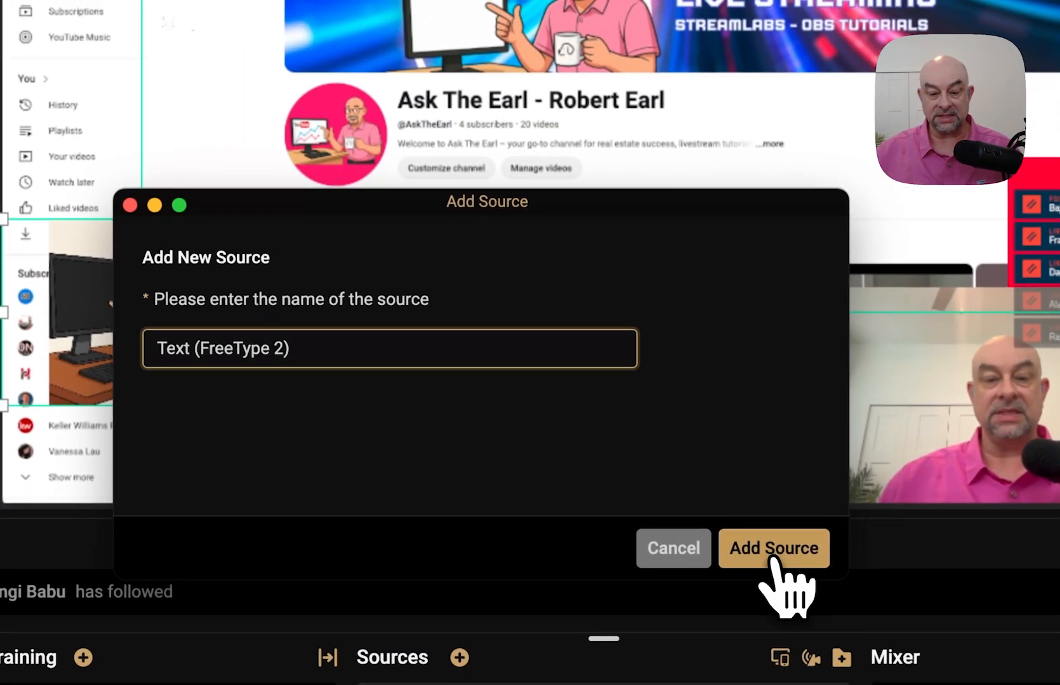
left_click(754, 519)
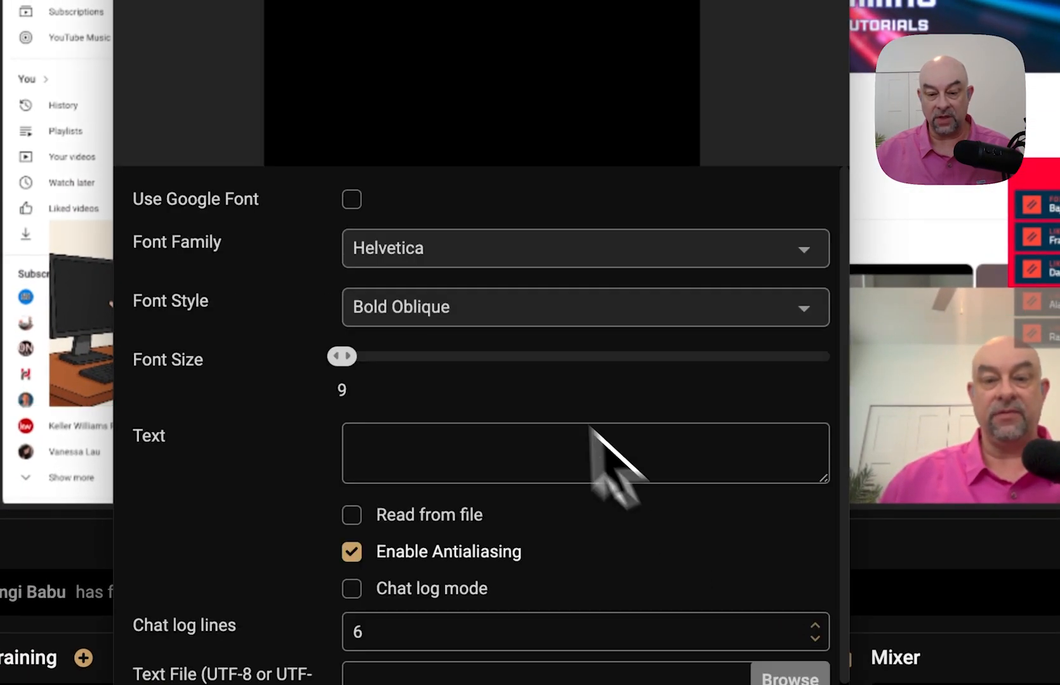
left_click(379, 448)
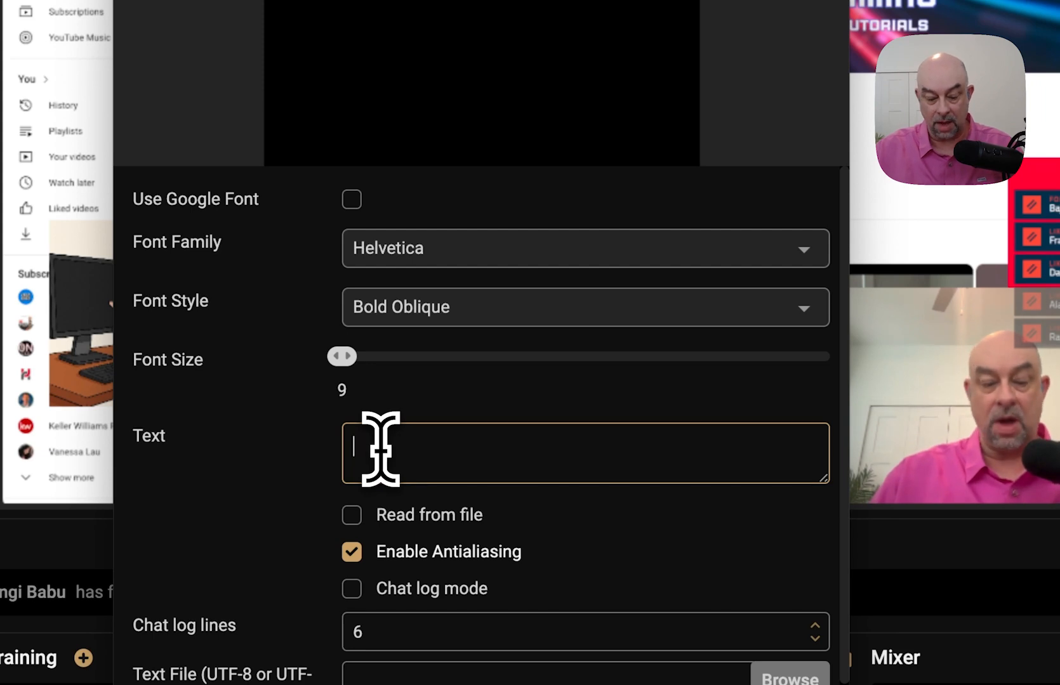
type("Thank")
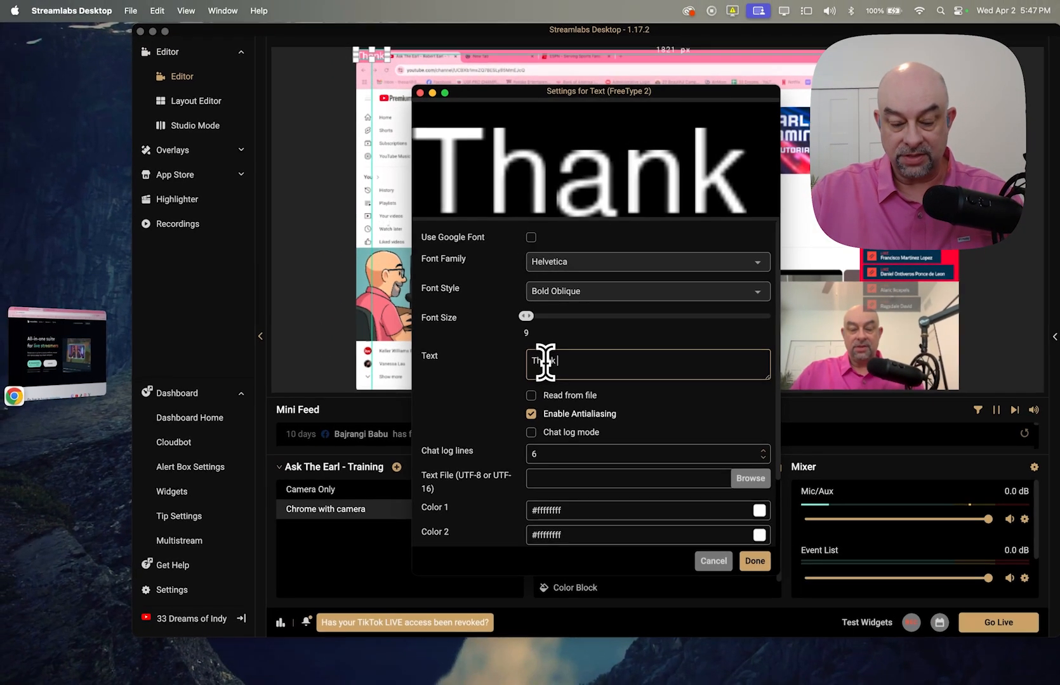
type(" You")
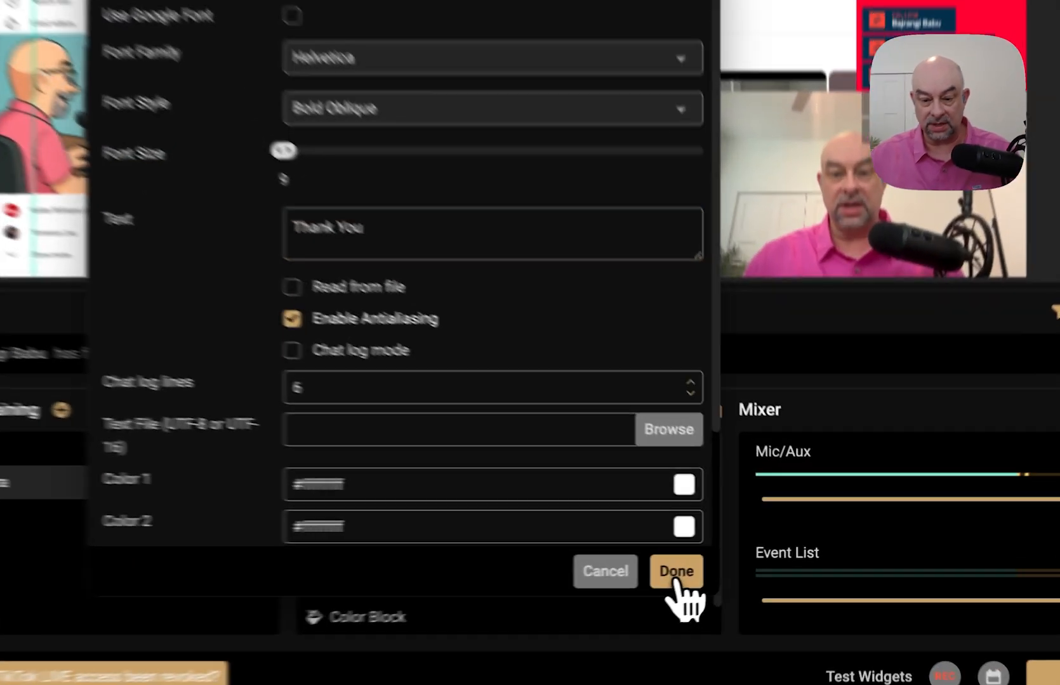
left_click(755, 562)
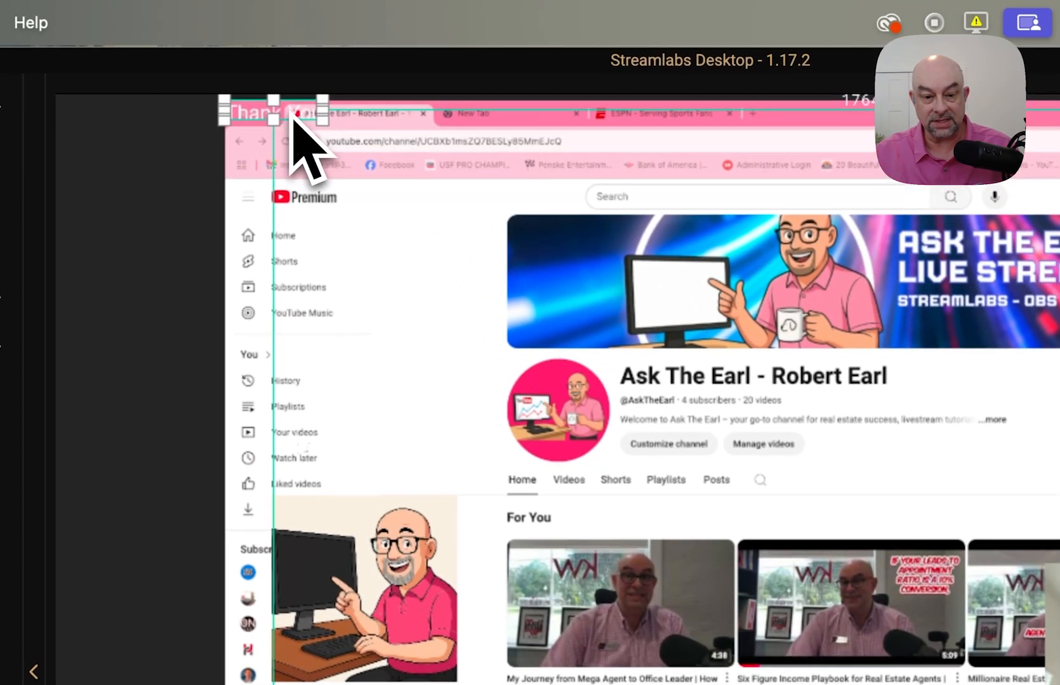
- Move the Thank You text onto the red block above the event list
left_click_drag(293, 112, 1059, 432)
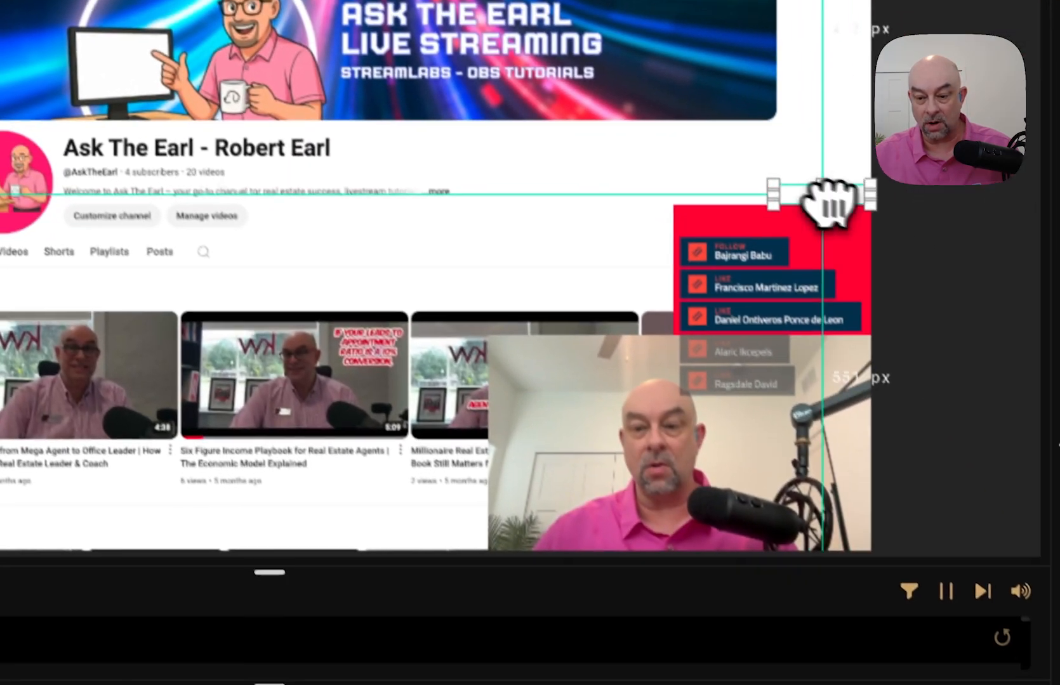
left_click_drag(831, 203, 788, 216)
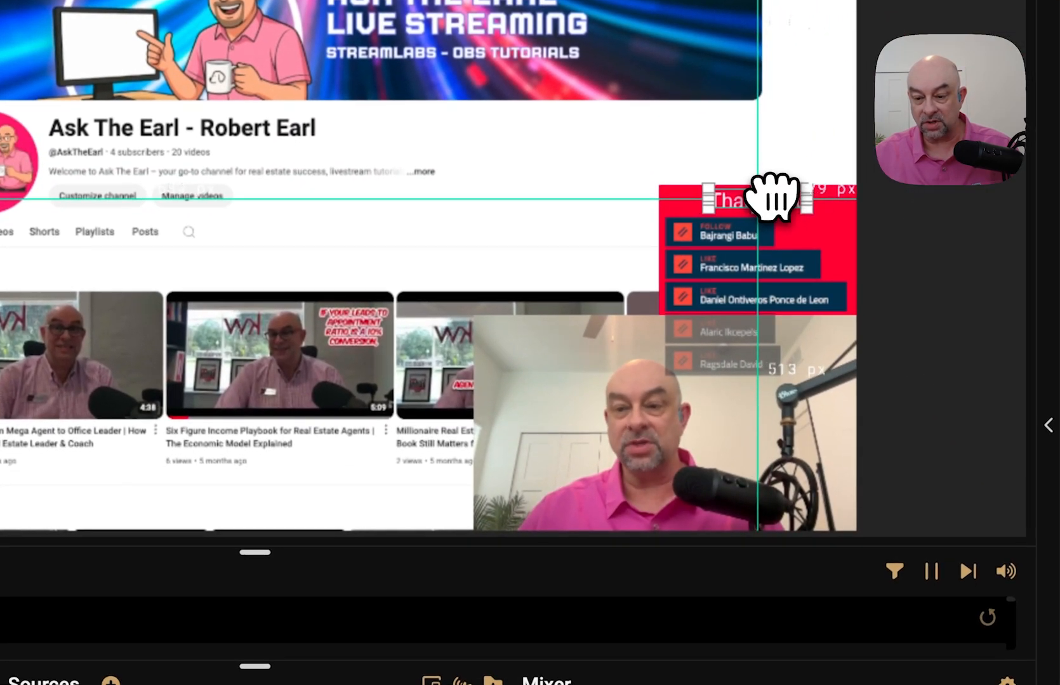
left_click(564, 150)
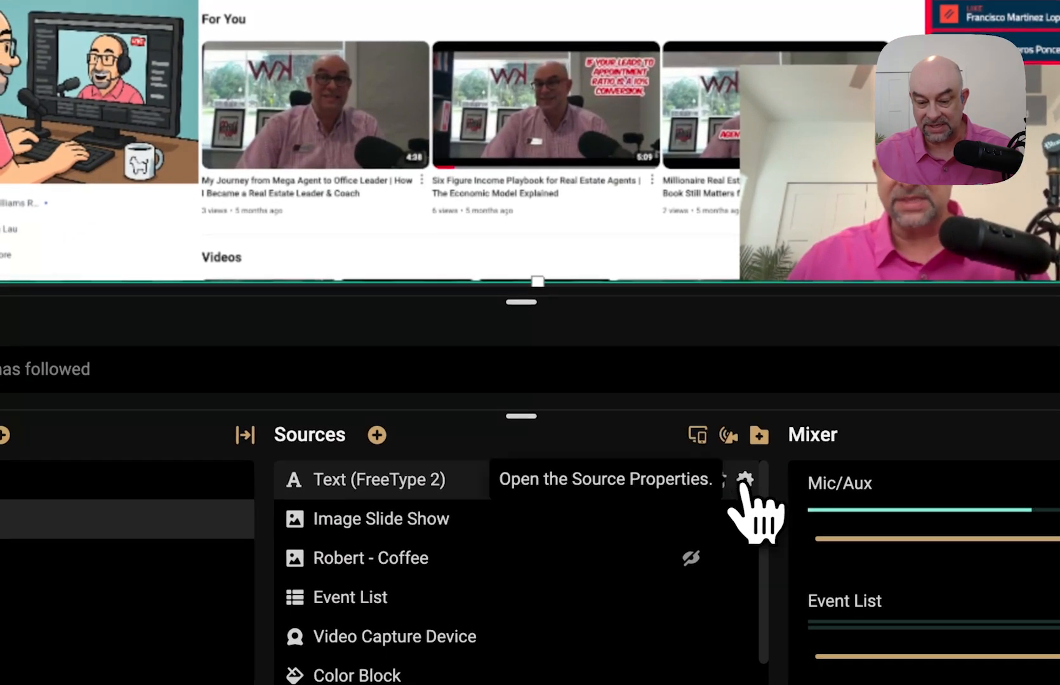
- Switch the Thank You text to the Shobhika font in Regular style
left_click(744, 480)
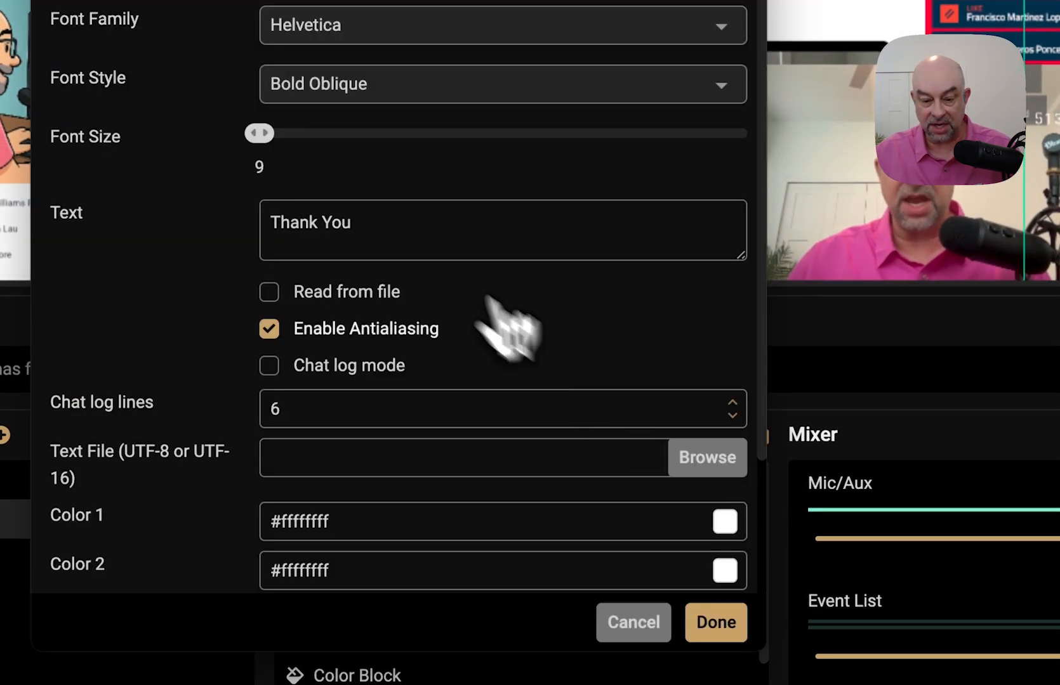
left_click(327, 95)
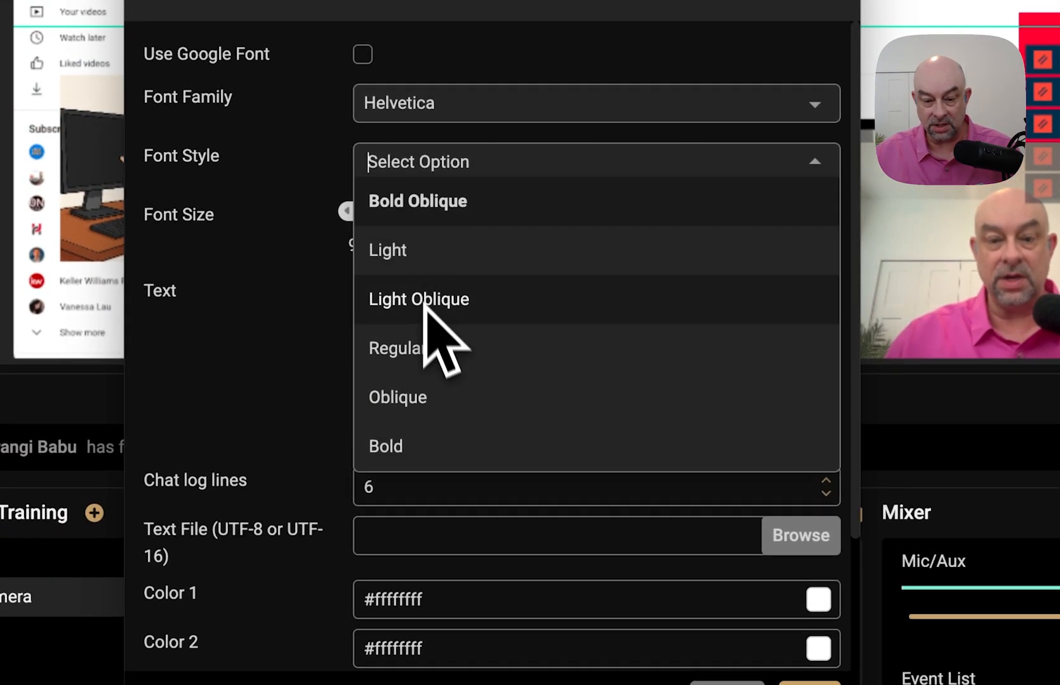
left_click(406, 100)
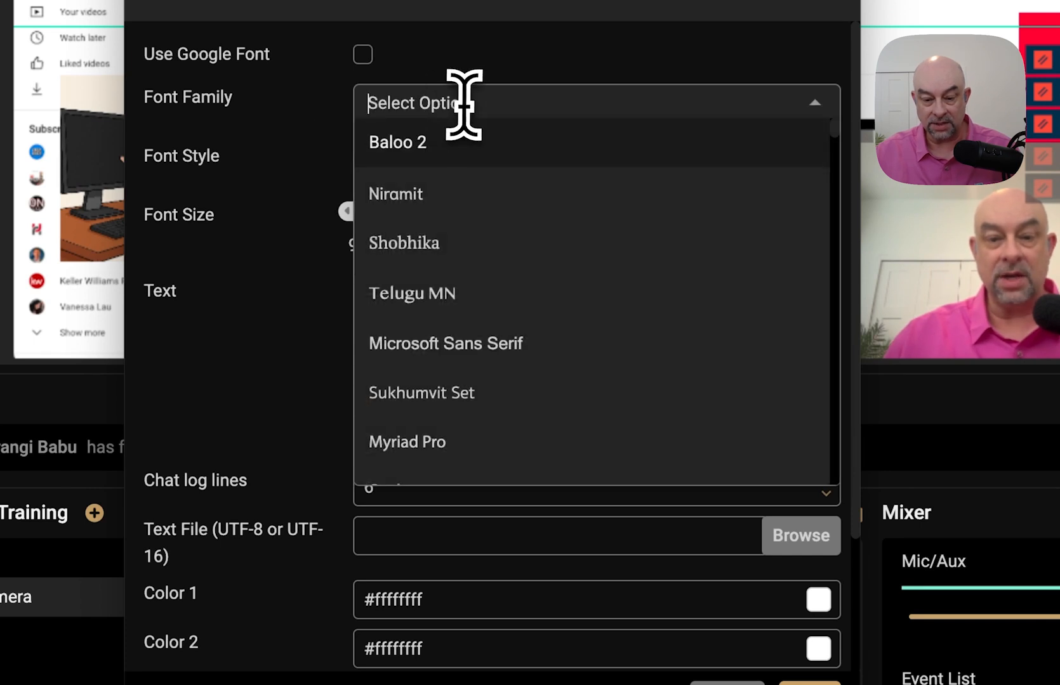
left_click(427, 263)
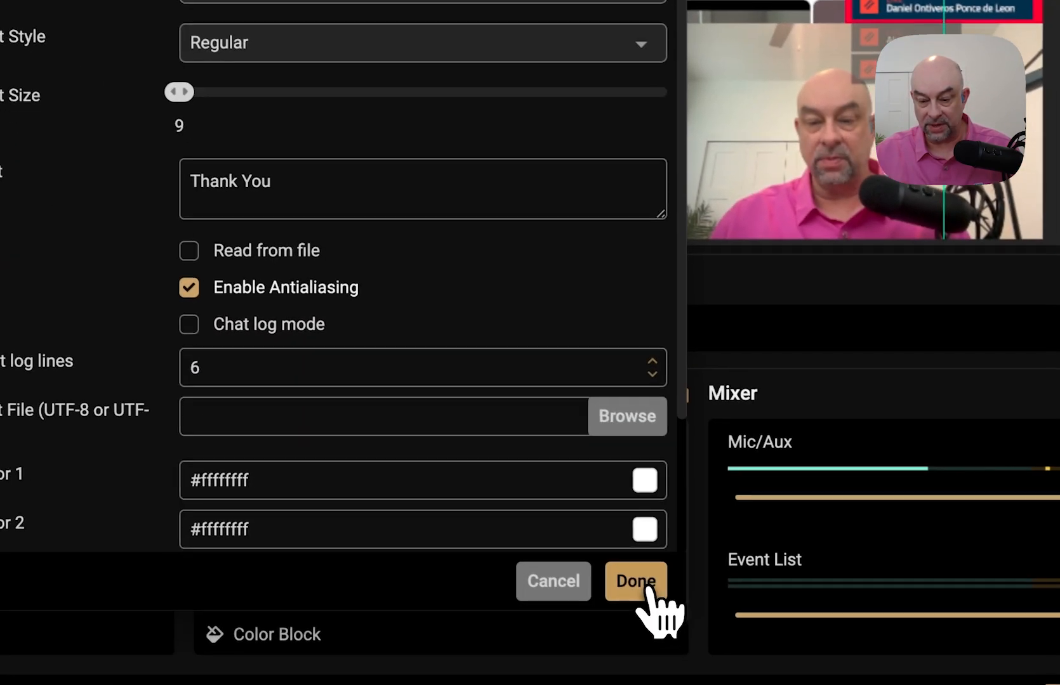
left_click(809, 682)
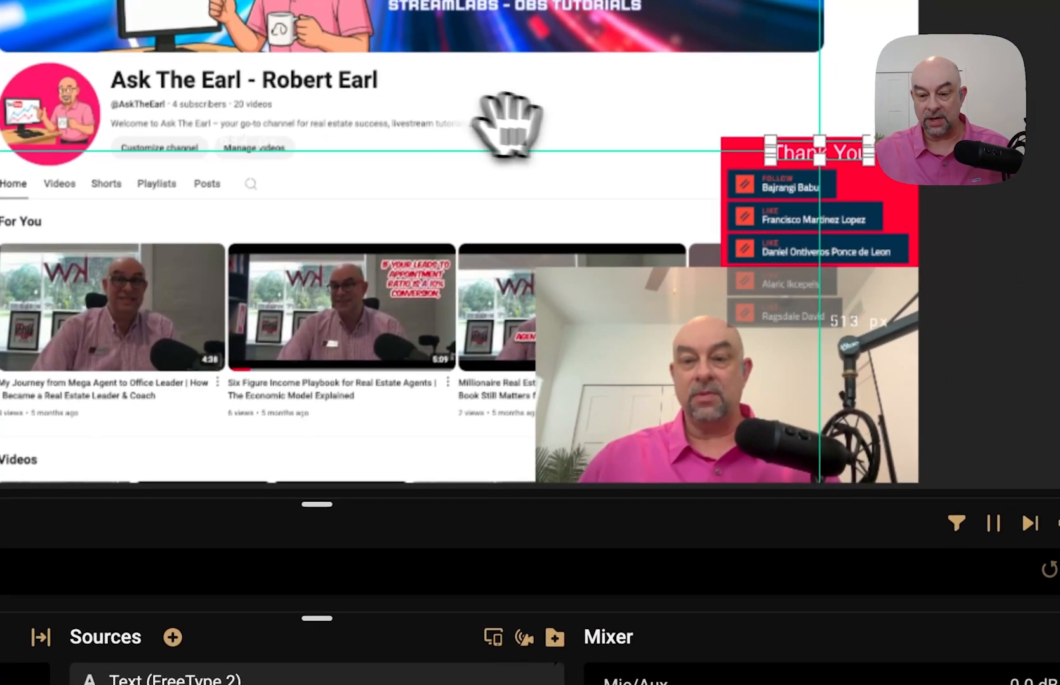
left_click(580, 125)
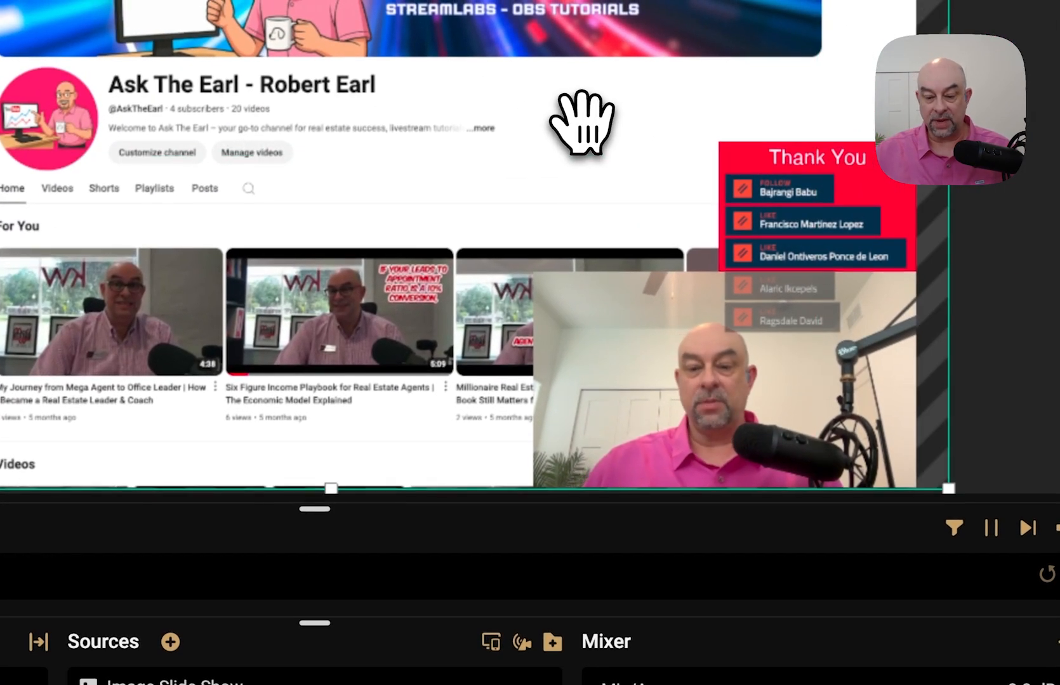
- Unhide the Image Slide Show and Robert - Coffee sources
scroll(517, 487, "up", 1)
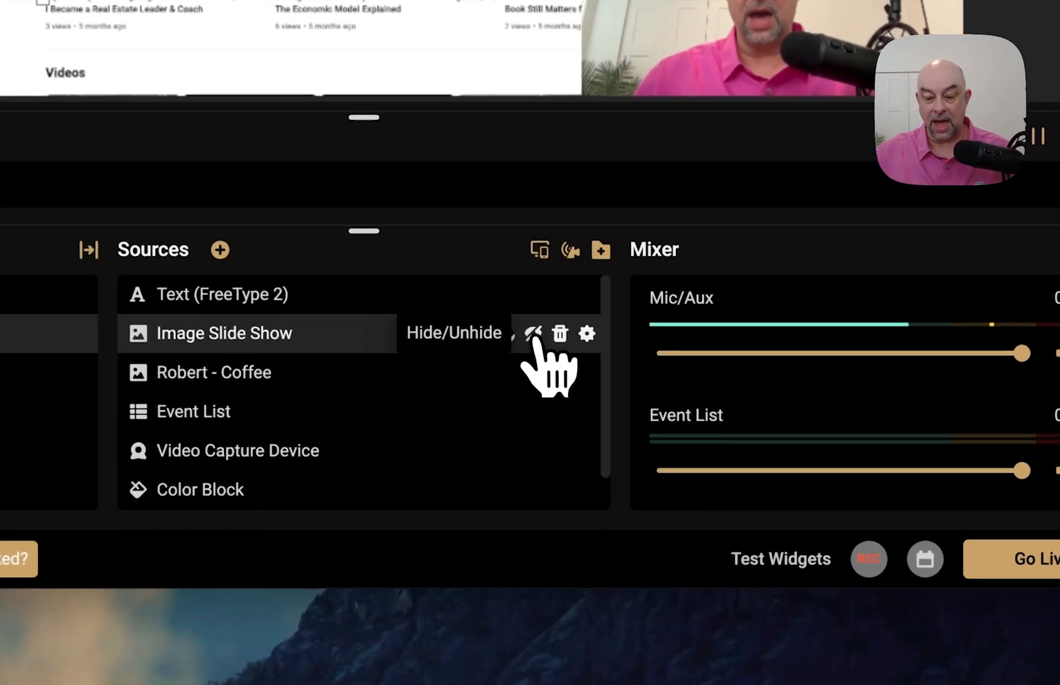
left_click(532, 334)
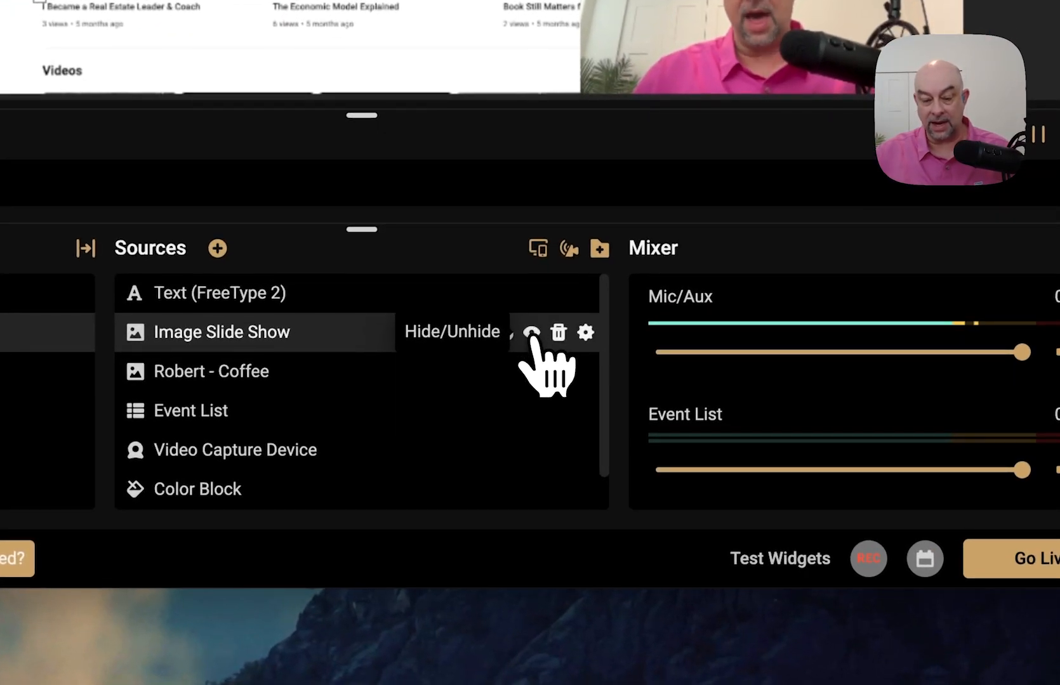
left_click(532, 377)
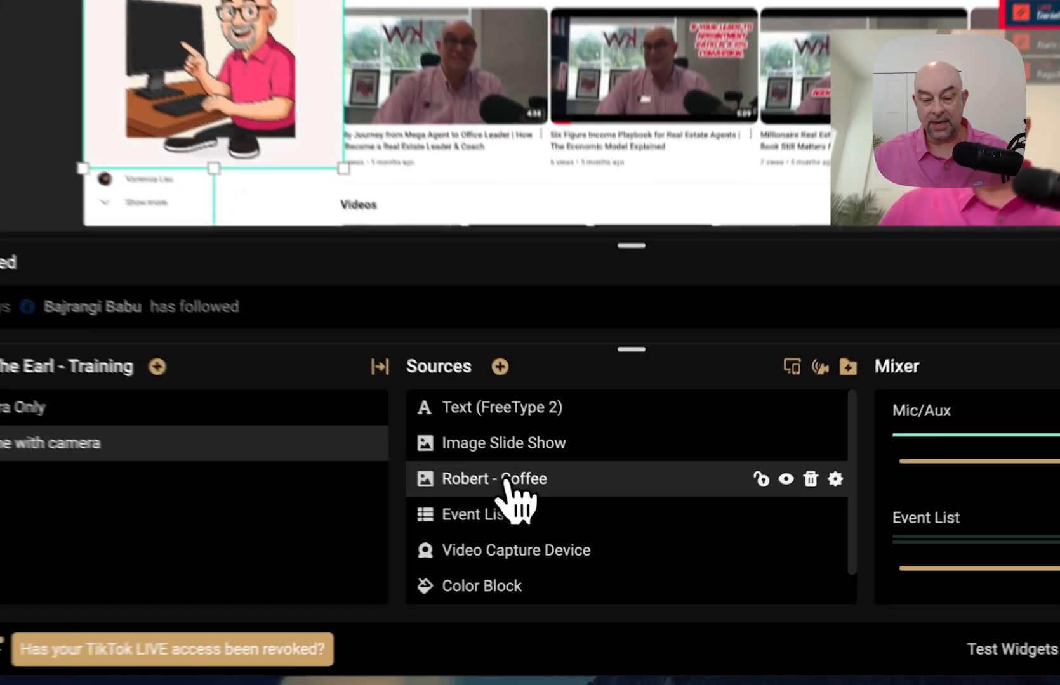
- Move Robert - Coffee above Image Slide Show, hide it, and open the Add Source list
left_click_drag(589, 533, 588, 505)
left_click_drag(487, 422, 449, 419)
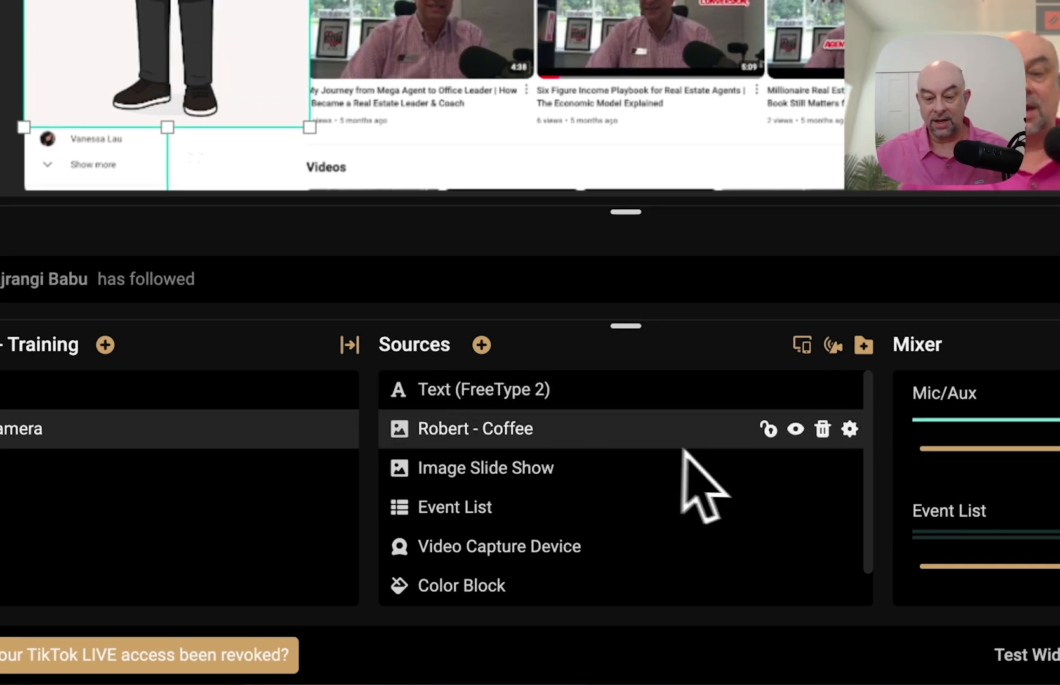
mouse_move(784, 438)
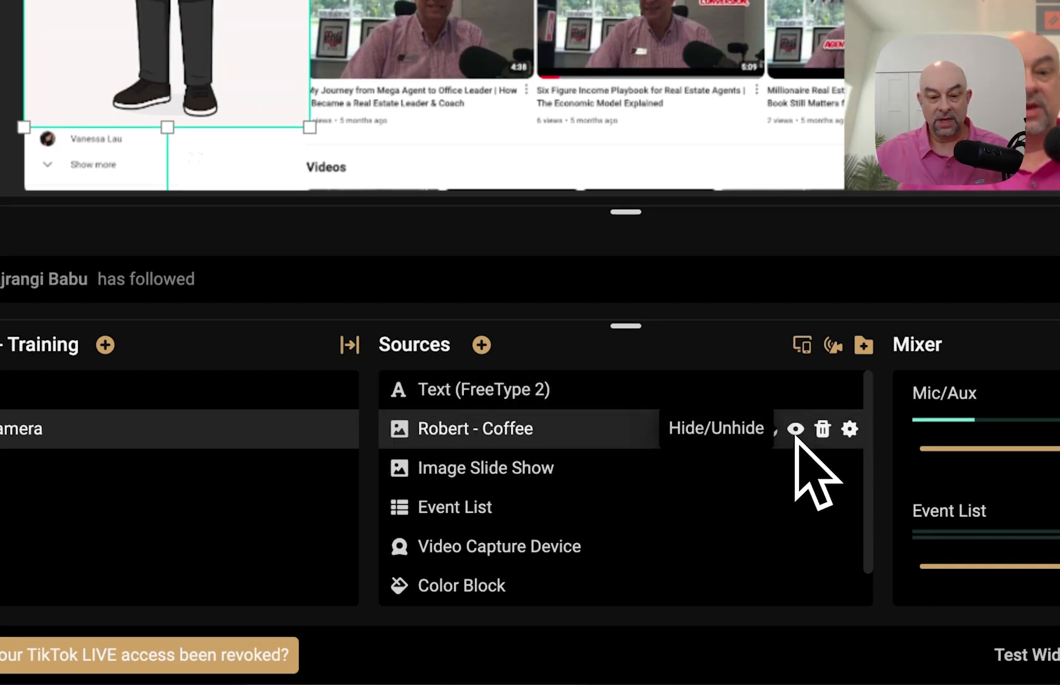
left_click(796, 435)
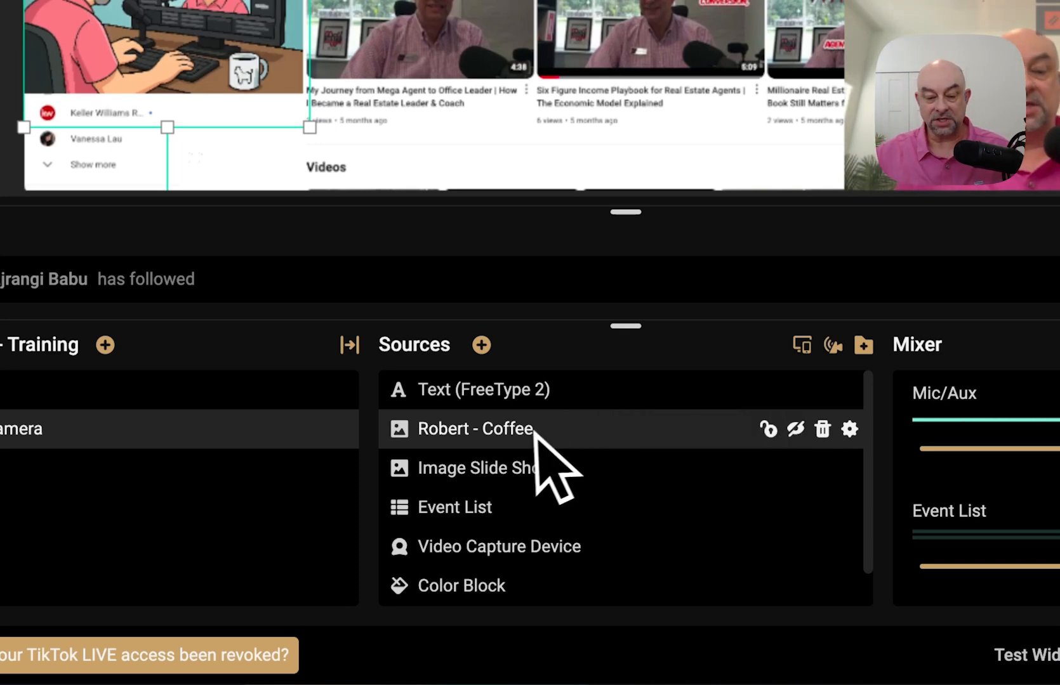
left_click(483, 346)
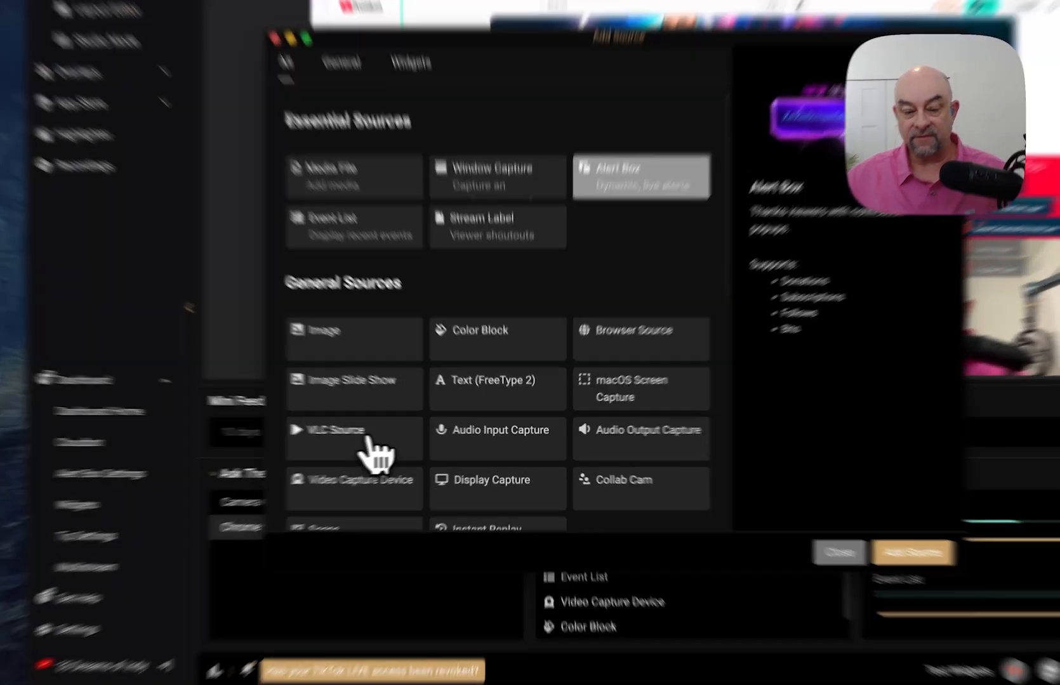
- Read the VLC Source, Audio Input Capture and Audio Output Capture descriptions, then close Add Source
left_click(402, 439)
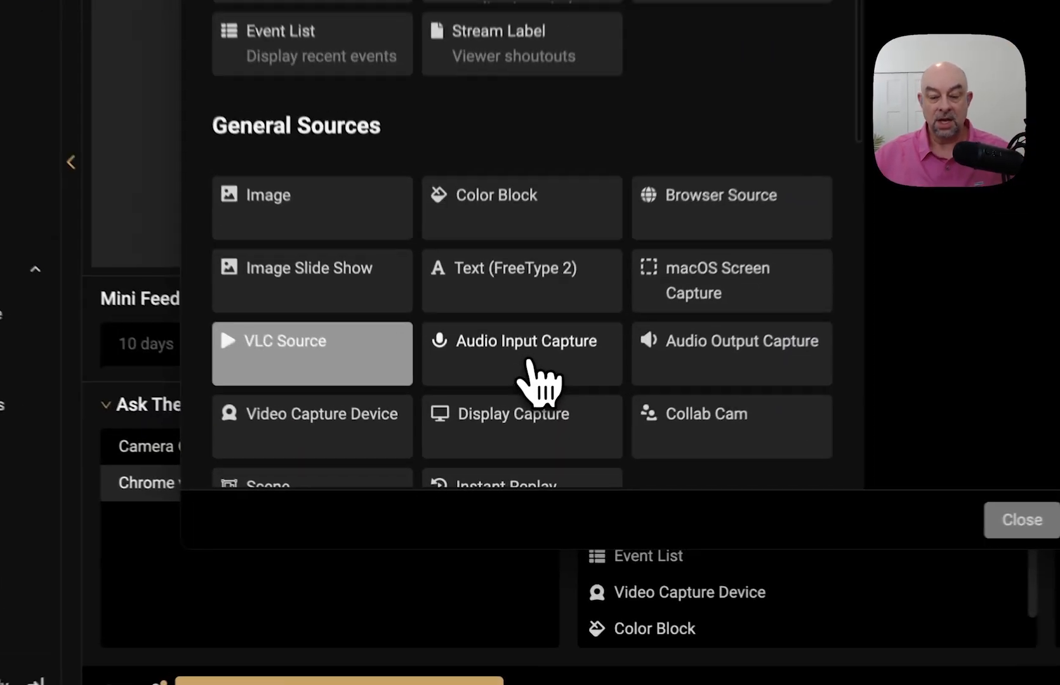
left_click(507, 442)
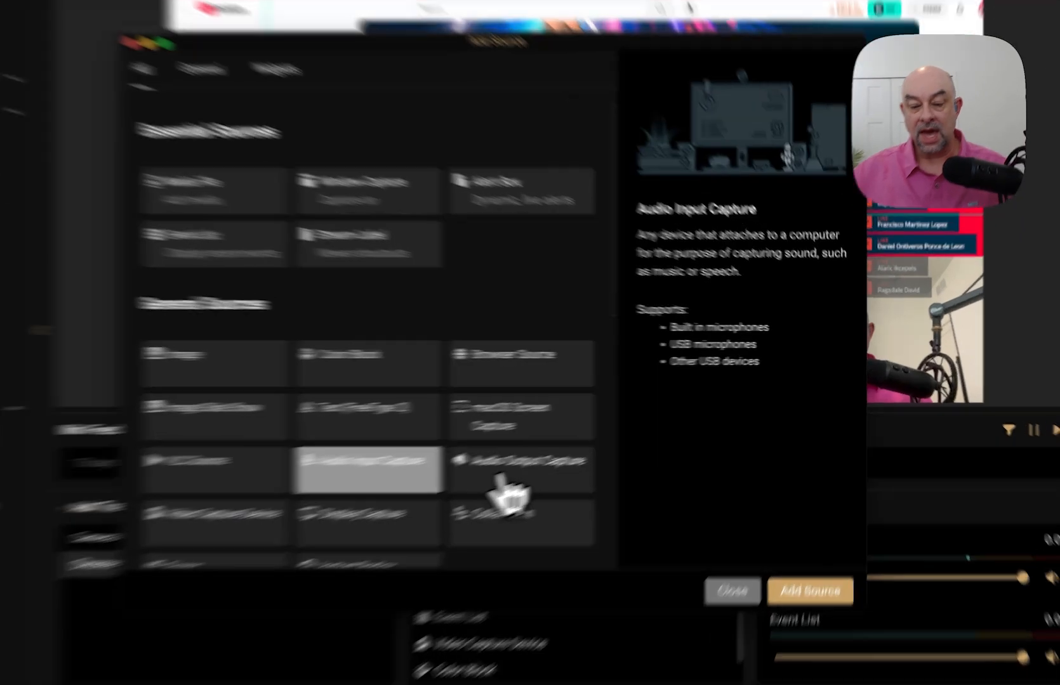
left_click(603, 444)
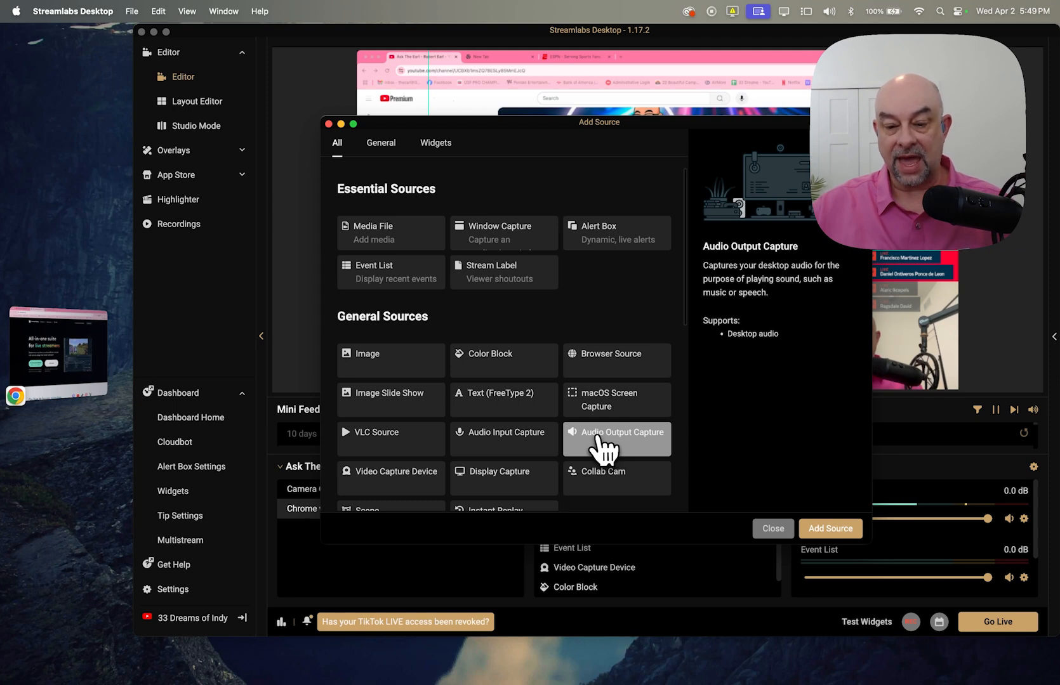
scroll(447, 377, "down", 3)
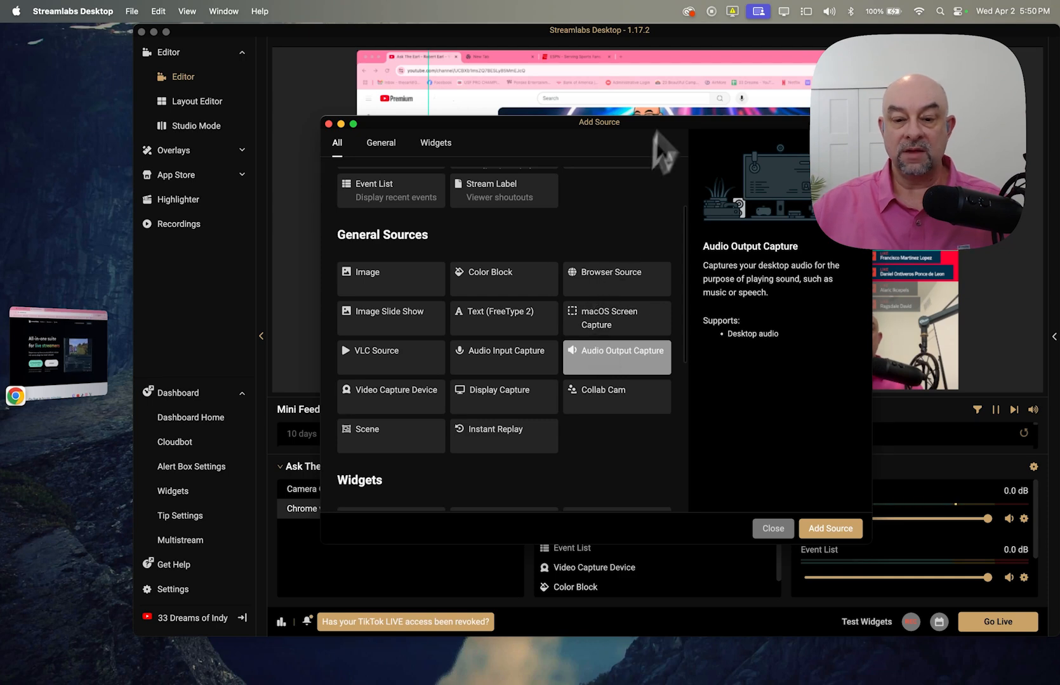
left_click(685, 62)
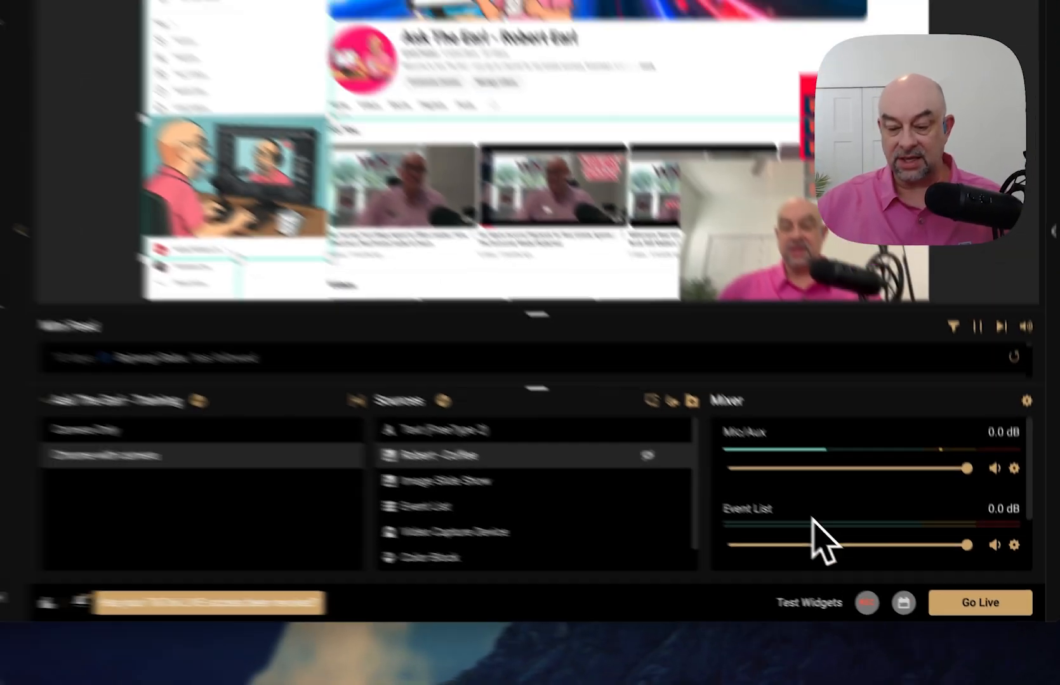
scroll(704, 438, "down", 2)
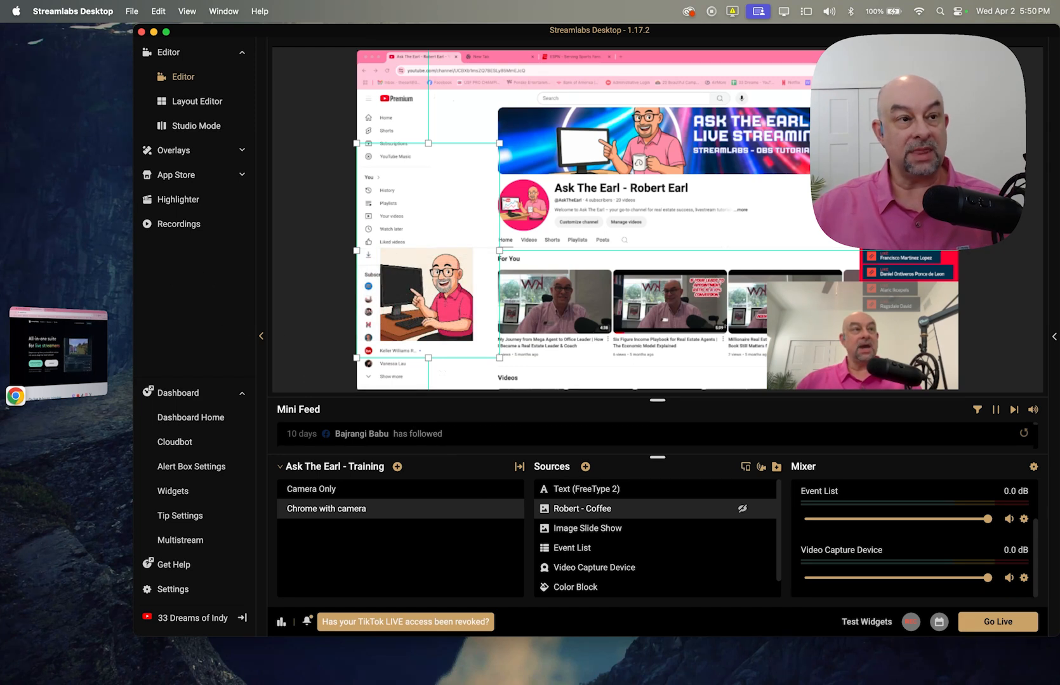
scroll(634, 247, "down", 5)
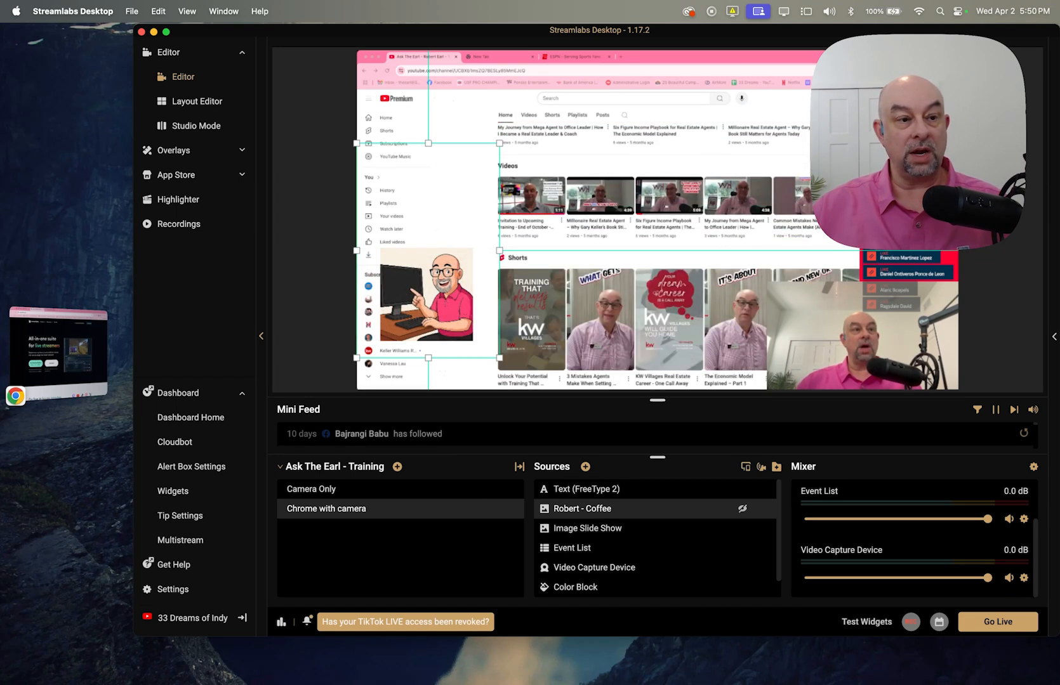
scroll(635, 254, "down", 2)
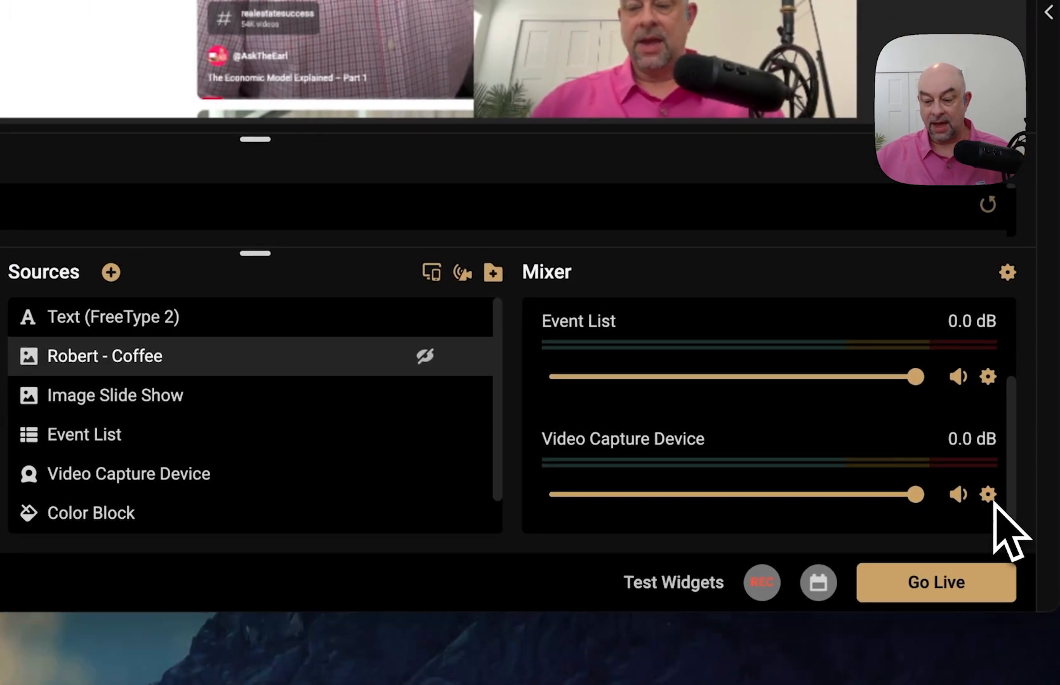
left_click(986, 495)
mouse_move(736, 449)
left_click(619, 456)
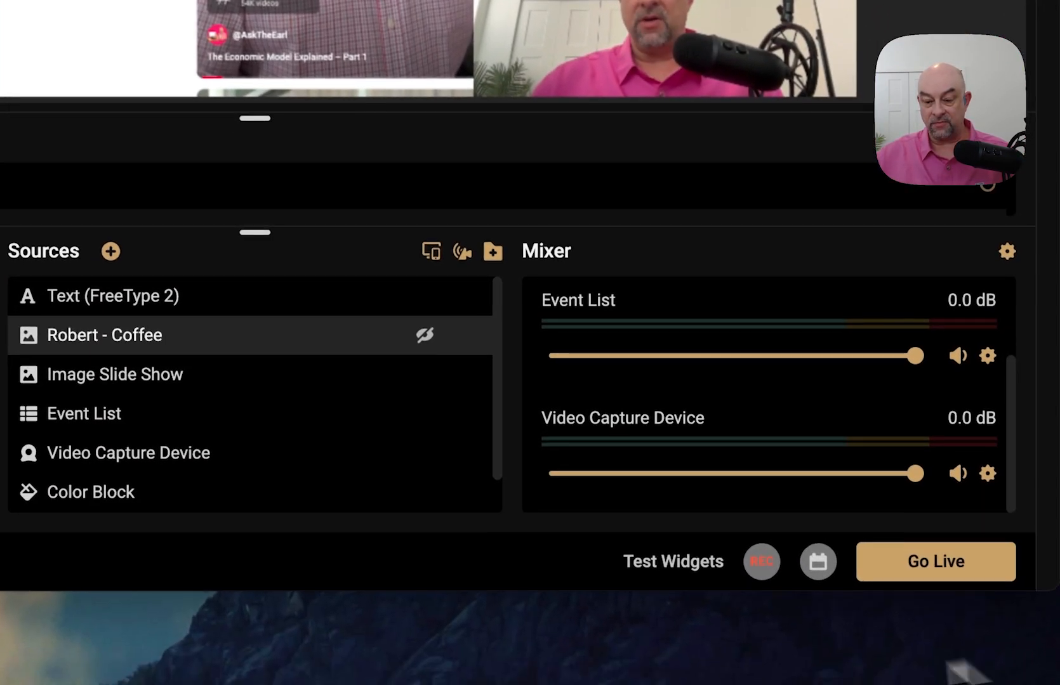
- In advanced audio settings, set the webcam Video Capture Device to Monitor Only (mute output)
left_click(1007, 248)
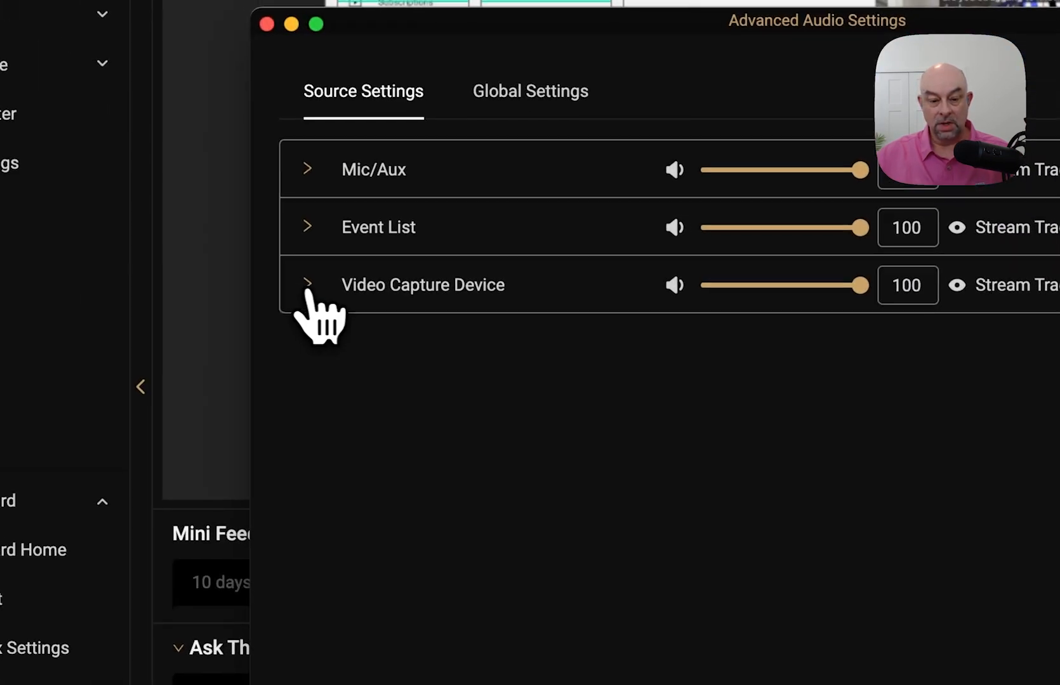
left_click(260, 264)
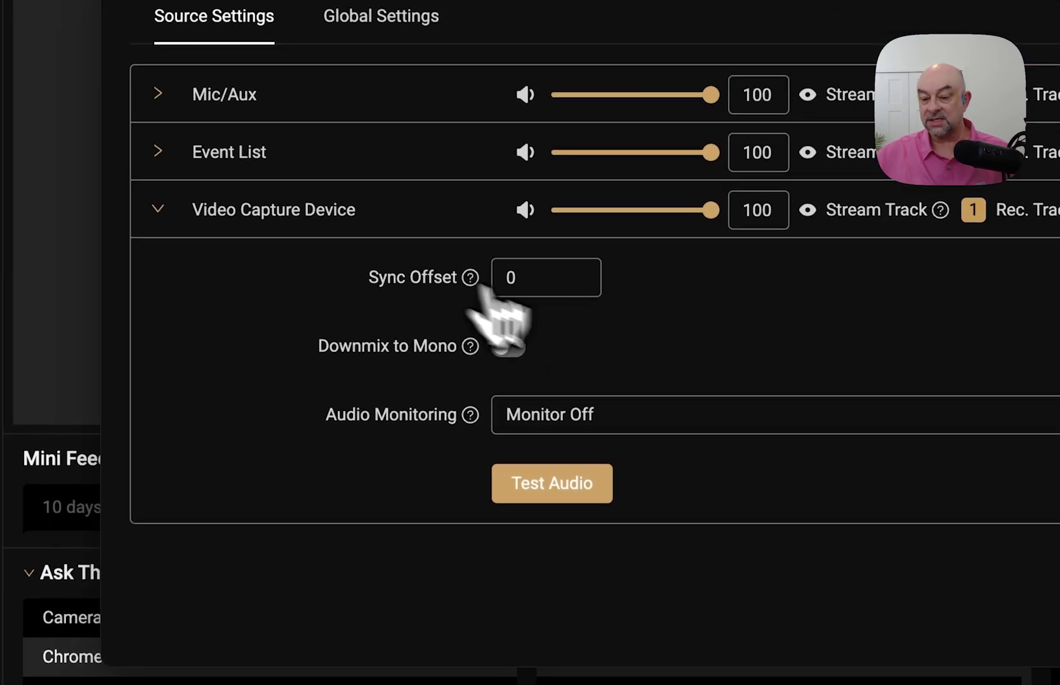
left_click(730, 438)
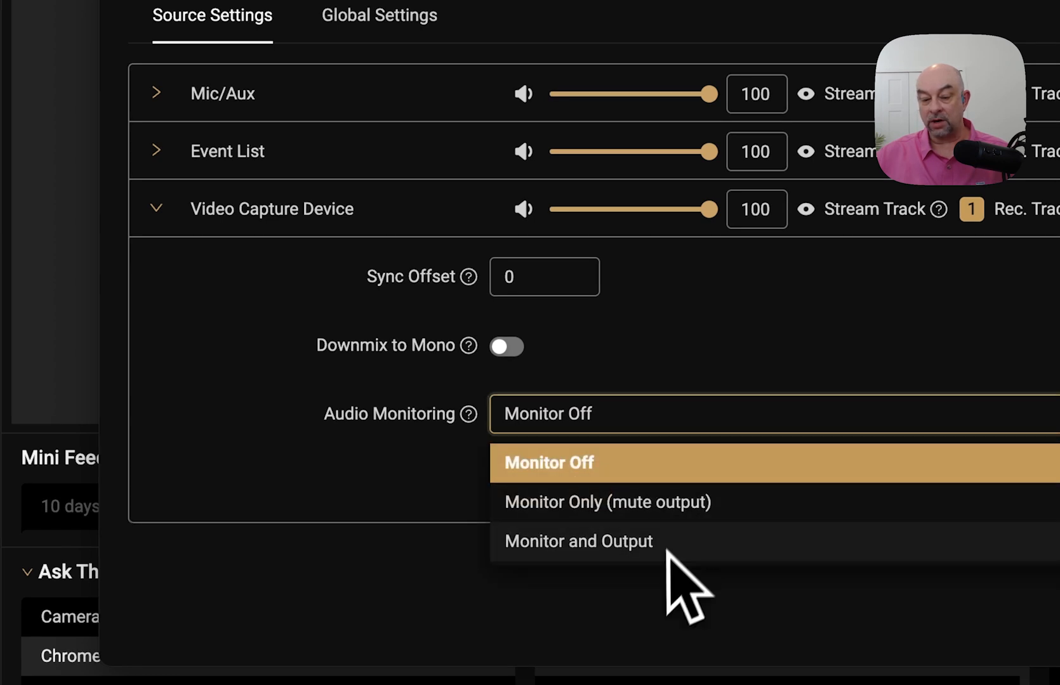
left_click(610, 503)
left_click(654, 416)
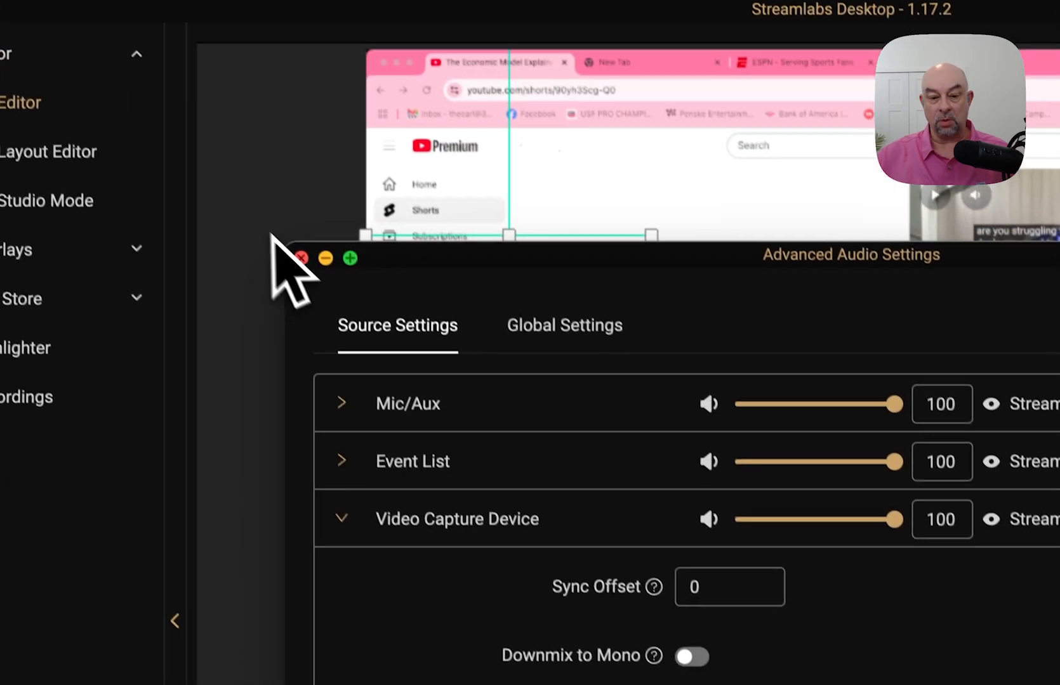
left_click(310, 275)
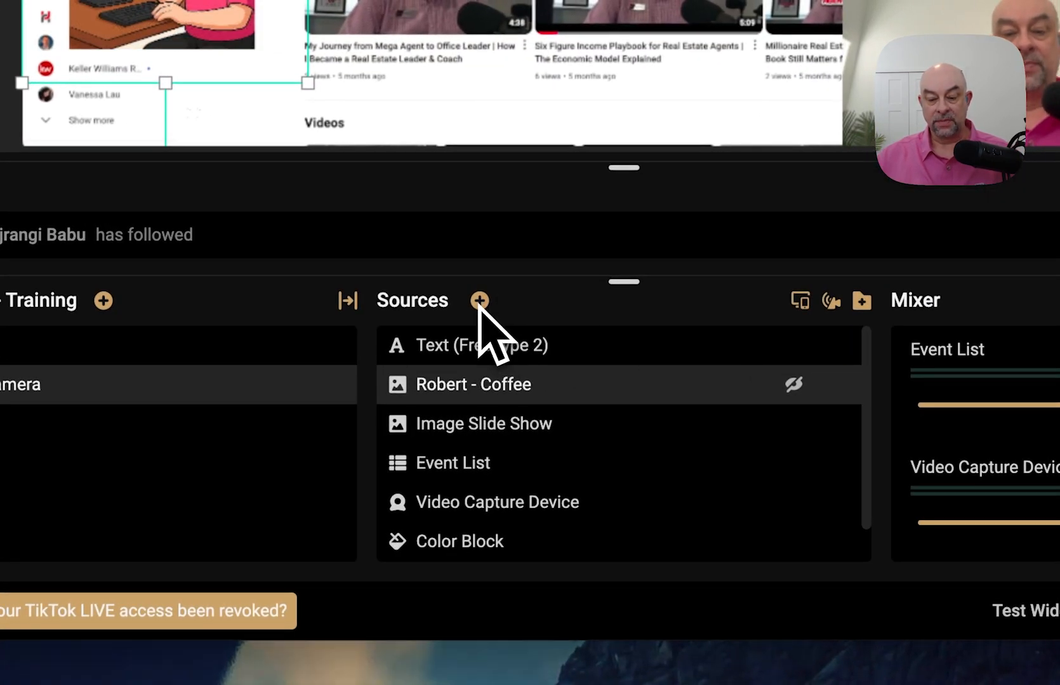
- Open Add Source and read the Video Capture Device, Display Capture and Collab Cam descriptions
left_click(480, 302)
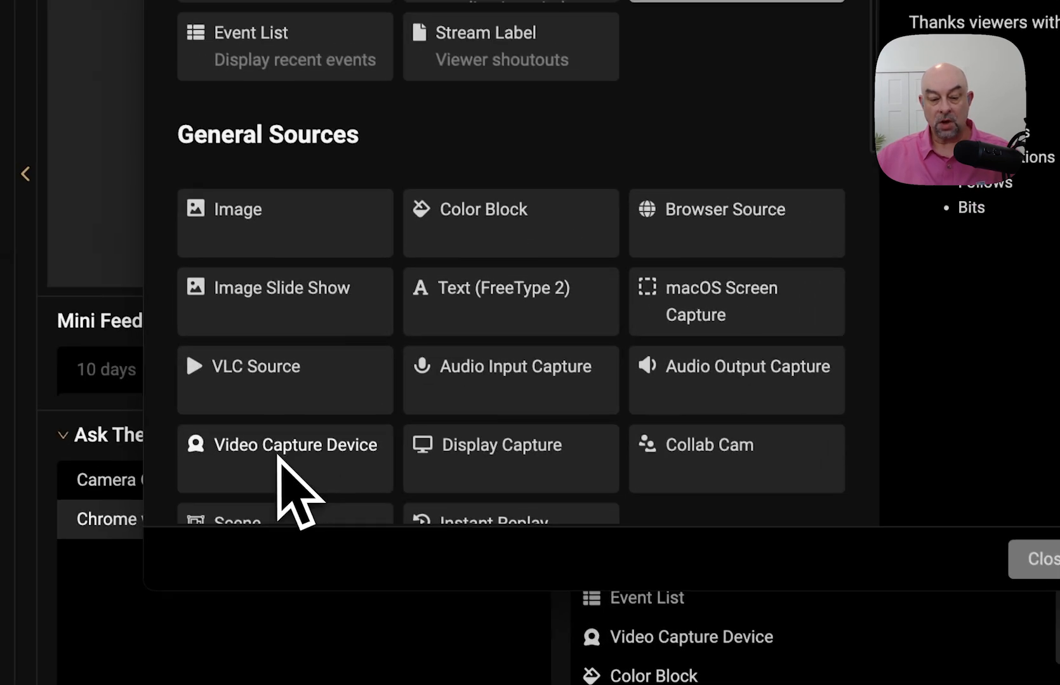
scroll(242, 438, "down", 5)
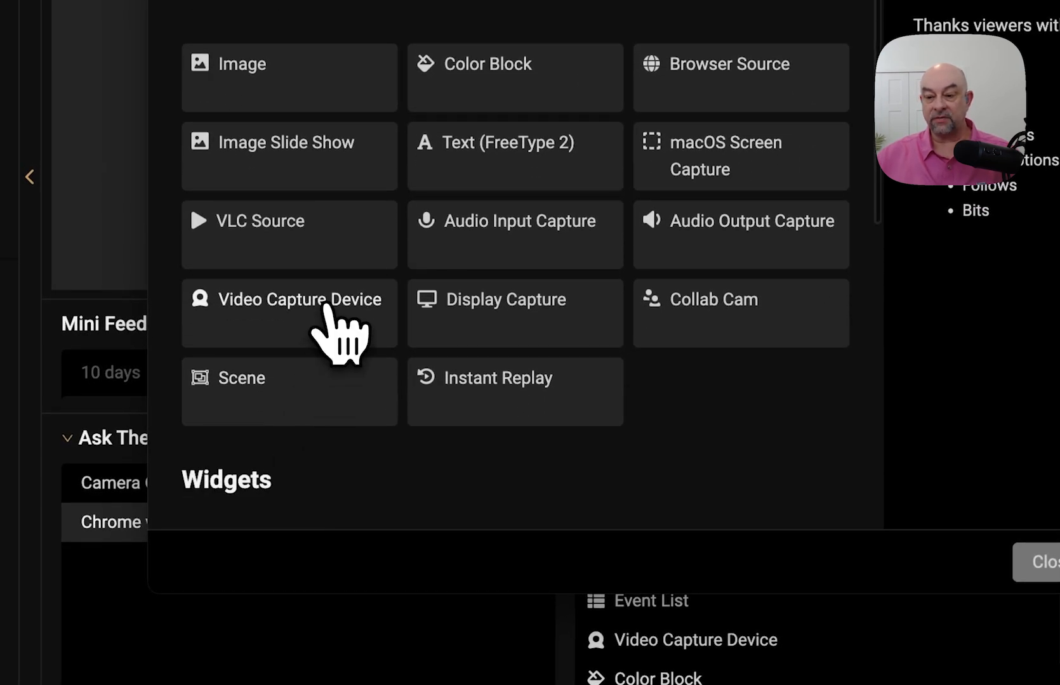
left_click(326, 305)
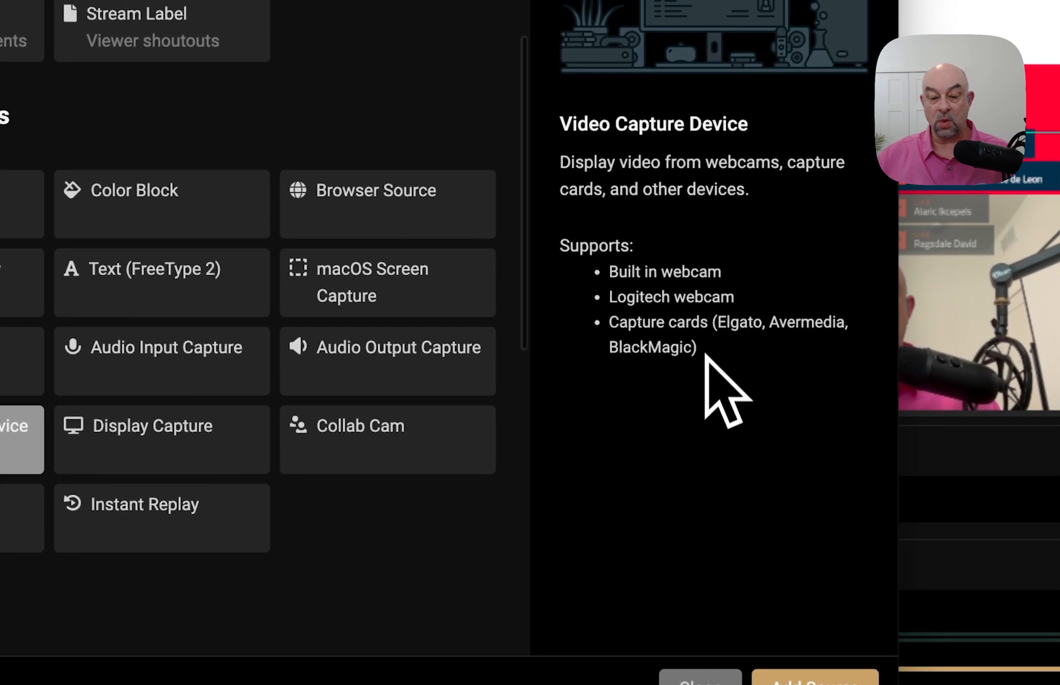
left_click(140, 438)
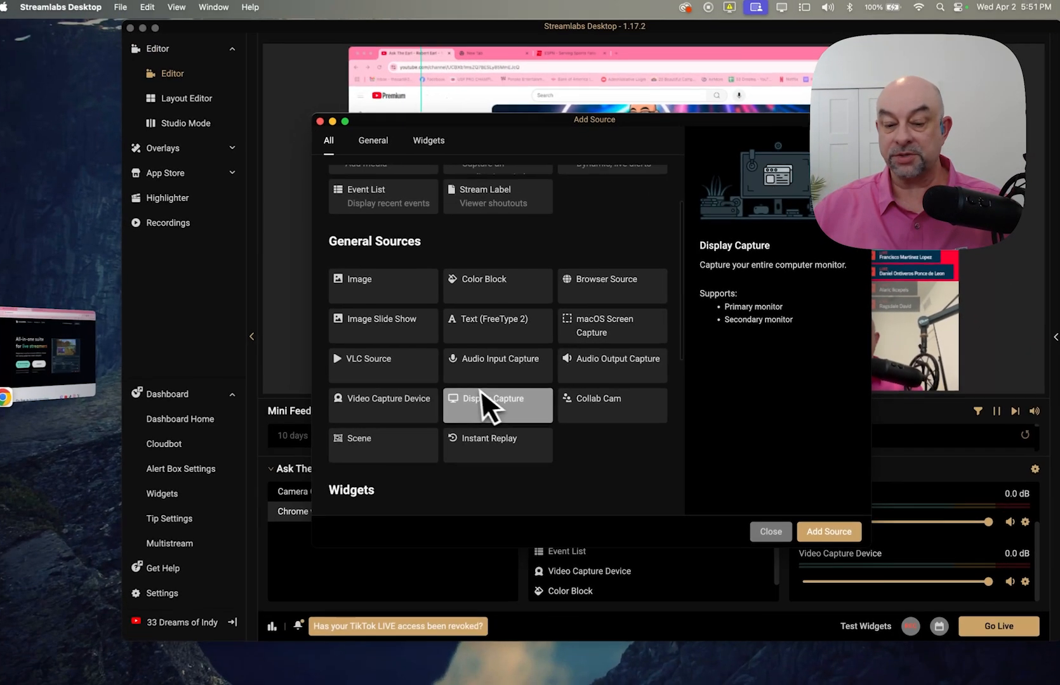
scroll(404, 322, "up", 3)
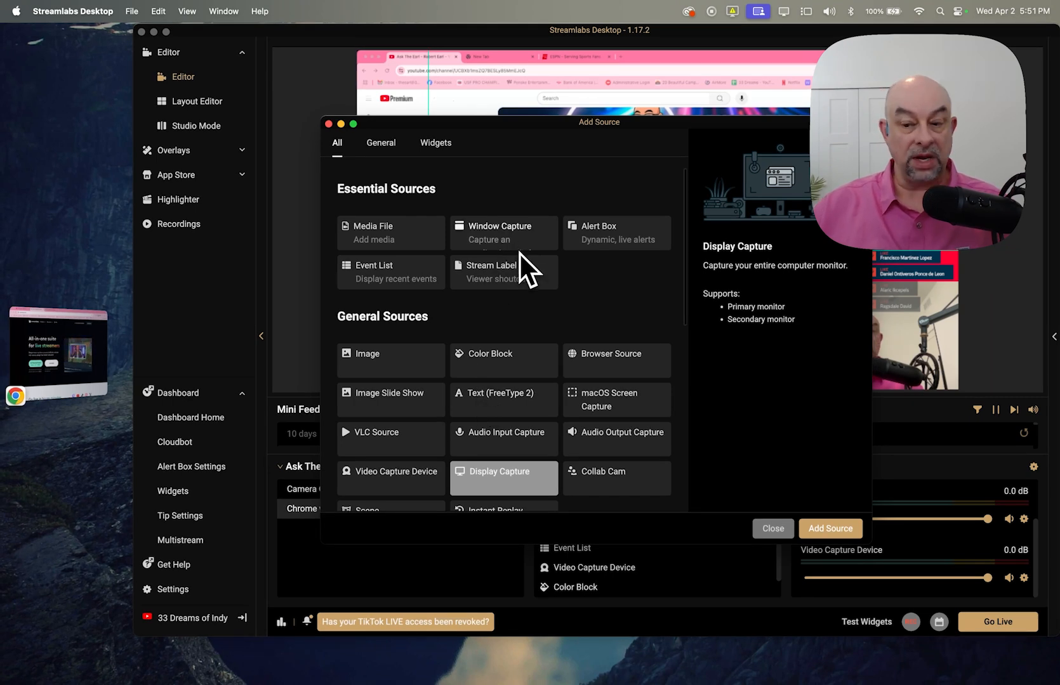
scroll(533, 333, "down", 5)
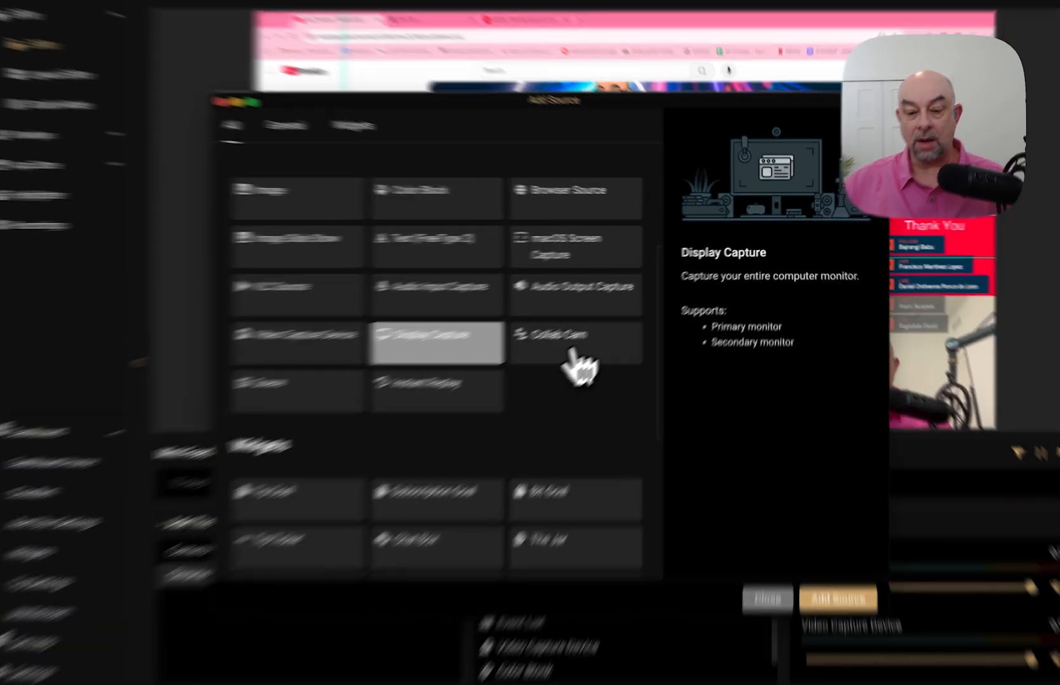
left_click(614, 326)
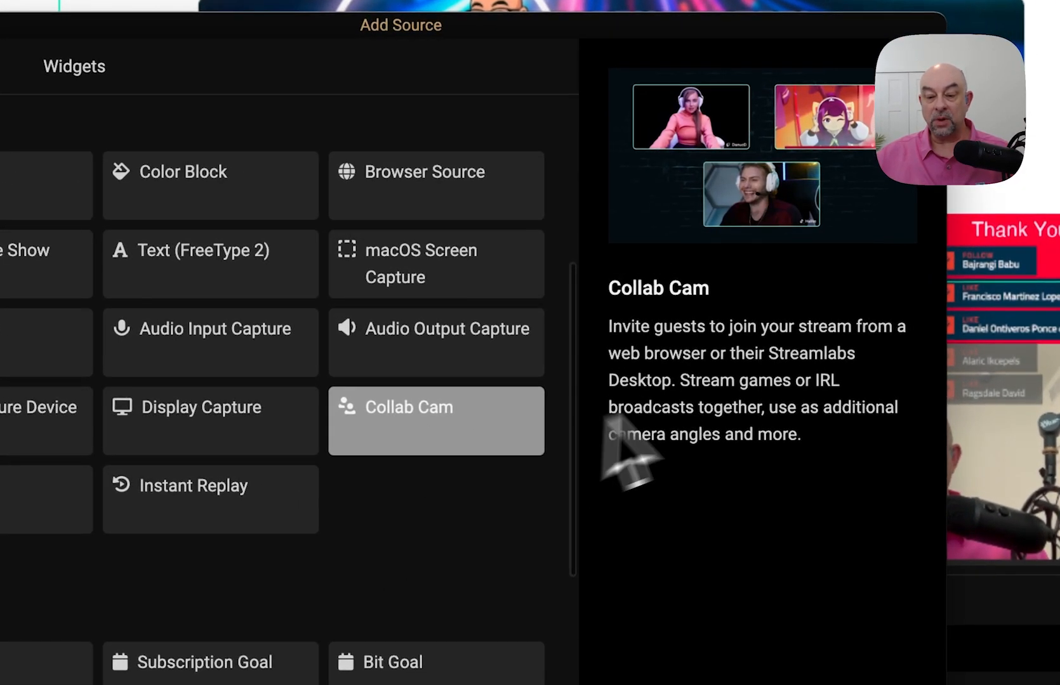
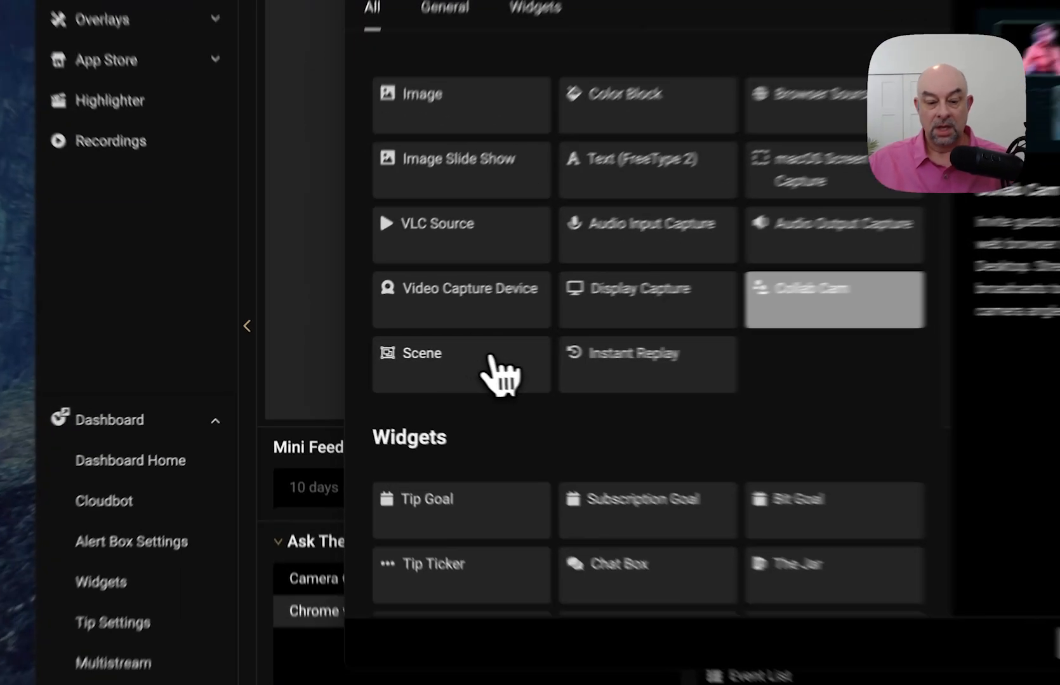
- Read the Scene and Instant Replay source descriptions, then close Add Source without adding anything
left_click(403, 358)
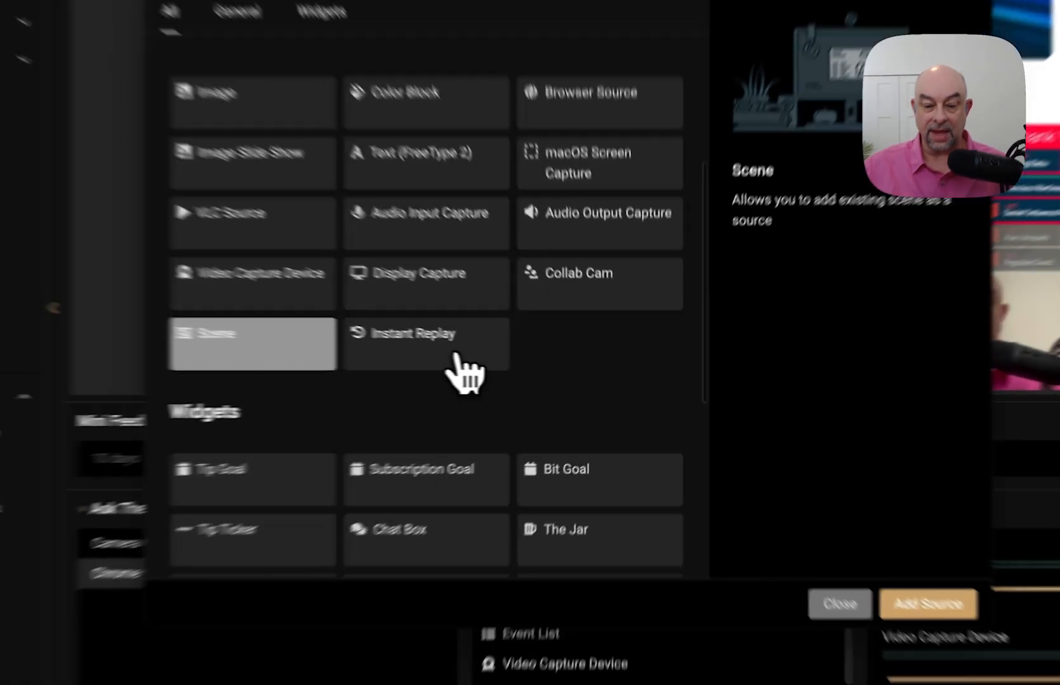
left_click(525, 367)
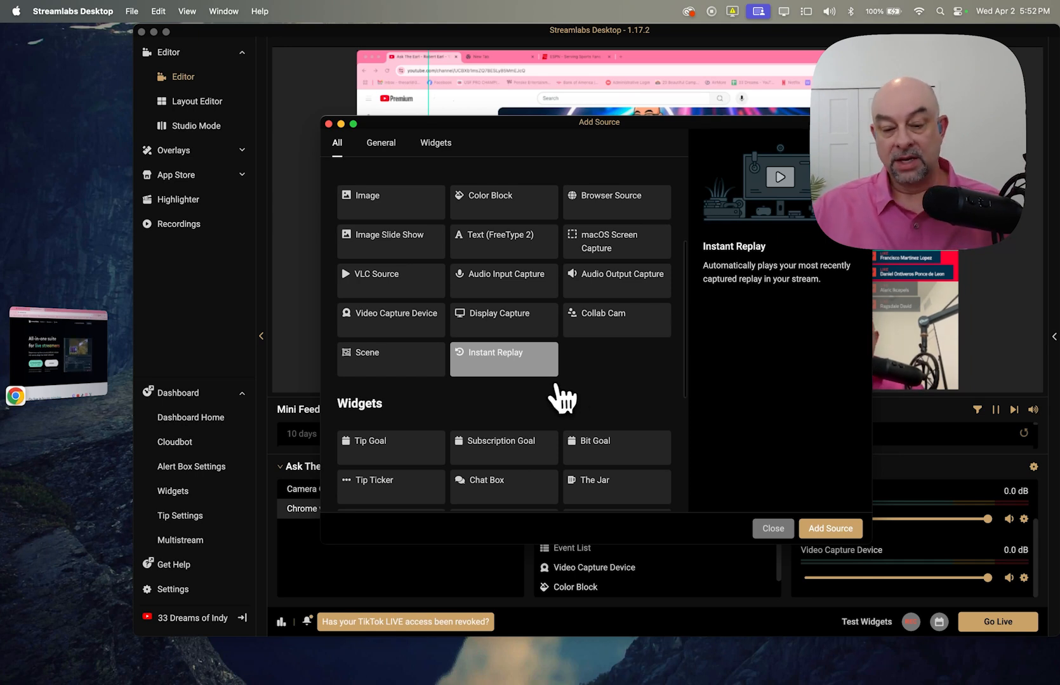
left_click(801, 529)
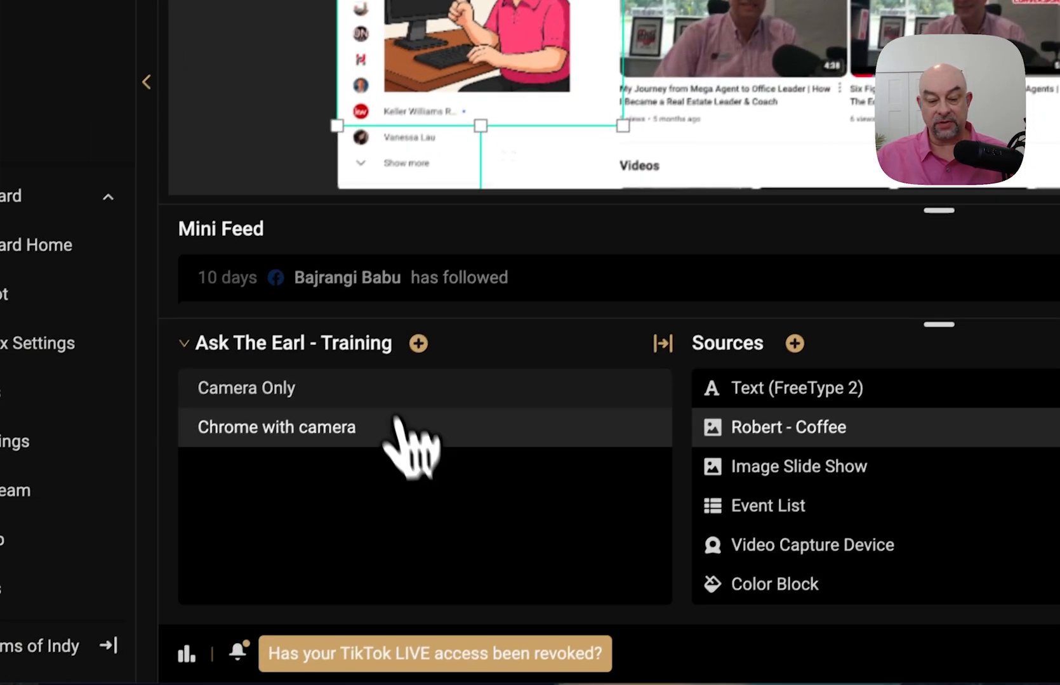
left_click(381, 389)
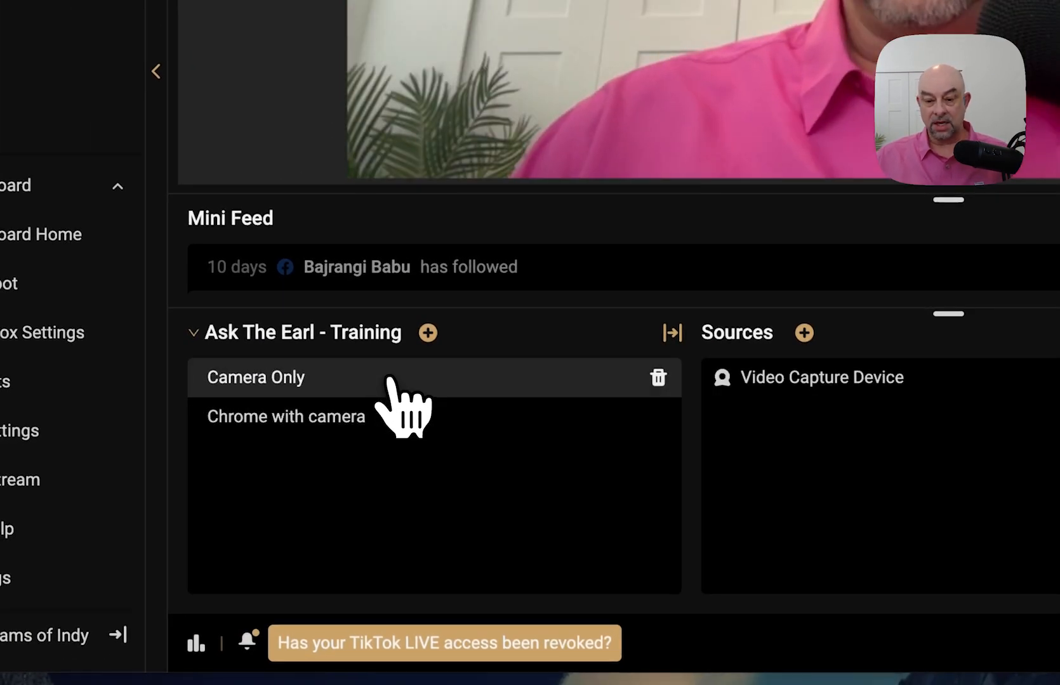
left_click(399, 445)
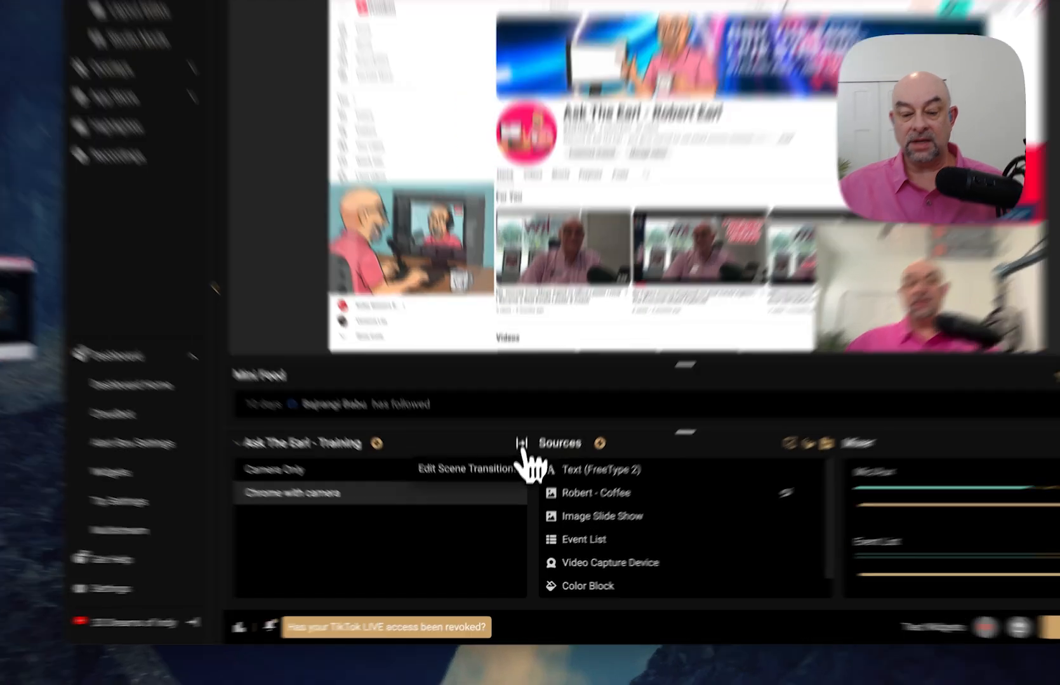
- Switch the Global Transition type from Cut to Luma Wipe in Scene Transitions
left_click(520, 470)
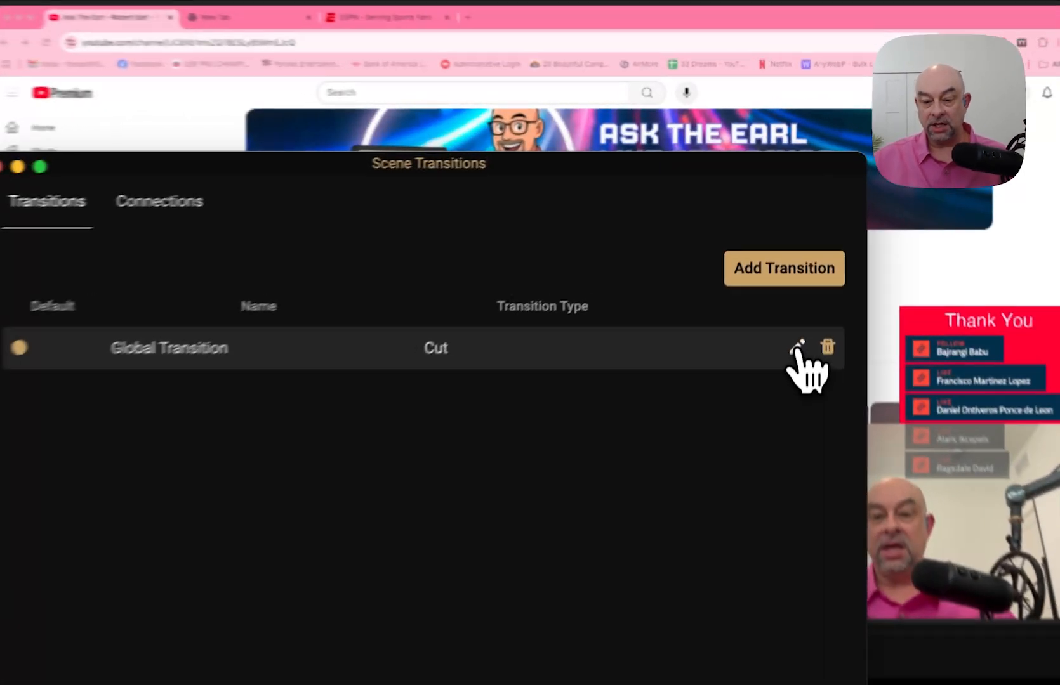
left_click(804, 240)
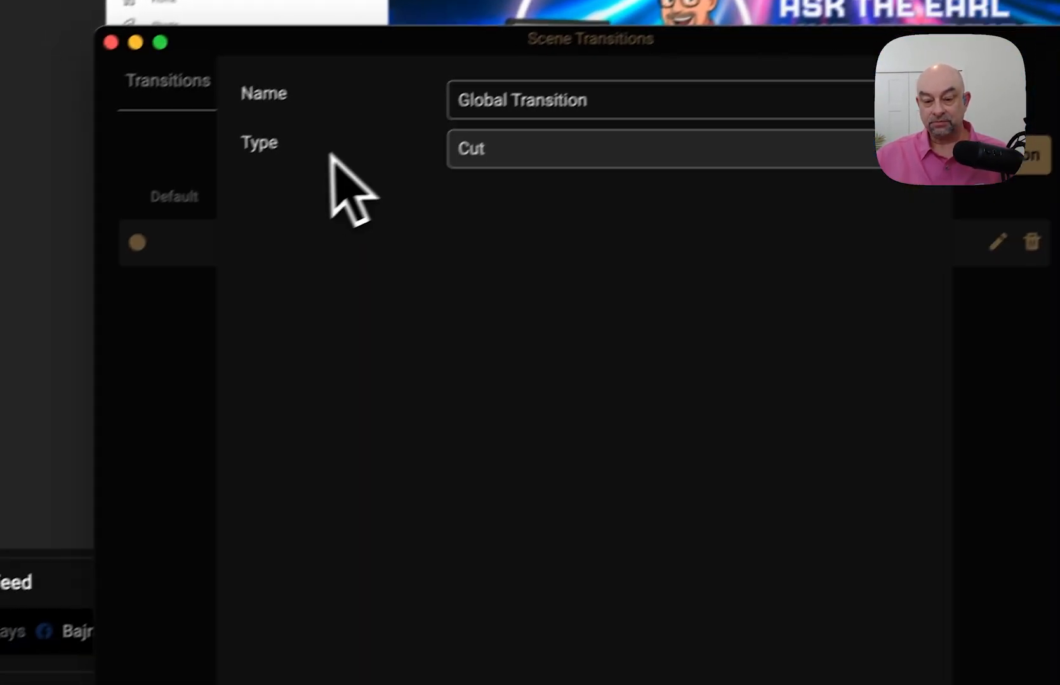
left_click(580, 153)
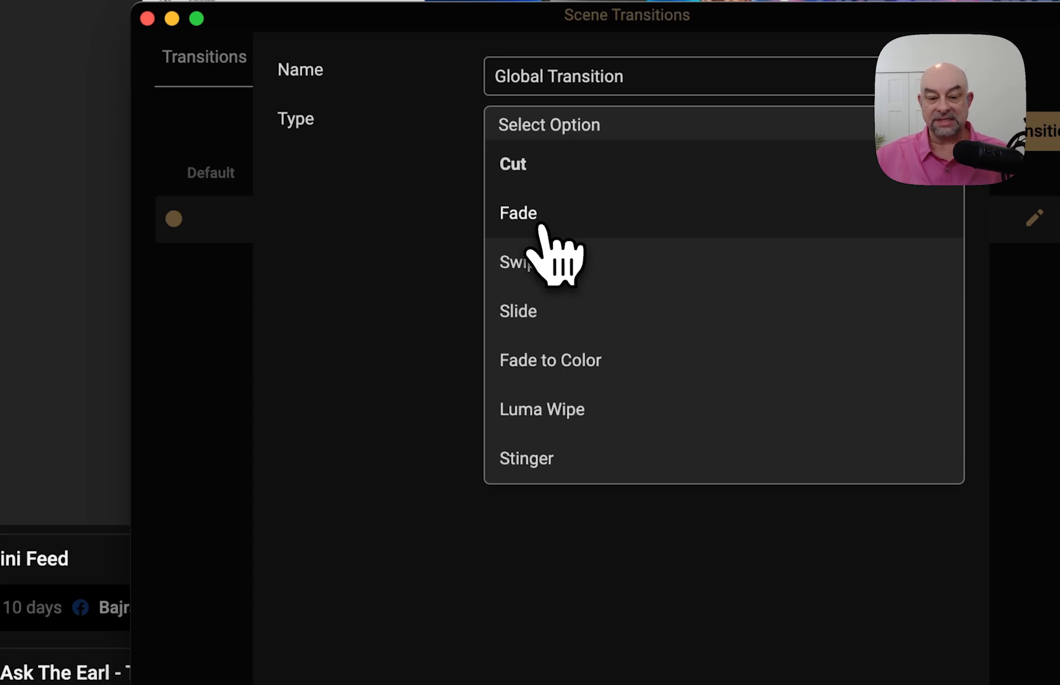
left_click(561, 422)
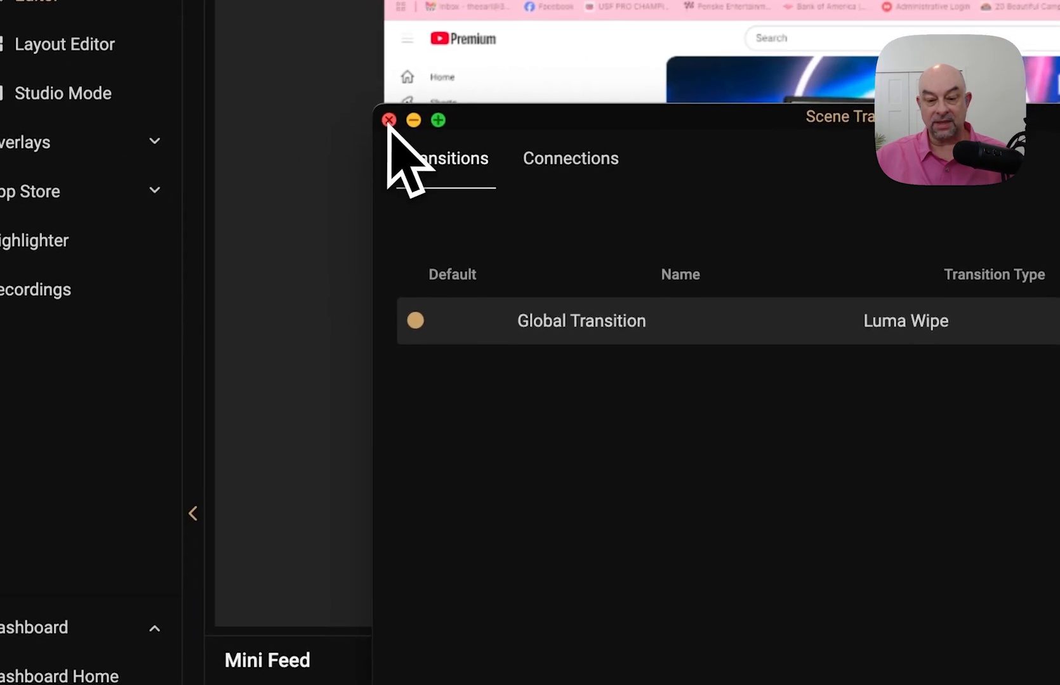
left_click(389, 120)
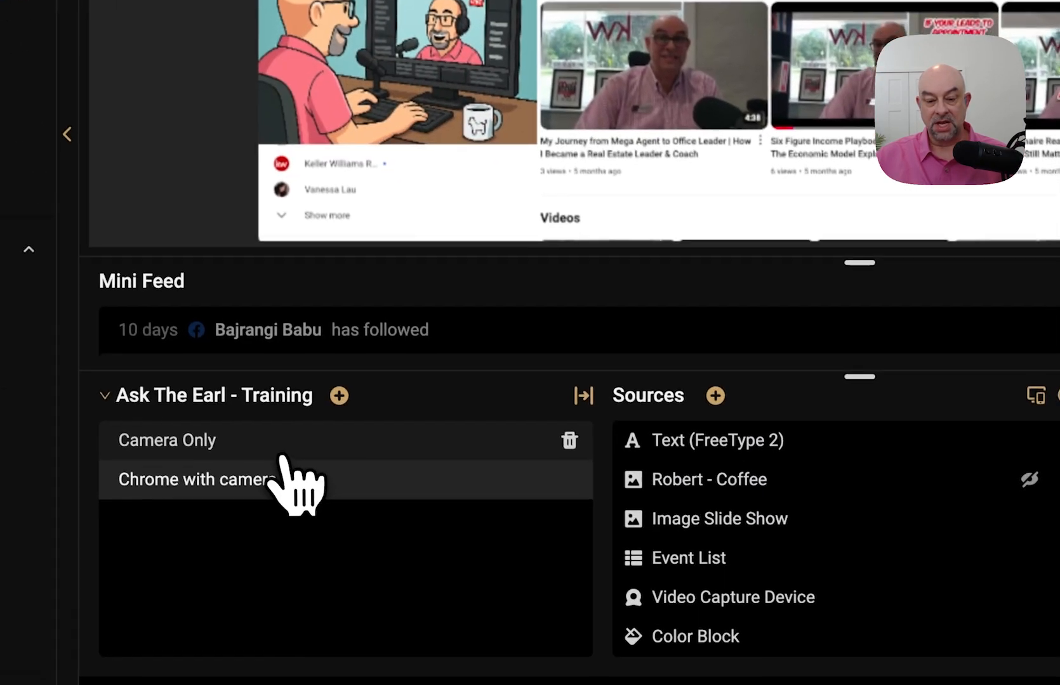
- Switch between Camera Only and Chrome with camera to watch the Luma Wipe transition
left_click(279, 444)
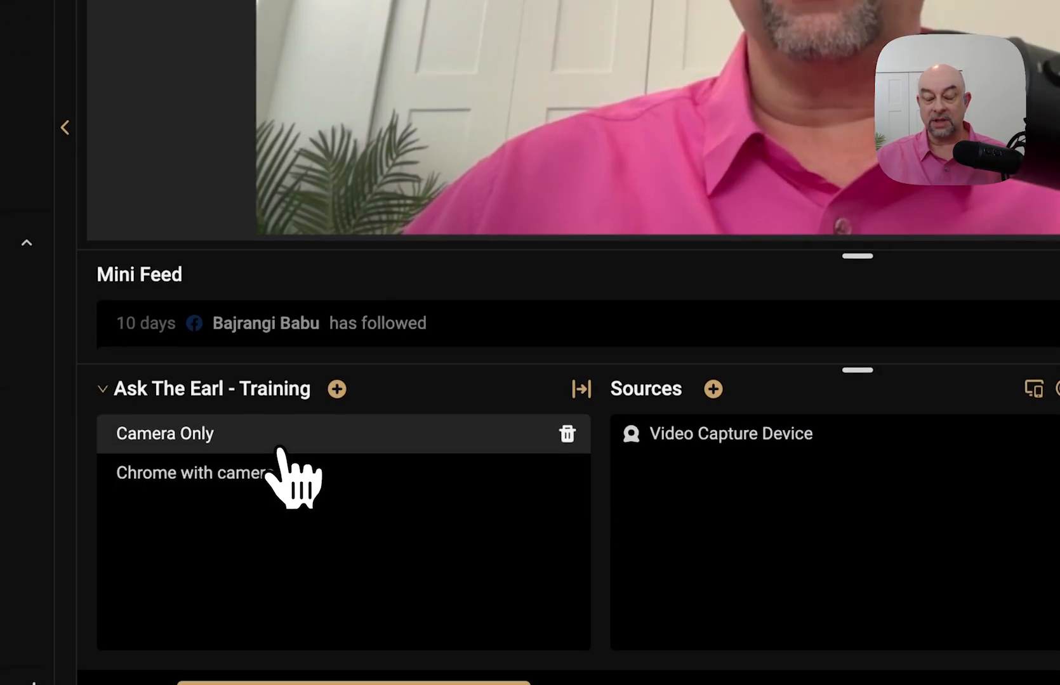
left_click(281, 471)
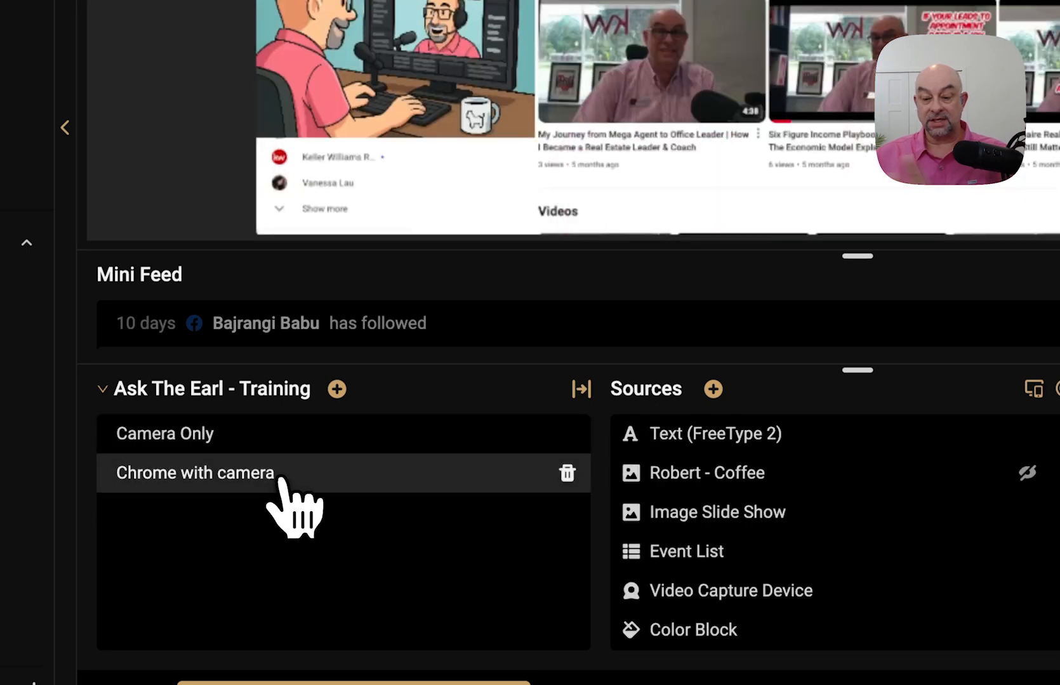
left_click(279, 452)
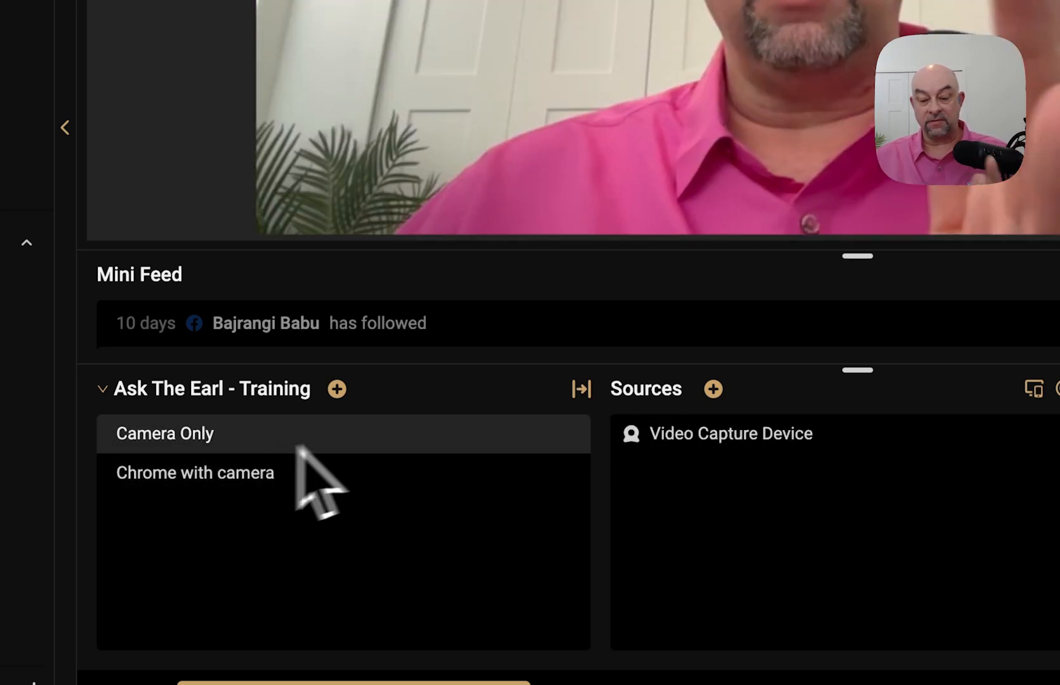
- Set the Global Transition to Fade to Color with purple #bd10e0 and save it
left_click(579, 390)
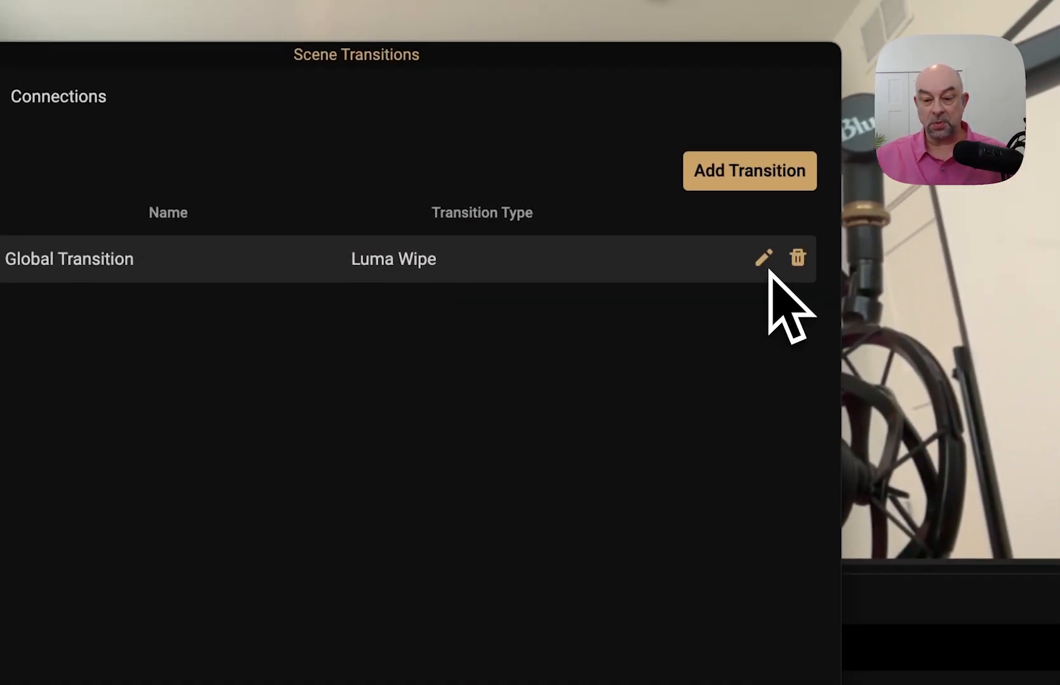
left_click(764, 259)
left_click(366, 173)
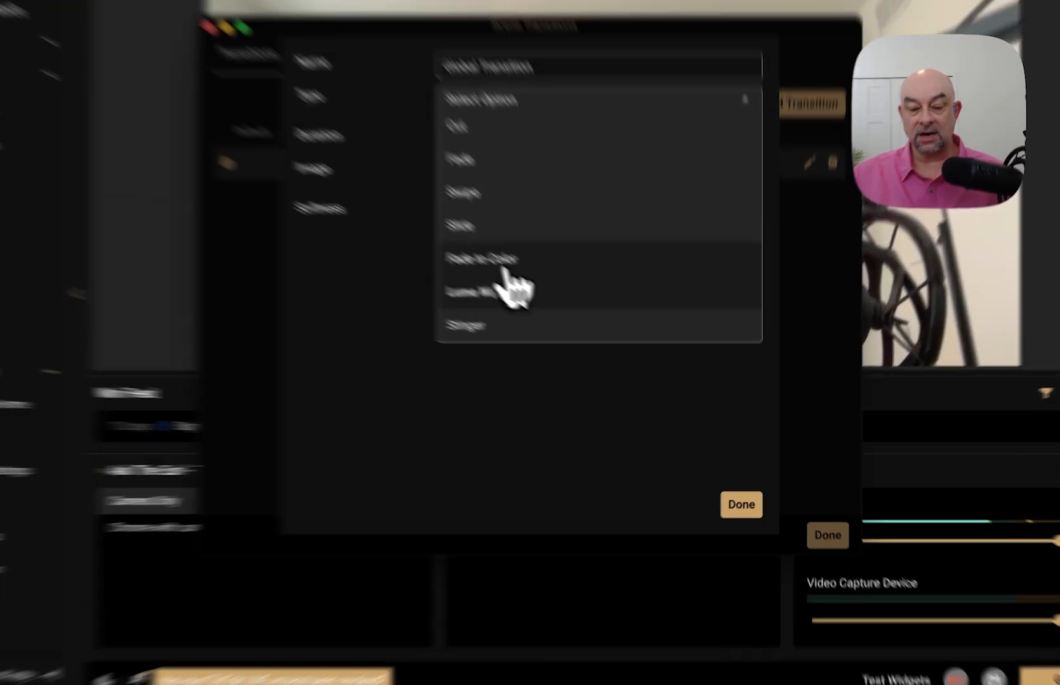
left_click(574, 311)
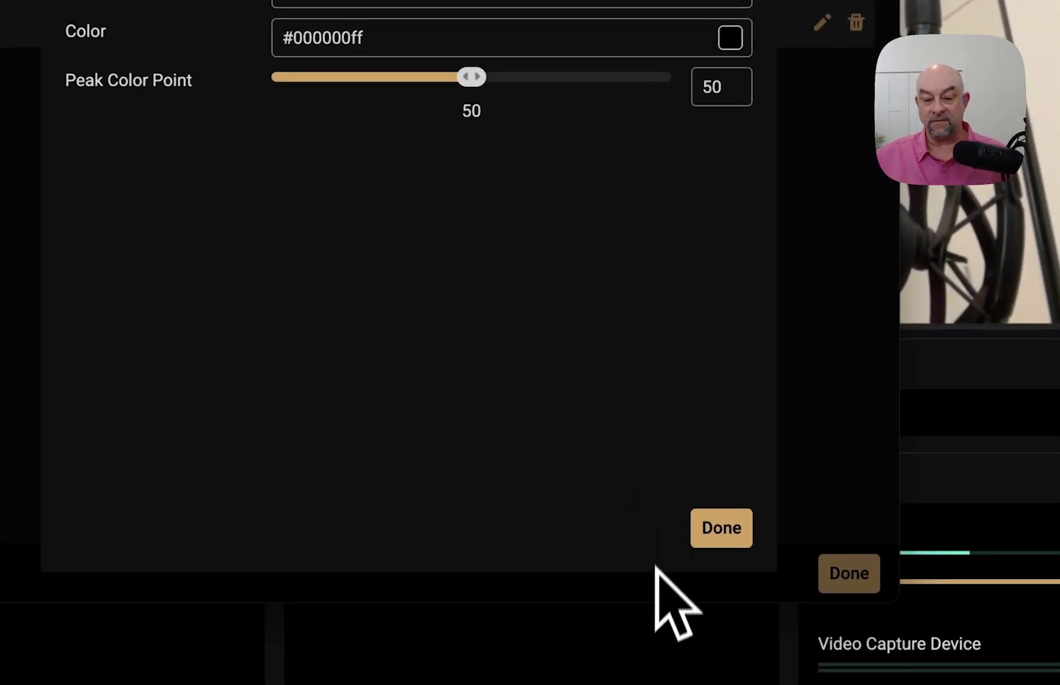
left_click(729, 38)
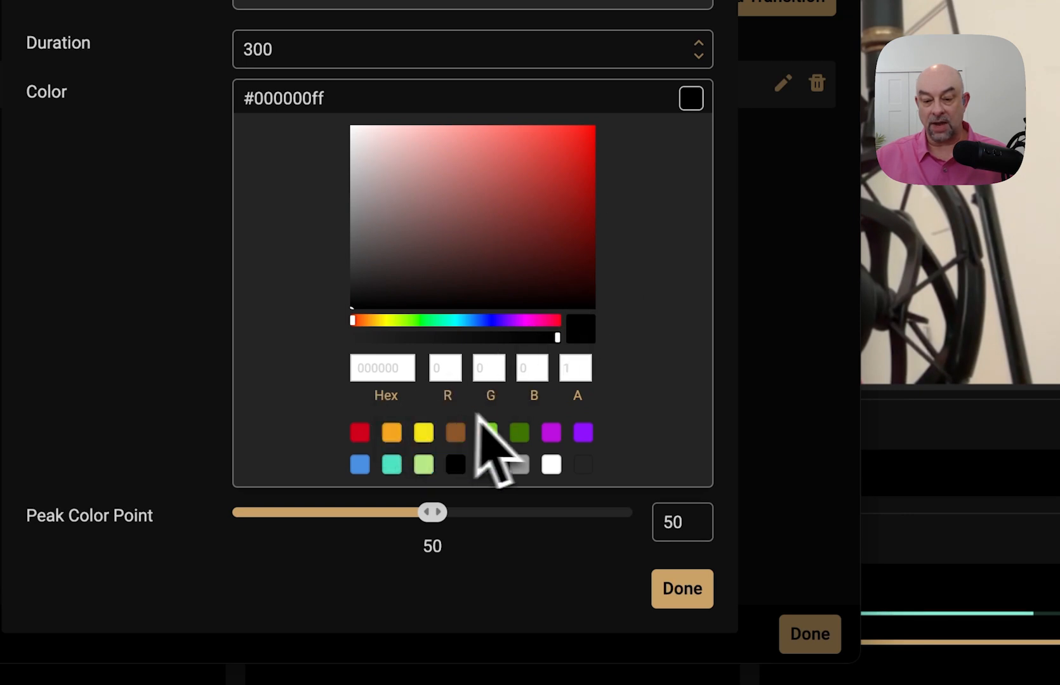
left_click(551, 441)
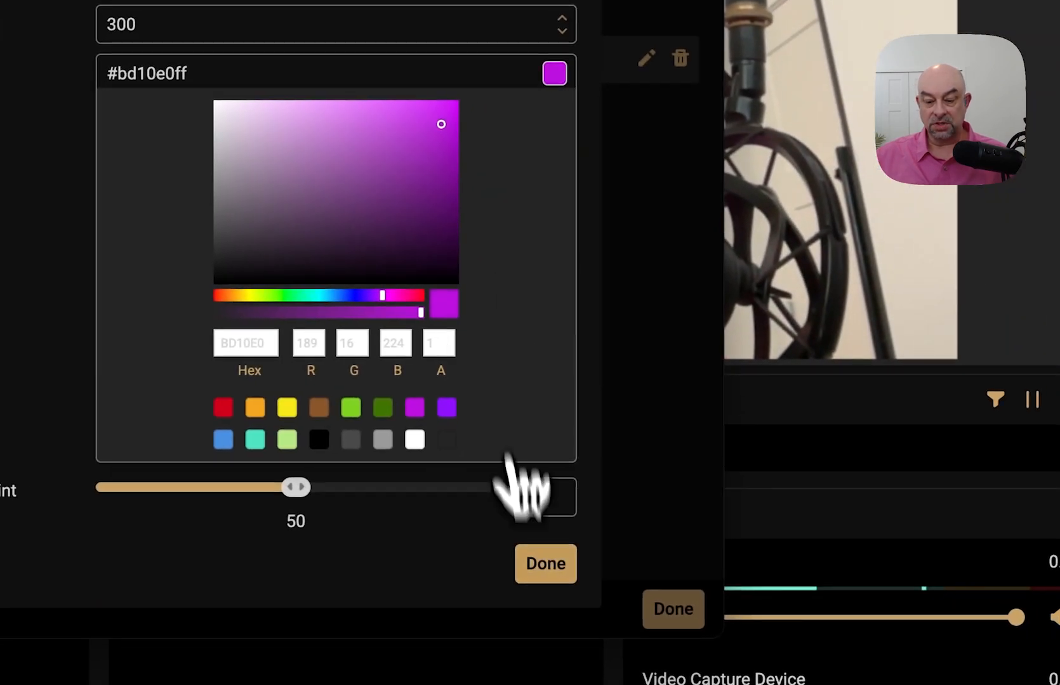
left_click(545, 568)
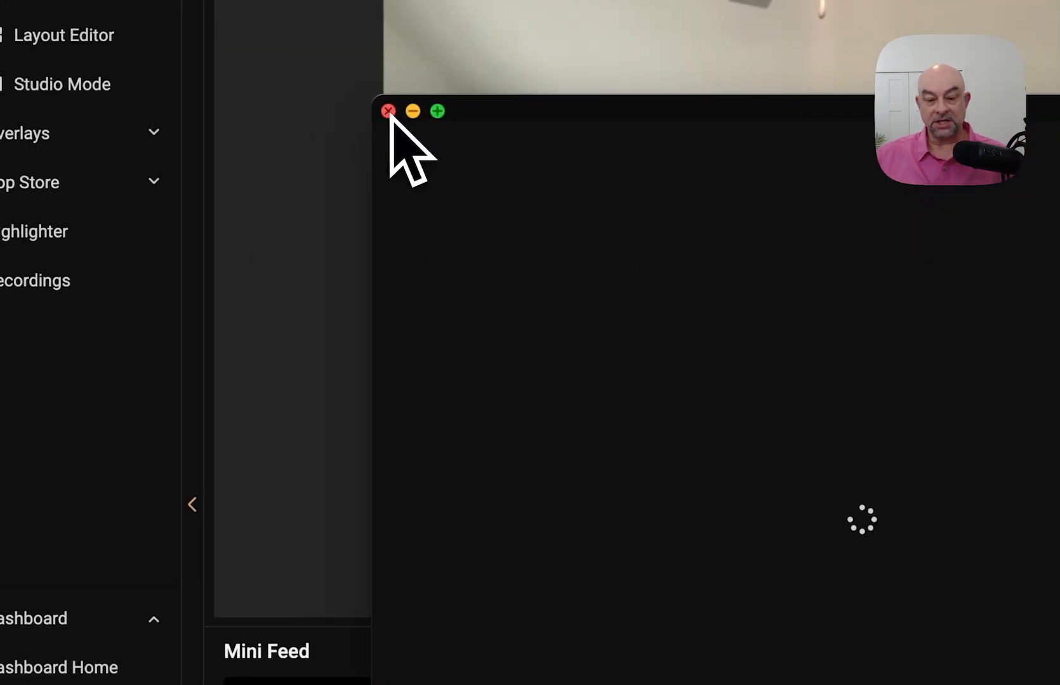
left_click(386, 111)
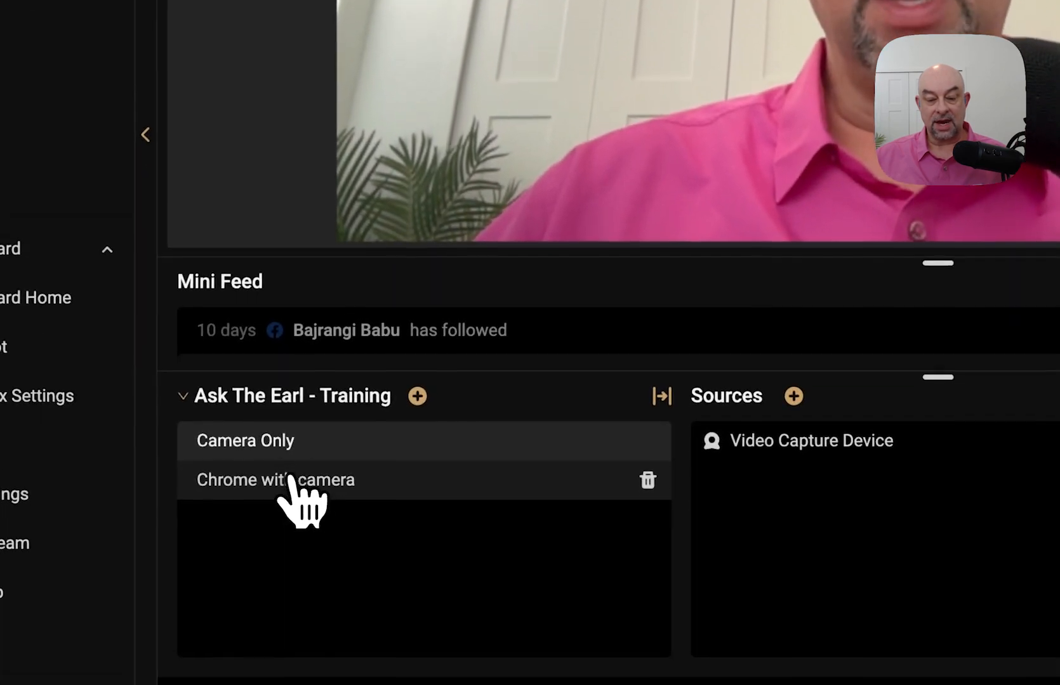
- Preview the purple fade between scenes, then change the Global Transition type to plain Fade
left_click(290, 480)
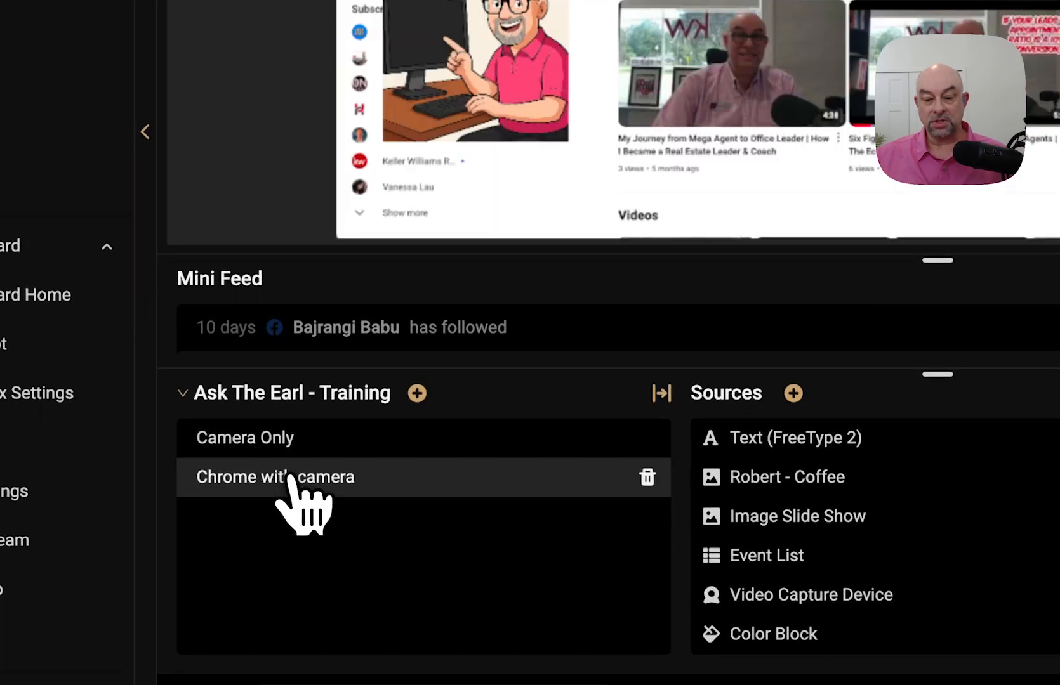
left_click(307, 439)
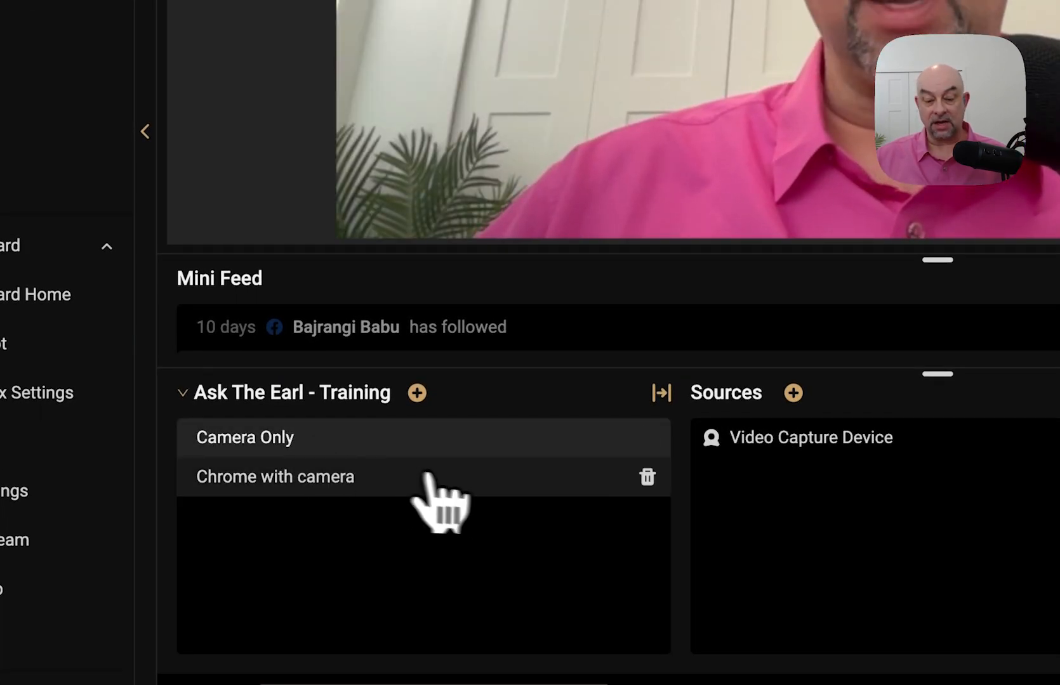
left_click(661, 395)
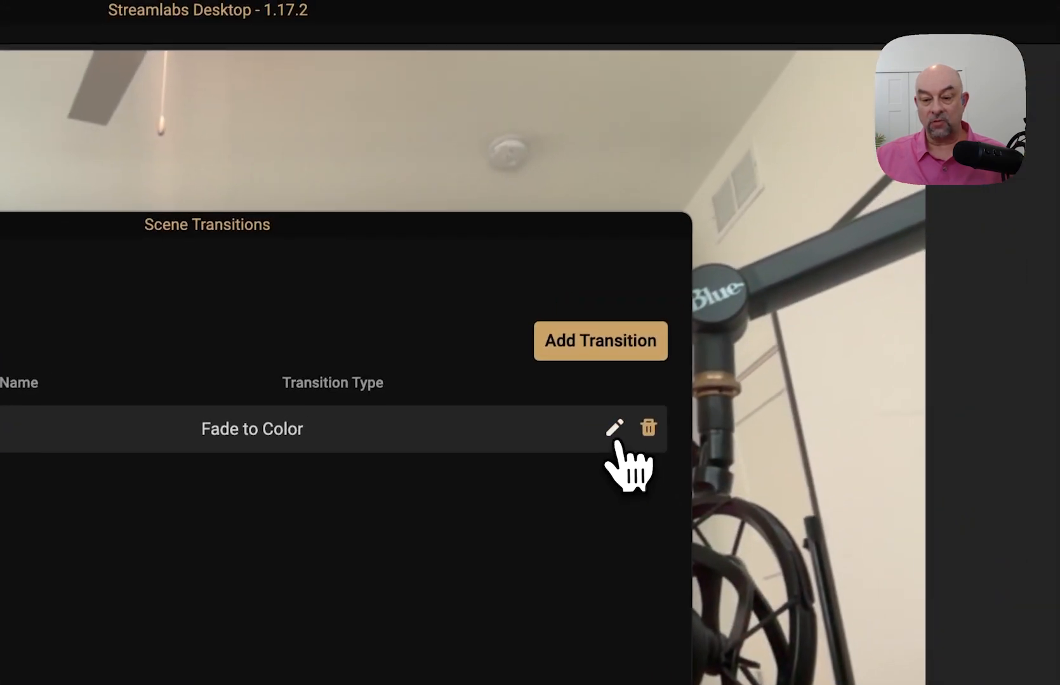
left_click(1052, 52)
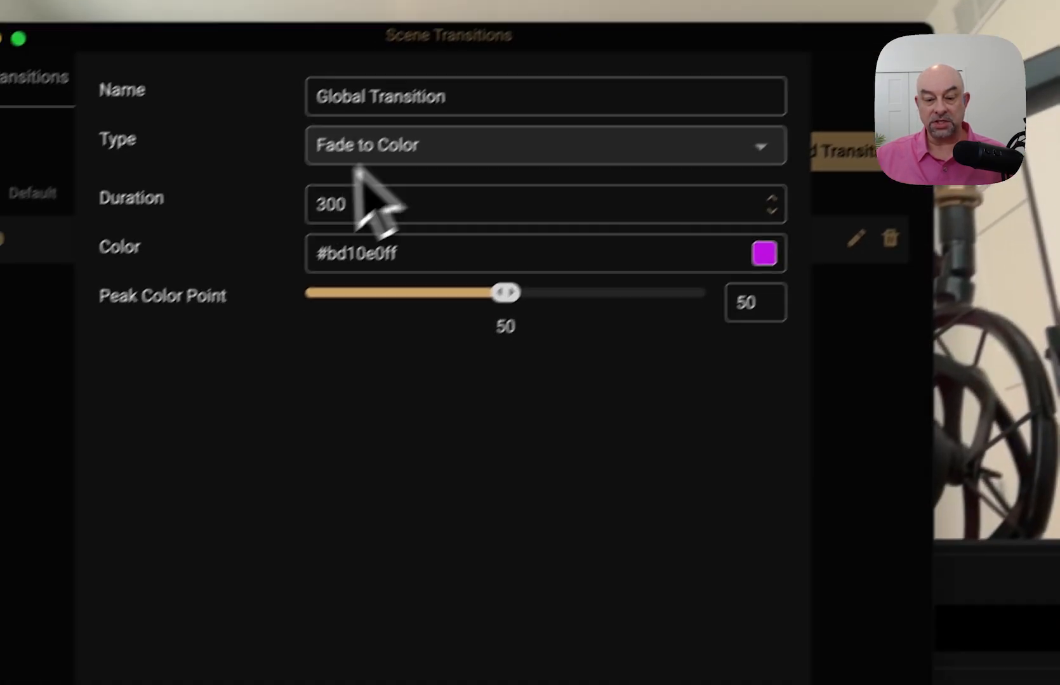
left_click(394, 145)
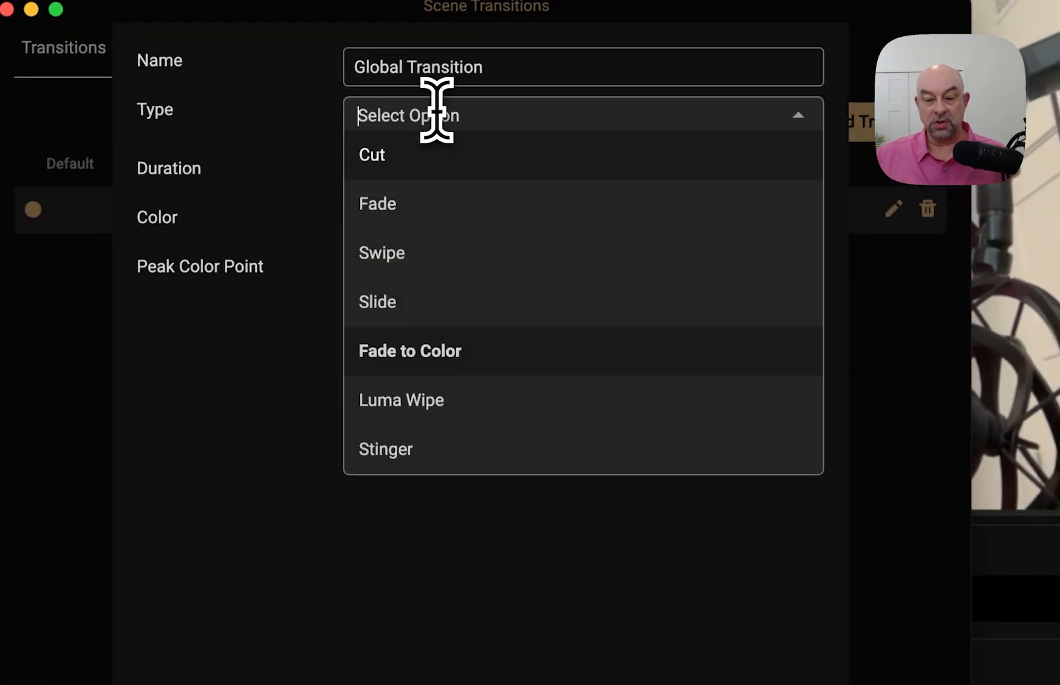
left_click(370, 244)
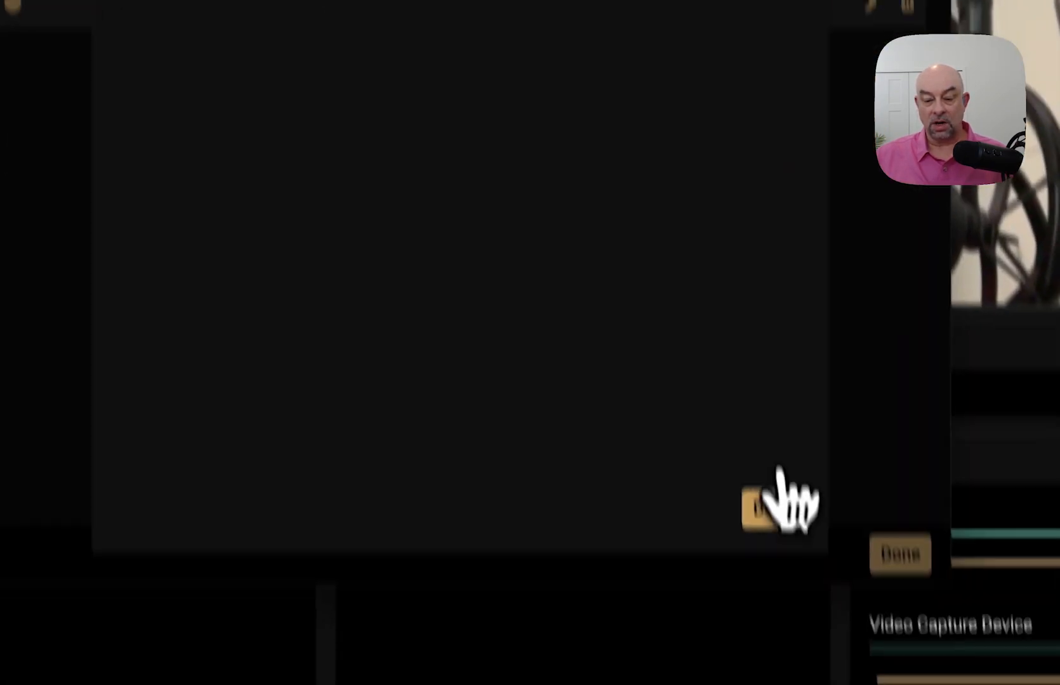
left_click(774, 525)
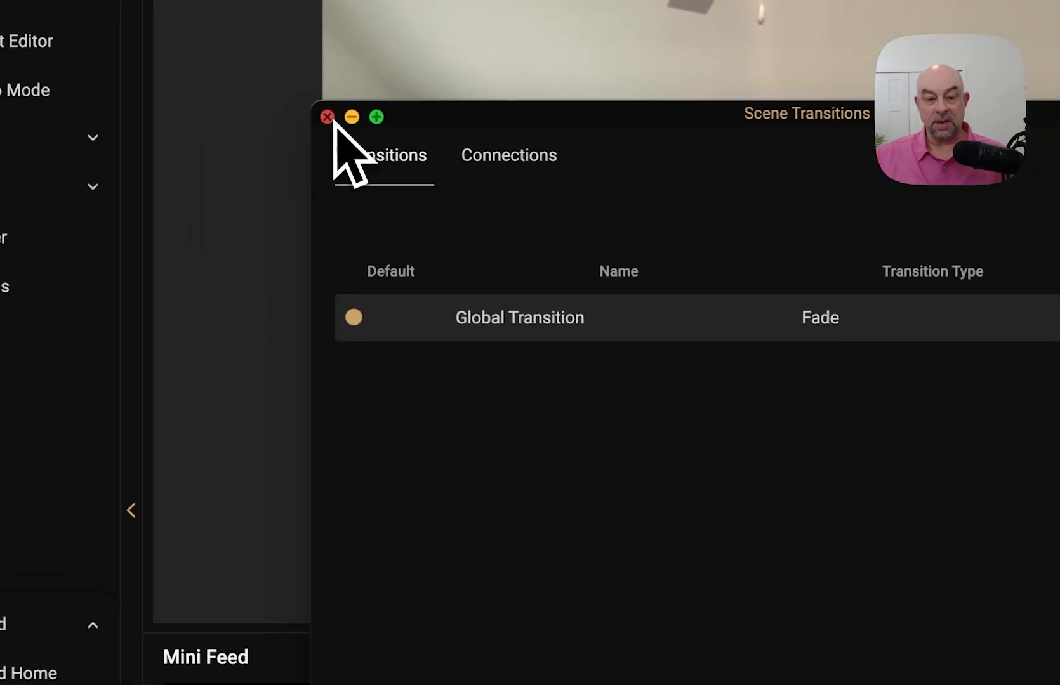
left_click(327, 116)
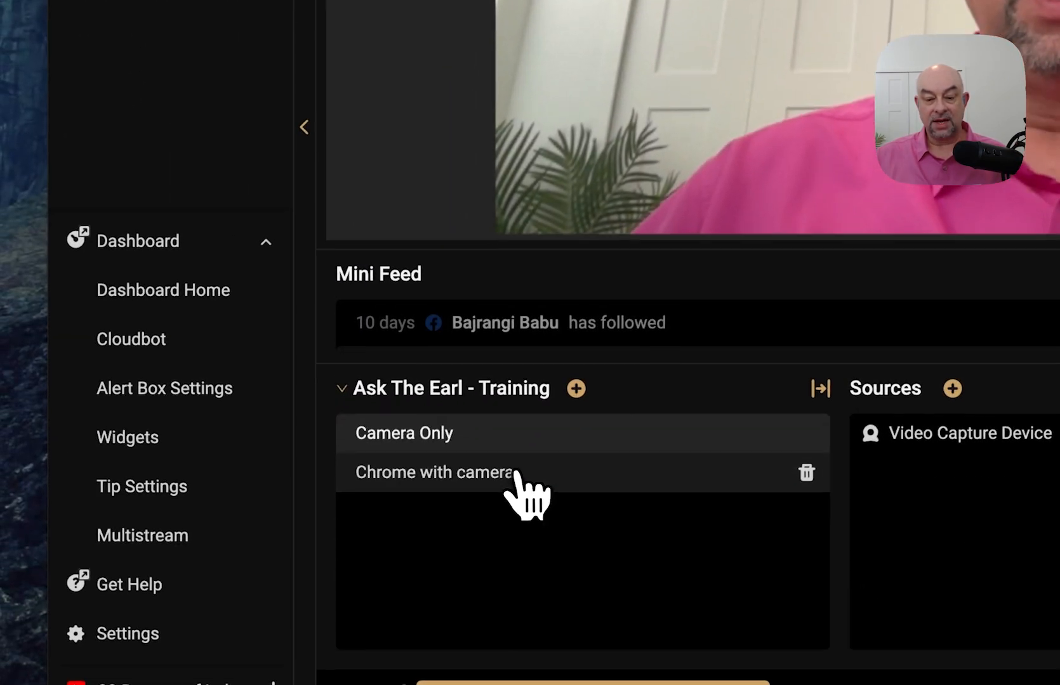
- Switch between Camera Only and Chrome with camera to check the new Fade
left_click(519, 470)
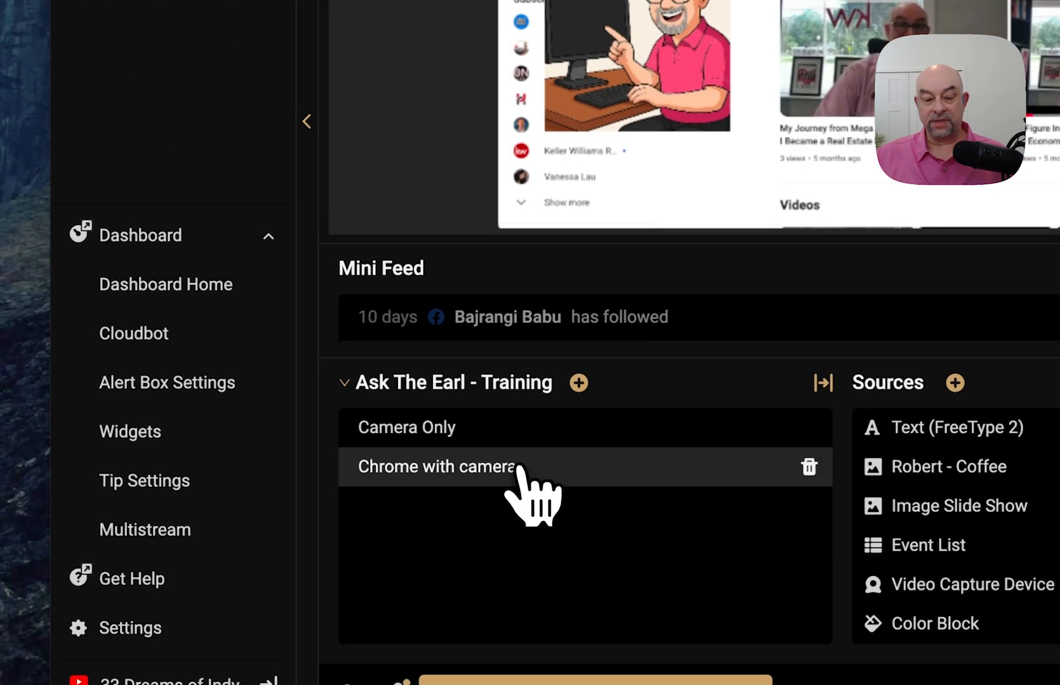
left_click(515, 438)
left_click(511, 477)
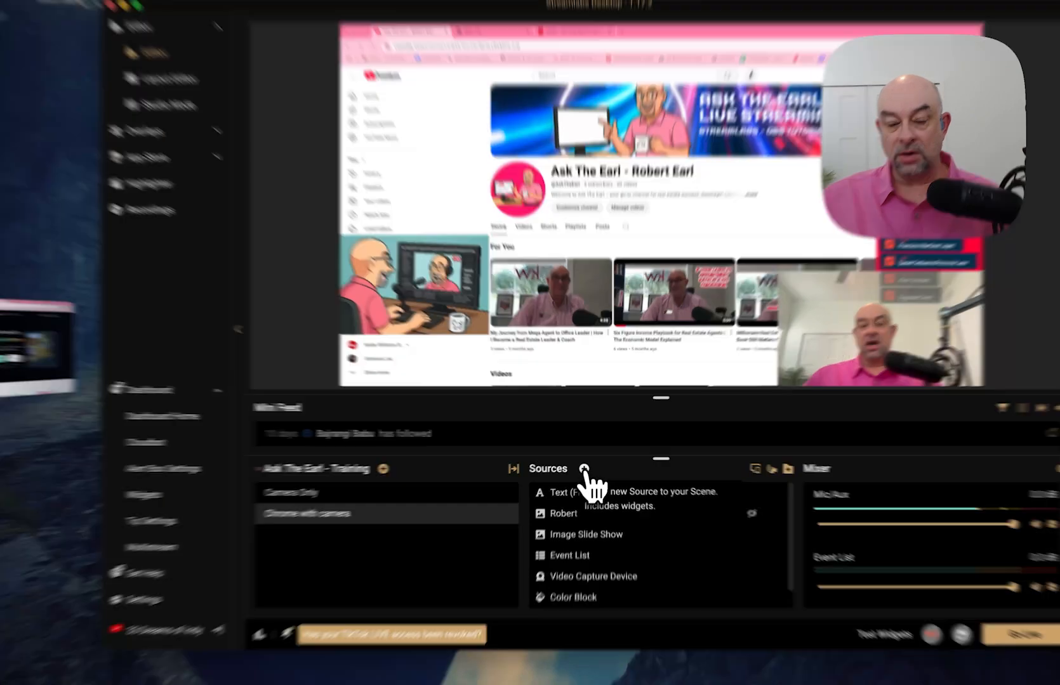
- Browse the source types and pick the Alert Box widget under Essential Sources
left_click(585, 466)
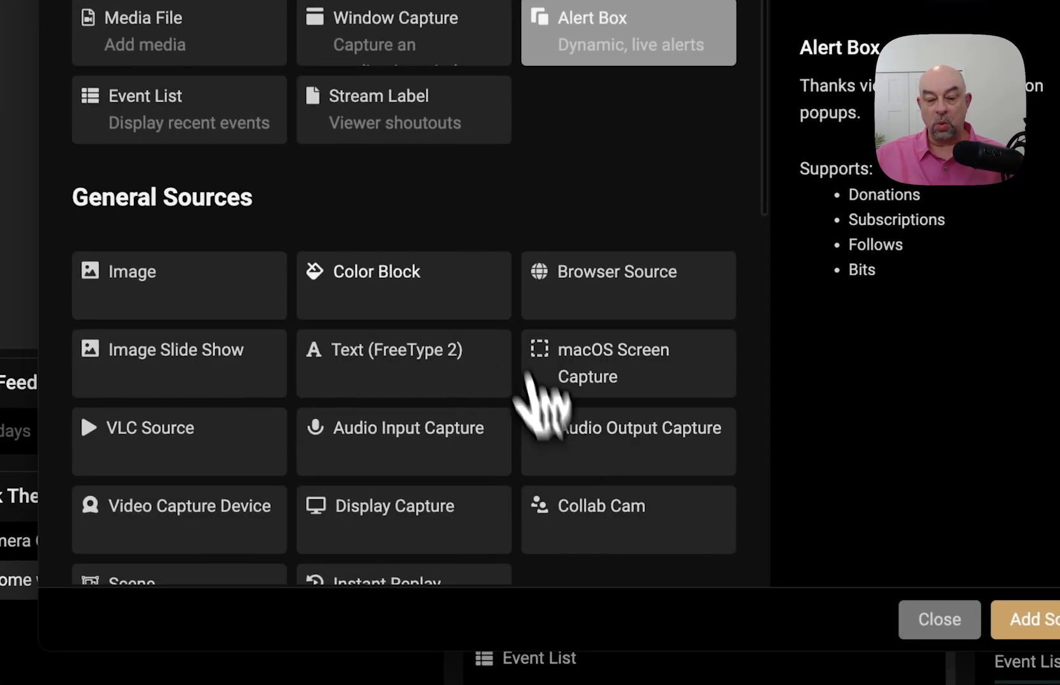
scroll(549, 243, "down", 15)
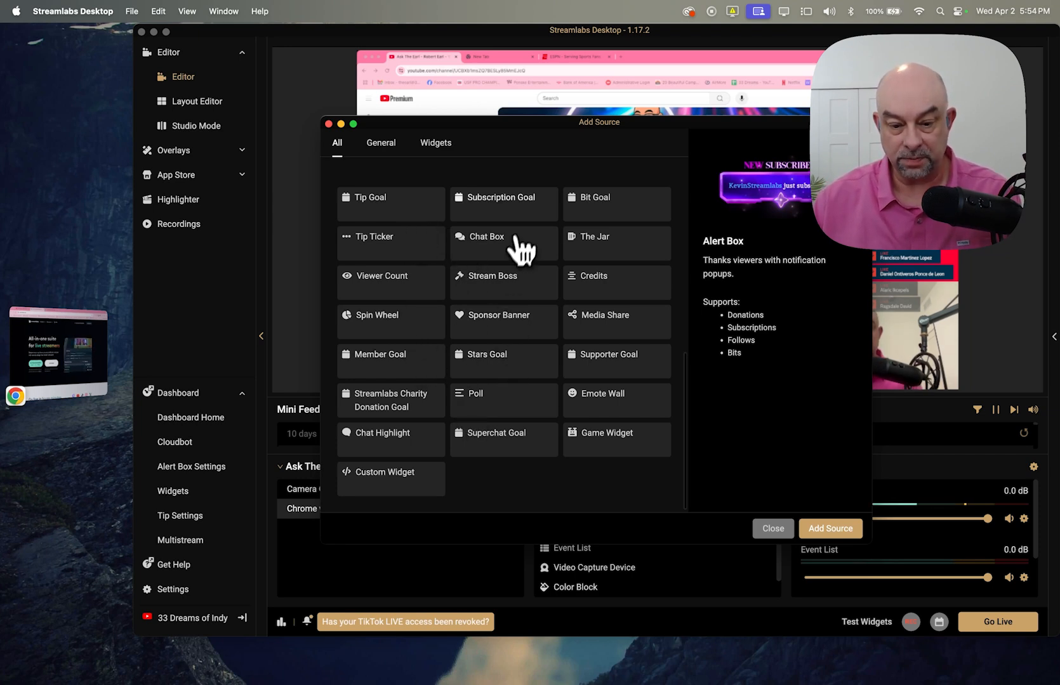
scroll(501, 266, "up", 5)
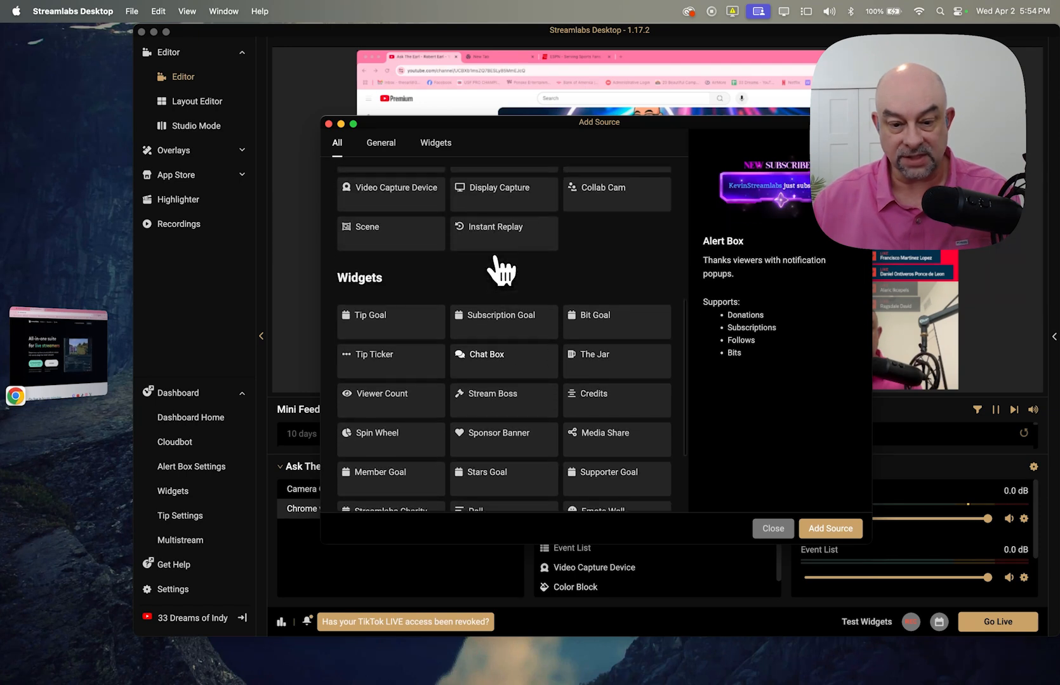
scroll(499, 263, "down", 3)
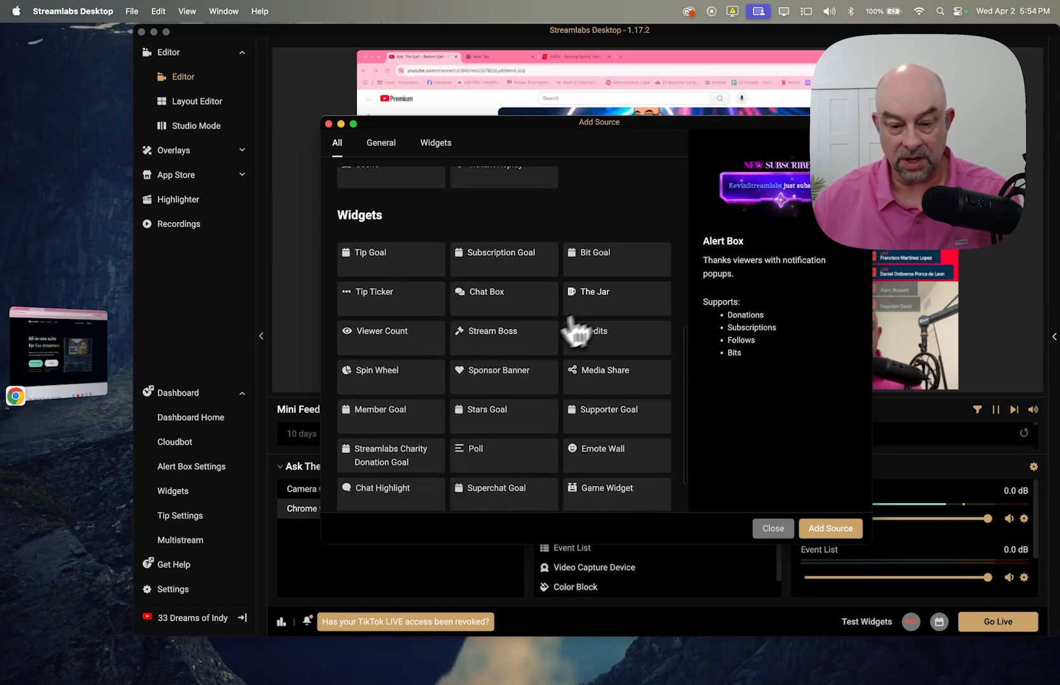
scroll(532, 387, "down", 2)
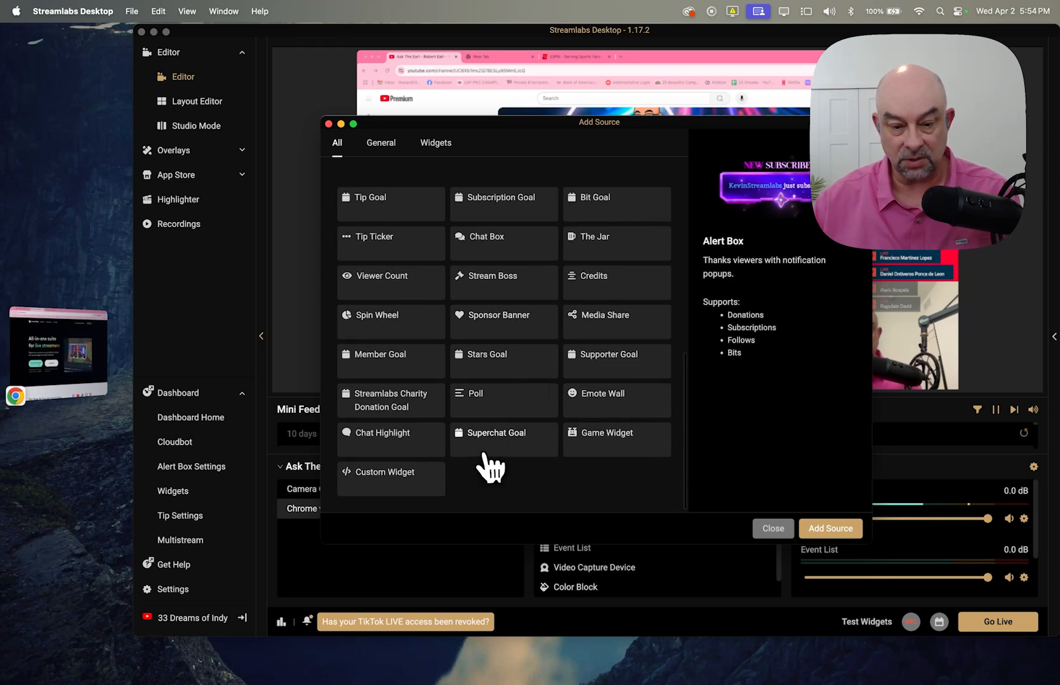
scroll(492, 468, "up", 4)
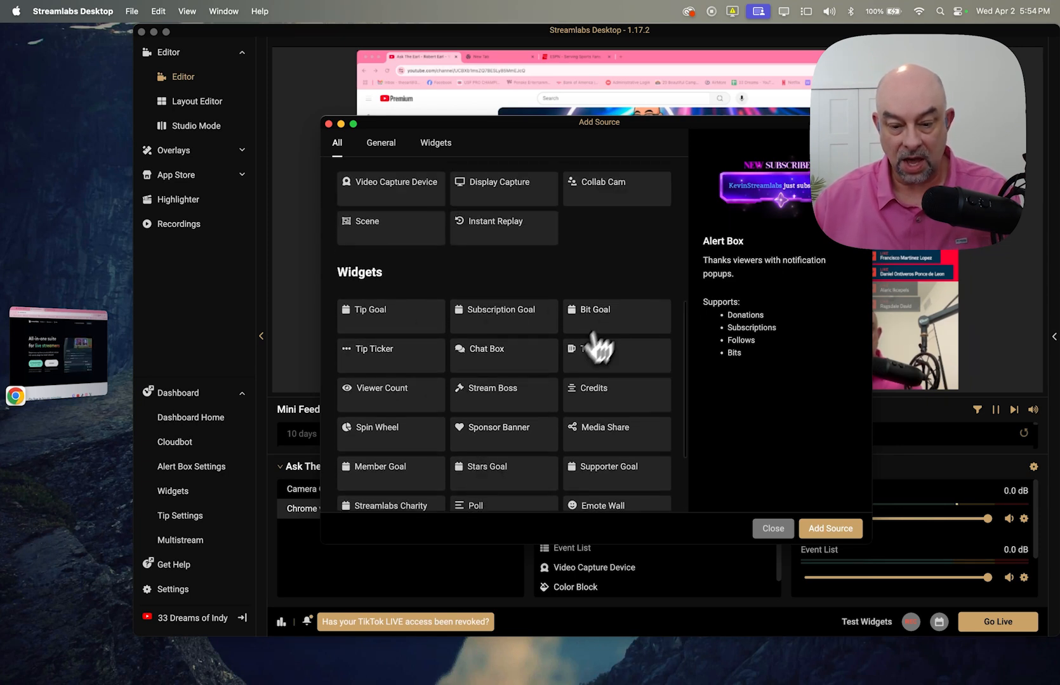
scroll(515, 438, "down", 2)
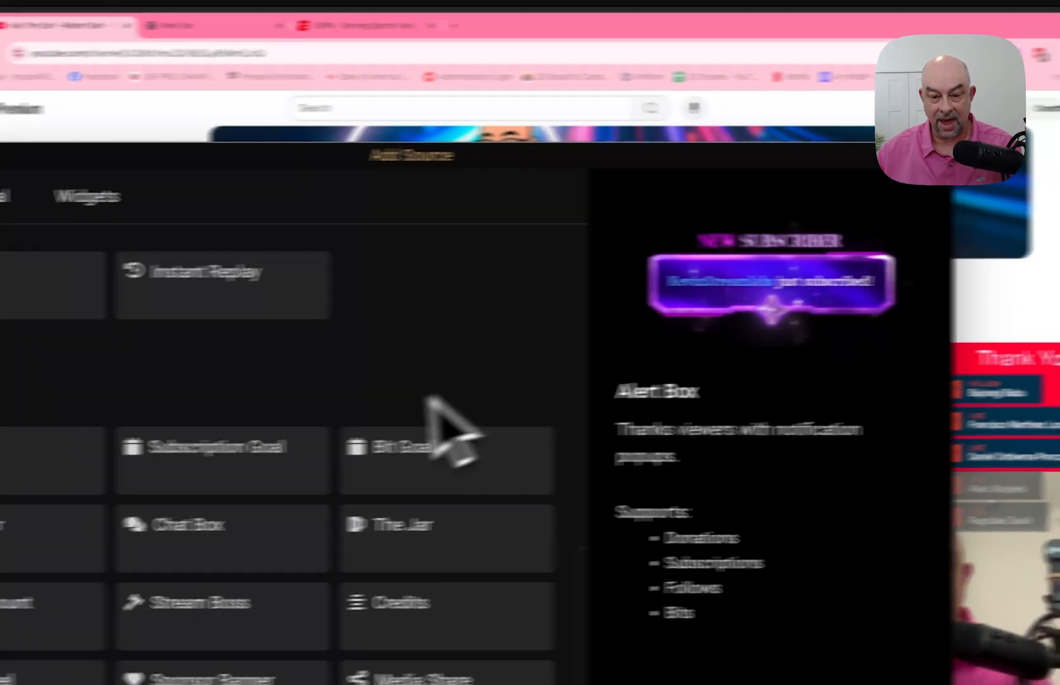
scroll(599, 270, "up", 10)
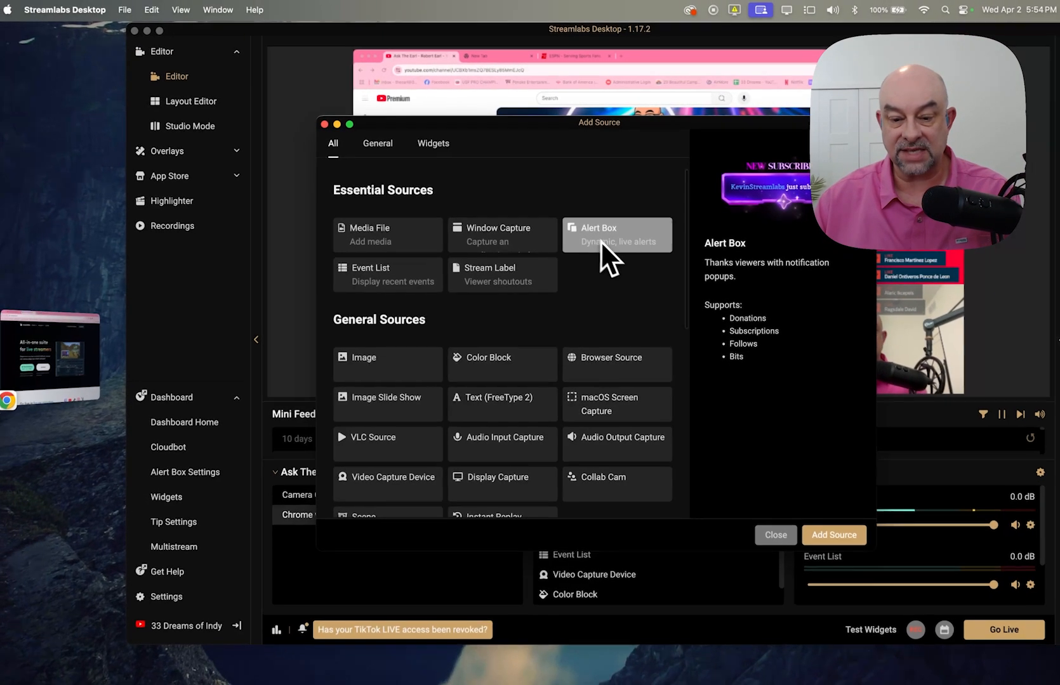
scroll(583, 343, "down", 15)
scroll(543, 433, "up", 5)
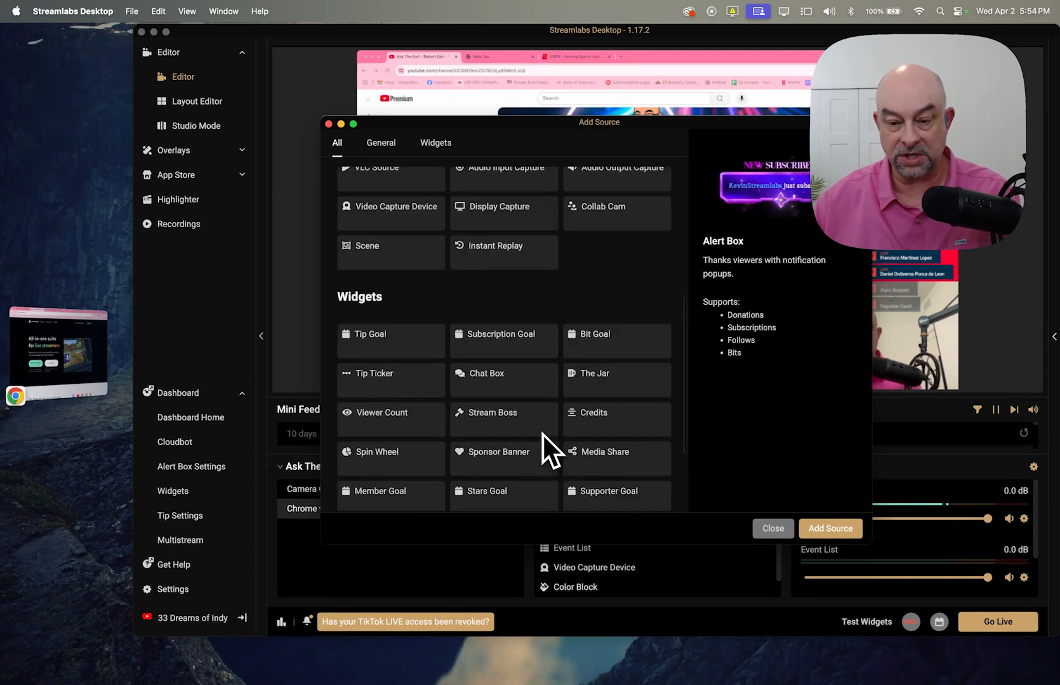
scroll(543, 433, "up", 10)
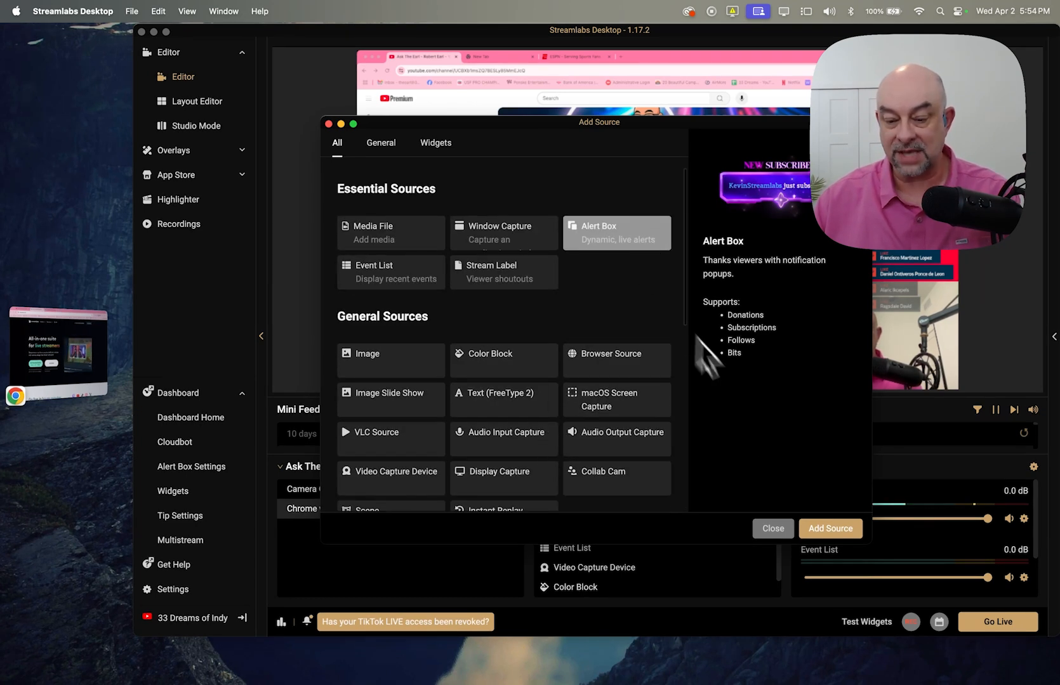
left_click(825, 530)
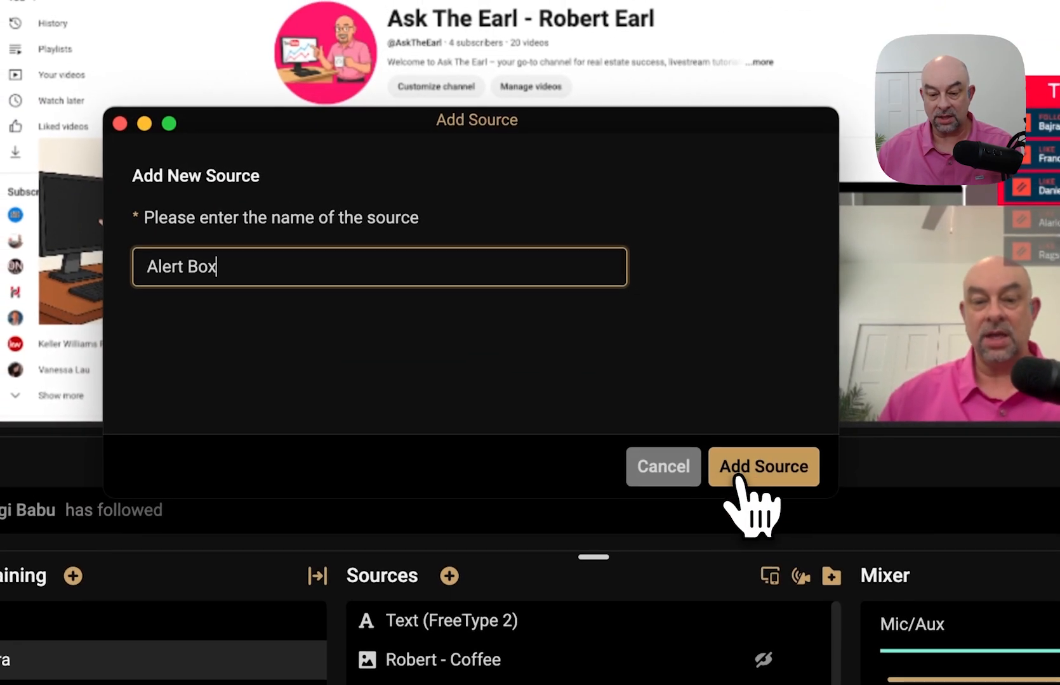
- Add the source named 'Alert Box' and open its Subscription alert settings
left_click(696, 358)
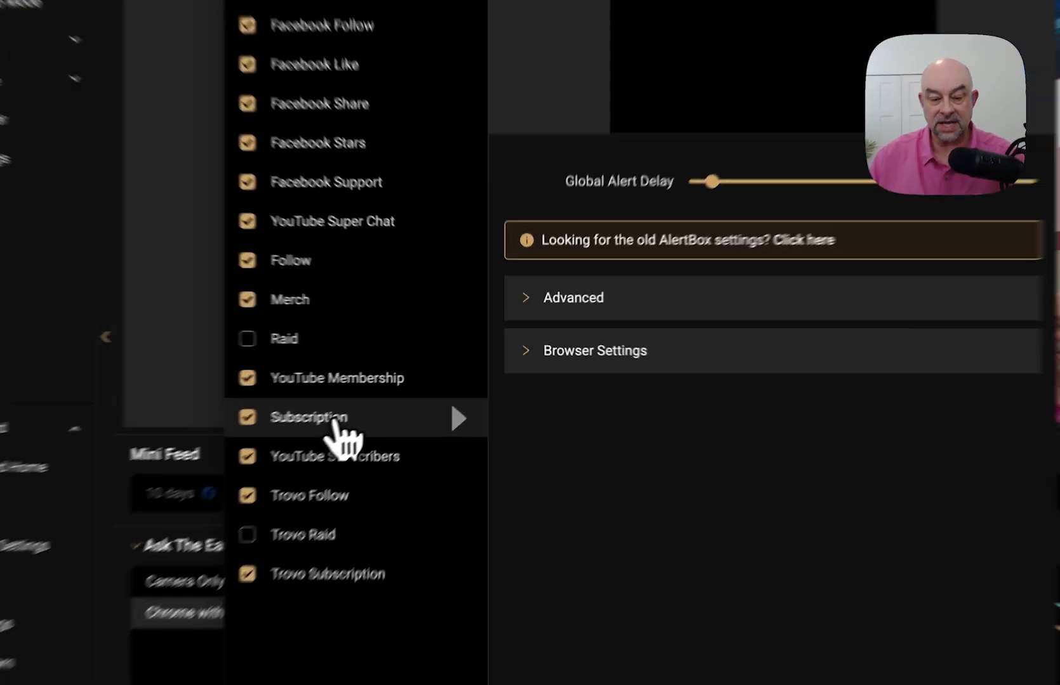
left_click(403, 381)
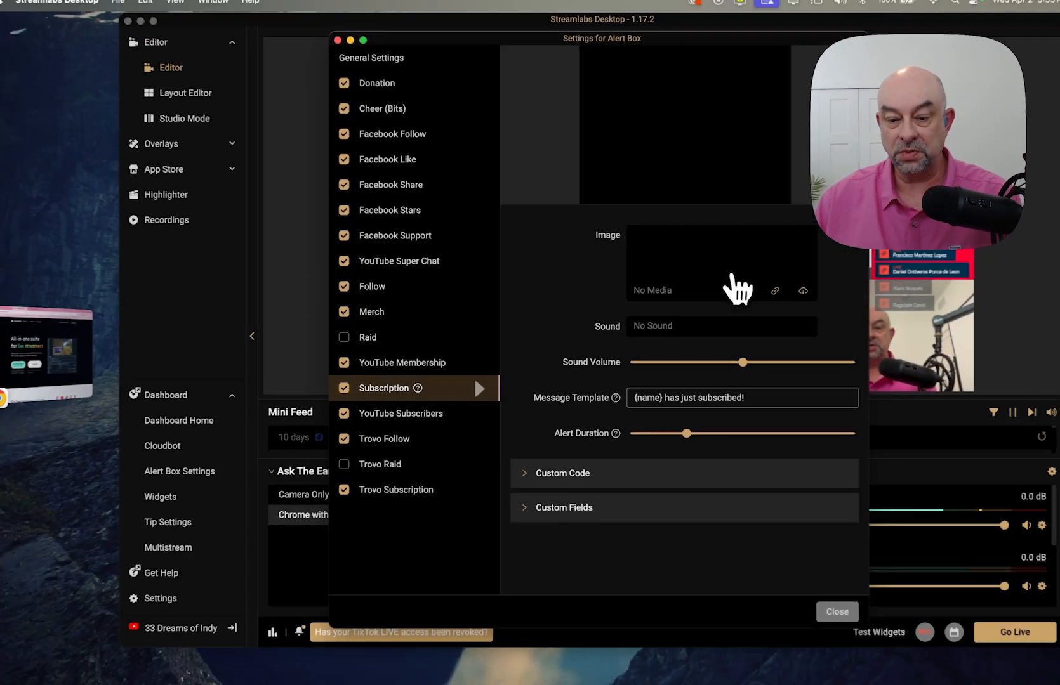
mouse_move(645, 293)
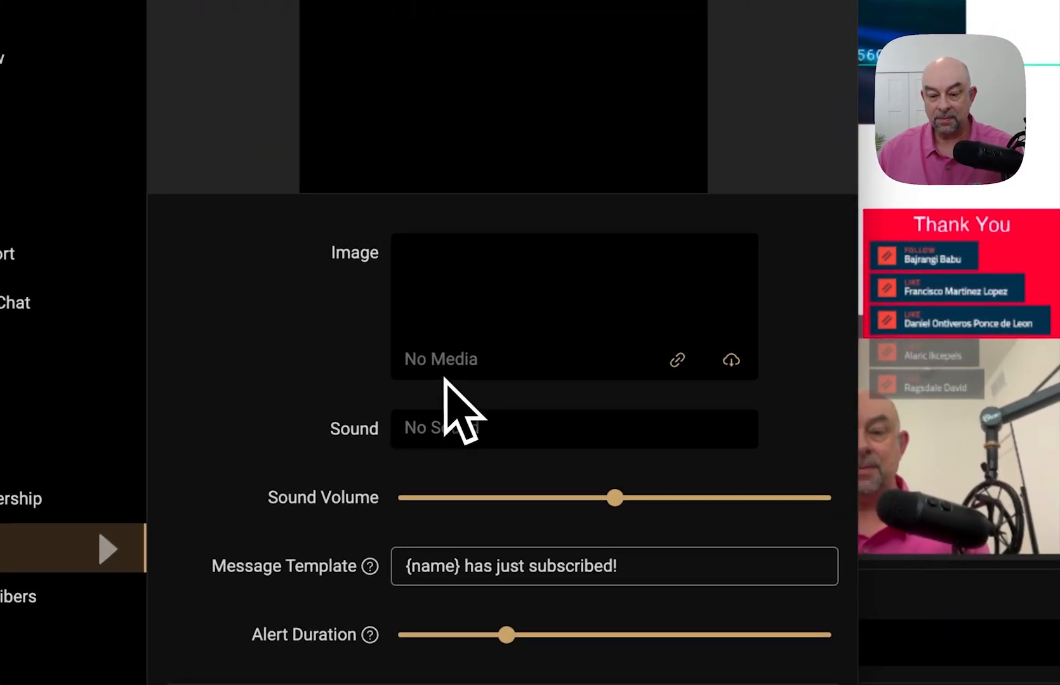
- Choose Bird.gif from the stock media gallery as the Subscription alert image
left_click(733, 363)
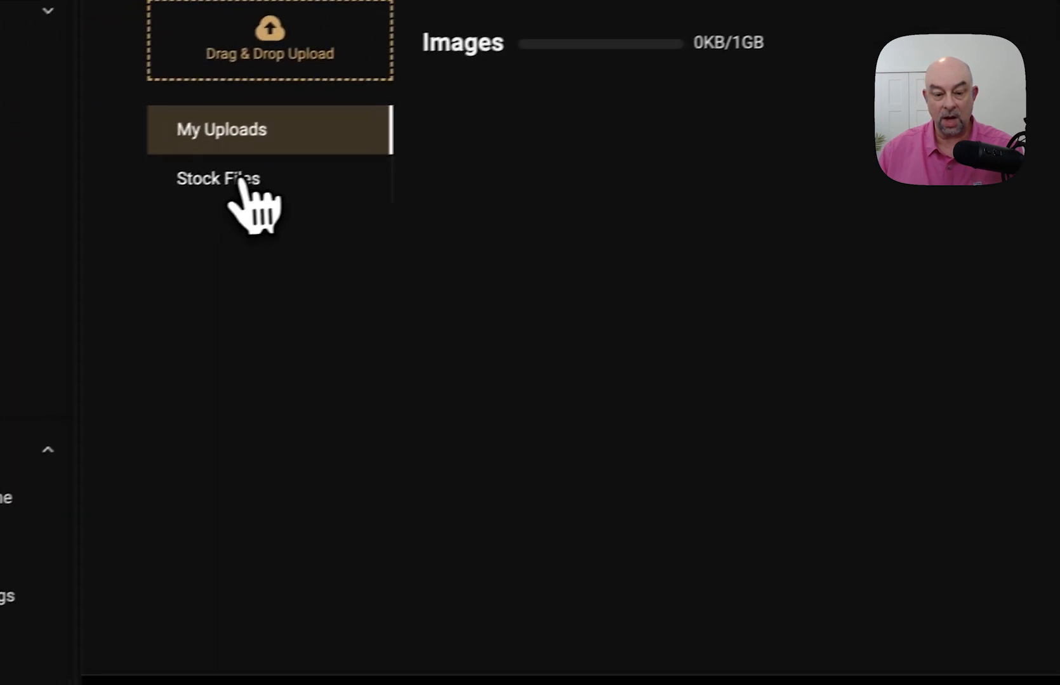
left_click(264, 184)
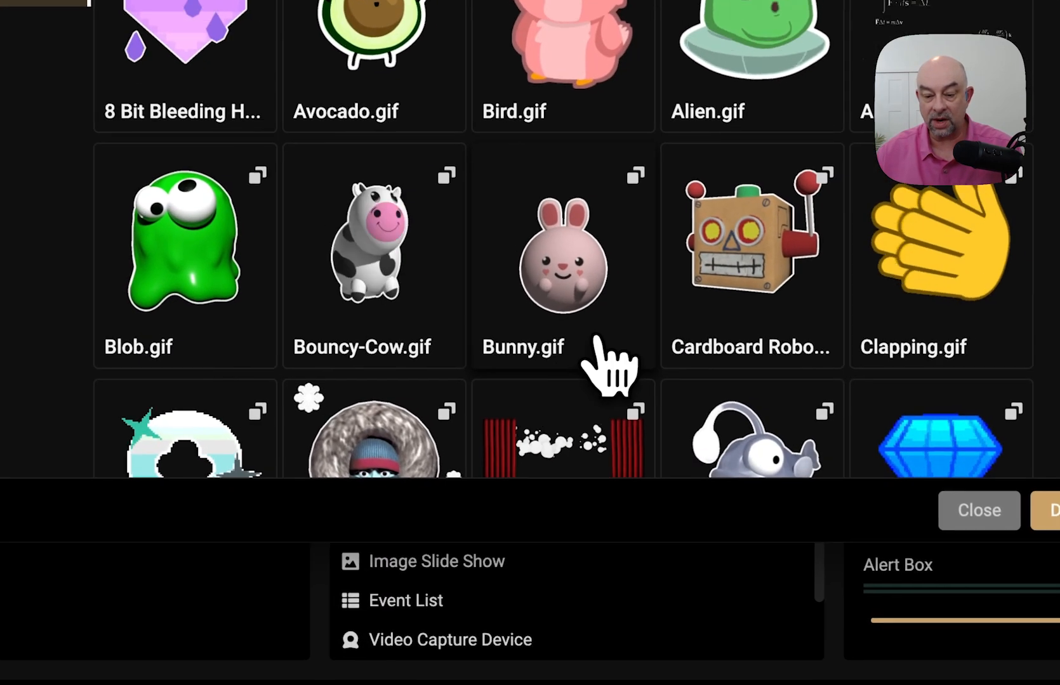
scroll(600, 339, "down", 2)
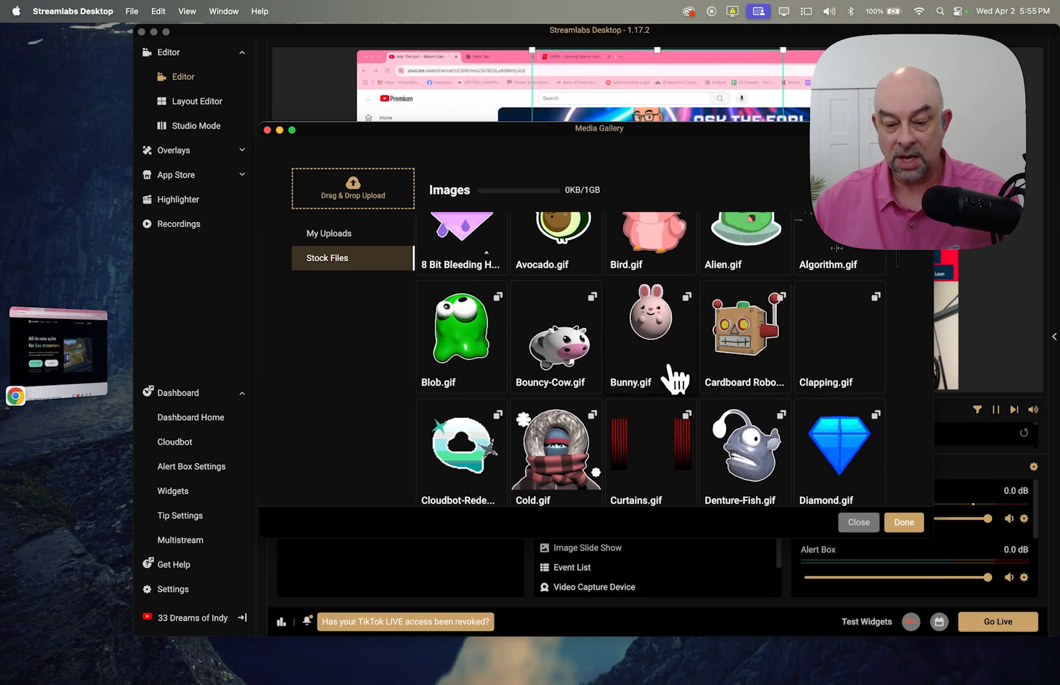
scroll(649, 392, "up", 2)
scroll(643, 368, "down", 3)
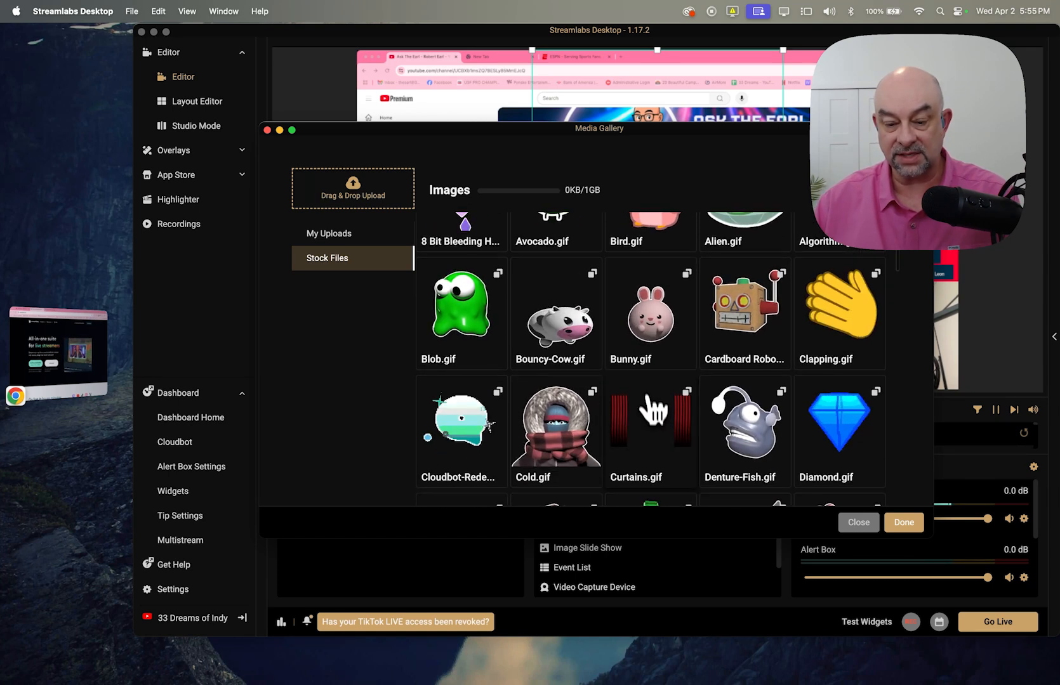
scroll(653, 424, "down", 5)
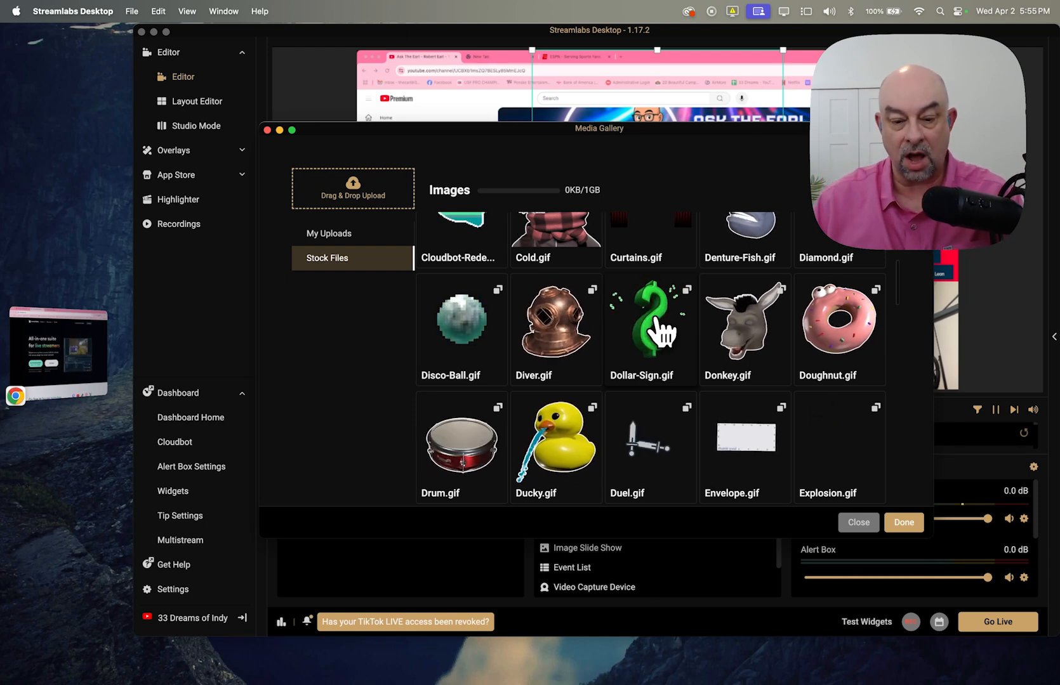
scroll(650, 260, "up", 7)
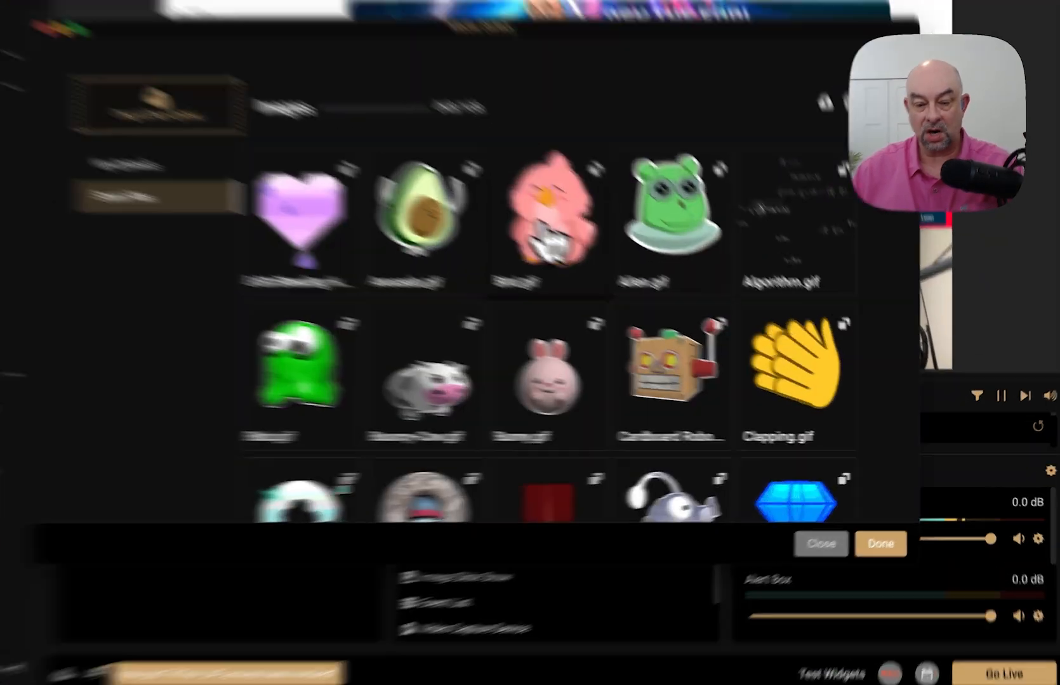
left_click(647, 282)
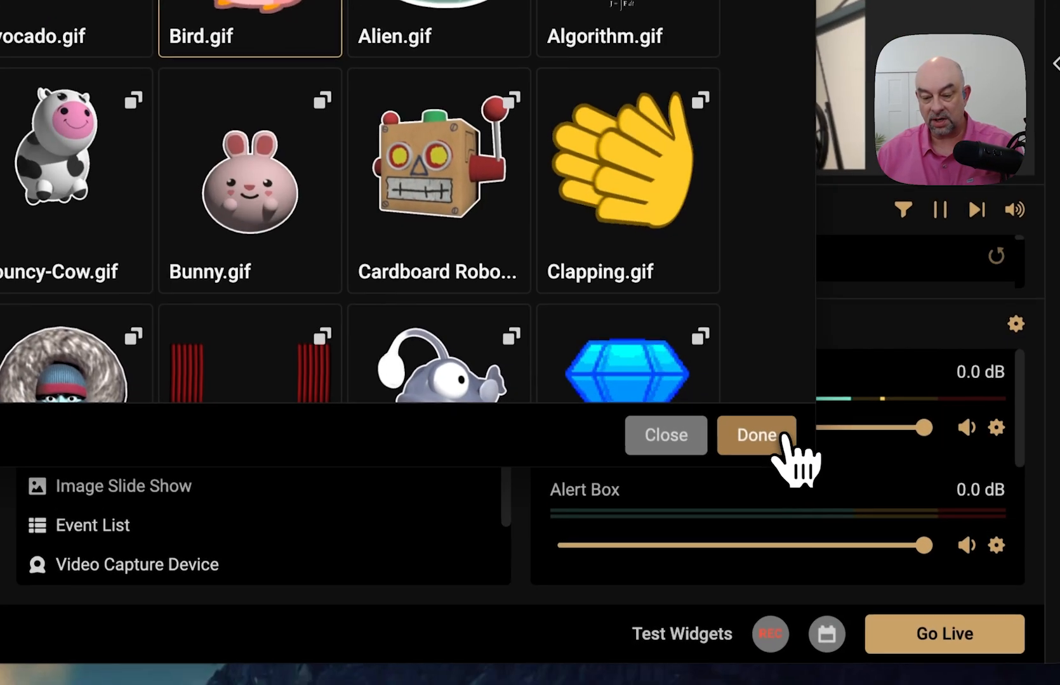
left_click(830, 591)
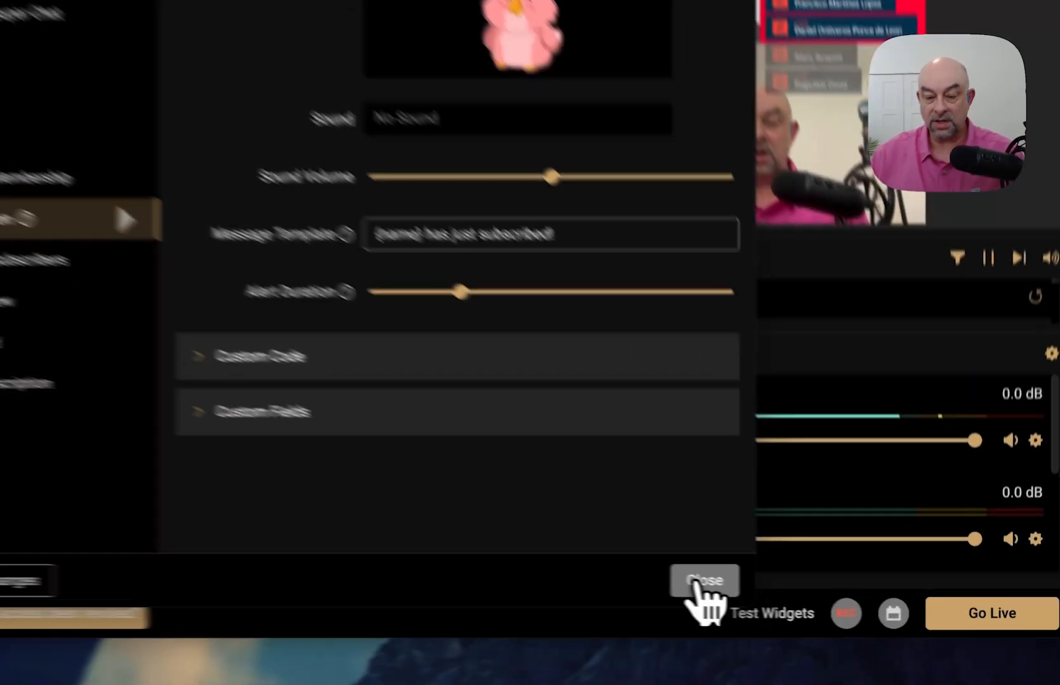
- Close the Alert Box settings and reposition the captures in the preview
left_click(825, 602)
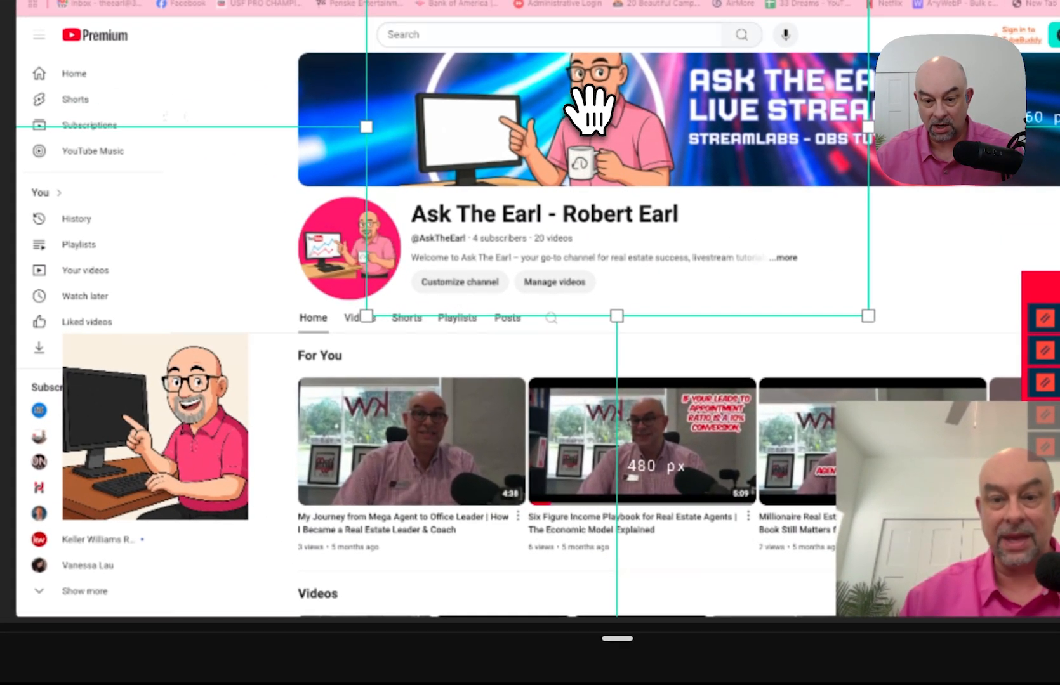
left_click_drag(590, 108, 555, 415)
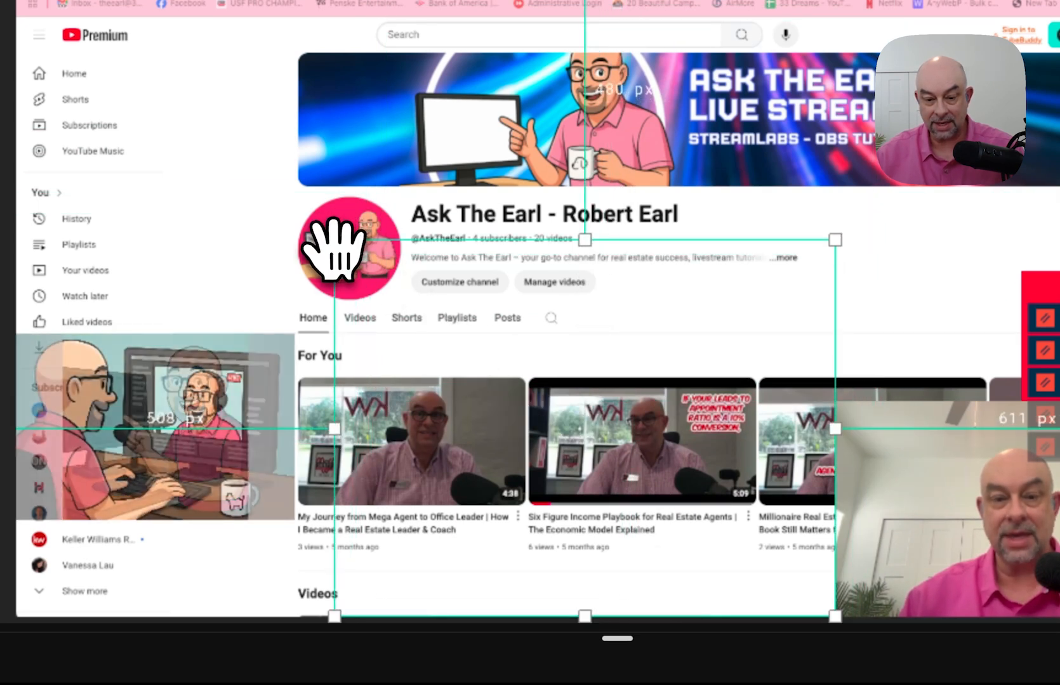
left_click_drag(333, 243, 444, 280)
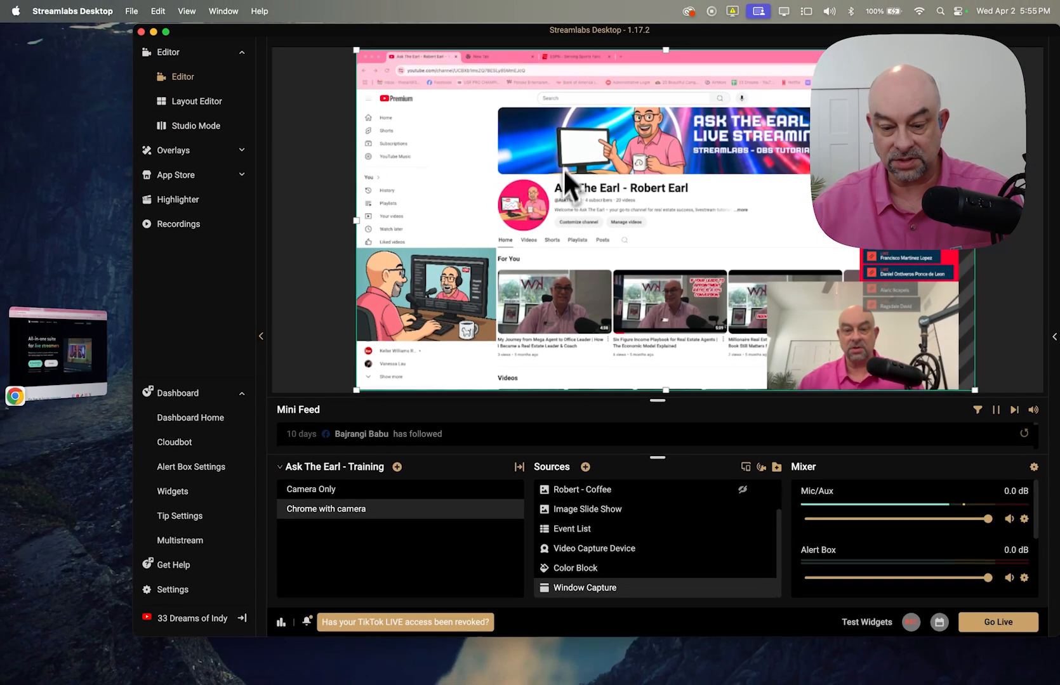
scroll(641, 545, "up", 2)
- Shrink the Alert Box and move it to the upper right over the banner
left_click(625, 490)
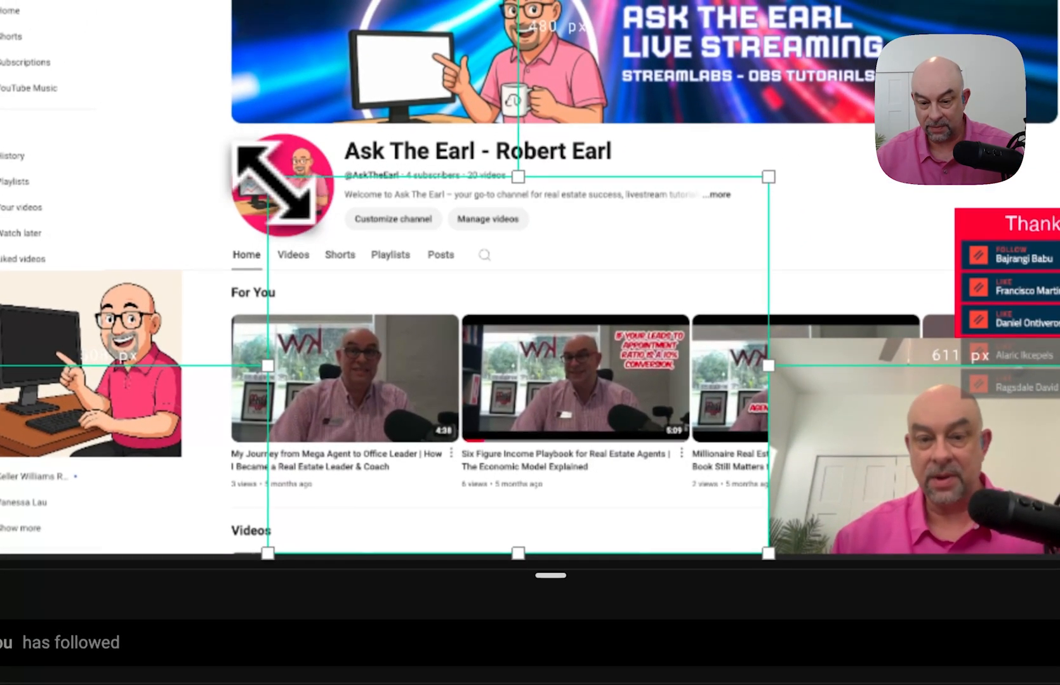
left_click_drag(276, 184, 552, 325)
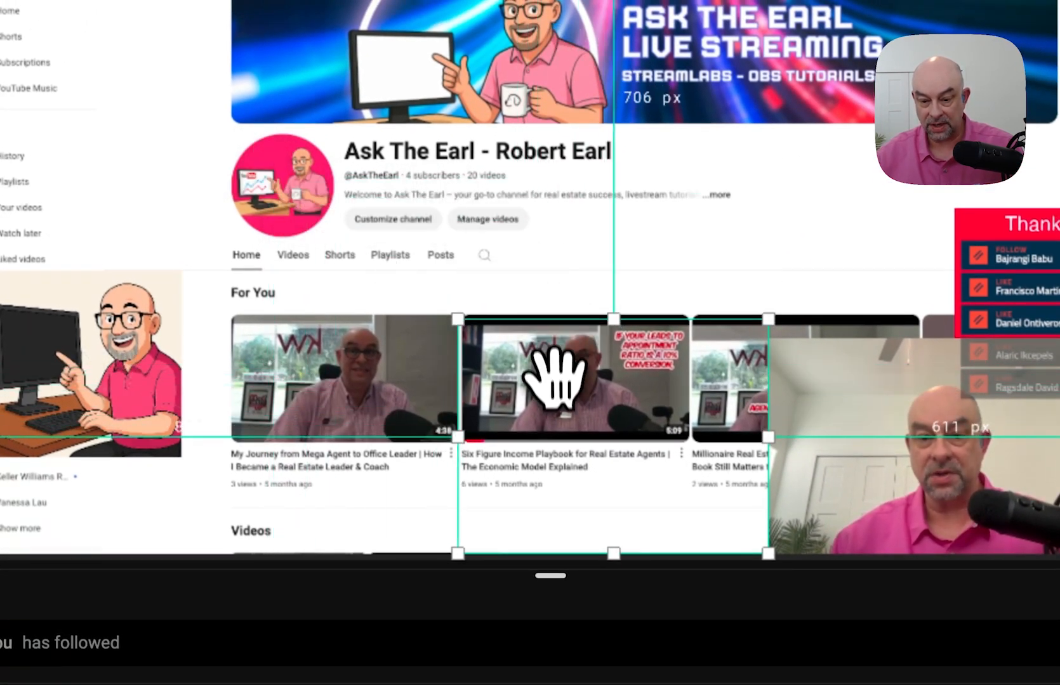
left_click_drag(560, 406, 731, 188)
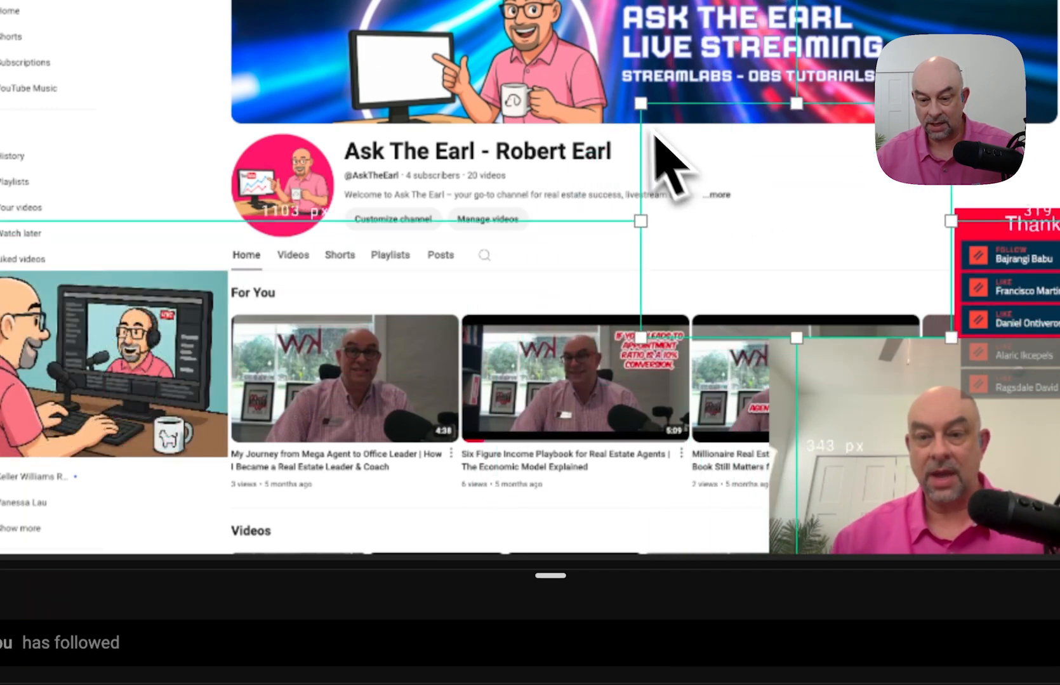
left_click_drag(642, 108, 800, 174)
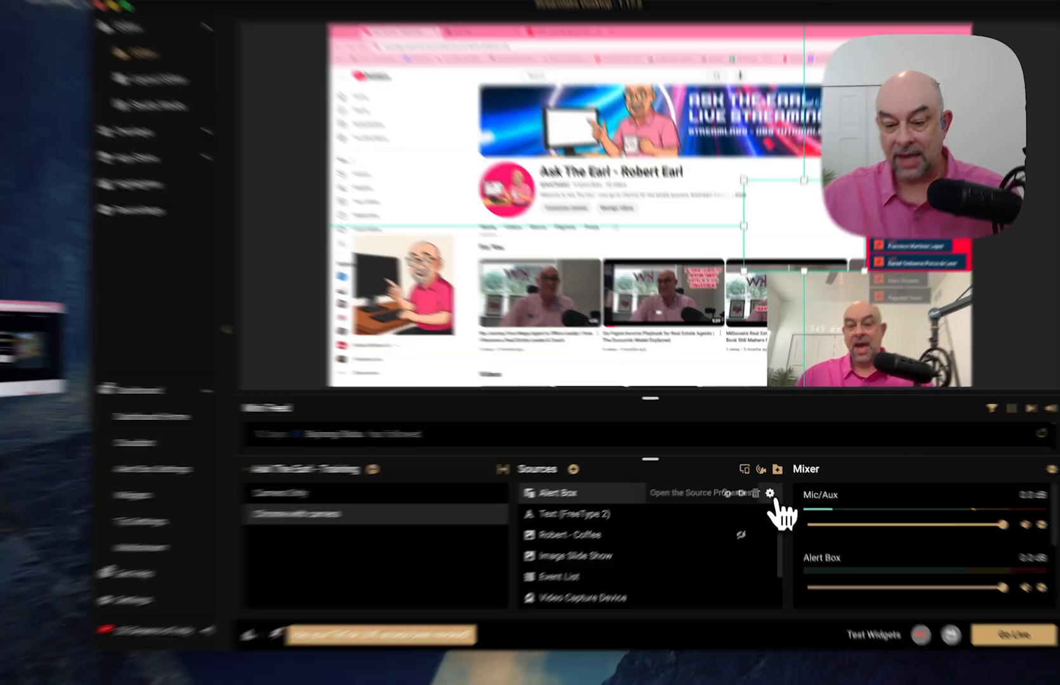
- In the Alert Box settings, set the Donation alert image to stock Dollar-Sign.gif
left_click(769, 489)
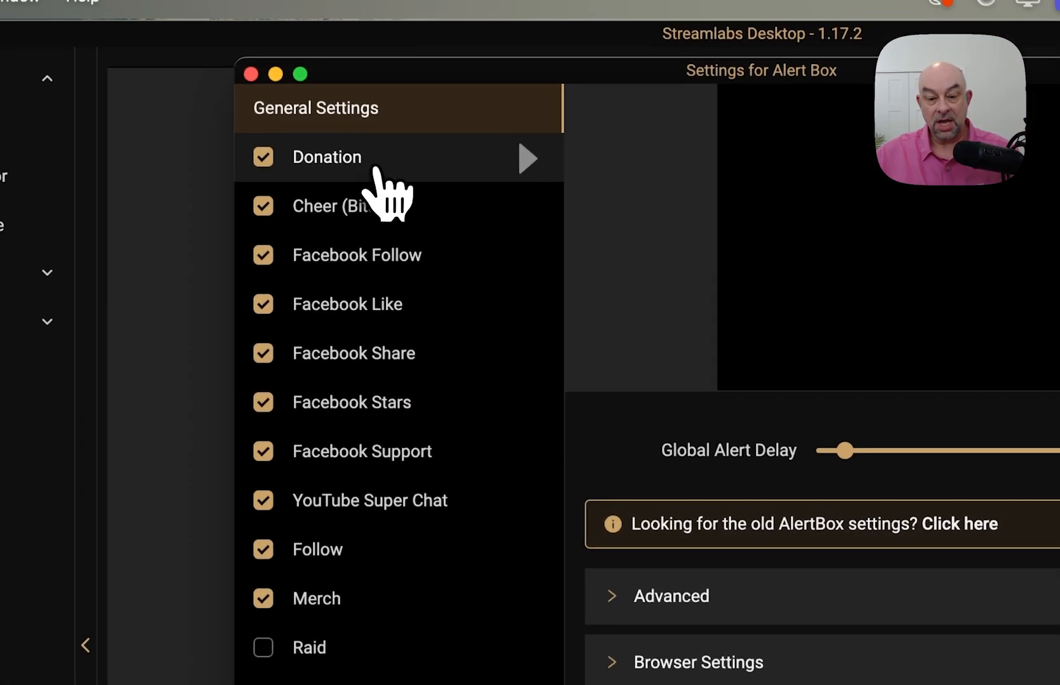
left_click(381, 170)
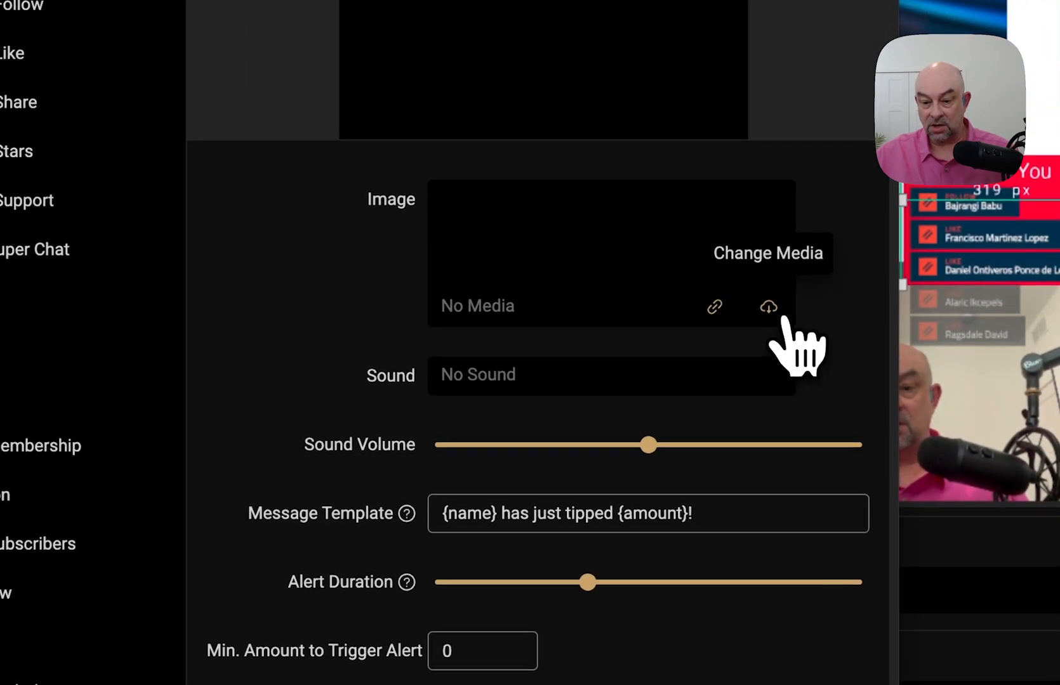
left_click(770, 309)
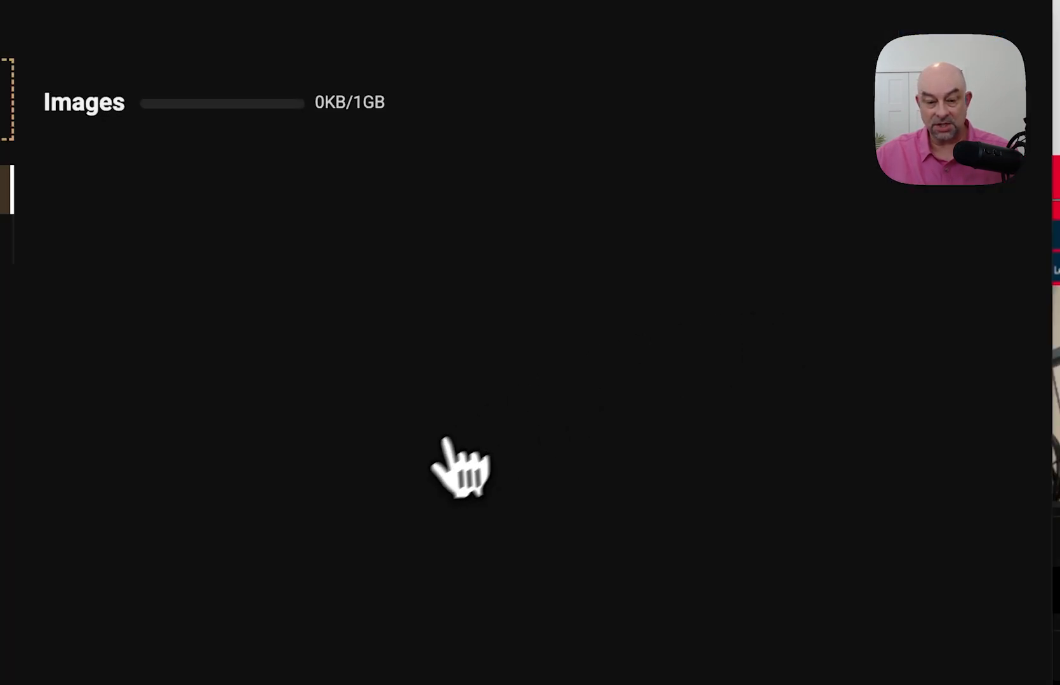
left_click(255, 199)
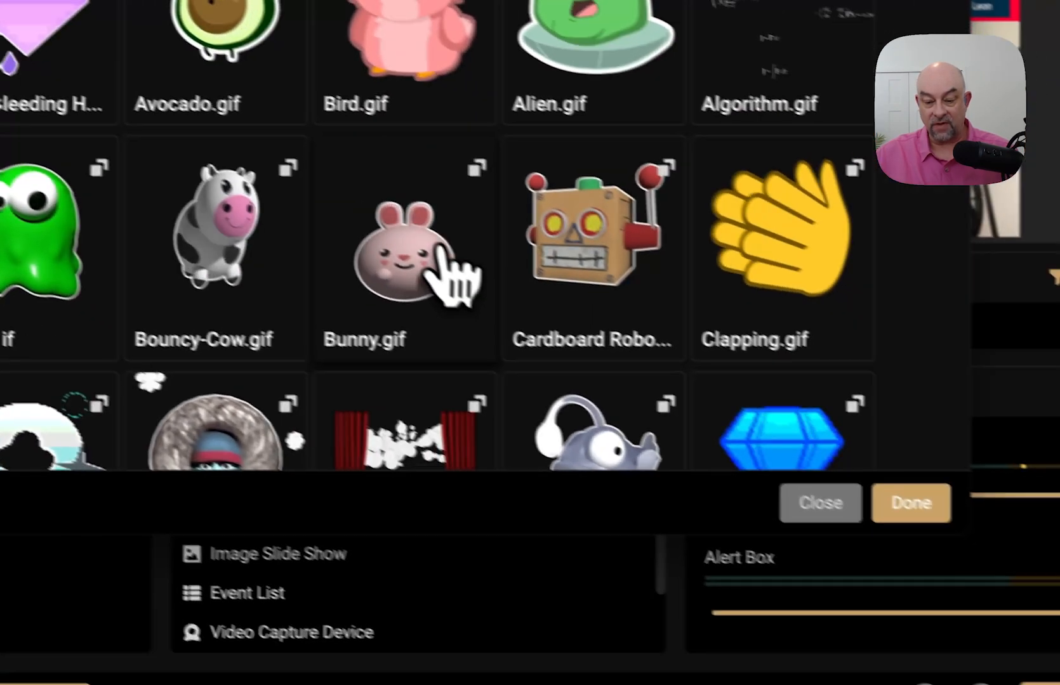
scroll(444, 273, "down", 7)
left_click(415, 246)
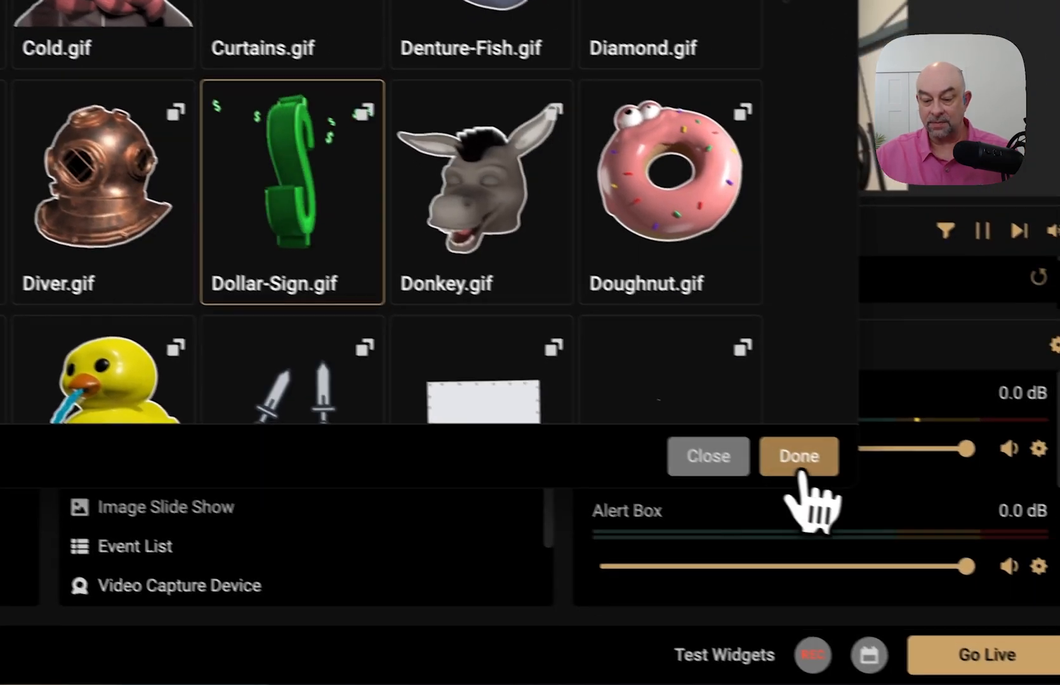
left_click(863, 481)
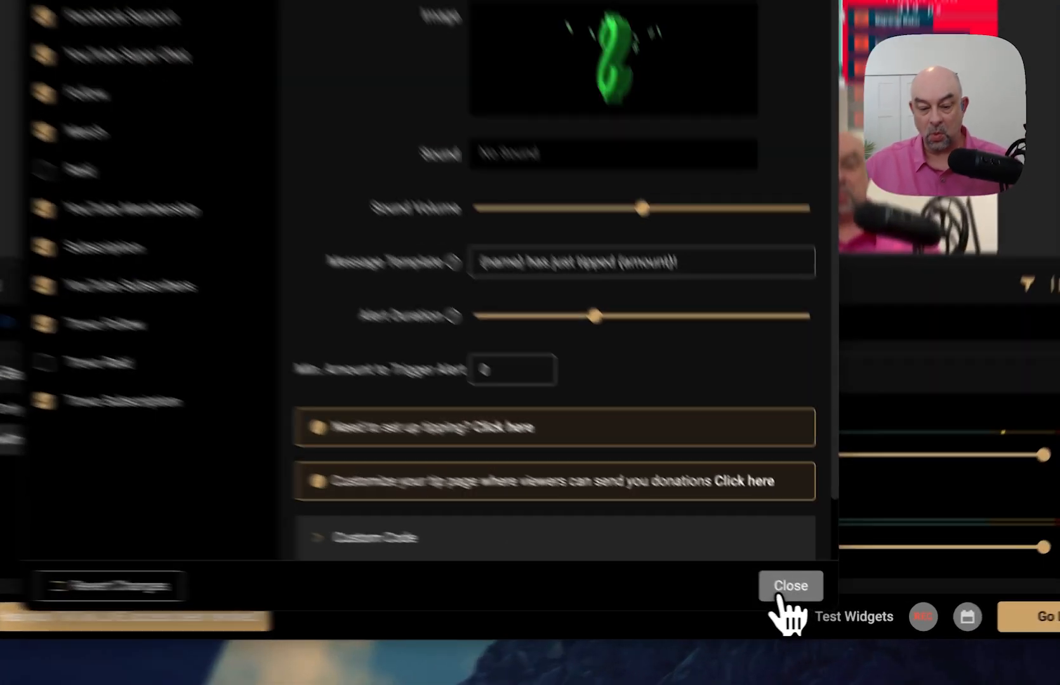
- Add a Viewer Count widget source to the scene and dismiss its settings
left_click(823, 605)
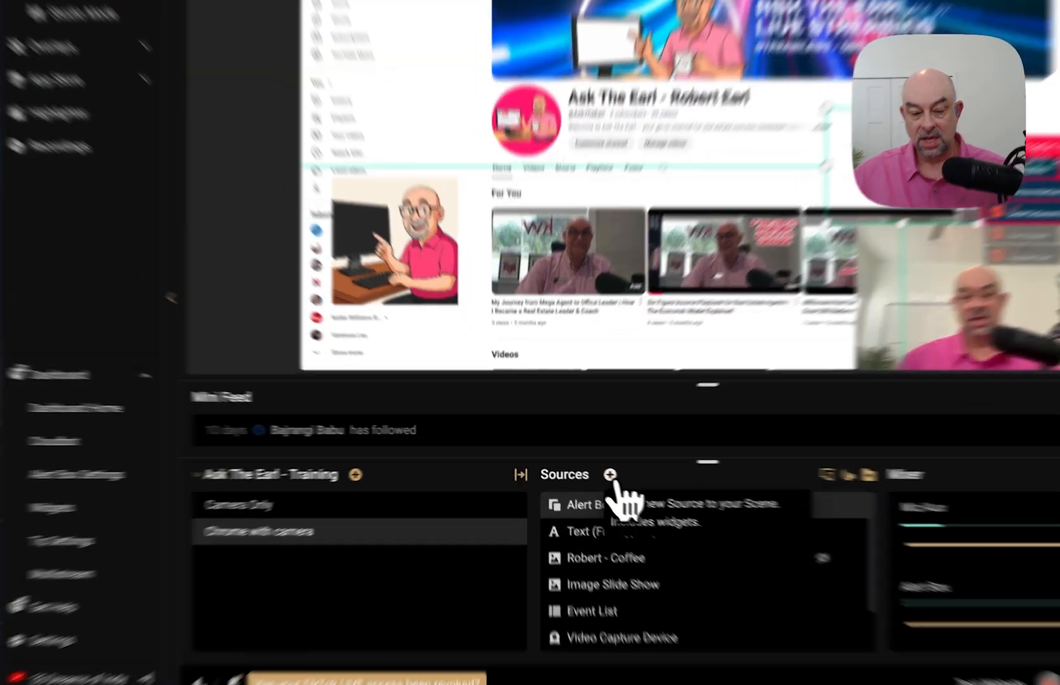
left_click(585, 467)
scroll(416, 413, "down", 10)
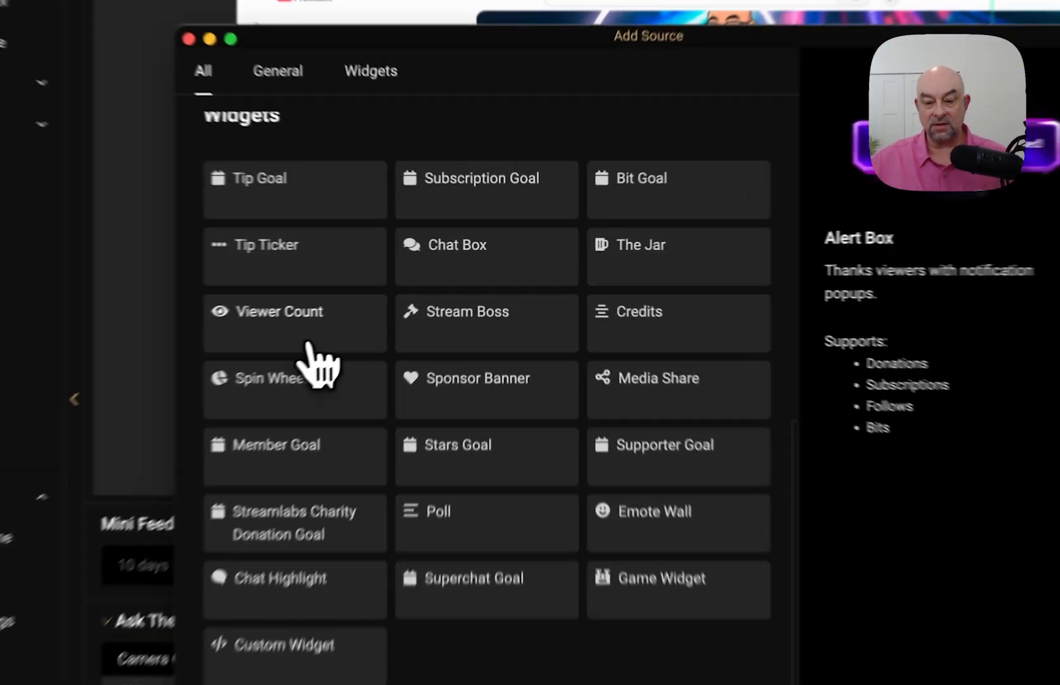
left_click(398, 299)
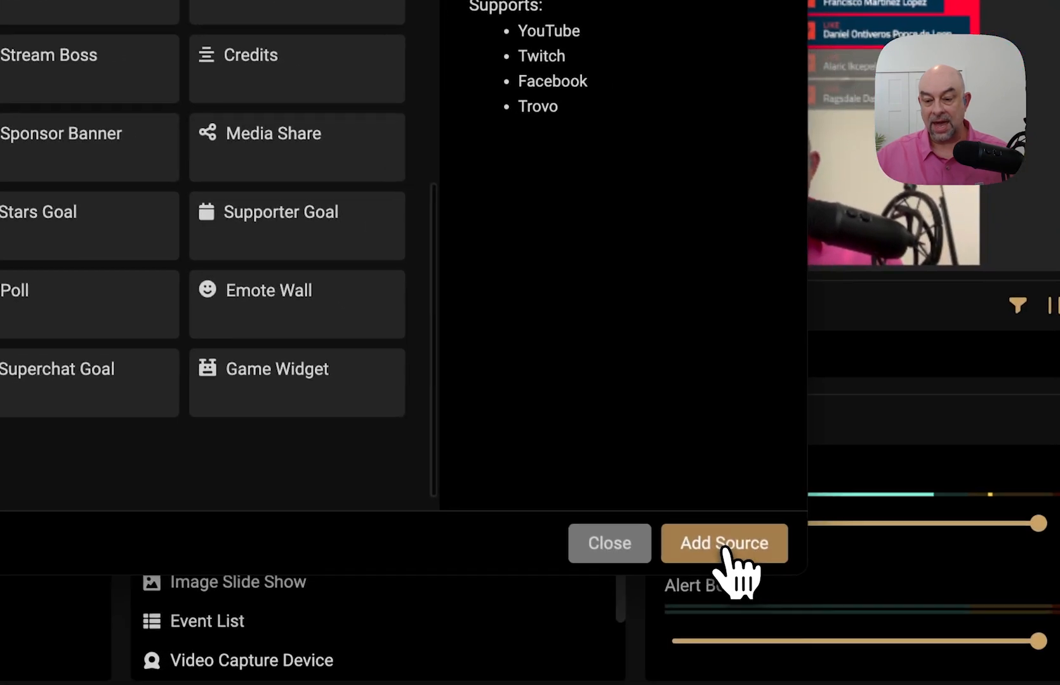
left_click(850, 594)
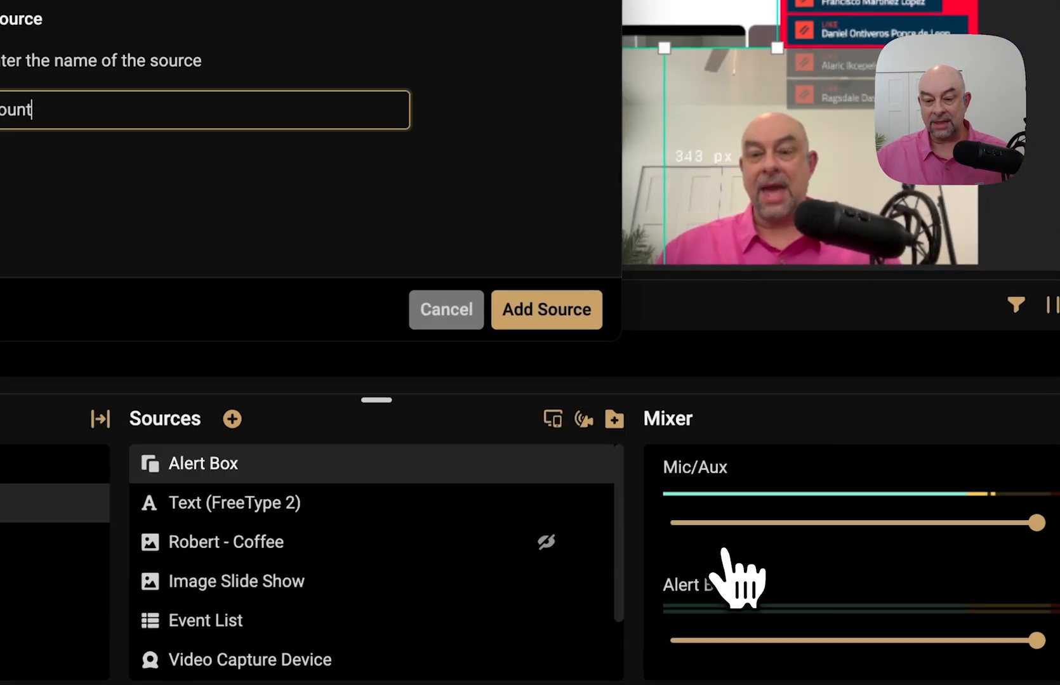
left_click(550, 311)
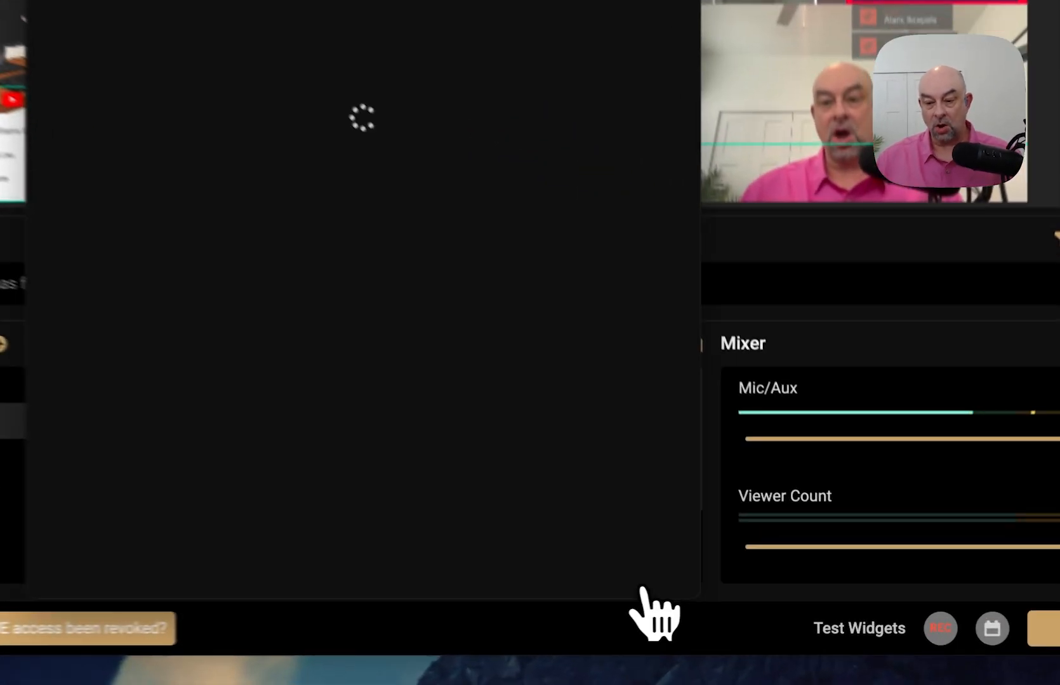
left_click(750, 592)
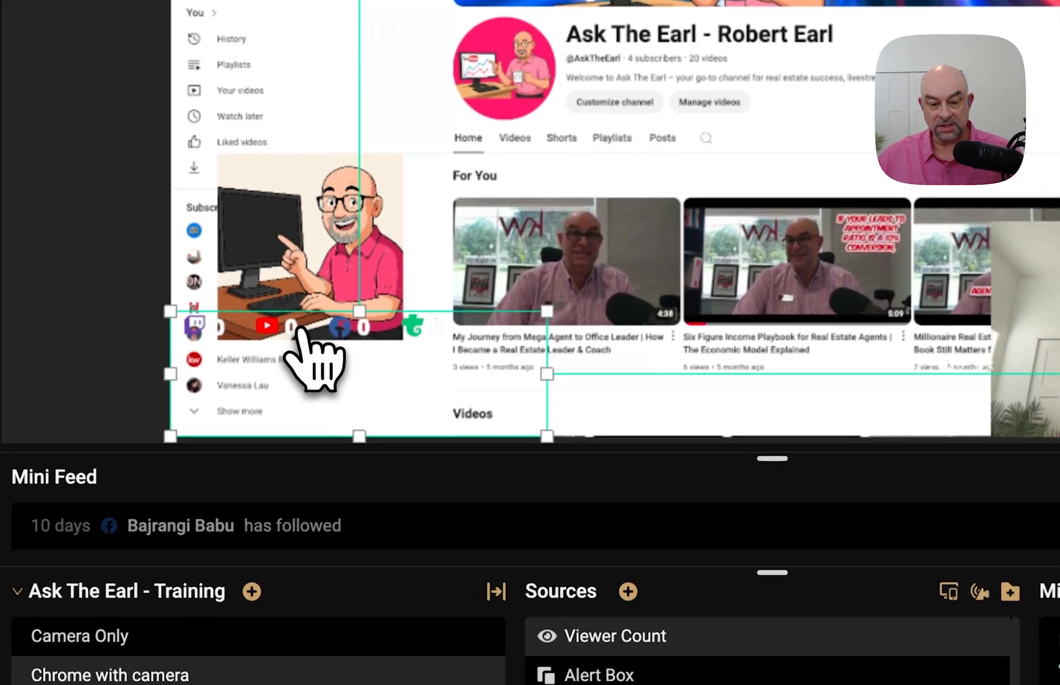
- Reposition the Viewer Count widget, then stretch the red Color Block taller and shift it slightly right
left_click_drag(301, 333, 1007, 227)
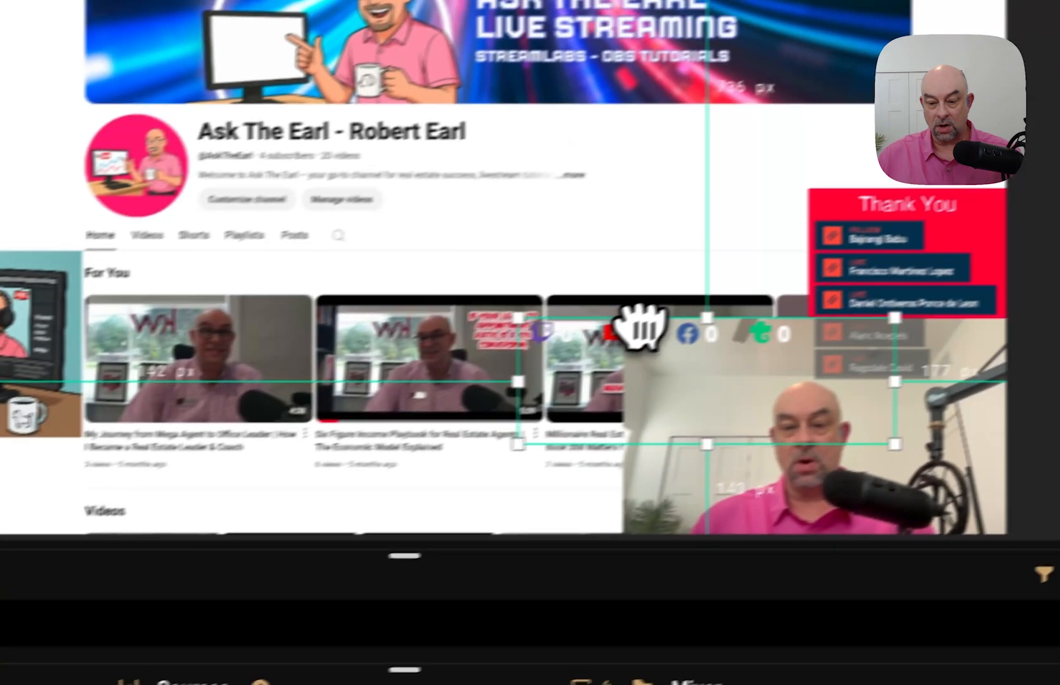
left_click_drag(641, 327, 846, 374)
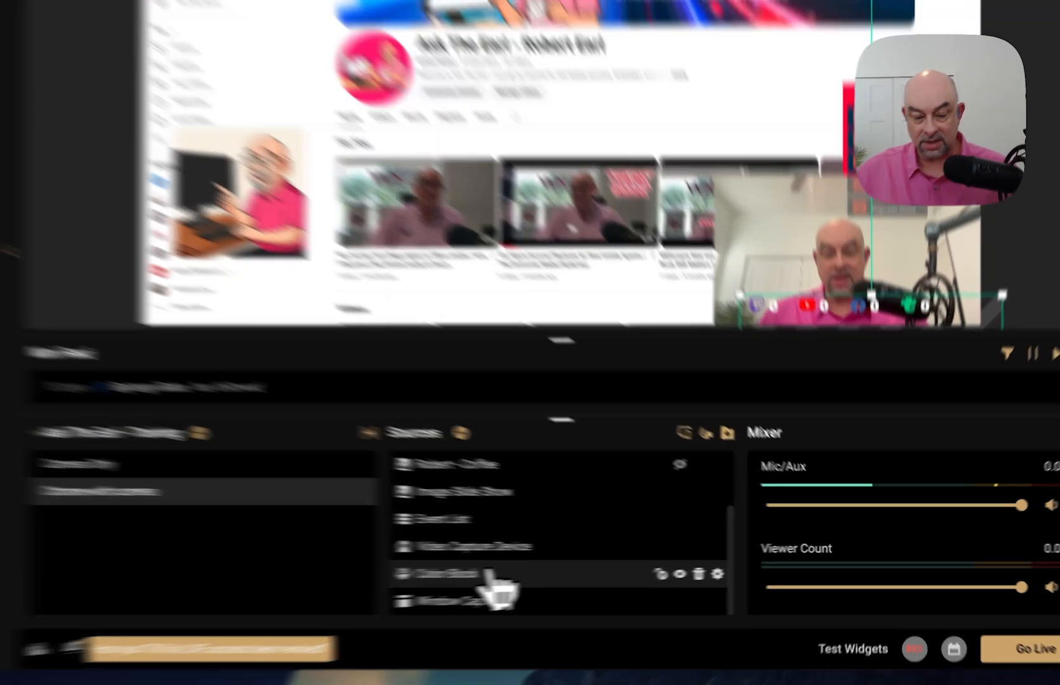
left_click(599, 568)
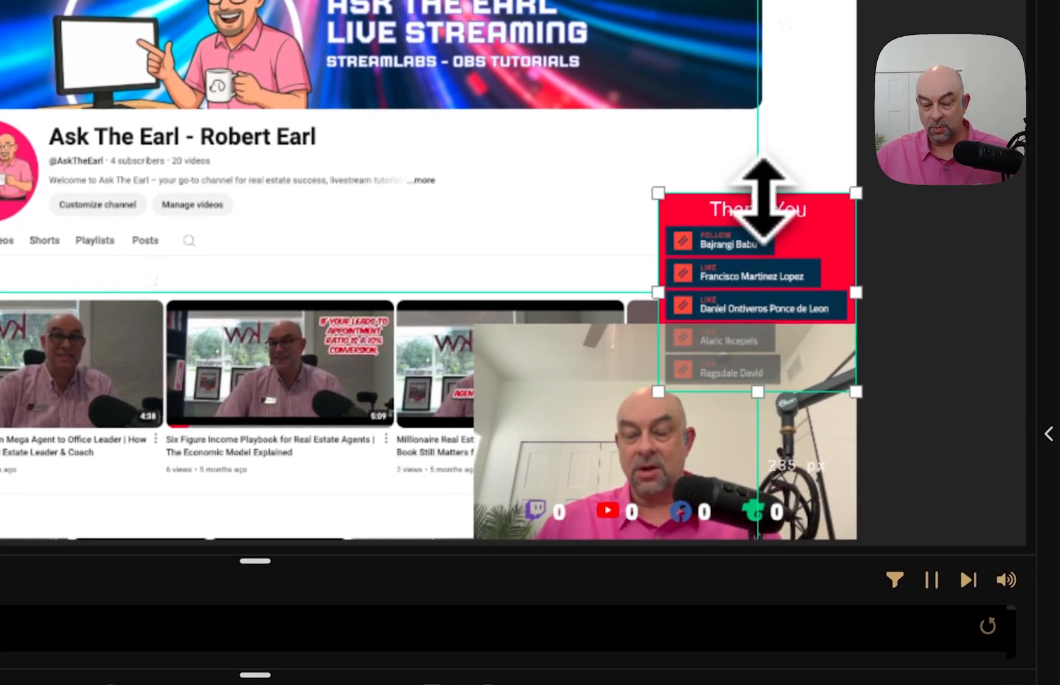
left_click_drag(771, 168, 772, 154)
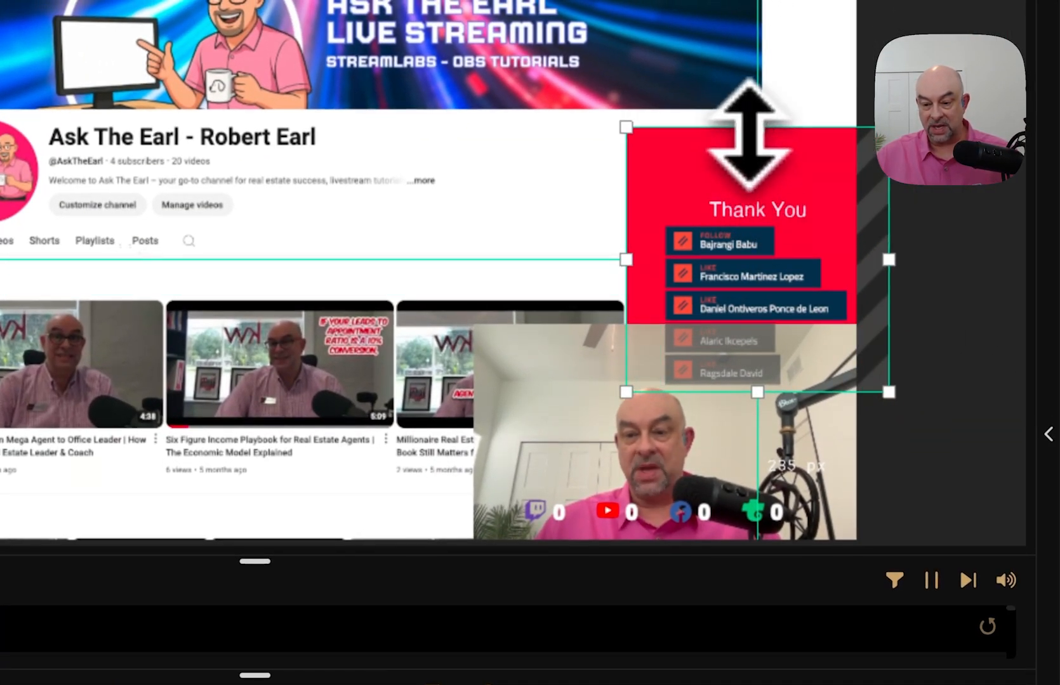
left_click_drag(672, 159, 706, 155)
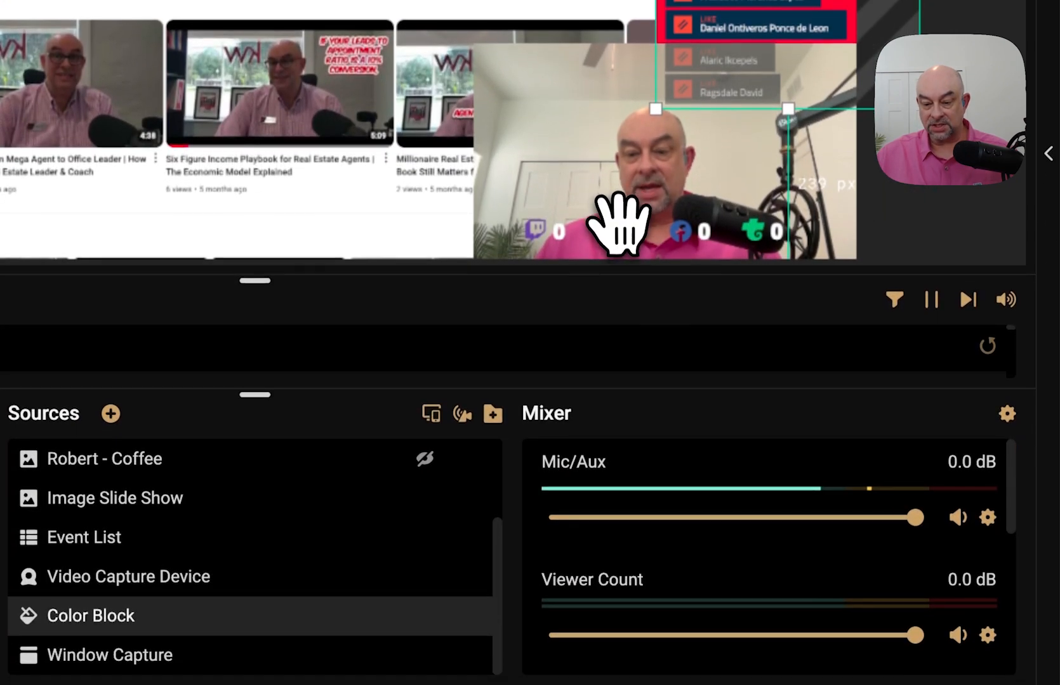
- Resize the Viewer Count overlay and align it along the webcam's bottom edge
left_click(619, 516)
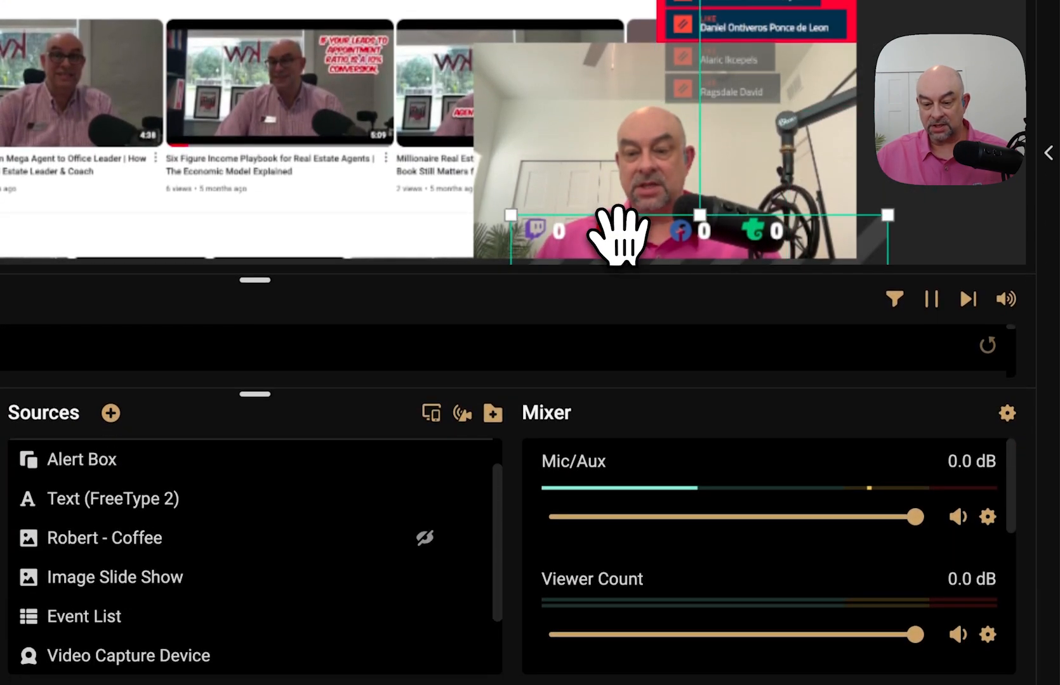
left_click_drag(619, 235, 564, 245)
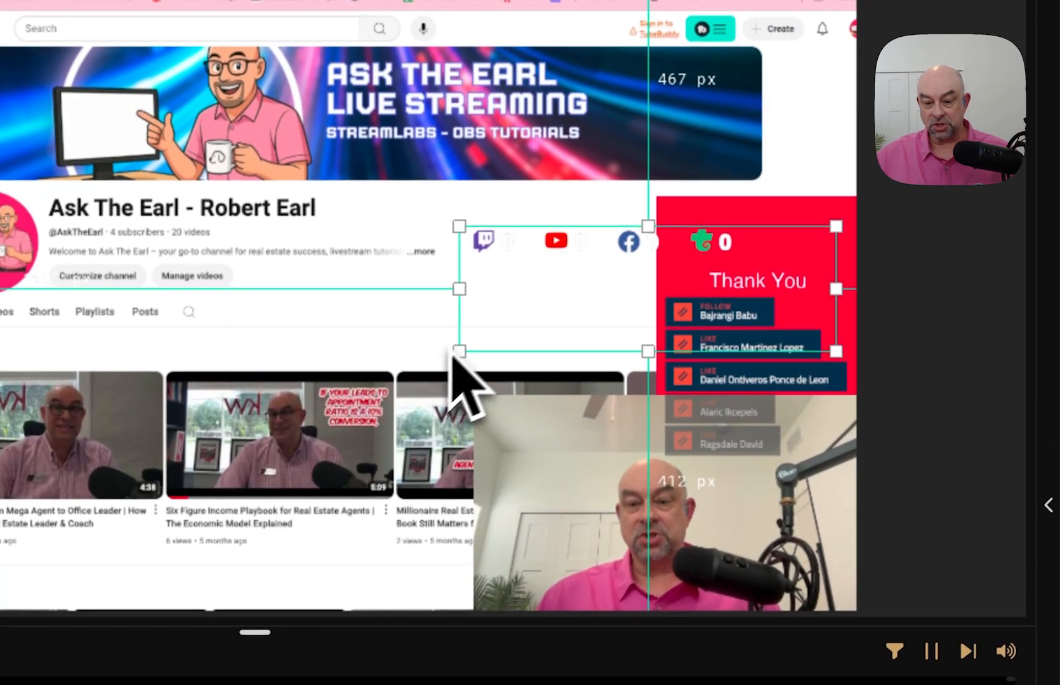
left_click_drag(460, 352, 674, 240)
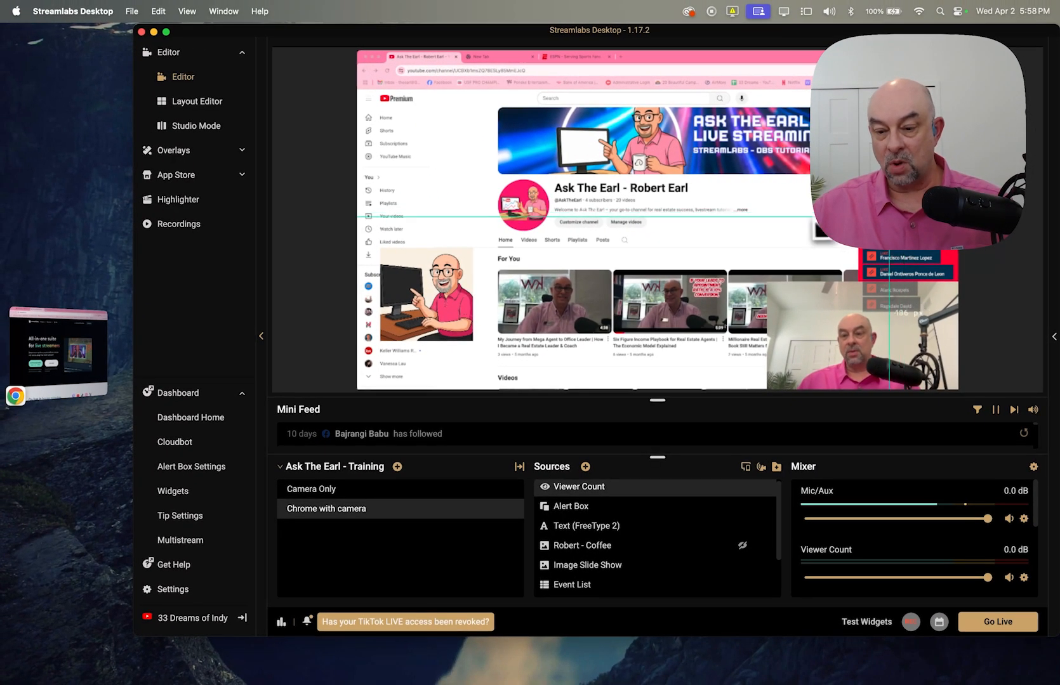
left_click_drag(796, 238, 863, 218)
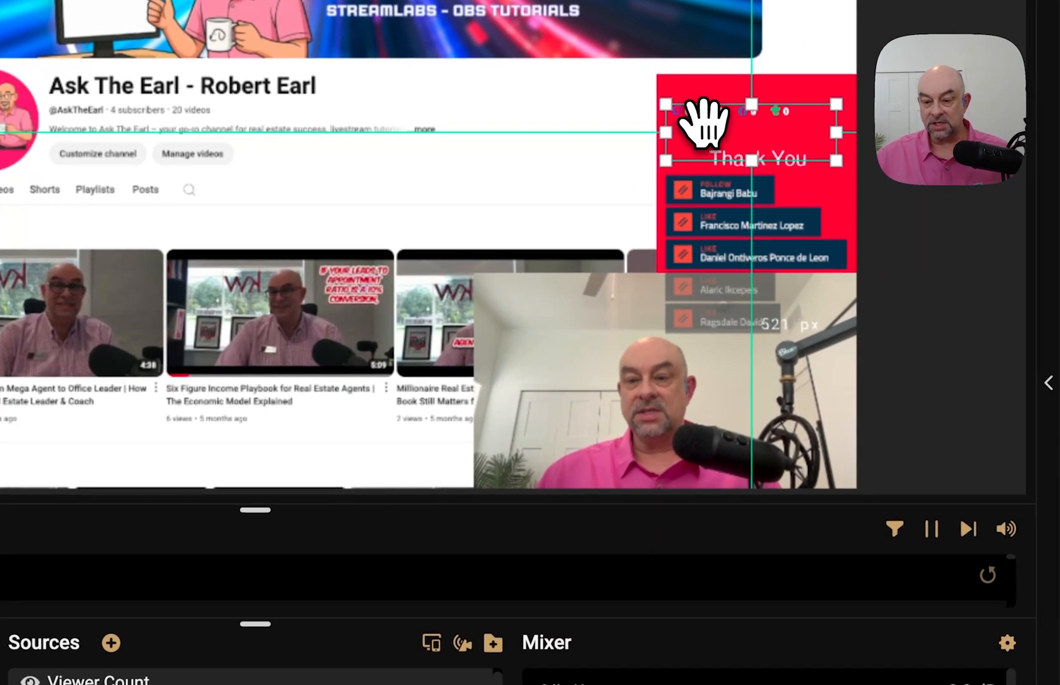
left_click_drag(703, 122, 612, 409)
left_click_drag(574, 479, 498, 301)
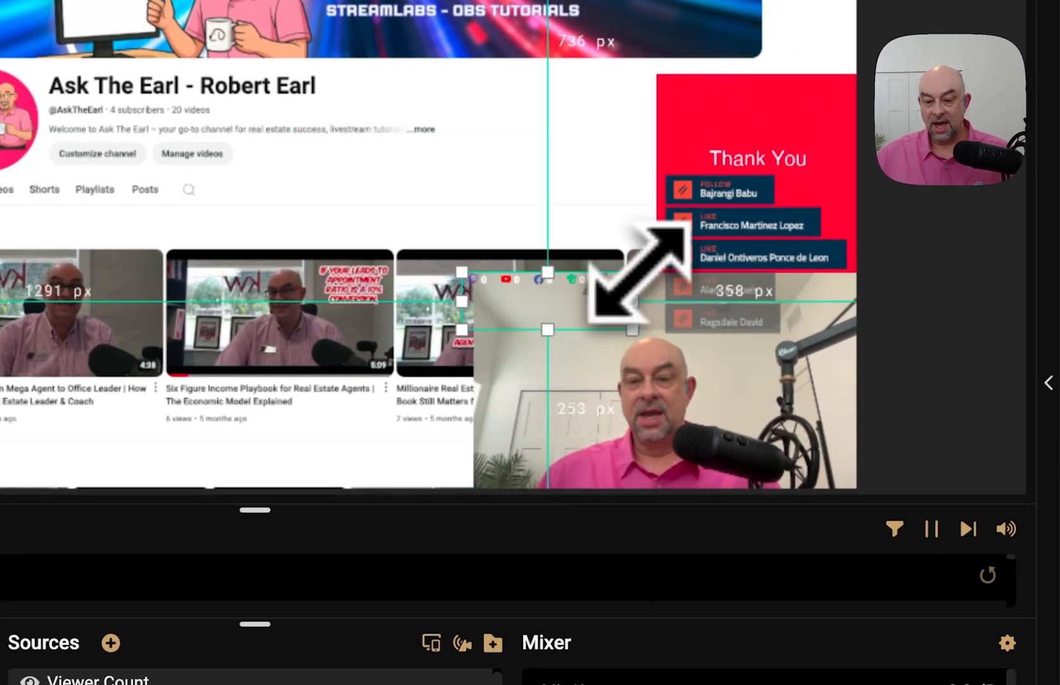
left_click_drag(634, 276, 730, 190)
left_click_drag(606, 261, 620, 506)
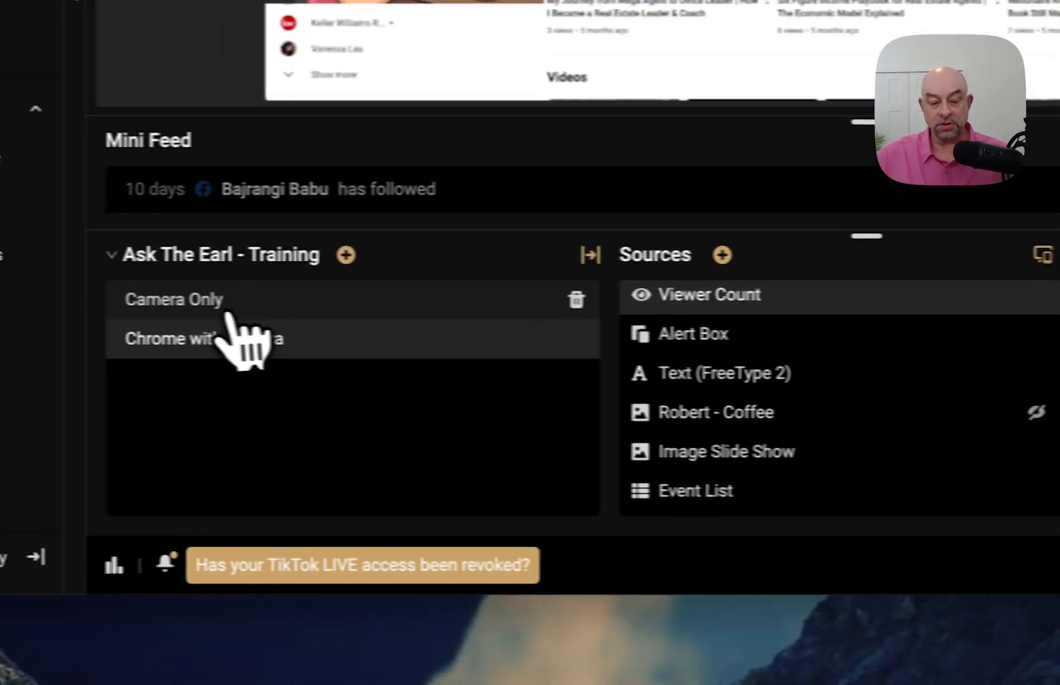
- Copy Viewer Count from Chrome with camera into Camera Only and move it up-left
left_click(230, 304)
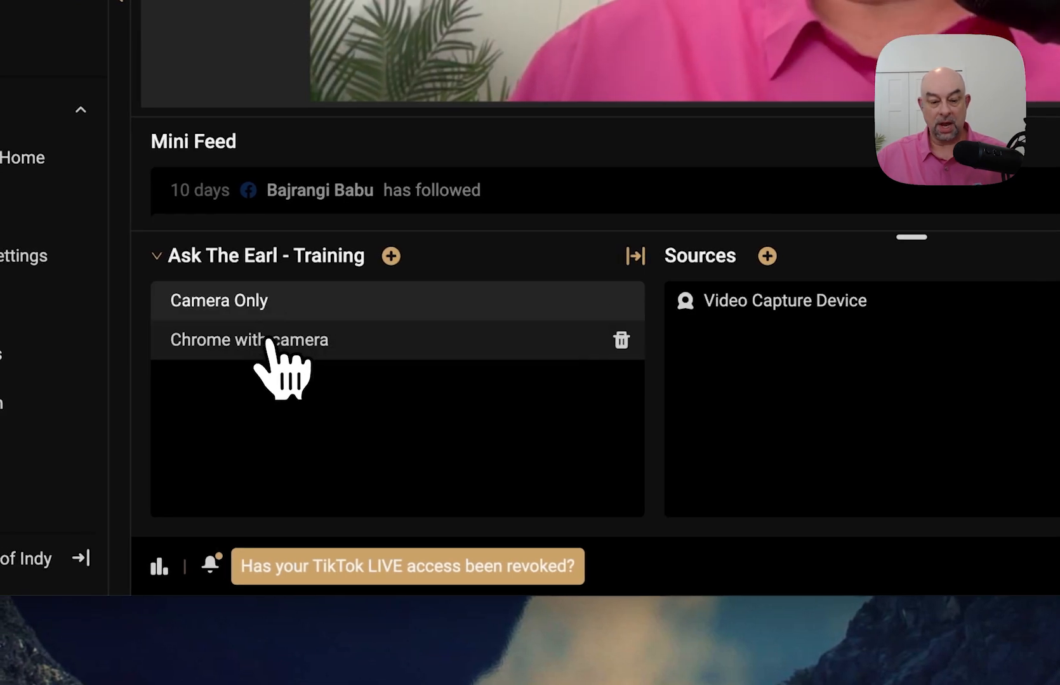
left_click(268, 343)
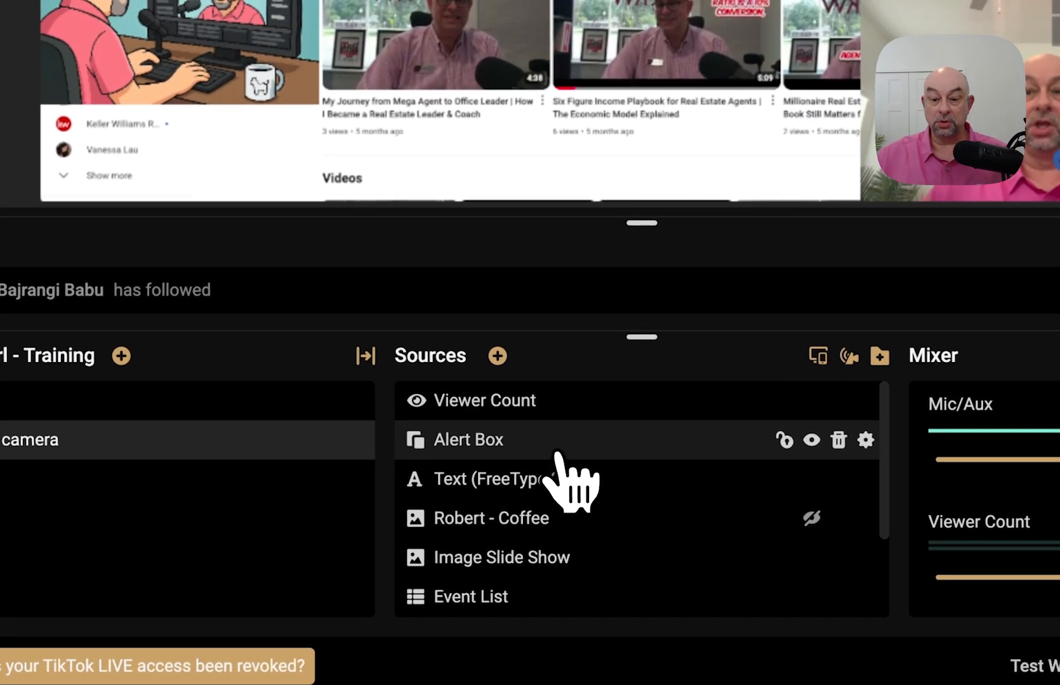
left_click(547, 414)
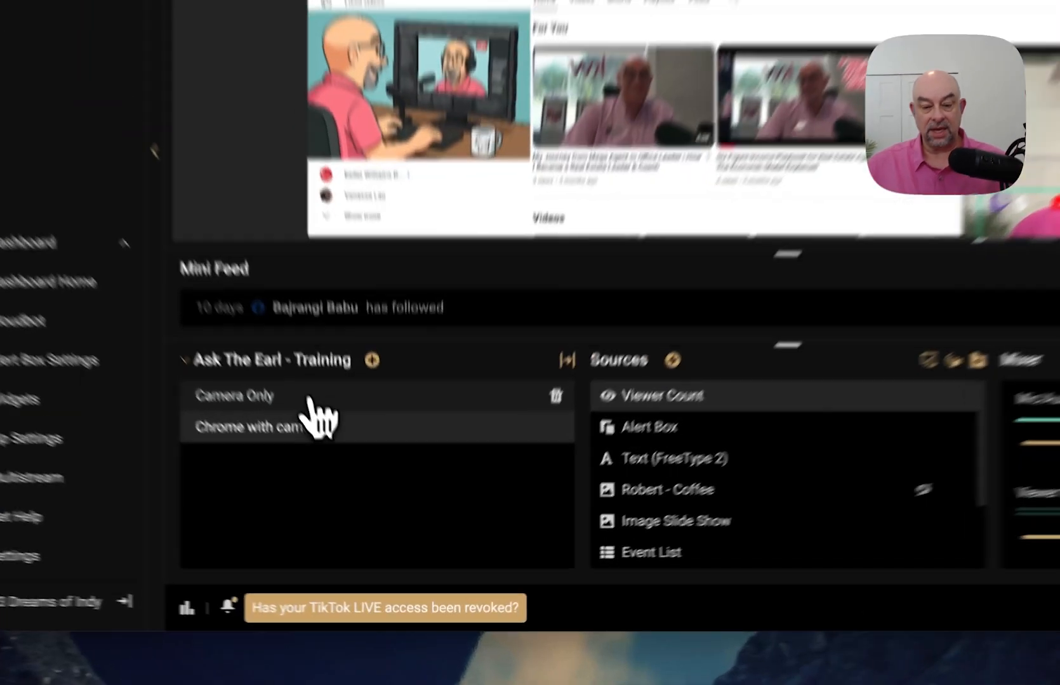
left_click(309, 399)
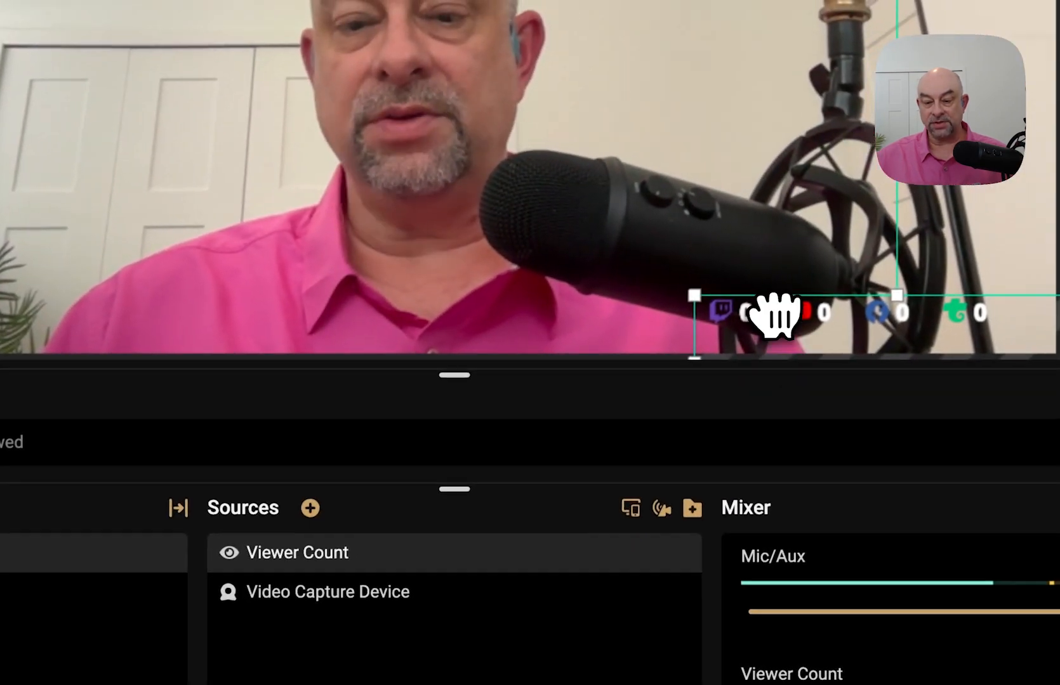
left_click_drag(773, 313, 672, 126)
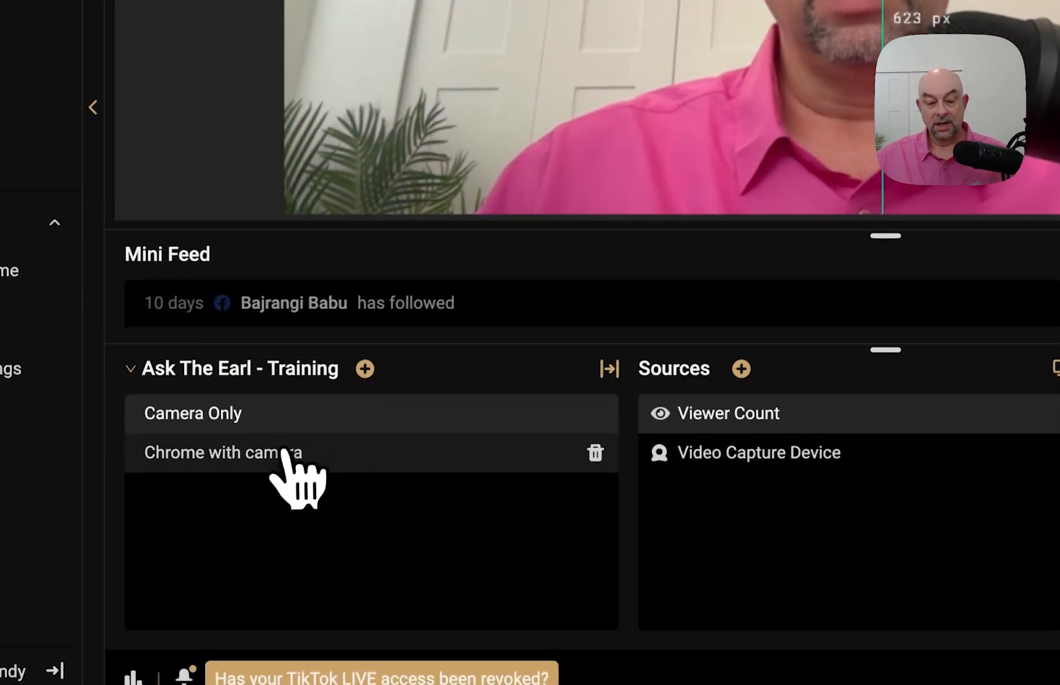
- Copy the Alert Box from Chrome with camera and paste it into Camera Only
left_click(291, 454)
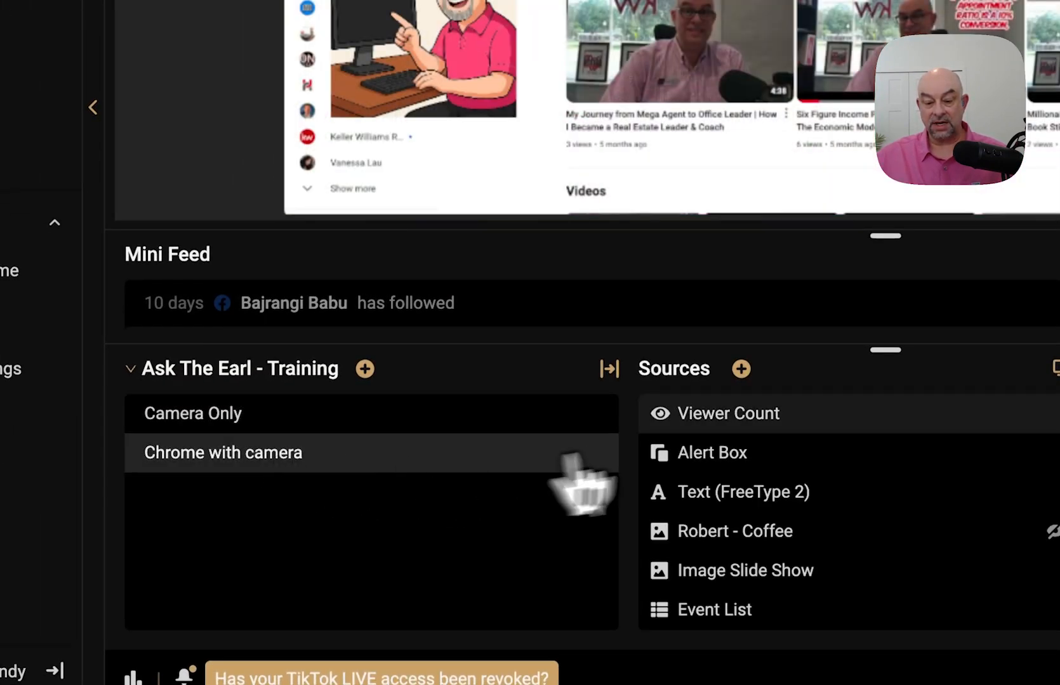
left_click(739, 454)
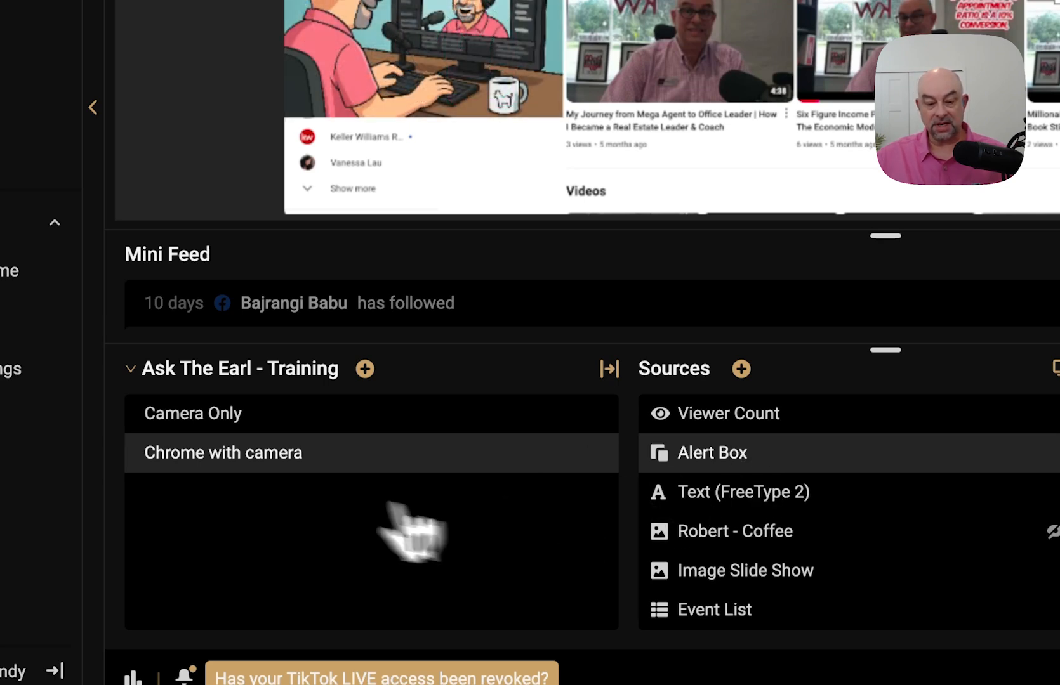
left_click(273, 426)
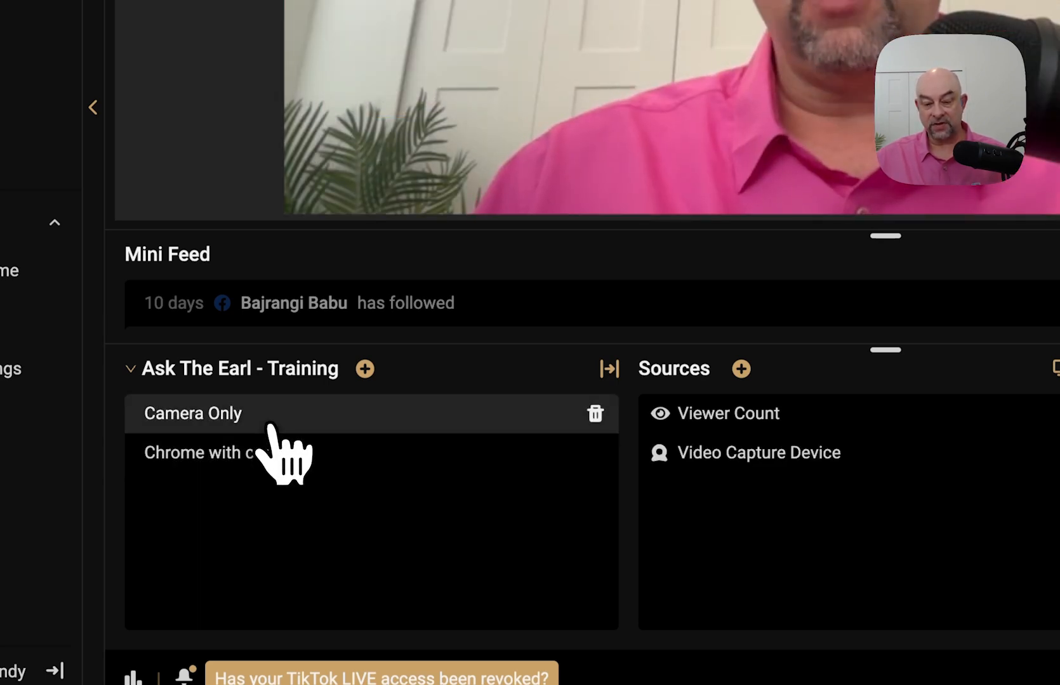
key("super+v")
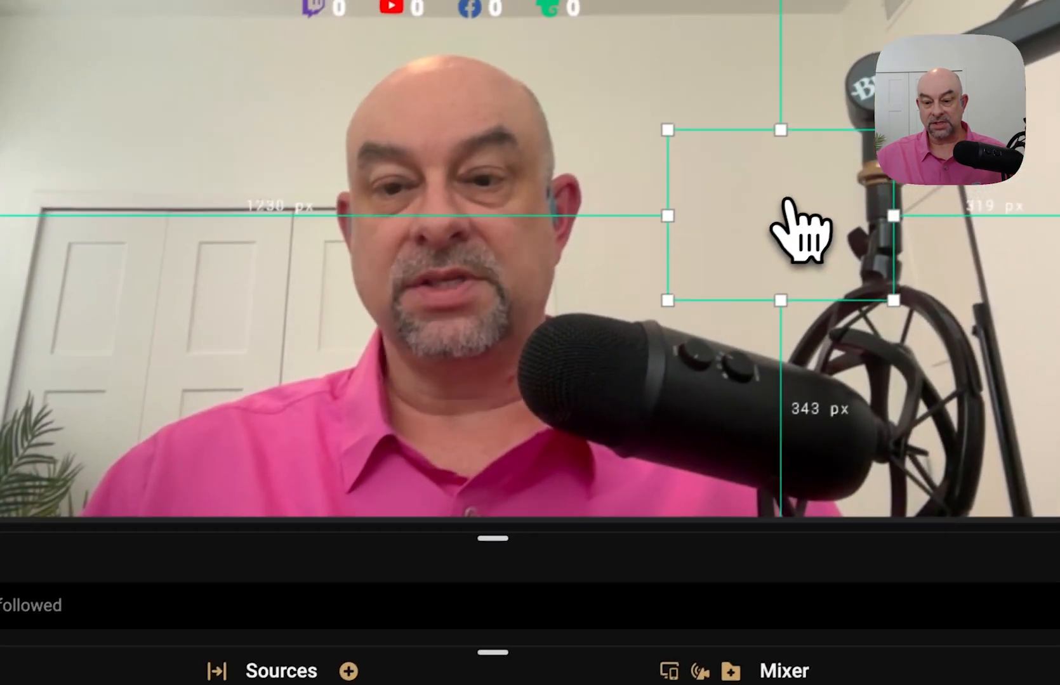
- Place the Camera Only Alert Box over the door at upper left and enlarge it
left_click_drag(878, 170, 177, 182)
left_click_drag(273, 166, 279, 135)
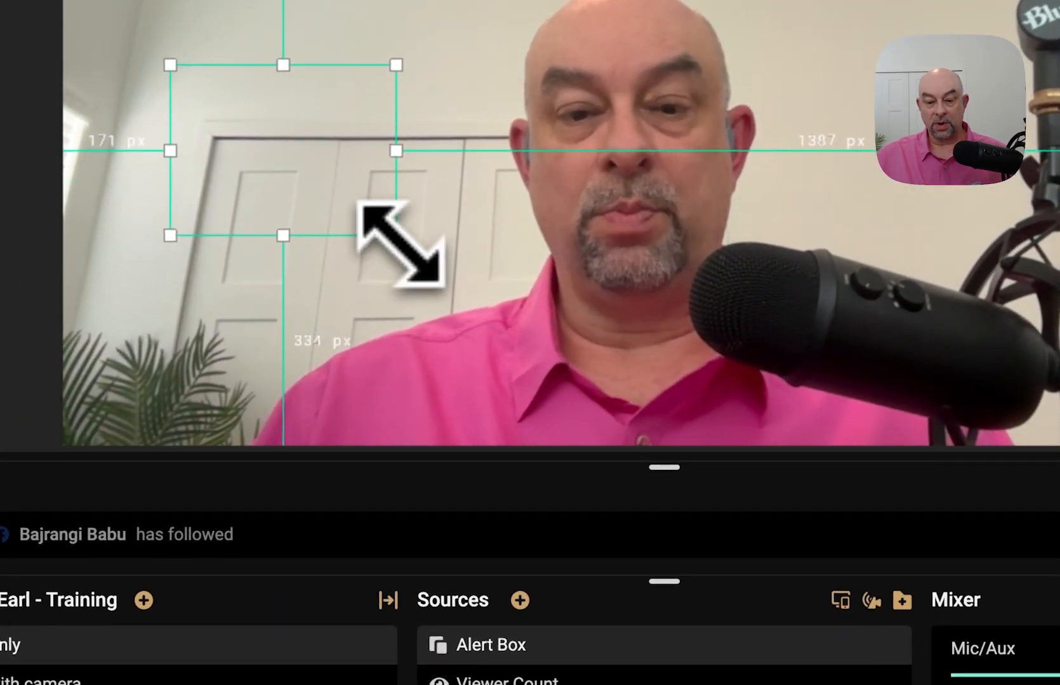
left_click_drag(399, 240, 476, 295)
left_click_drag(366, 195, 324, 164)
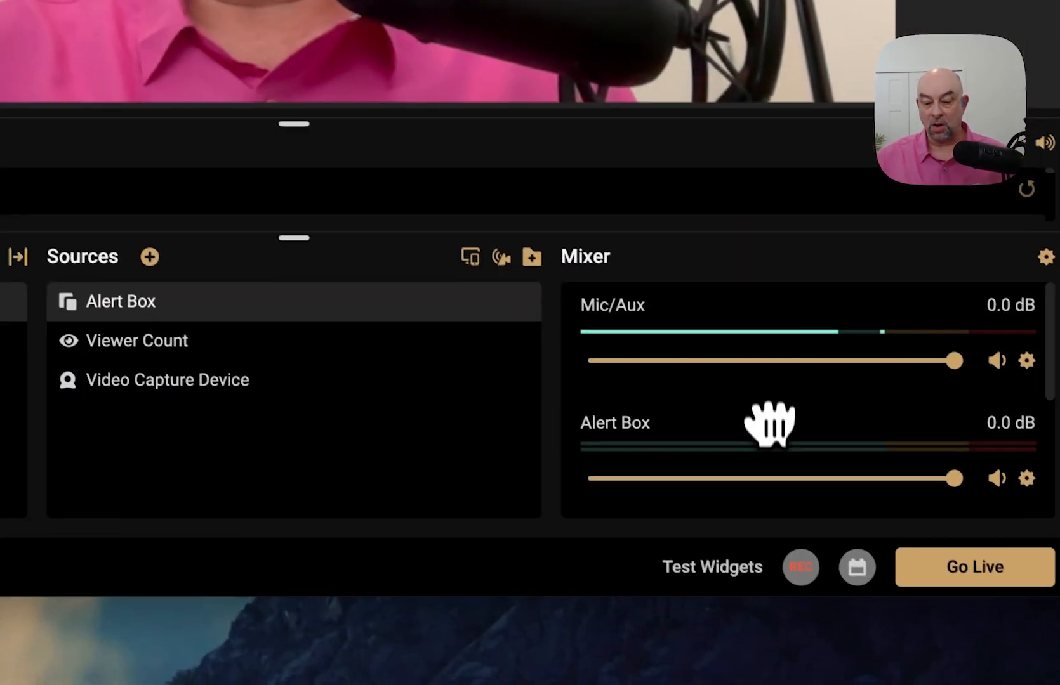
scroll(769, 424, "down", 5)
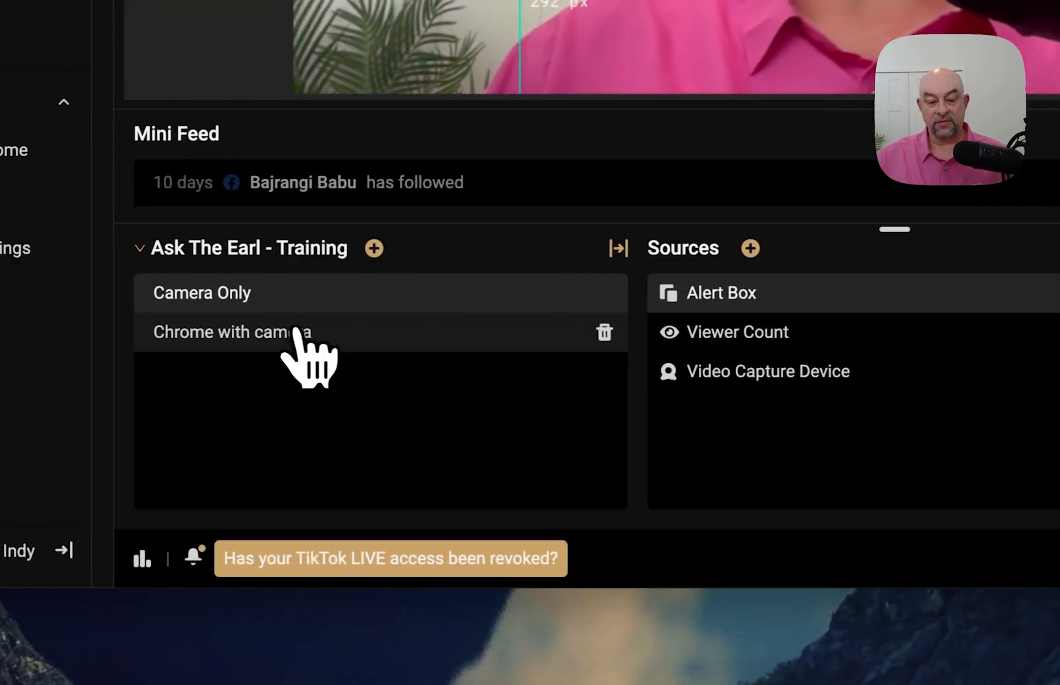
left_click(194, 335)
left_click(184, 304)
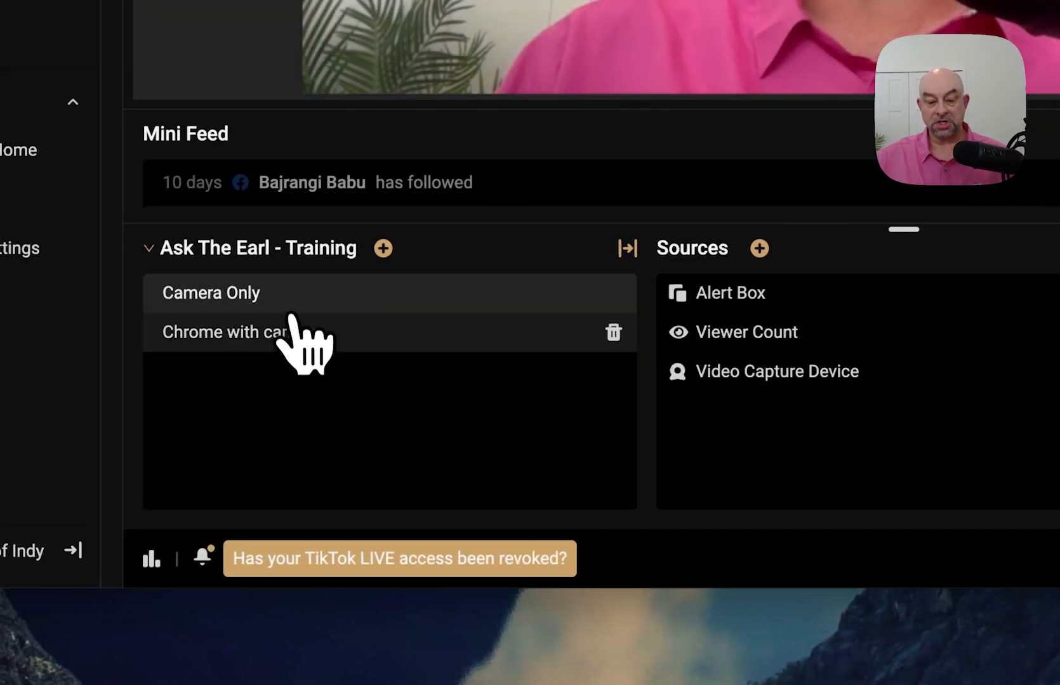
left_click(293, 343)
left_click(279, 304)
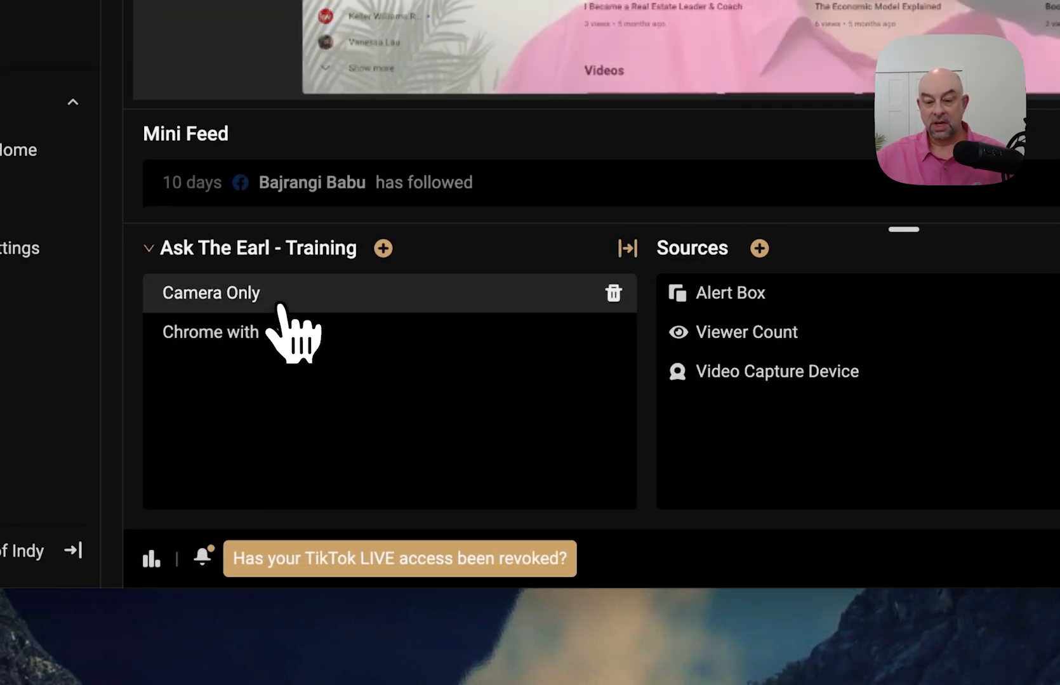
left_click(287, 336)
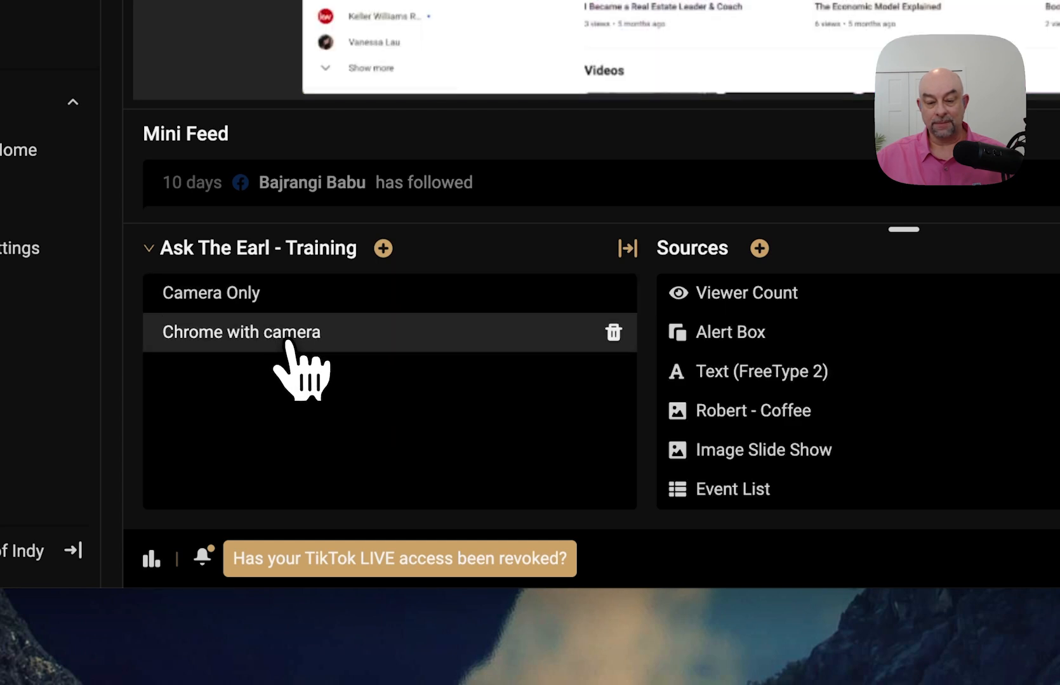
left_click(276, 306)
left_click(279, 331)
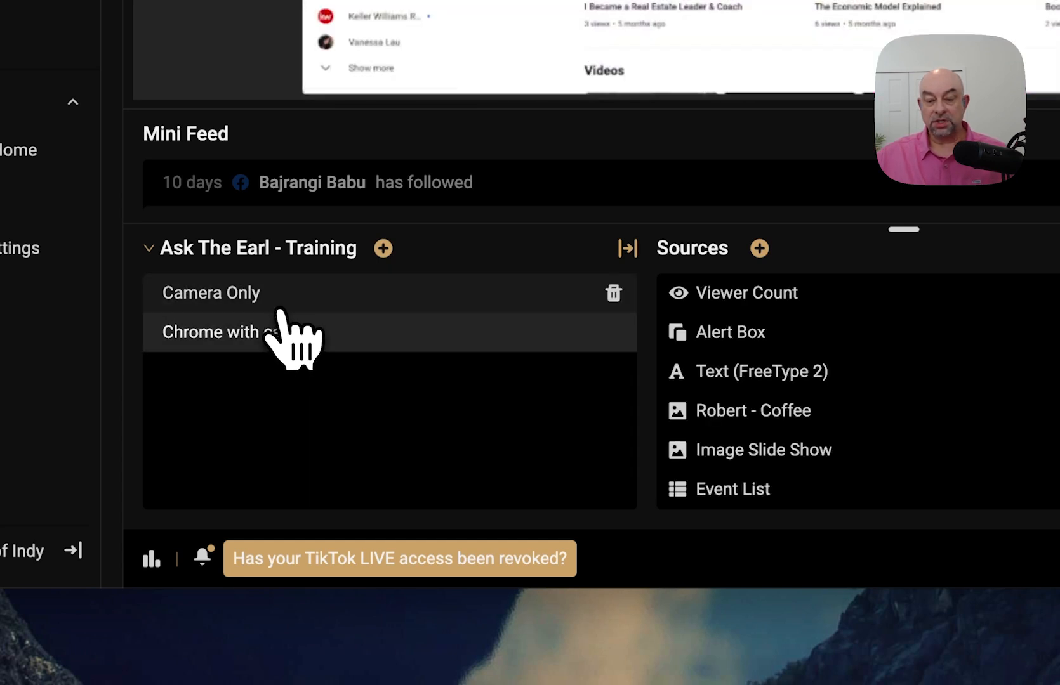
left_click(279, 307)
left_click(280, 330)
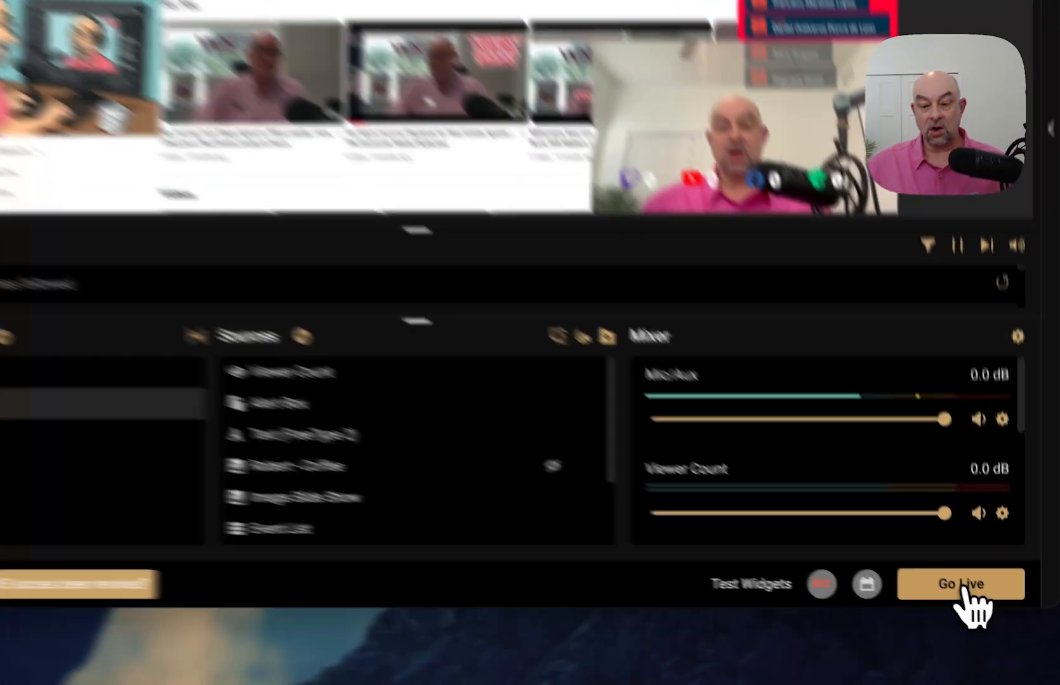
left_click(1000, 622)
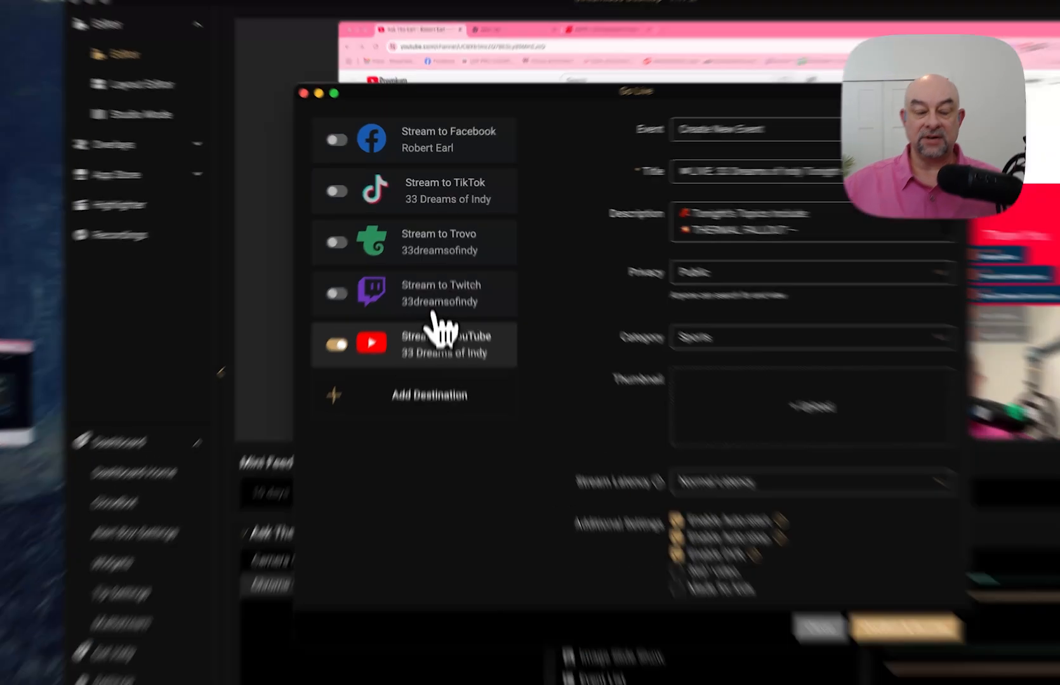
left_click(433, 286)
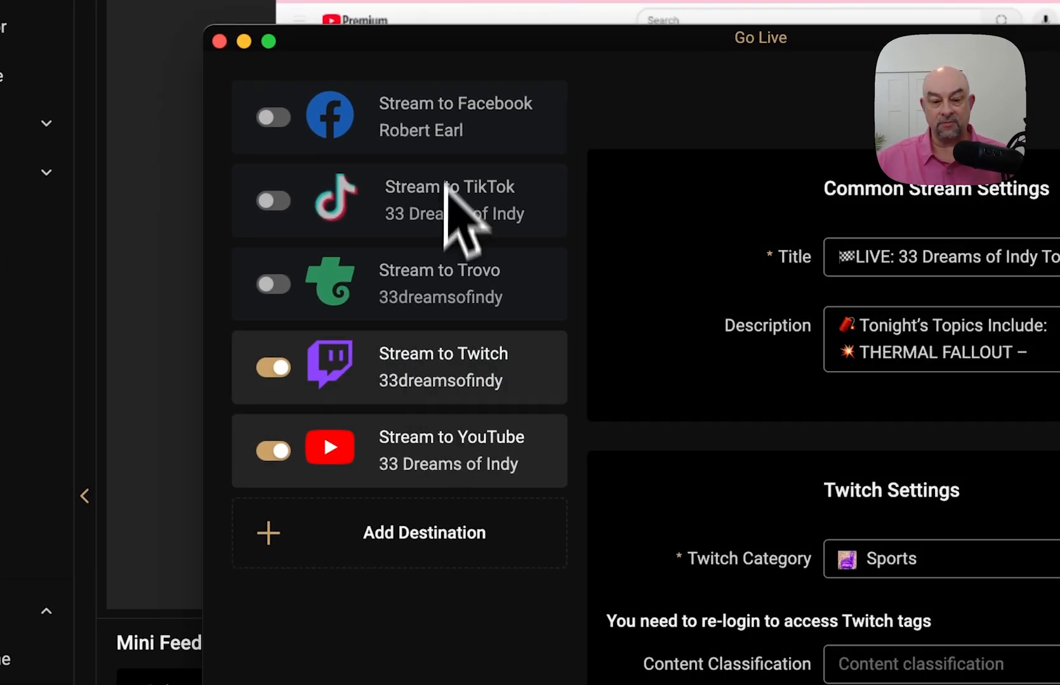
left_click(270, 373)
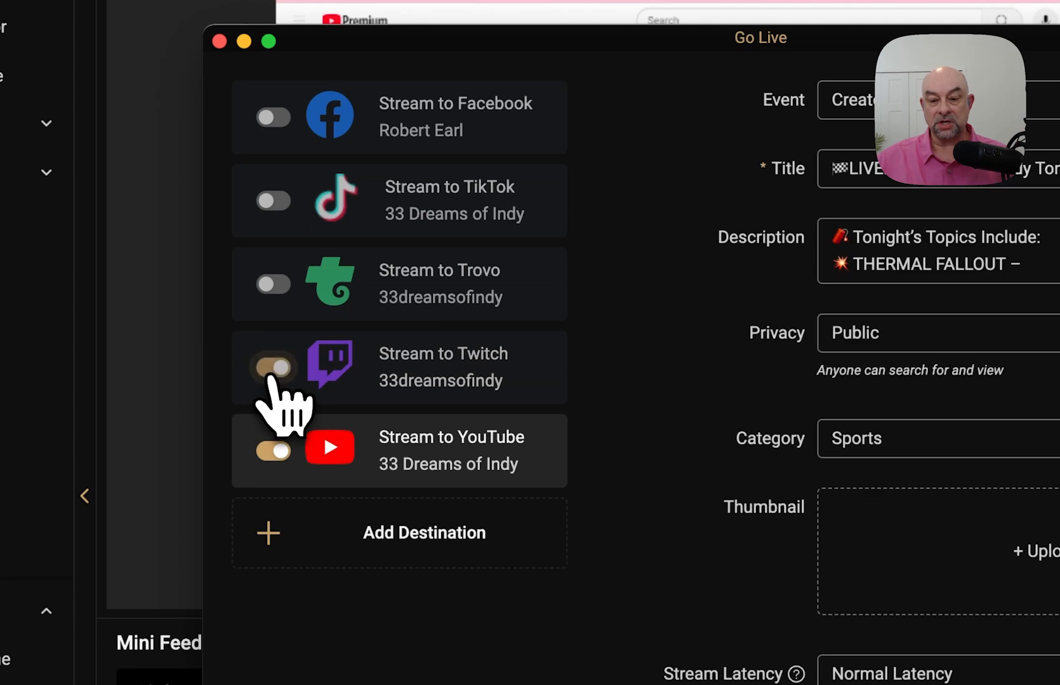
left_click(269, 375)
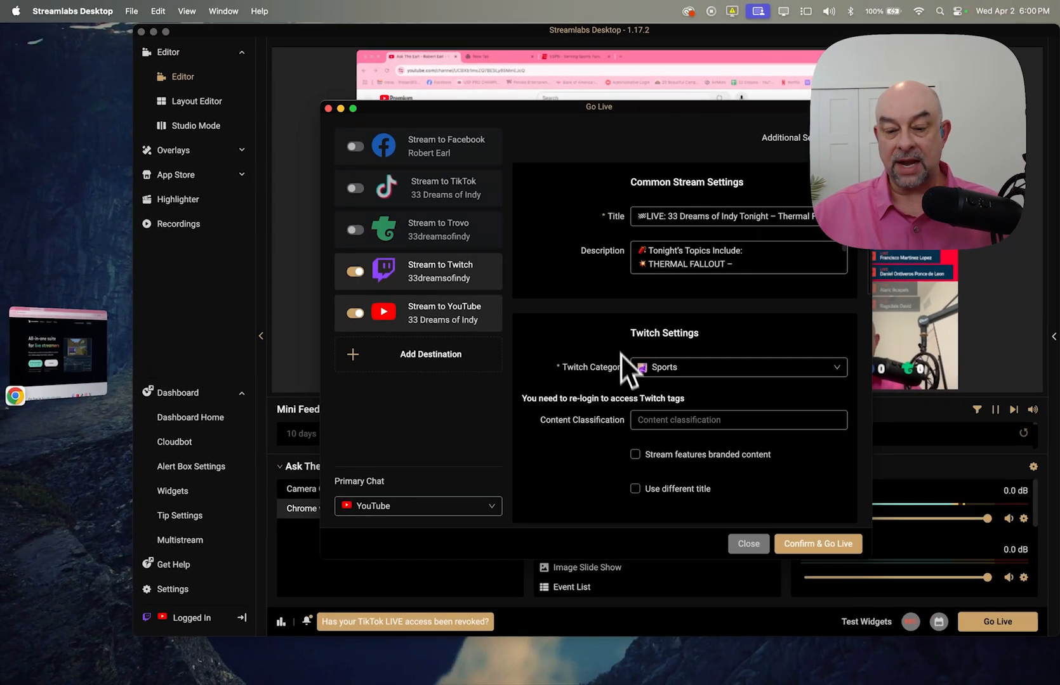
scroll(606, 386, "down", 3)
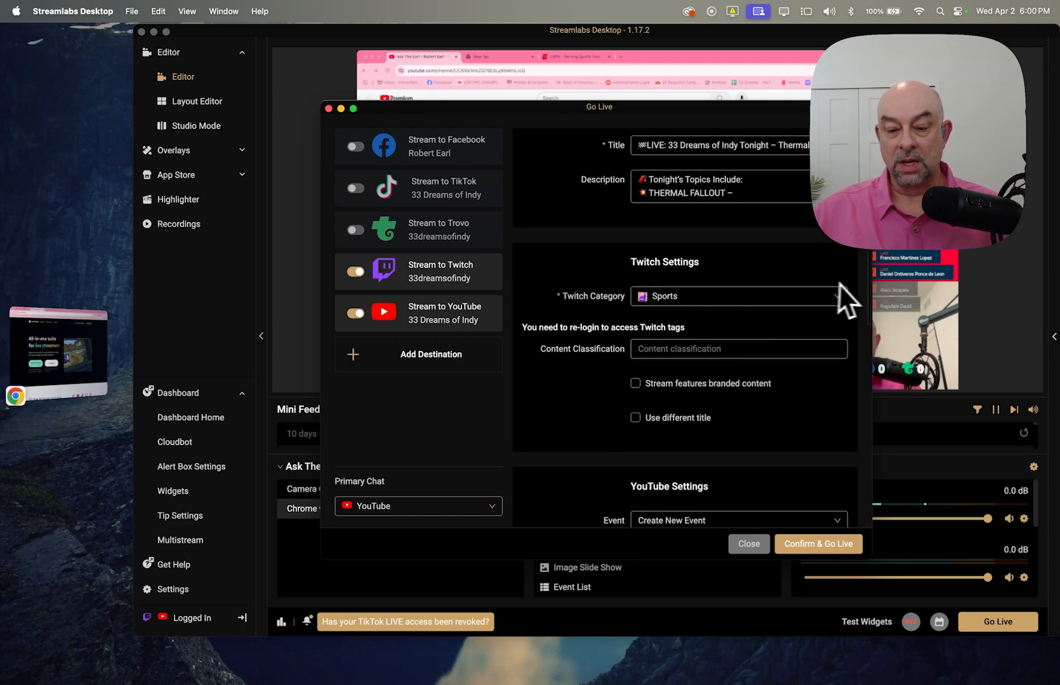
left_click(836, 296)
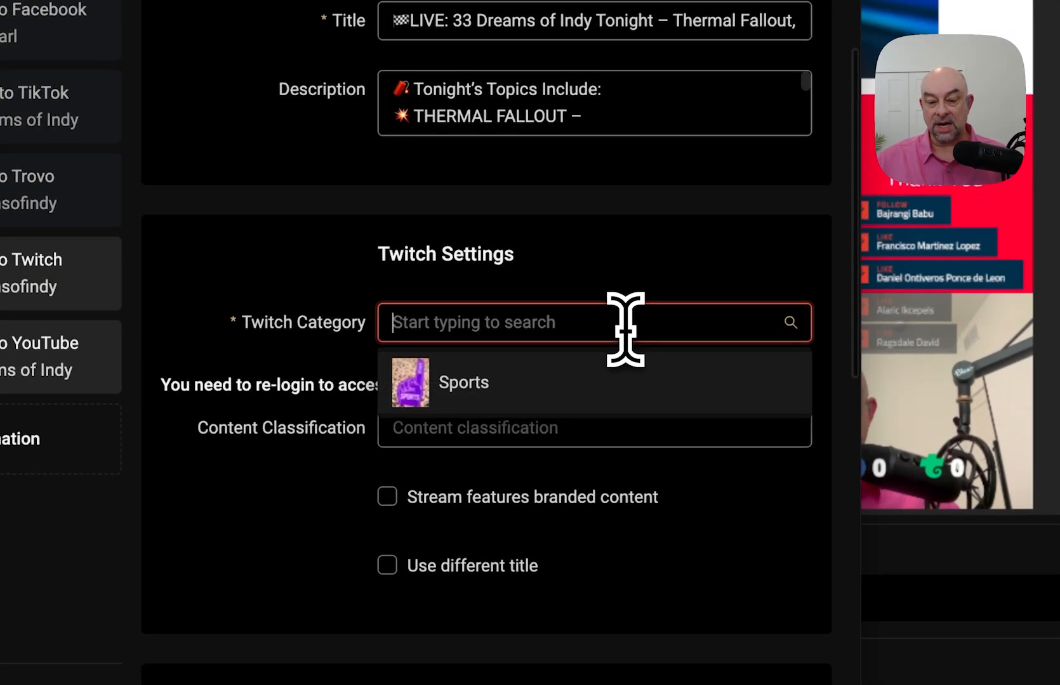
left_click(495, 384)
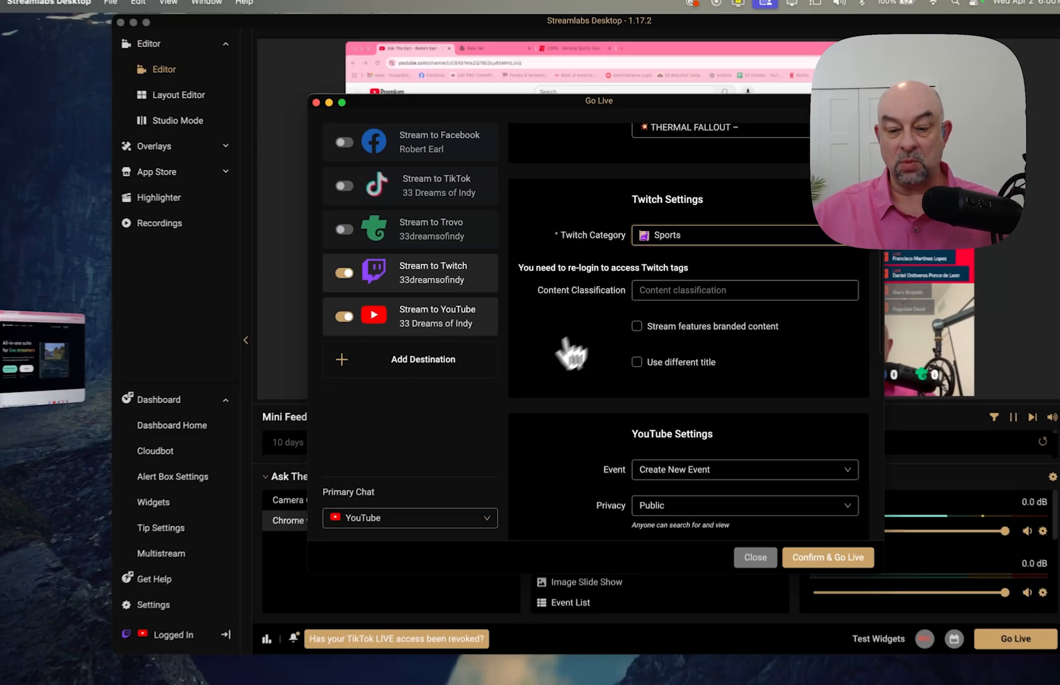
scroll(609, 353, "down", 1)
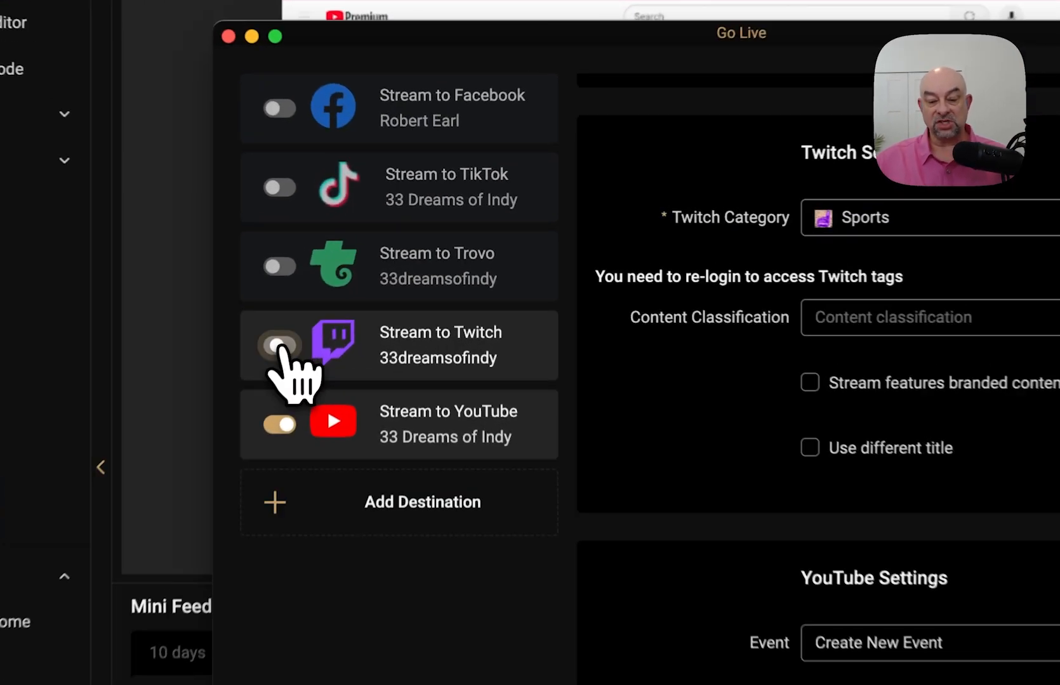
left_click(351, 272)
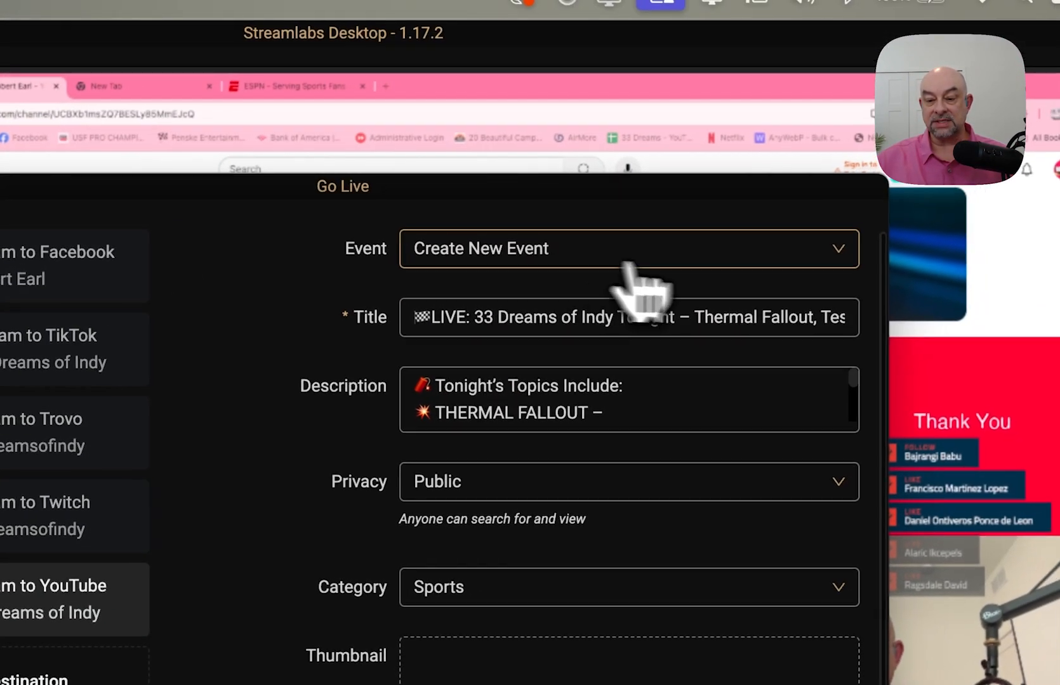
left_click(844, 87)
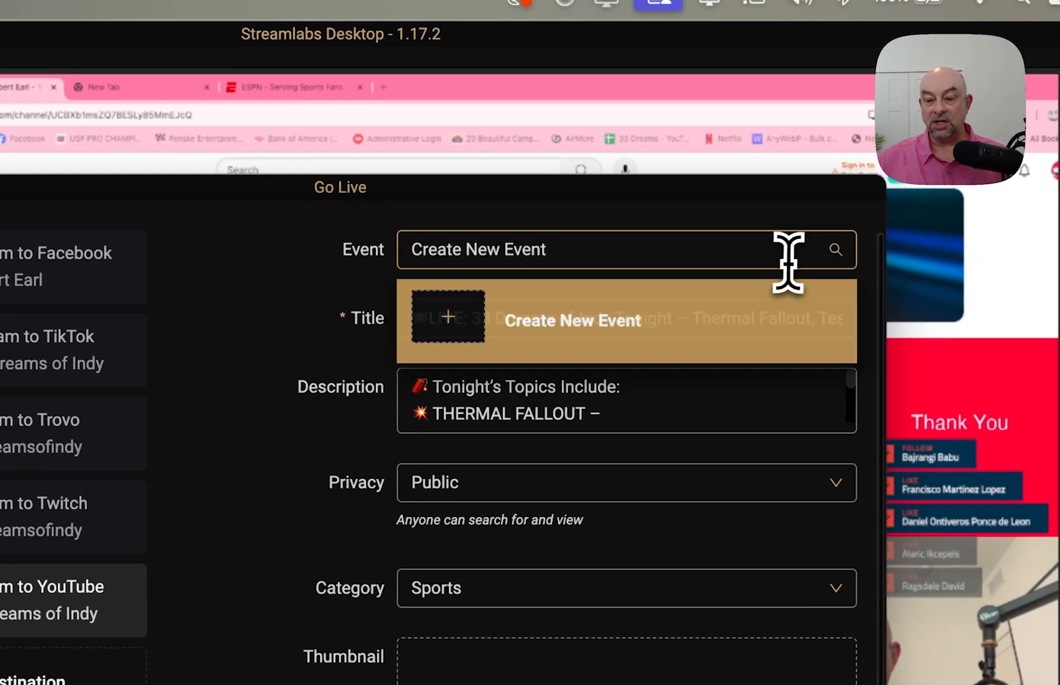
left_click(271, 277)
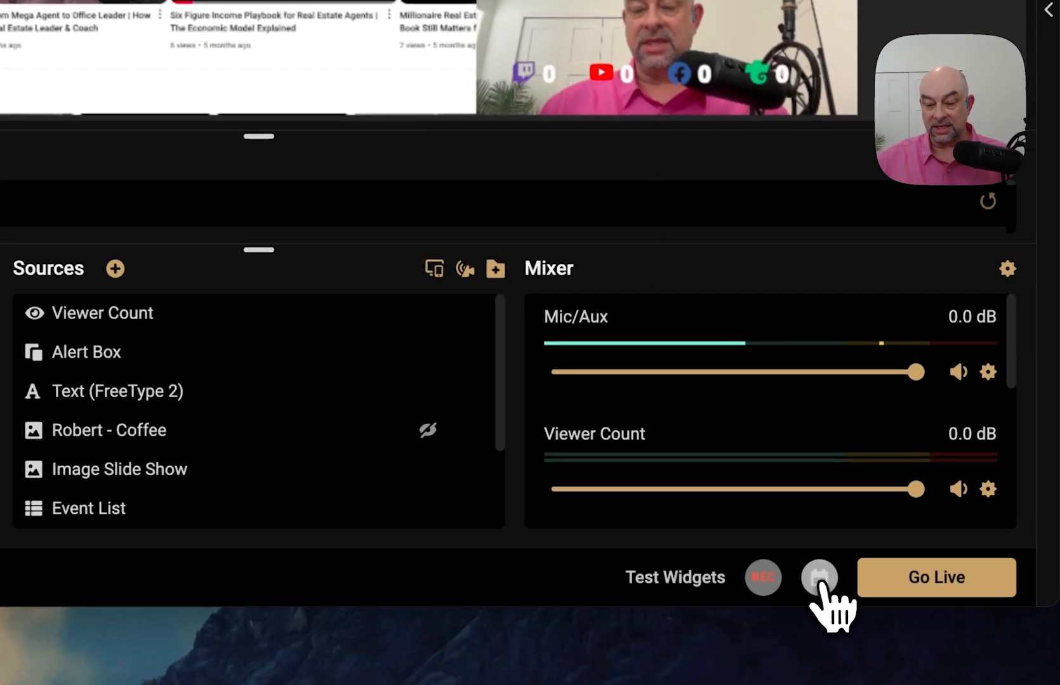
- View the stream schedule calendar, then bring up Go Live with YouTube's Create New Event settings
left_click(917, 613)
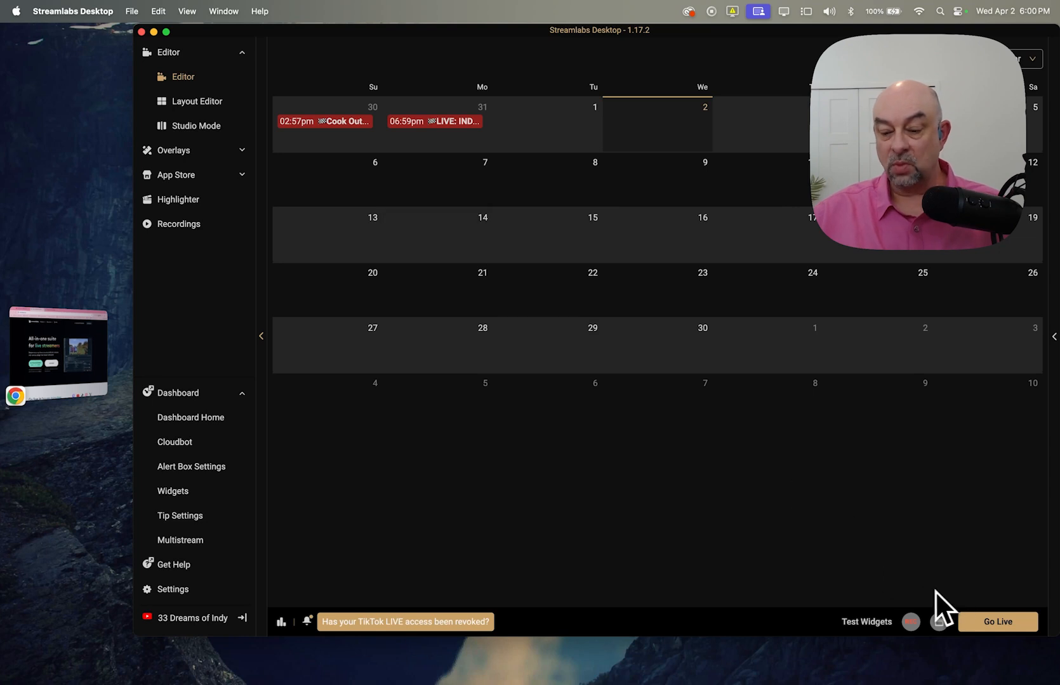
left_click(995, 623)
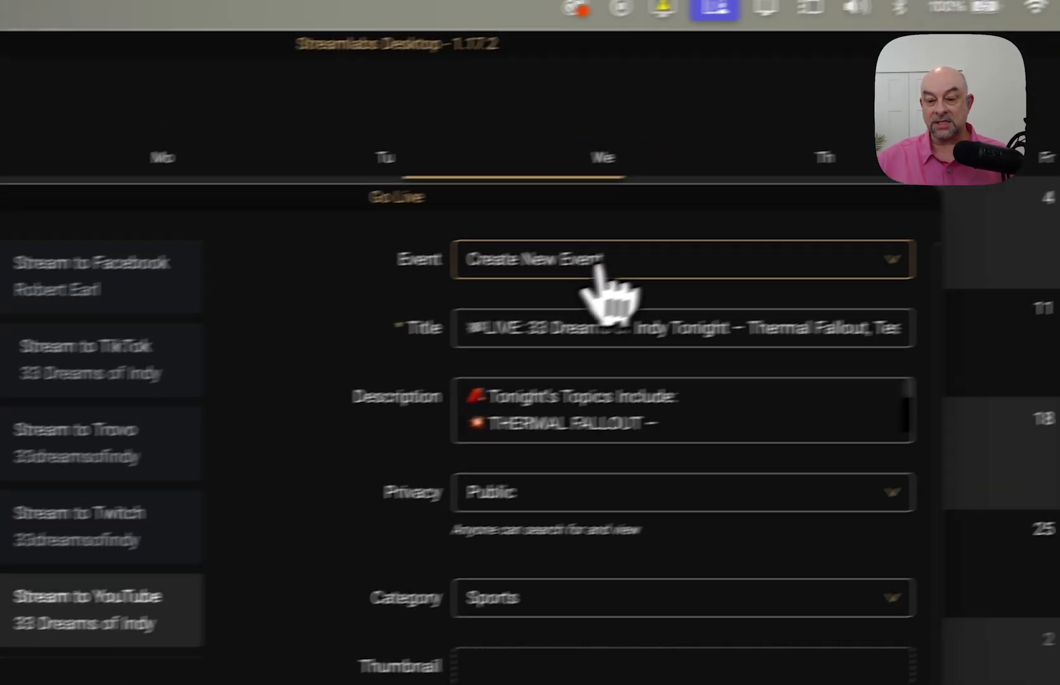
left_click(791, 276)
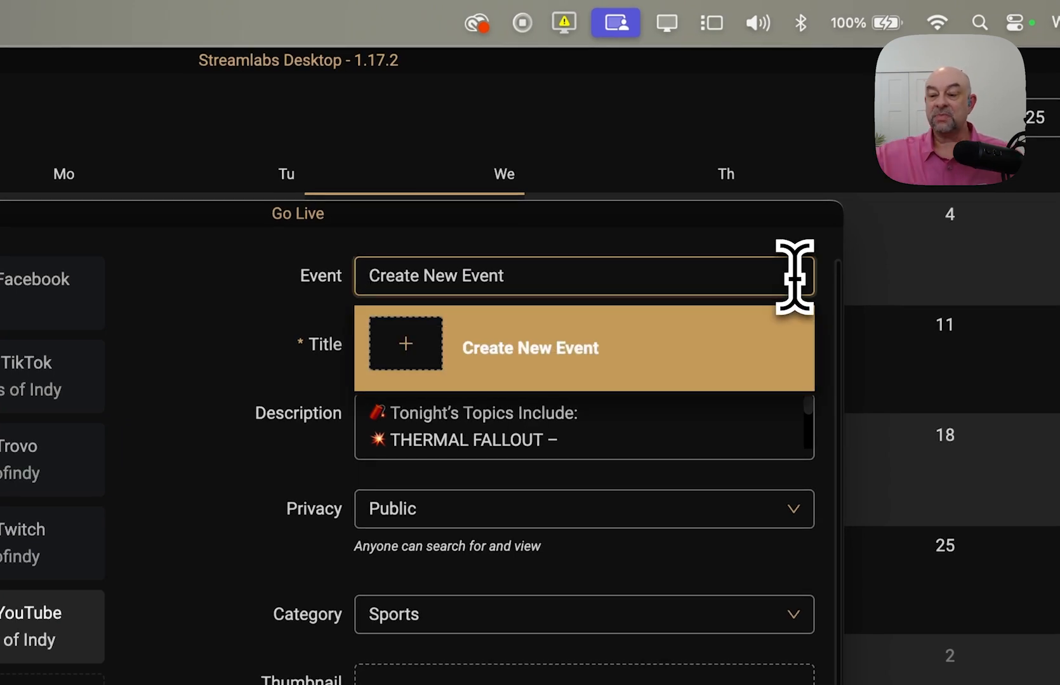
left_click(207, 323)
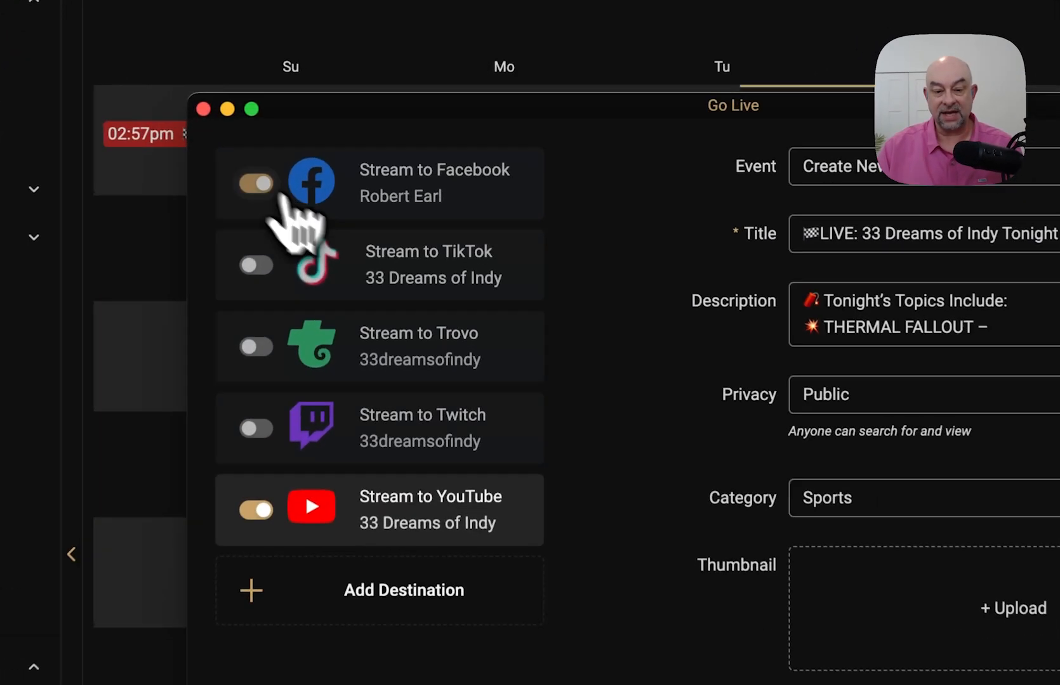
- Review Facebook's page setting, disable Facebook so only YouTube remains, and close Go Live
left_click(356, 147)
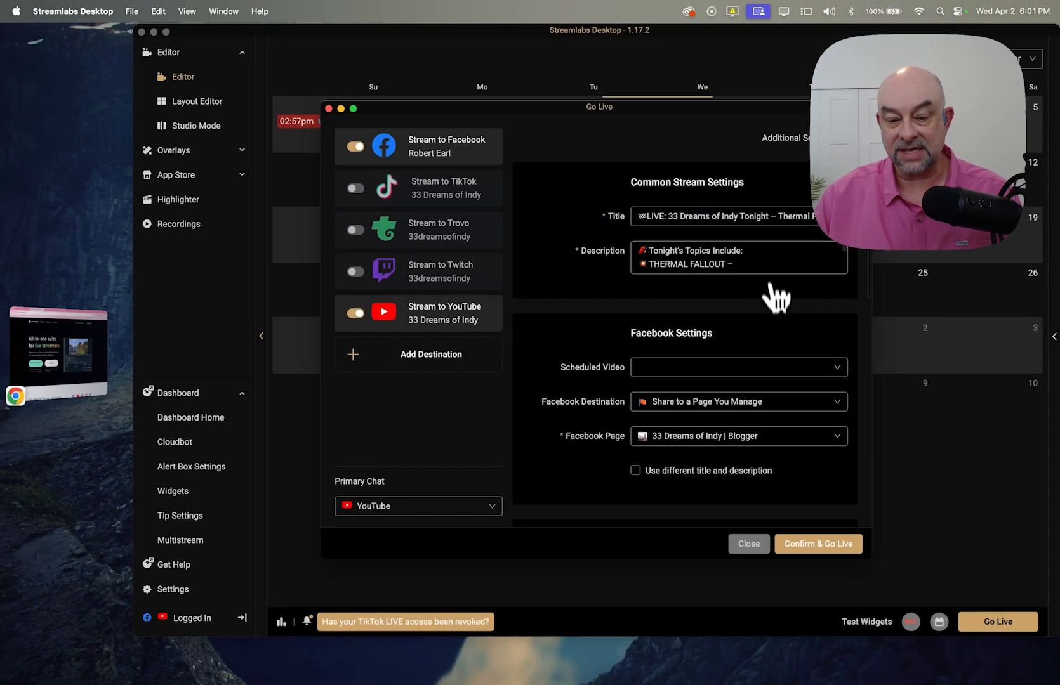
scroll(754, 411, "down", 3)
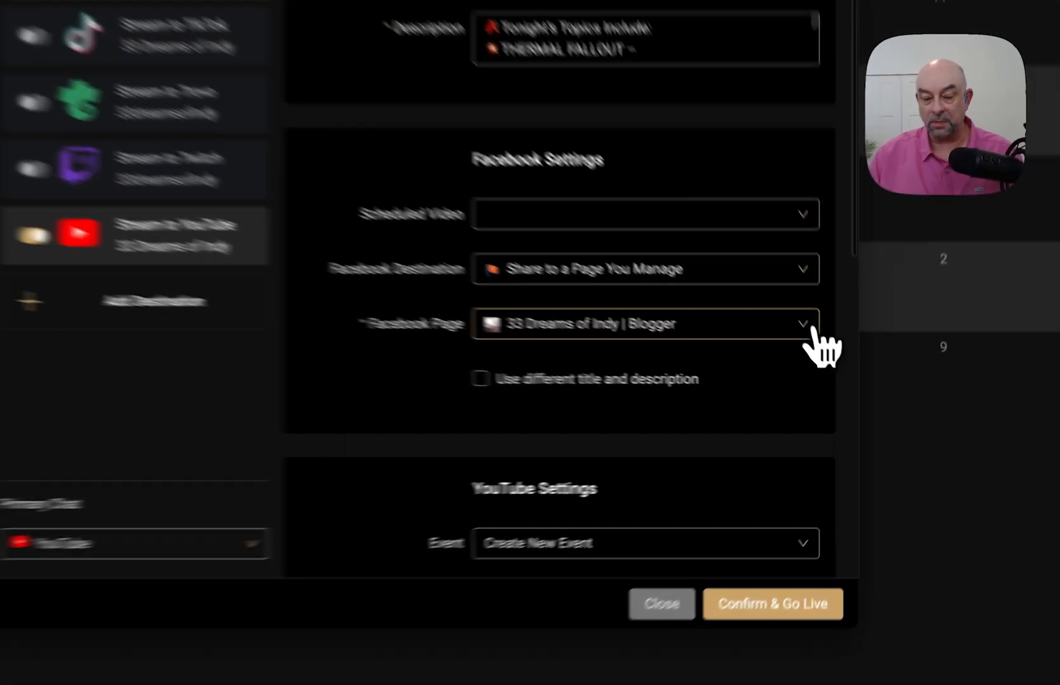
left_click(839, 370)
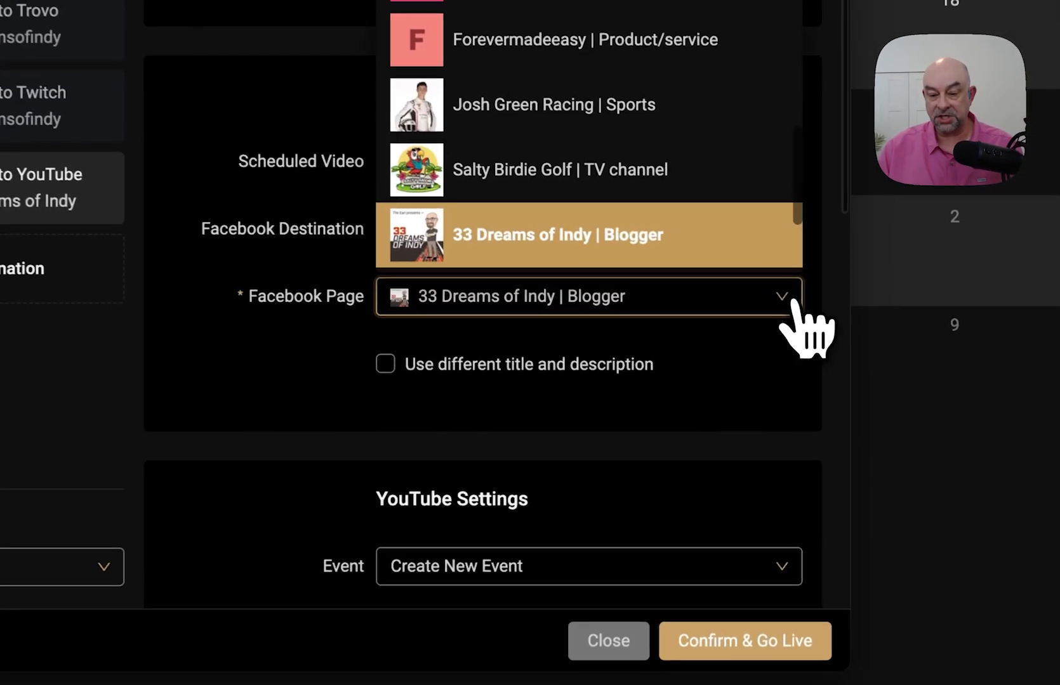
left_click(776, 348)
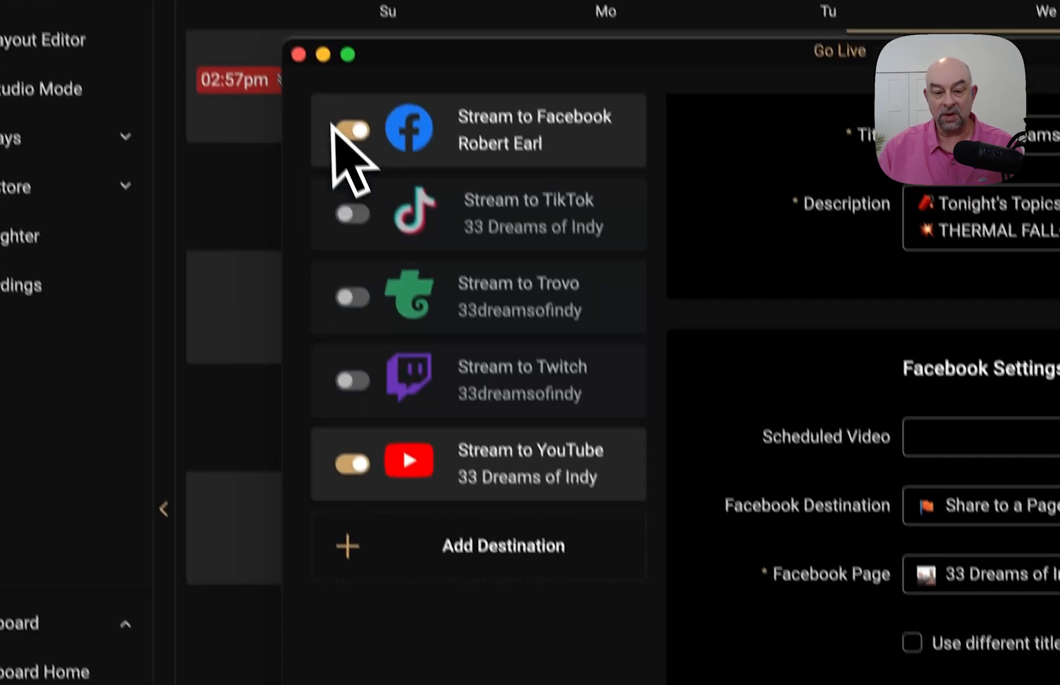
left_click(353, 131)
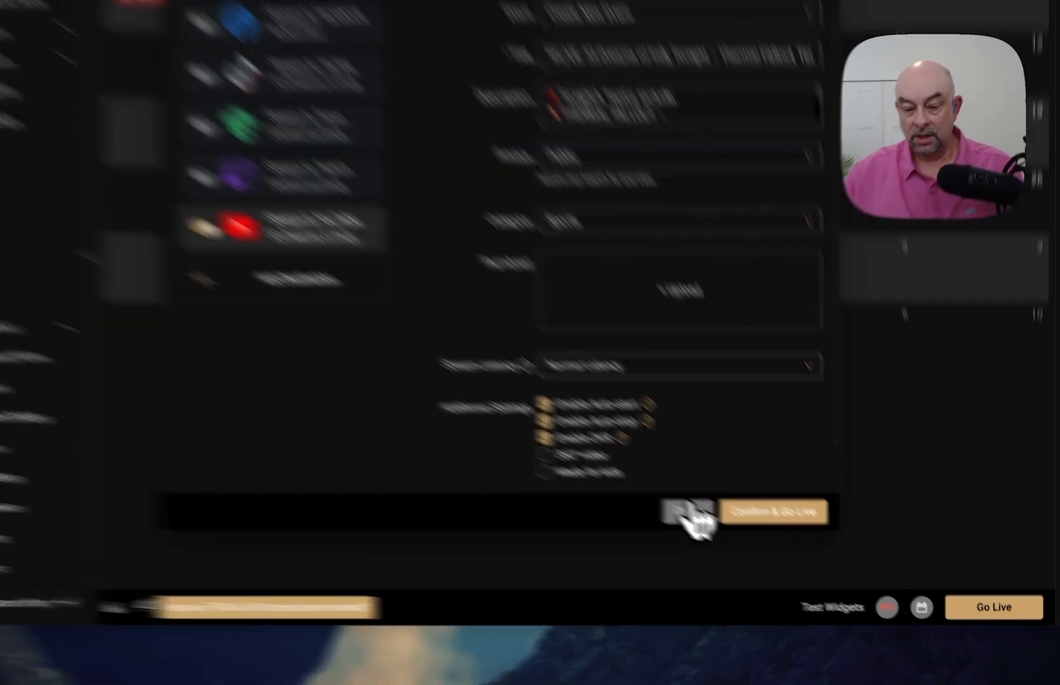
left_click(749, 544)
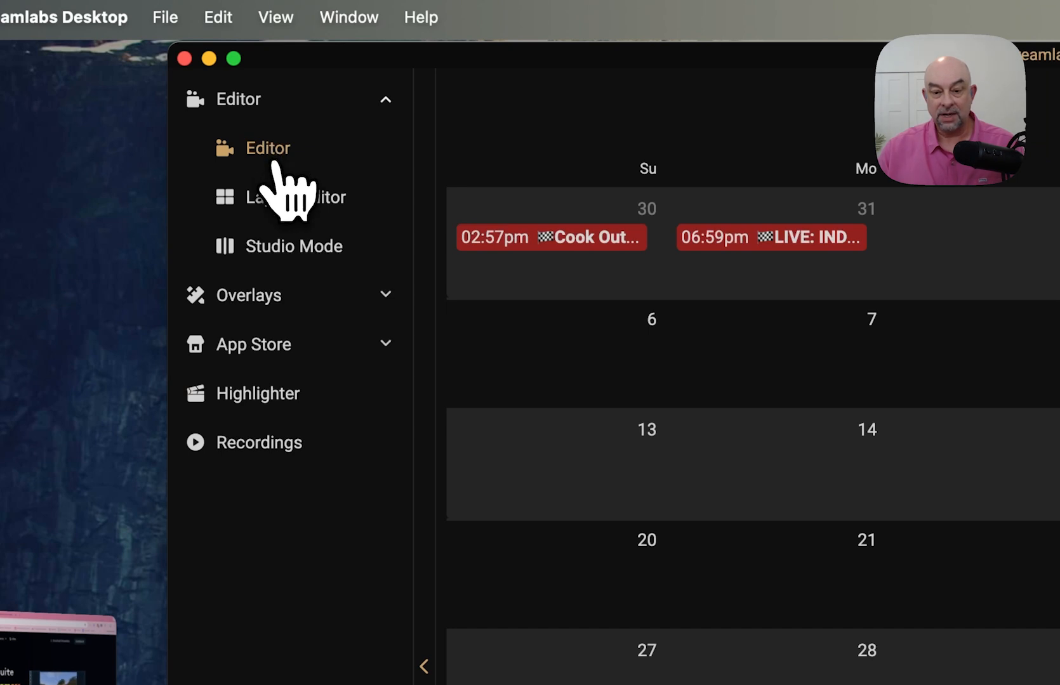
- Glance at the Layout Editor, then return to the main Editor with the scene preview
left_click(277, 208)
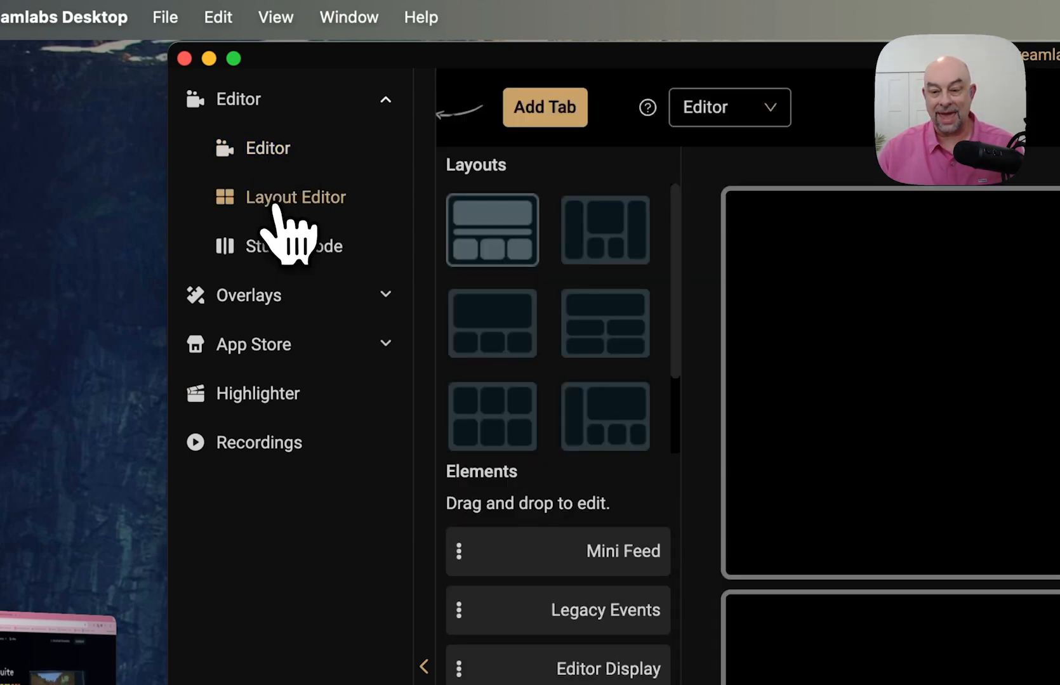
left_click(269, 151)
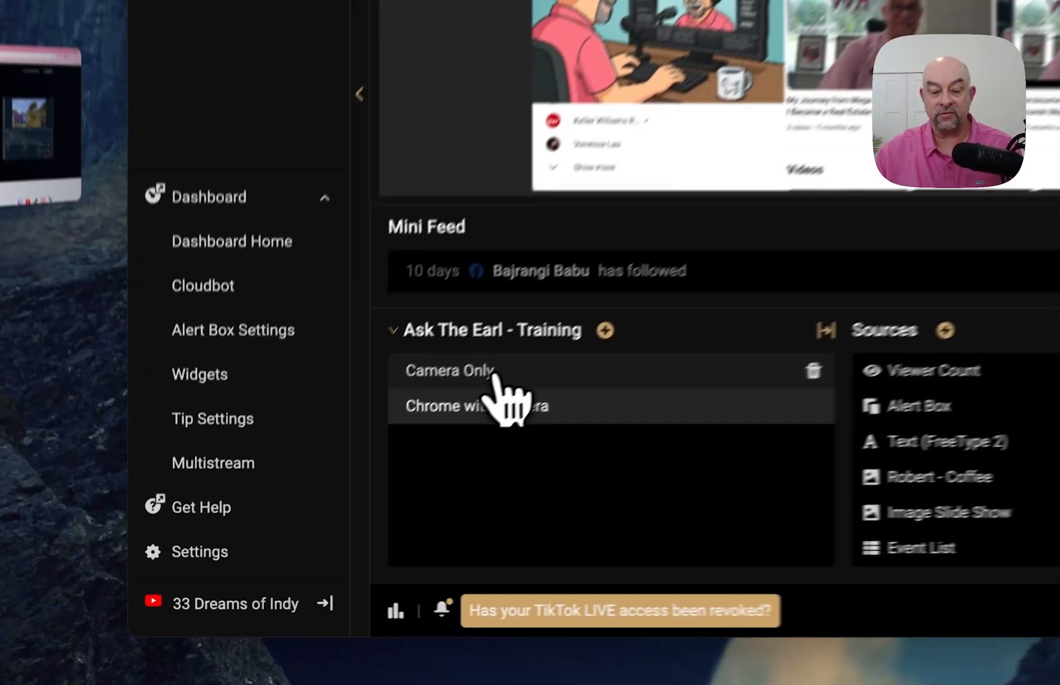
- In the Camera Only scene, move the viewer counts up near the top of the frame
left_click(336, 491)
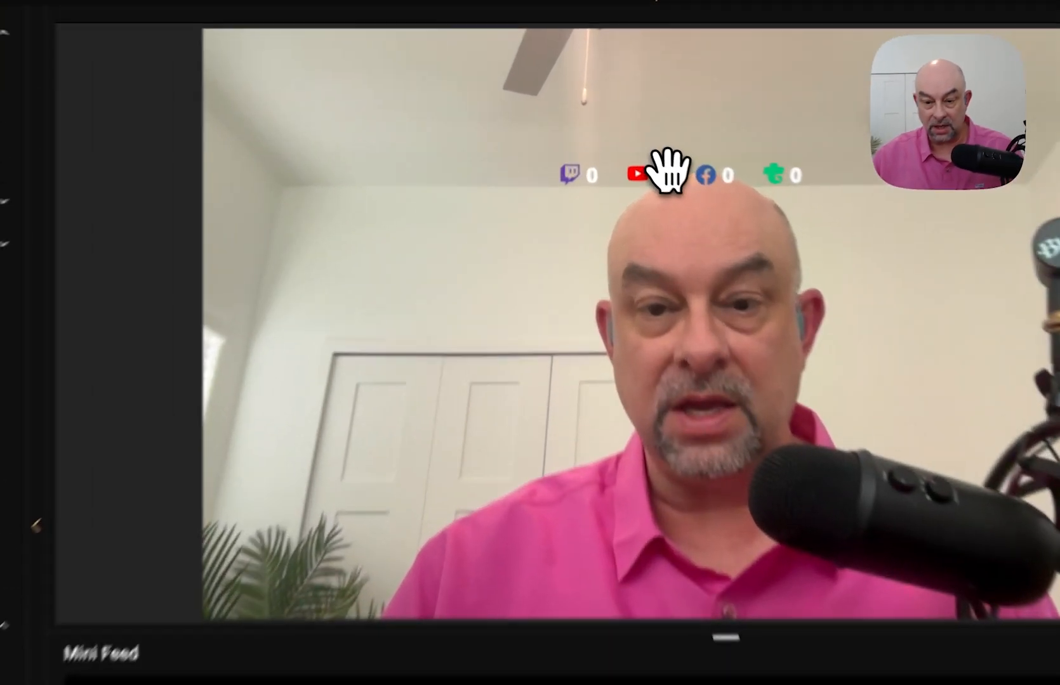
left_click_drag(625, 124, 622, 109)
left_click_drag(681, 141, 376, 172)
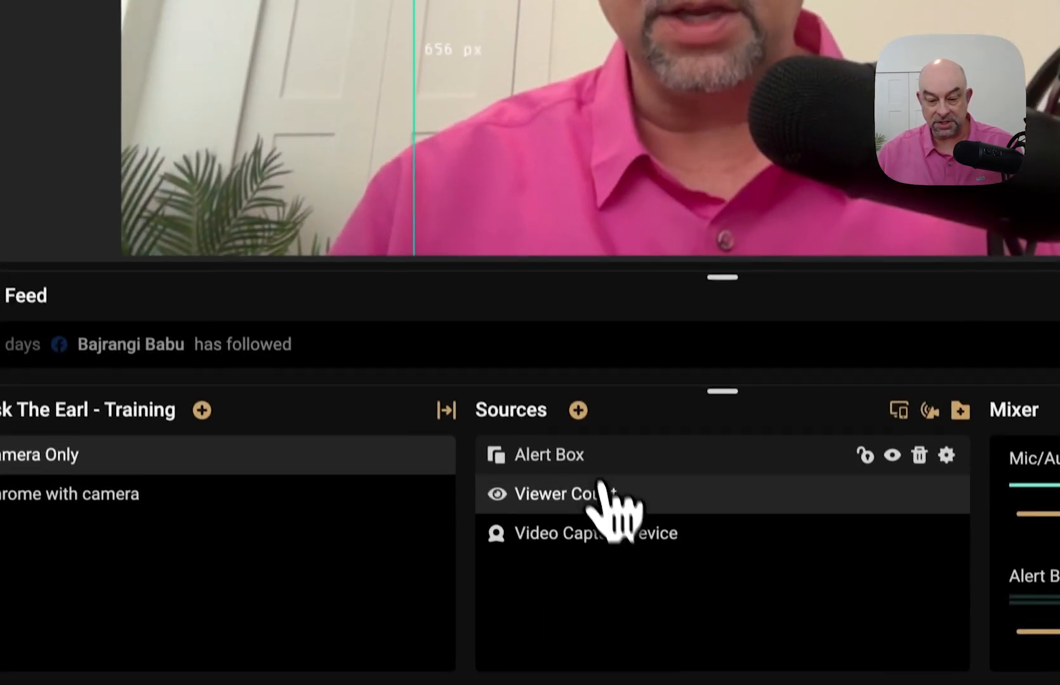
- Raise the Alert Box and enlarge it in the upper-left of the webcam picture
left_click(608, 636)
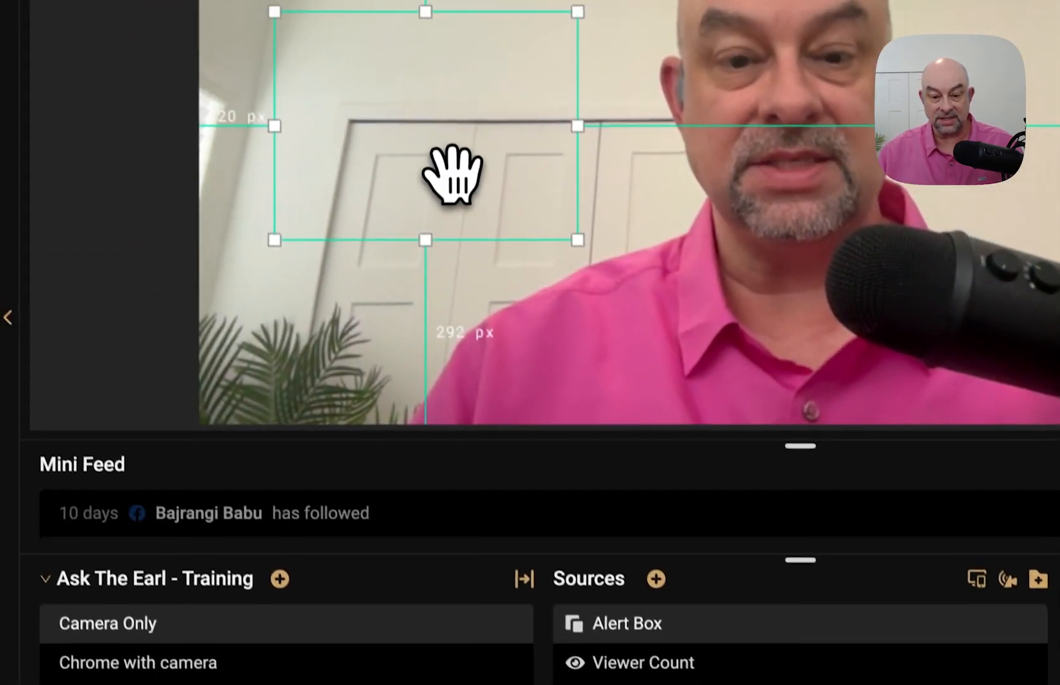
left_click_drag(393, 37, 401, 0)
left_click_drag(592, 194, 627, 236)
left_click_drag(541, 130, 515, 132)
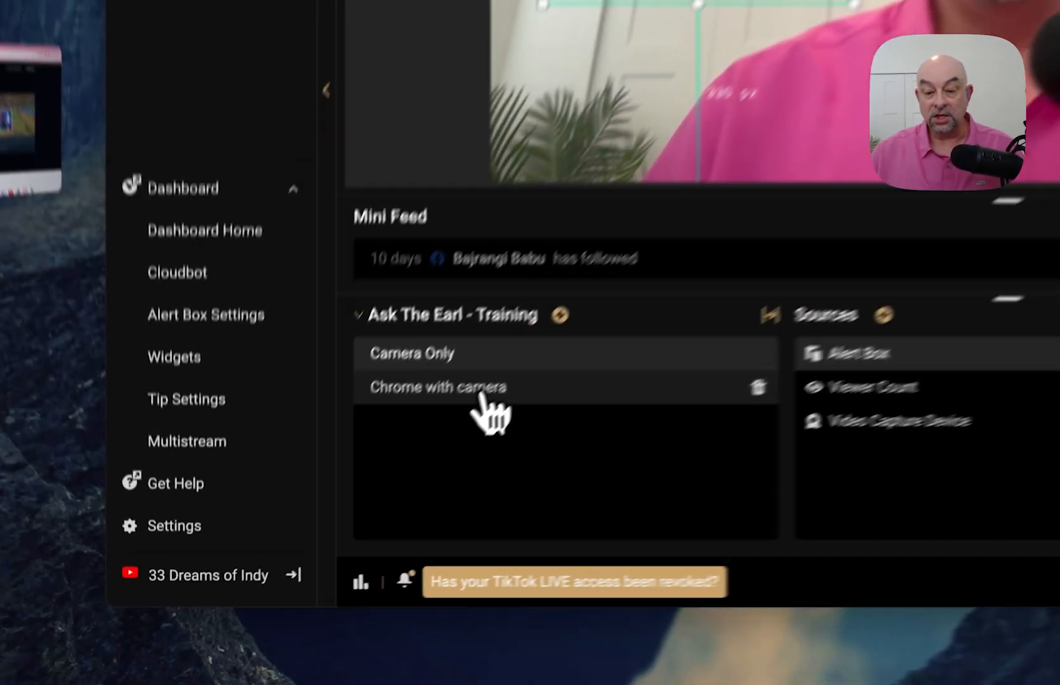
- Switch between Chrome with camera and Camera Only, ending on Chrome with camera
left_click(353, 514)
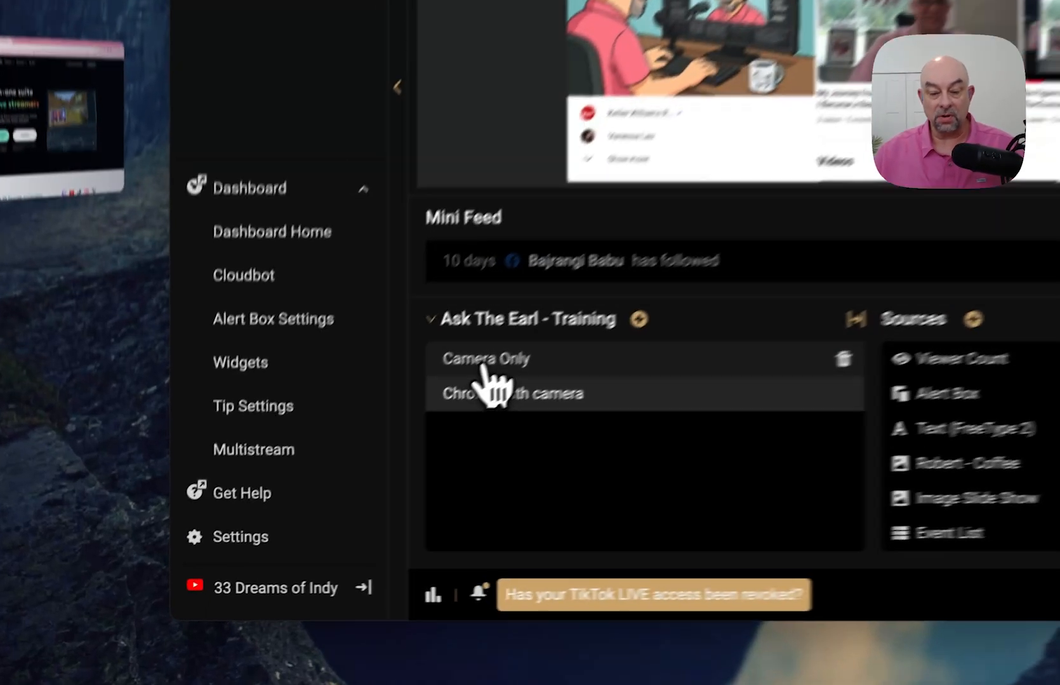
left_click(310, 493)
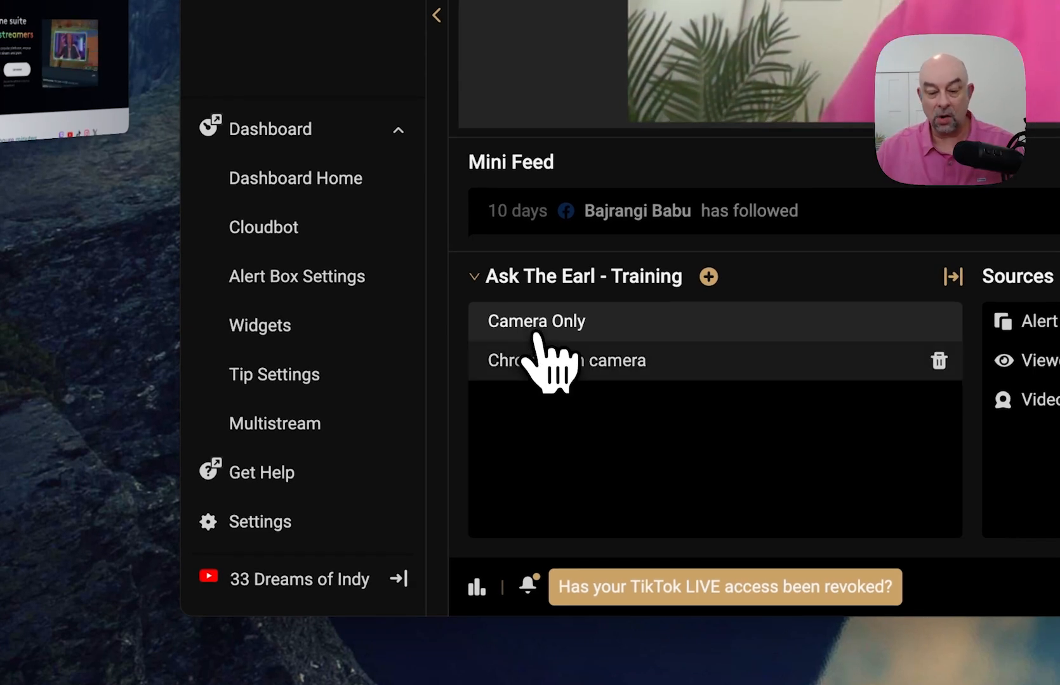
left_click(544, 367)
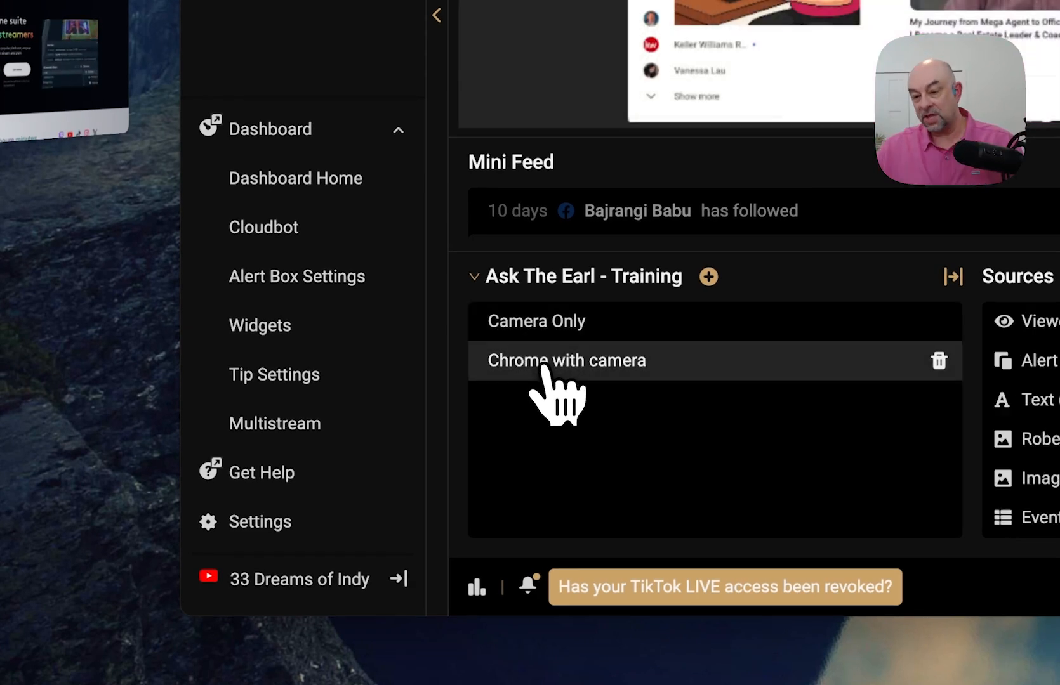